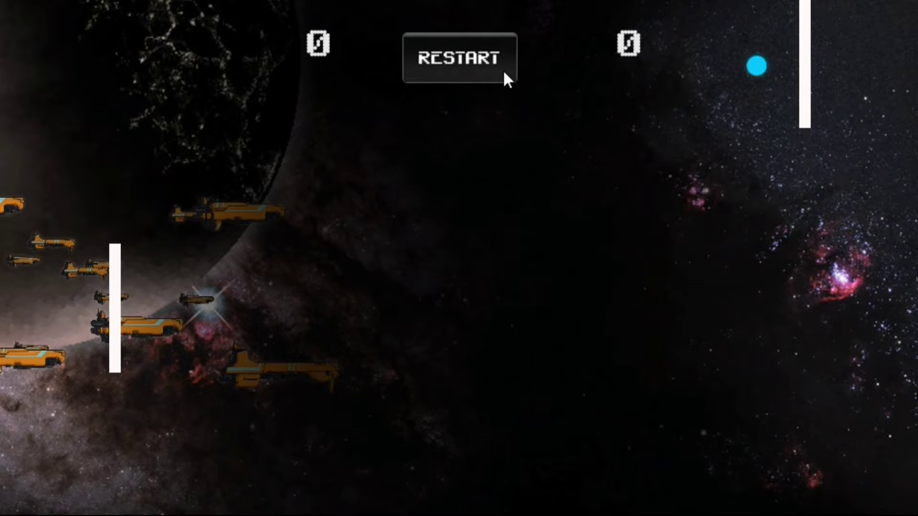
Step: Play a Pong rally with W/S on the left paddle and the arrow keys on the right until the score is 1–1
key(w)
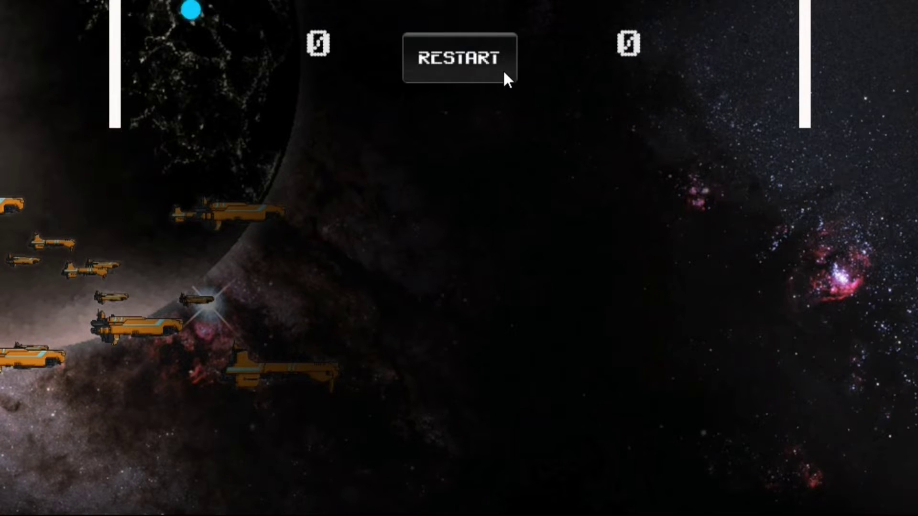
key(Down)
key(Down)
key(Up)
key(Up)
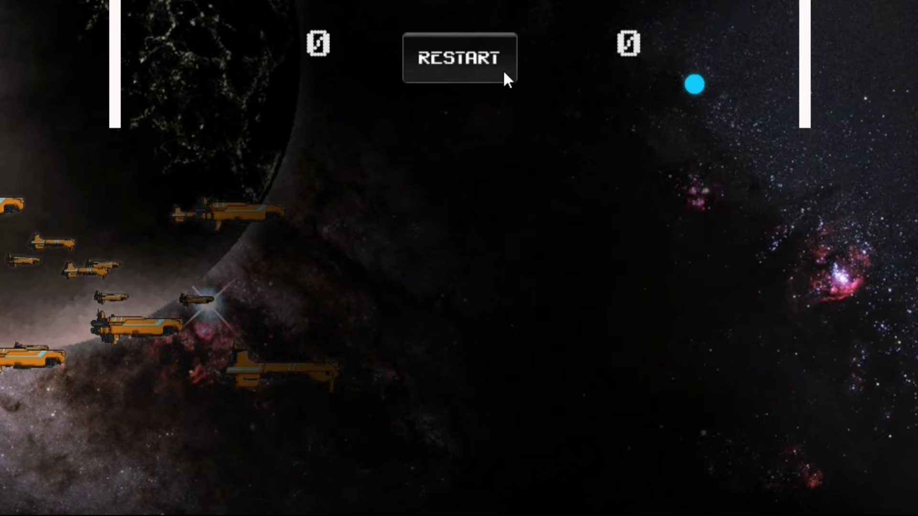
key(s)
key(s)
key(s)
key(w)
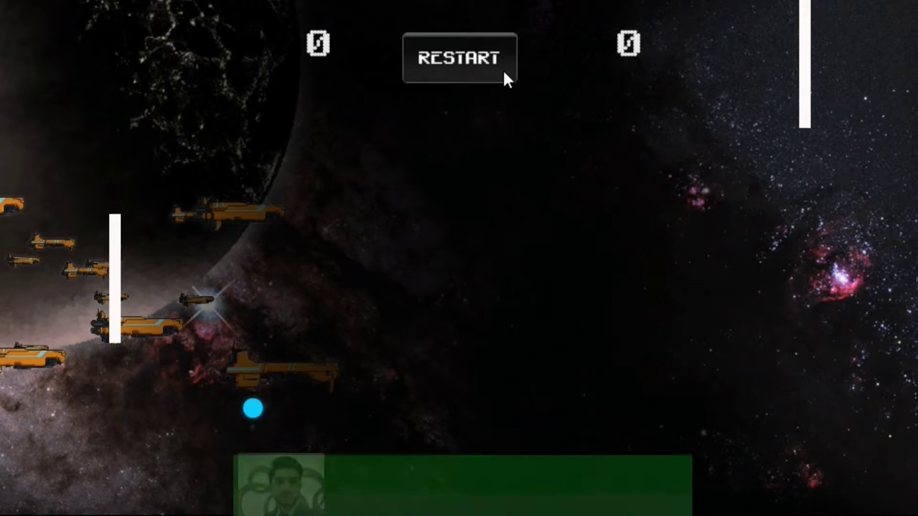
key(Down)
key(Up)
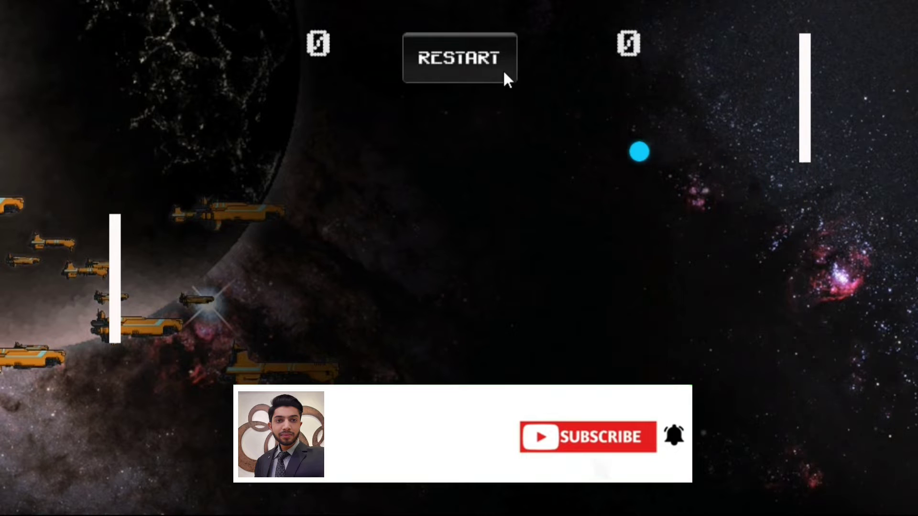
key(s)
key(w)
key(s)
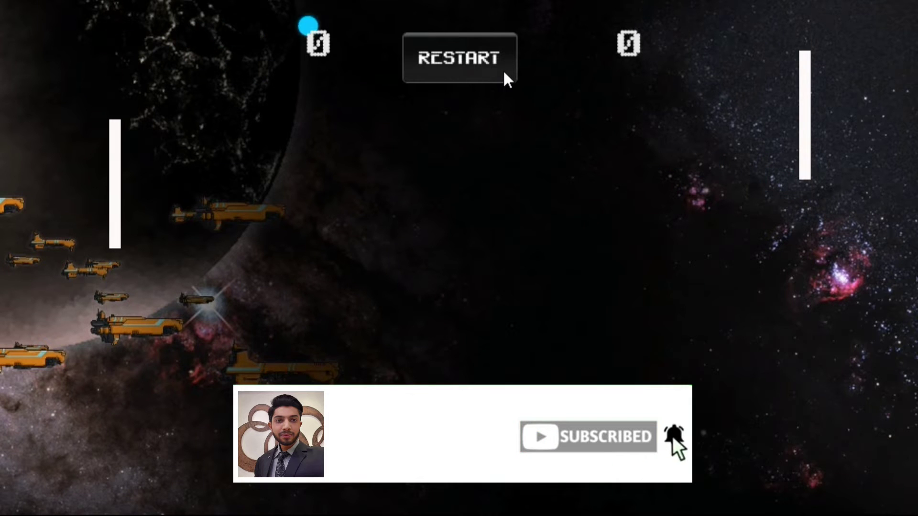
key(Down)
key(Up)
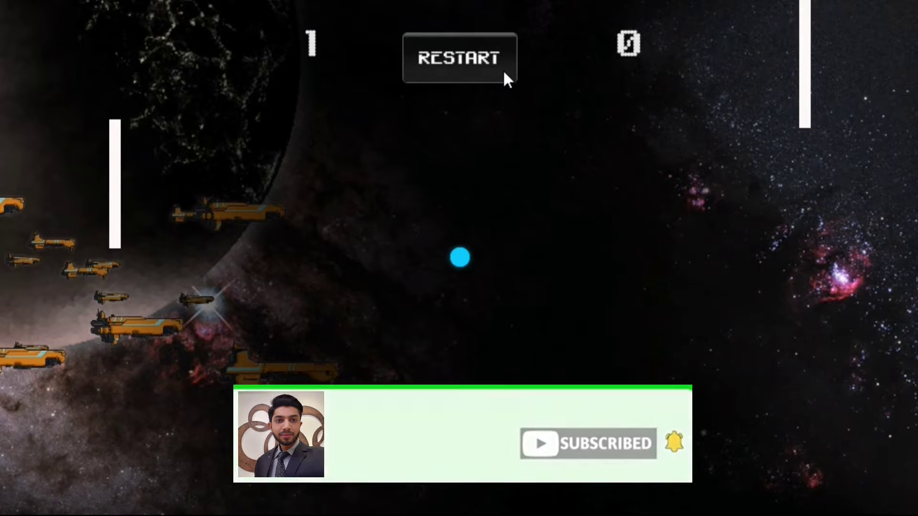
key(s)
key(s)
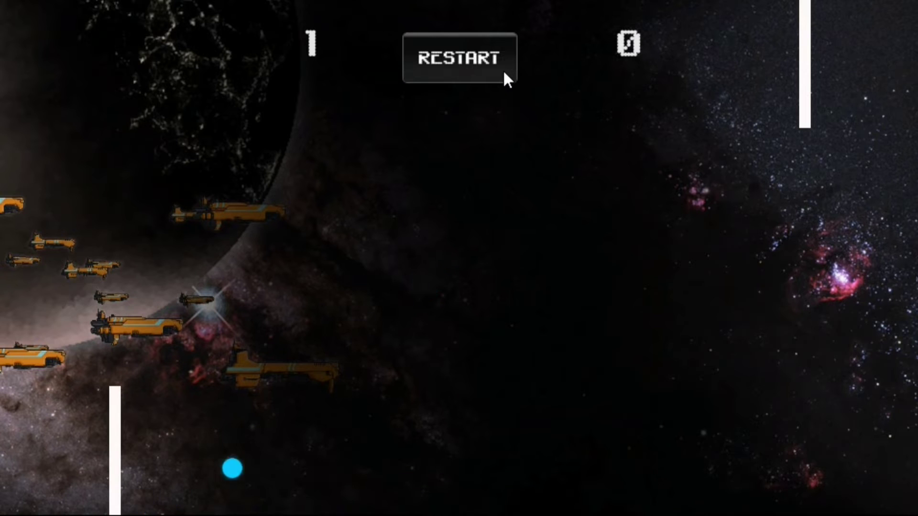
key(Down)
key(Up)
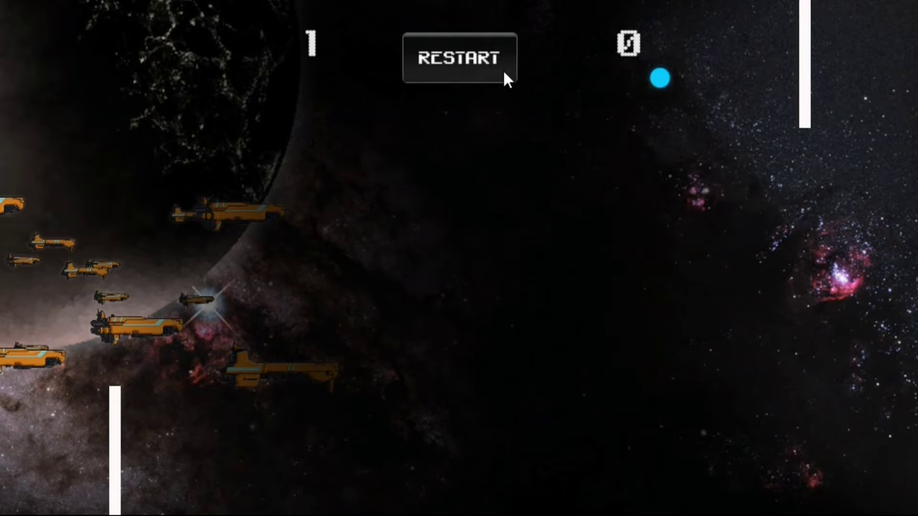
key(w)
key(w)
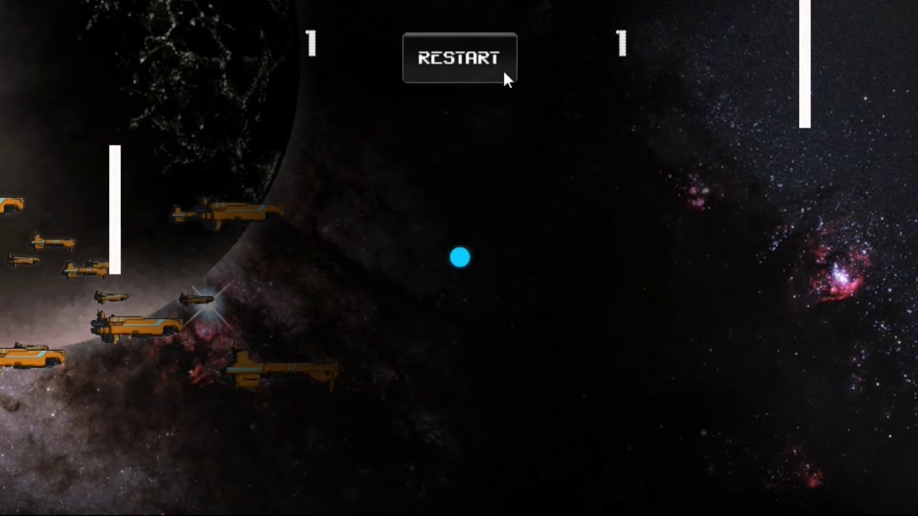
key(Down)
key(Down)
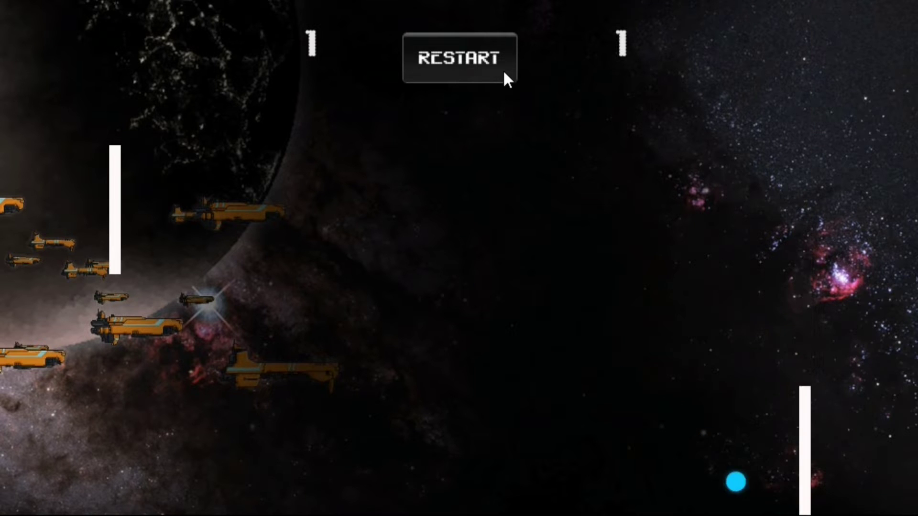
key(Up)
key(s)
key(w)
key(w)
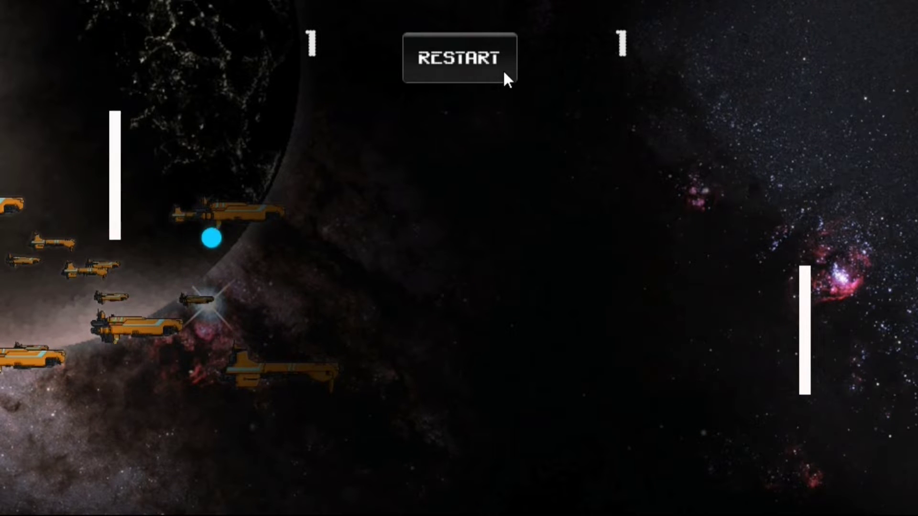
key(w)
key(Up)
key(Up)
key(Up)
key(Down)
key(Down)
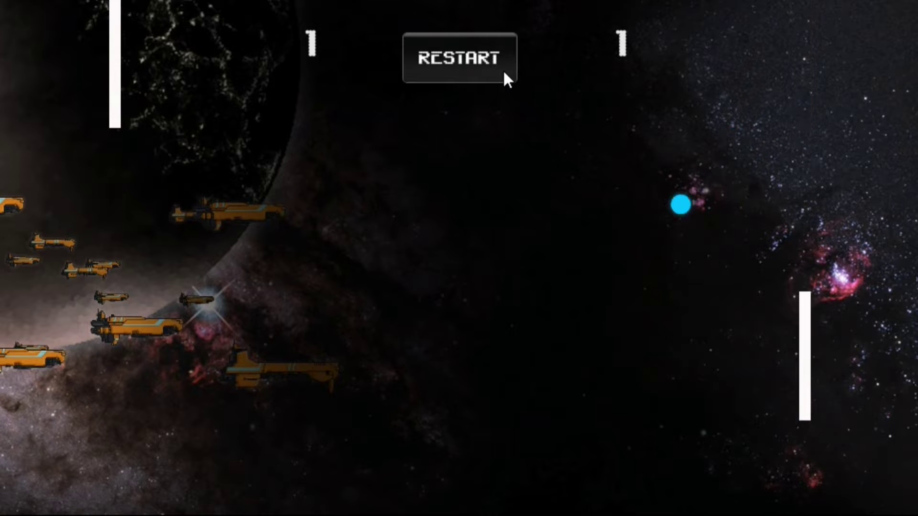
key(Down)
key(s)
key(s)
key(s)
key(w)
key(w)
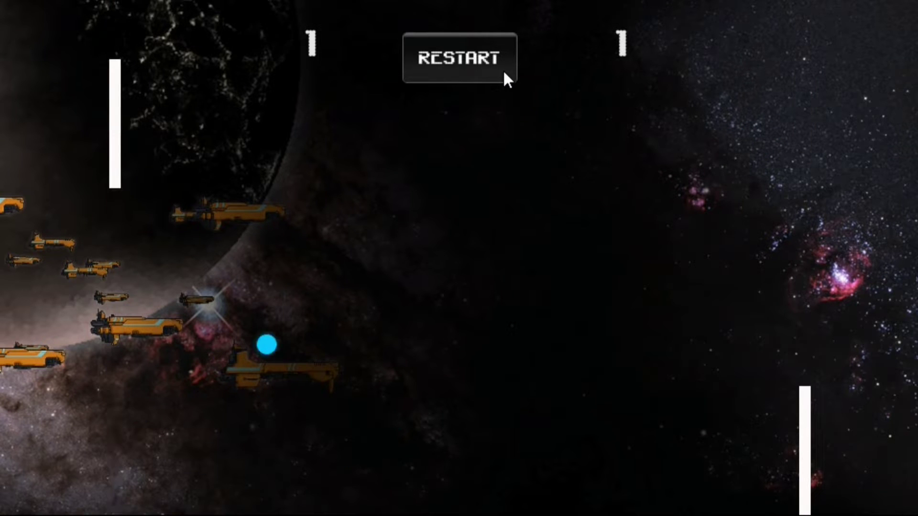
key(w)
key(s)
key(Up)
key(s)
key(Up)
key(Down)
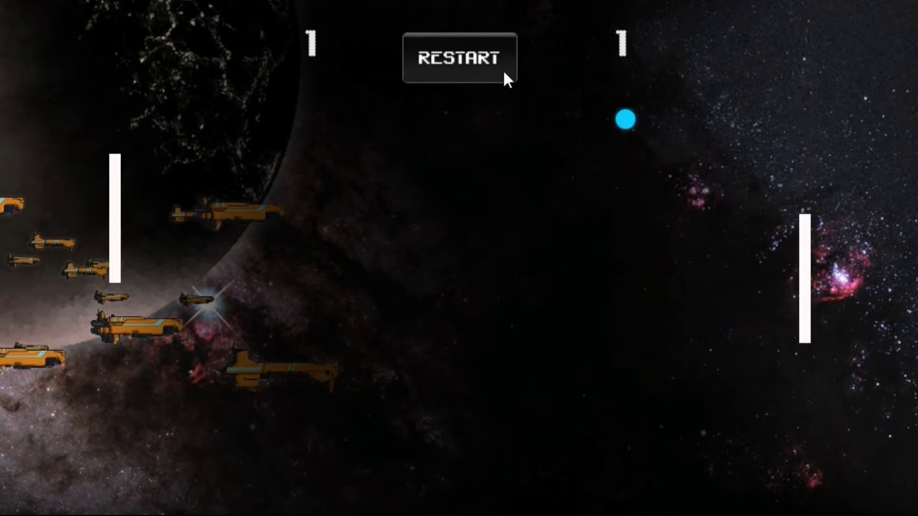
key(s)
key(w)
key(w)
key(s)
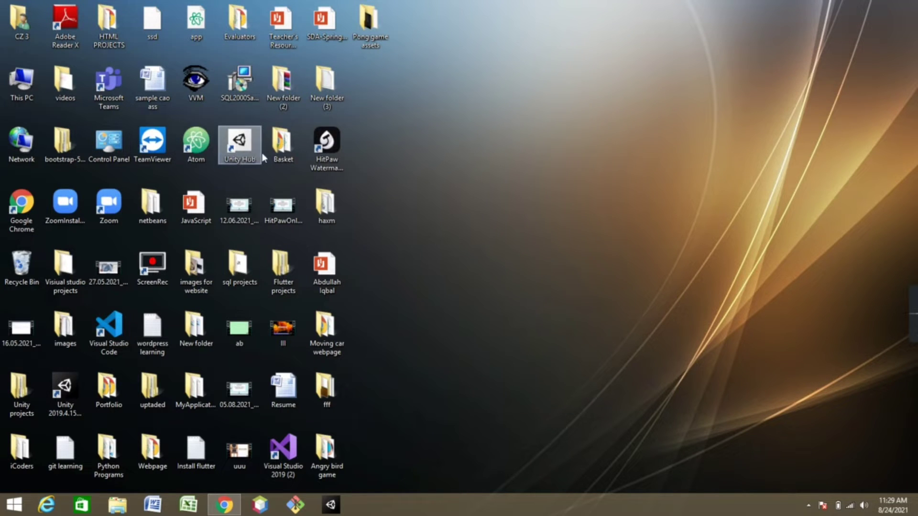
double_click(383, 31)
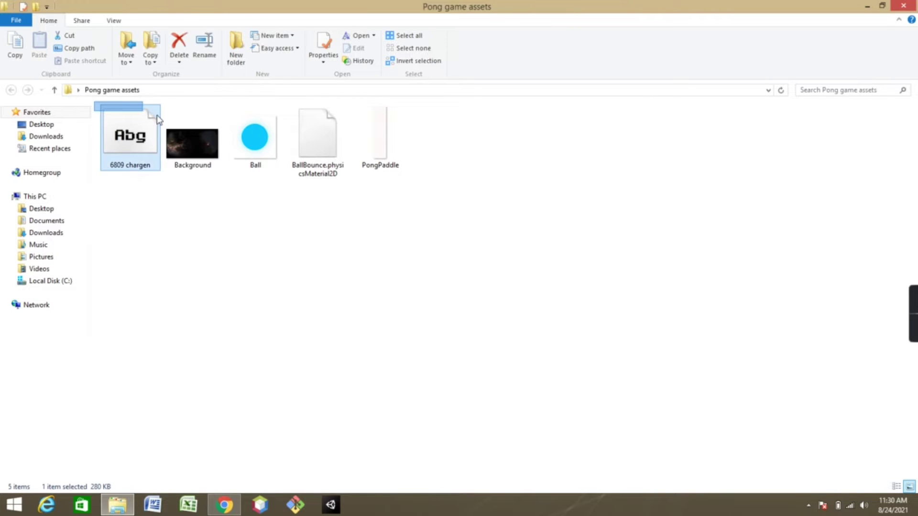
drag(96, 106, 455, 176)
click(472, 179)
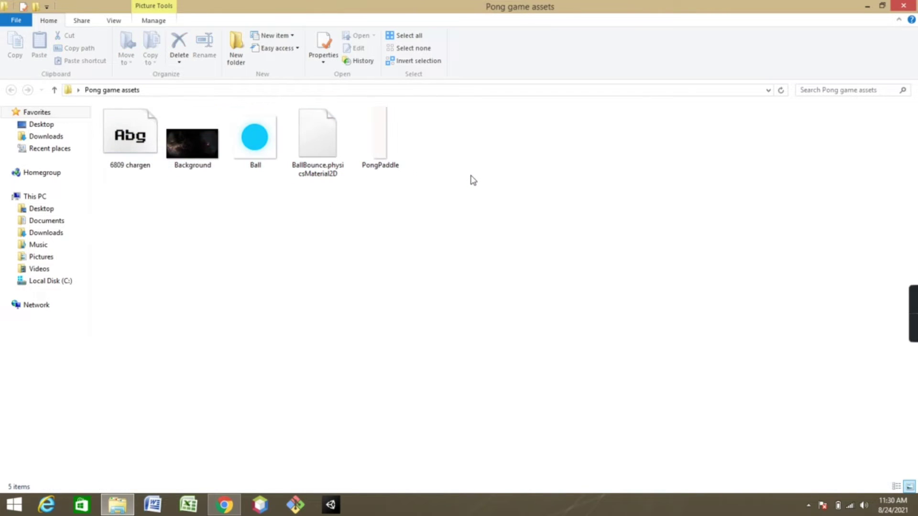
click(913, 5)
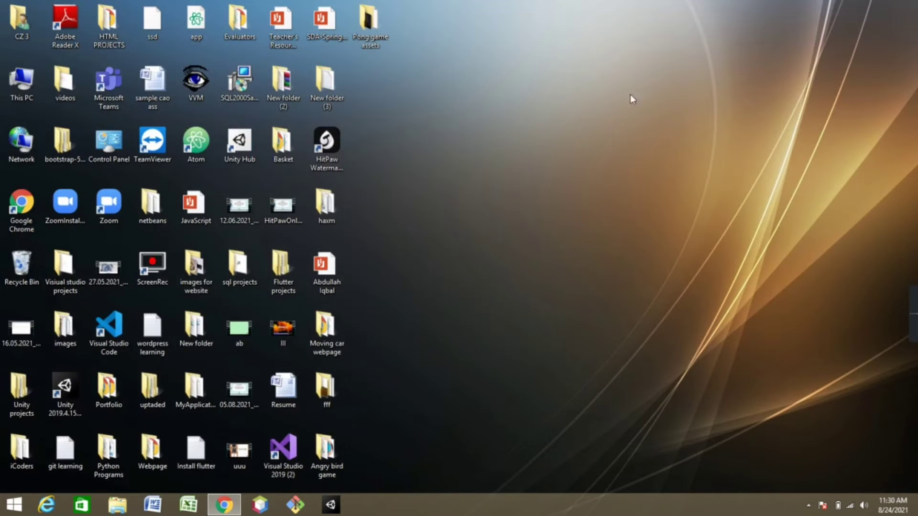
Step: In Unity Hub, start a new project named 'Pong' using the 2D template in Desktop\Unity projects
double_click(239, 154)
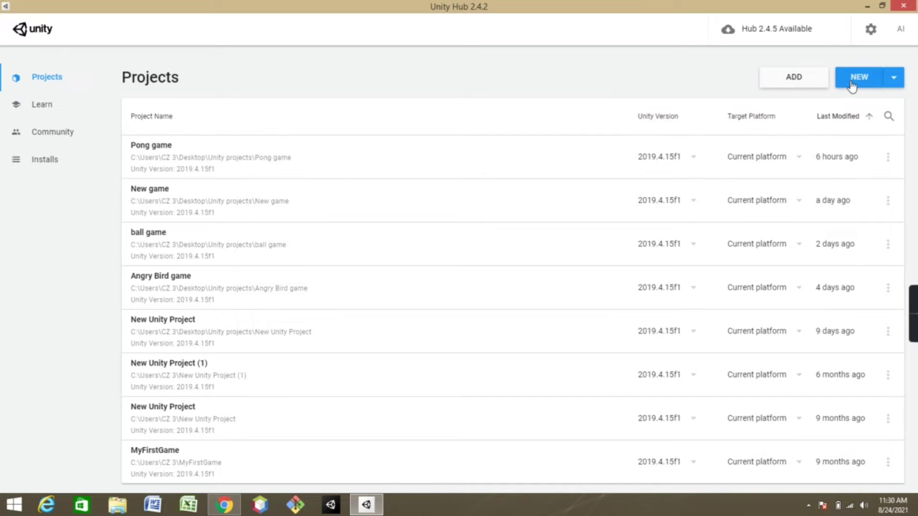
click(856, 83)
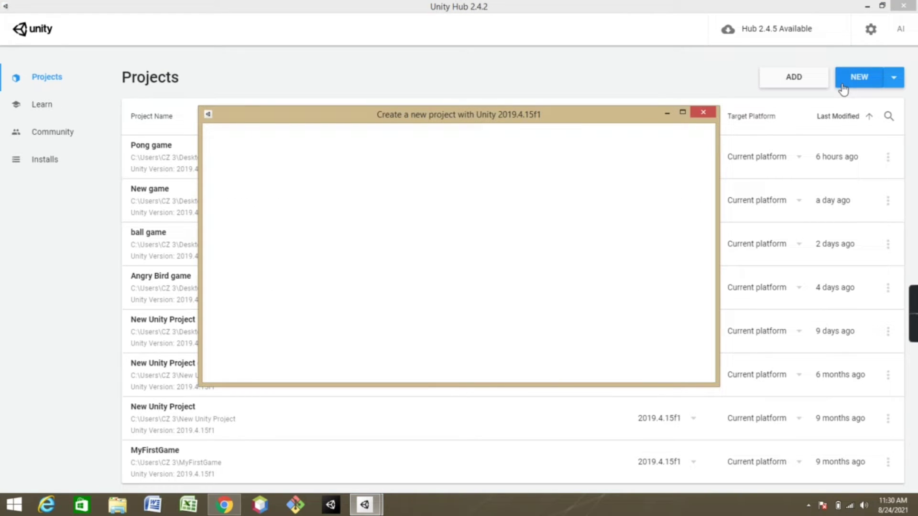
click(587, 177)
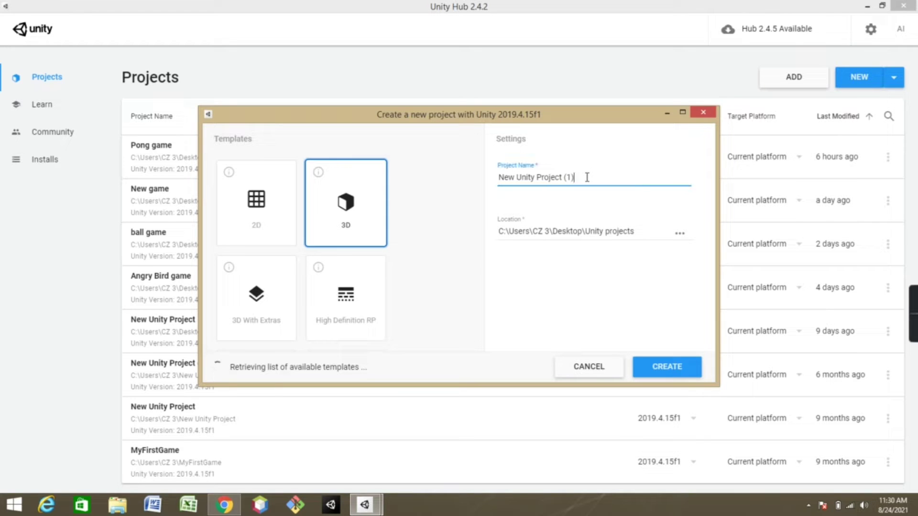
key(BackSpace)
key(BackSpace)
key(BackSpace)
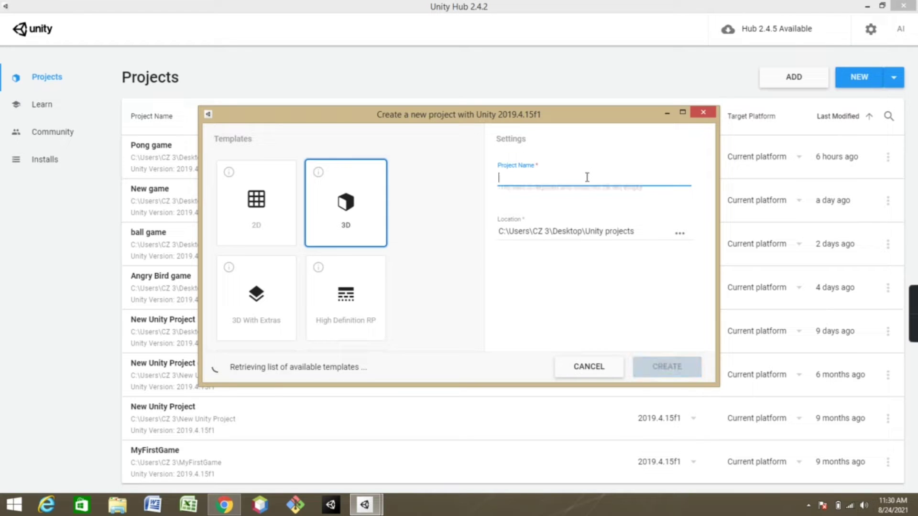
text(Pong)
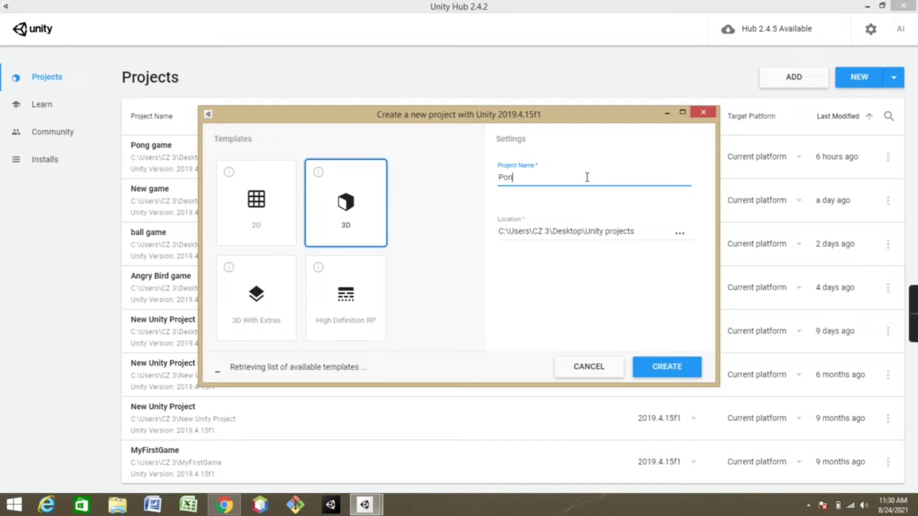
click(252, 235)
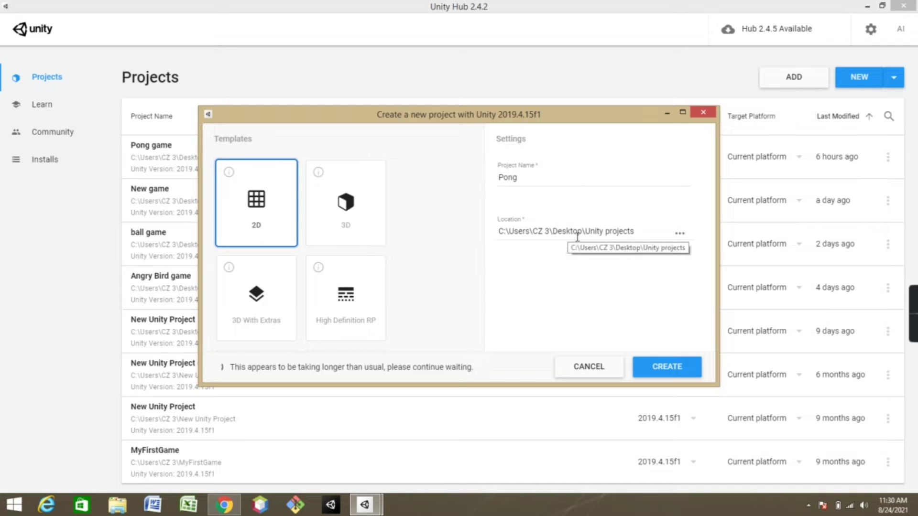
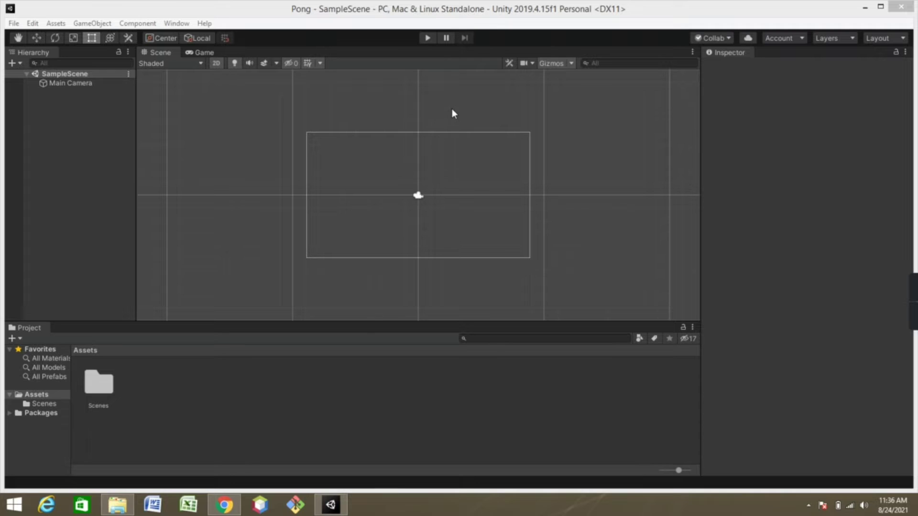
Step: Create a folder named 'Sprites' in Assets alongside the Scenes folder
click(36, 395)
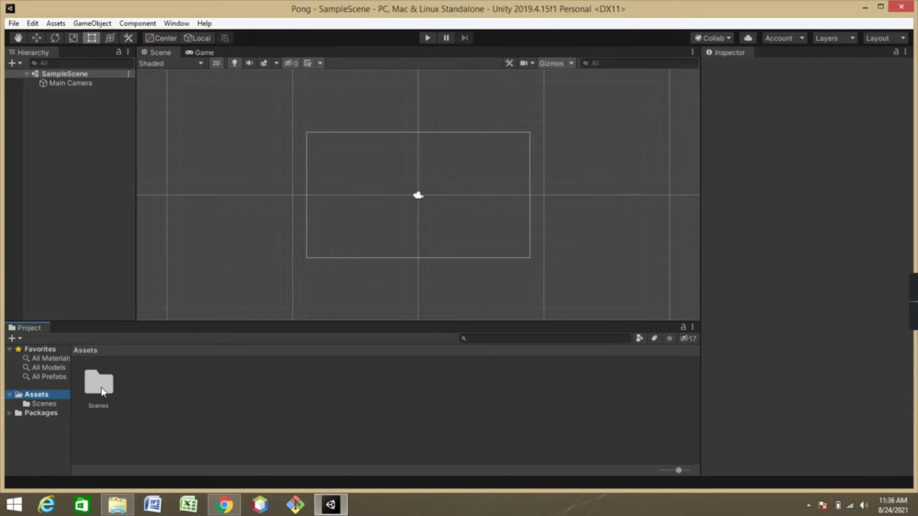
right_click(153, 395)
mouse_move(197, 110)
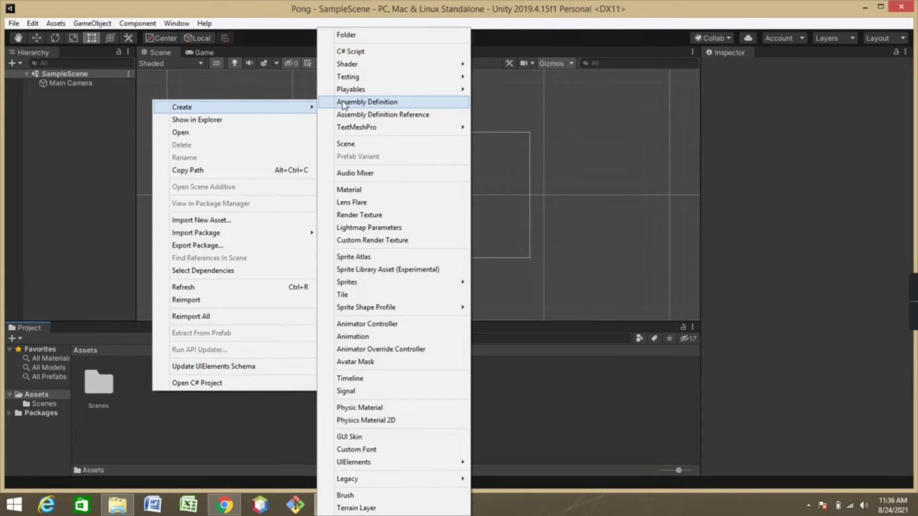
click(367, 39)
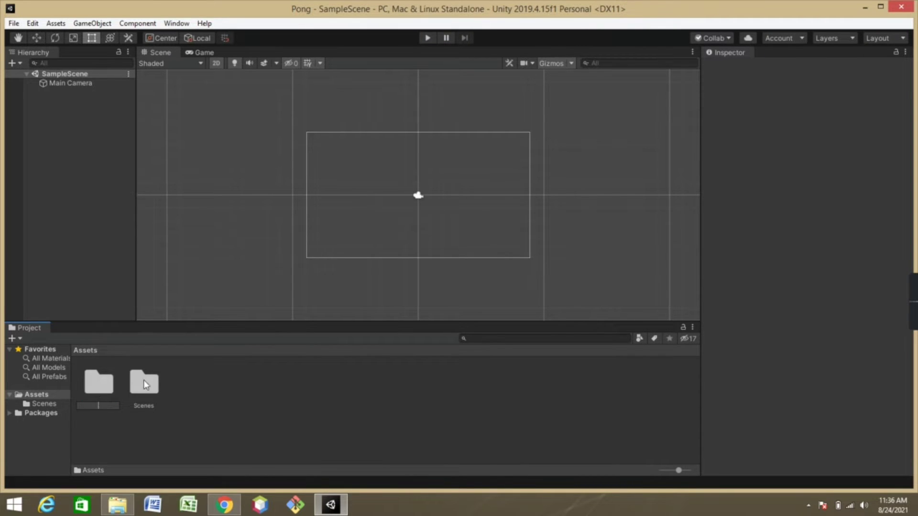
text(S)
text(prites)
key(Return)
click(181, 447)
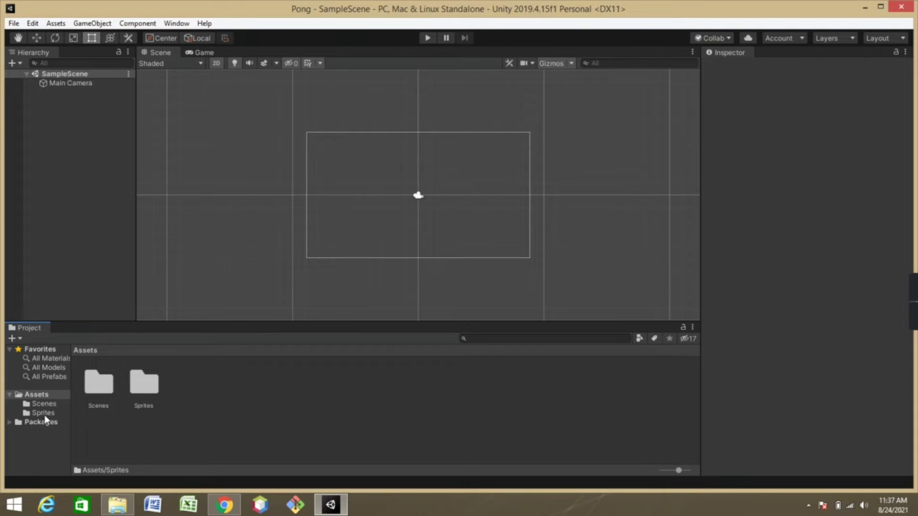
Step: Import 6809 chargen, Background, Ball, BallBounce and PongPaddle from Pong game assets into Sprites
double_click(143, 392)
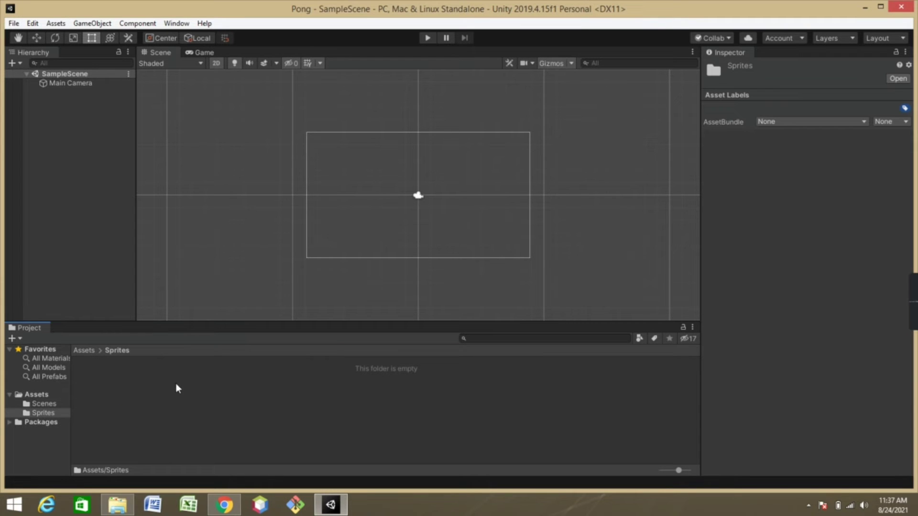
right_click(216, 412)
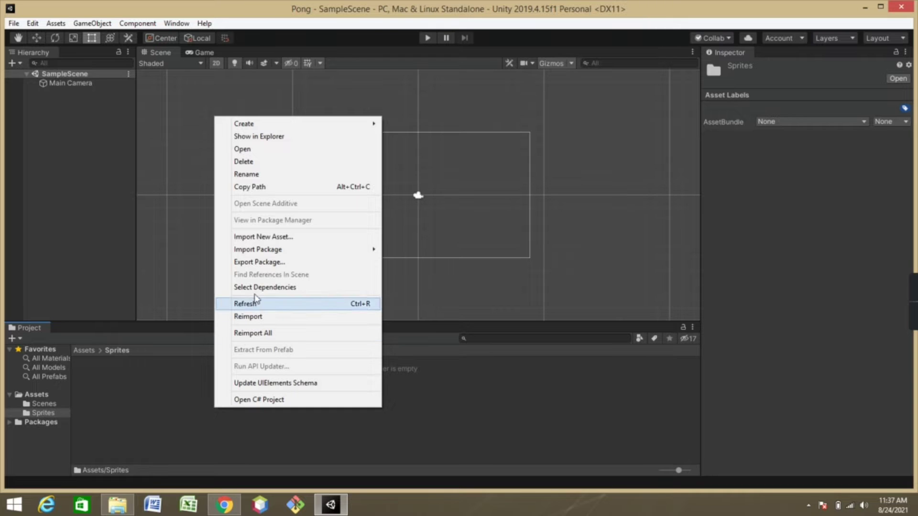
click(287, 242)
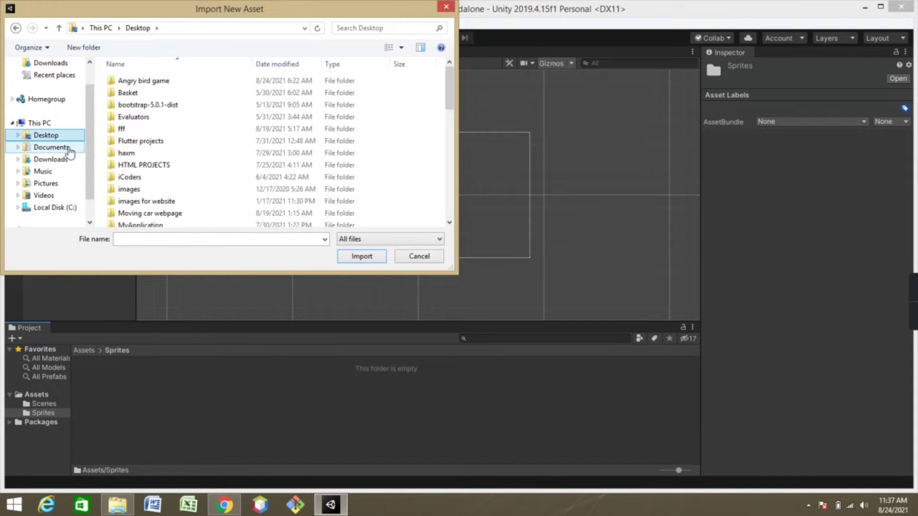
mouse_move(451, 92)
mouse_down()
mouse_move(471, 206)
mouse_move(478, 174)
mouse_move(480, 202)
mouse_move(487, 109)
mouse_up()
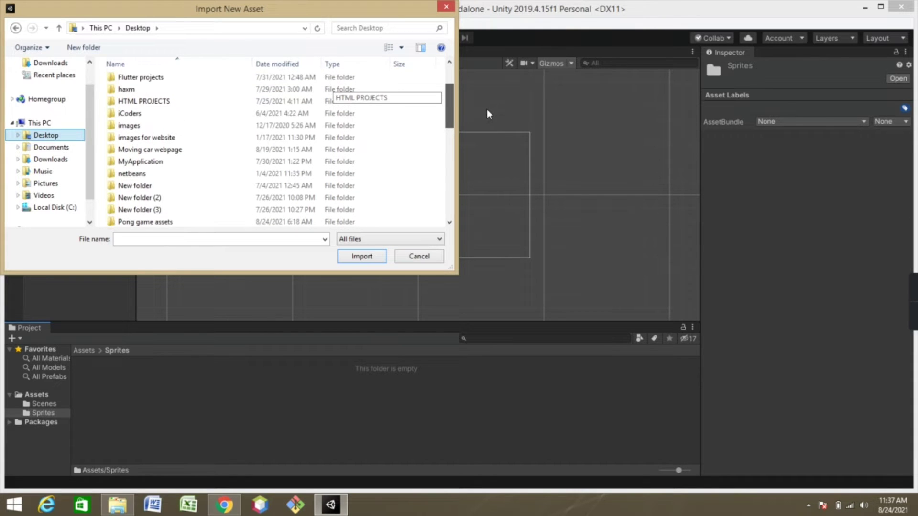
double_click(230, 222)
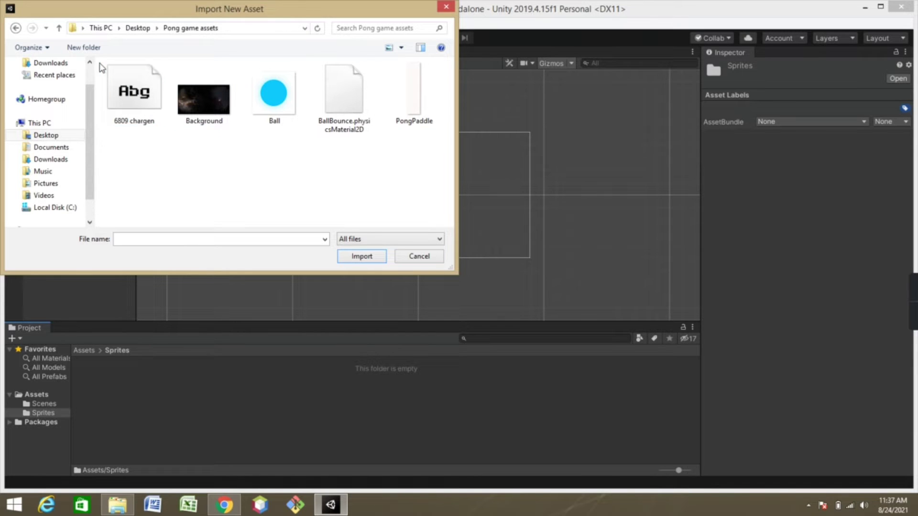
drag(100, 62, 458, 137)
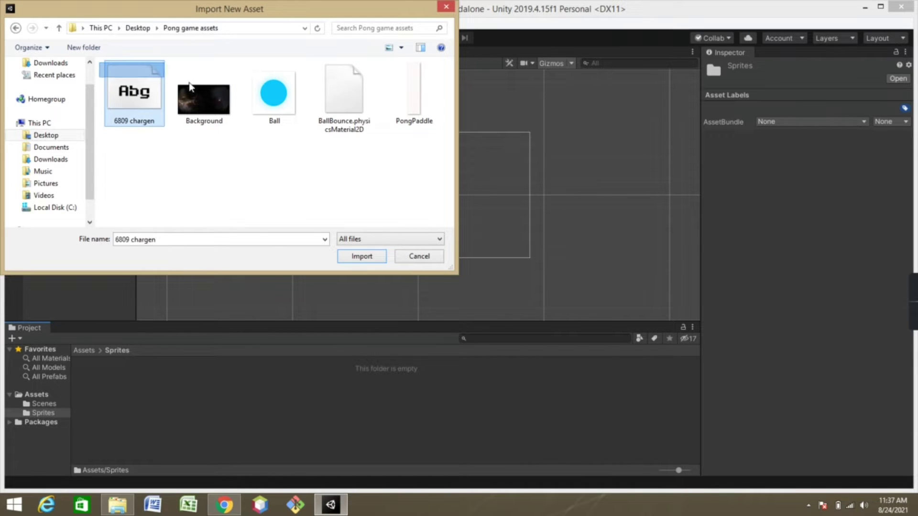
click(371, 257)
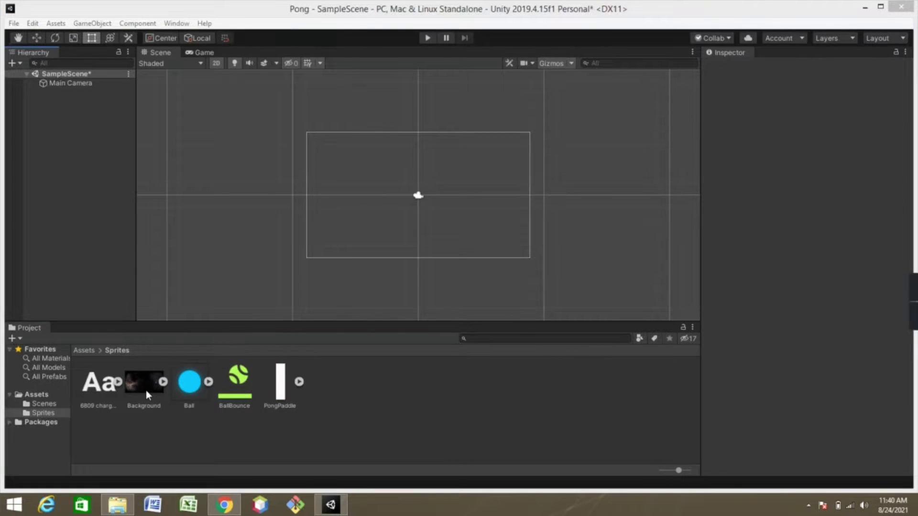
Step: Drag the imported Background sprite into the scene and select it
click(146, 390)
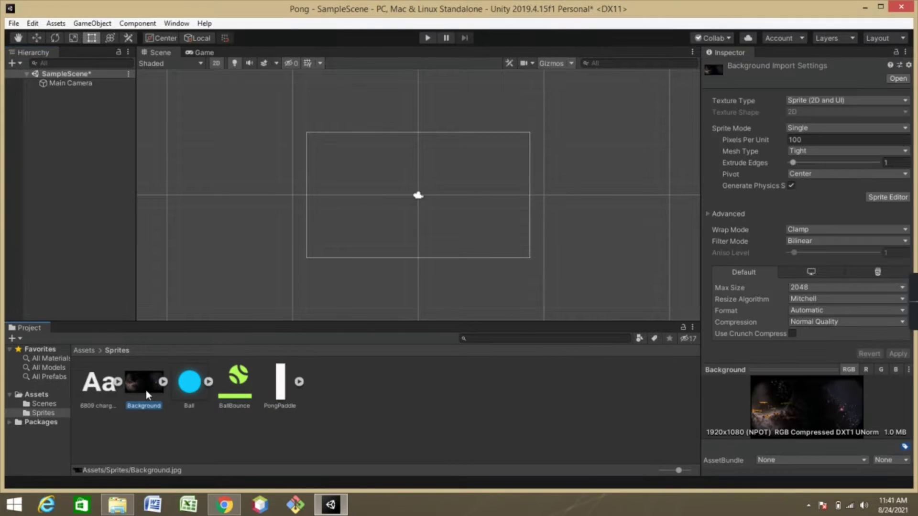
drag(145, 390, 67, 94)
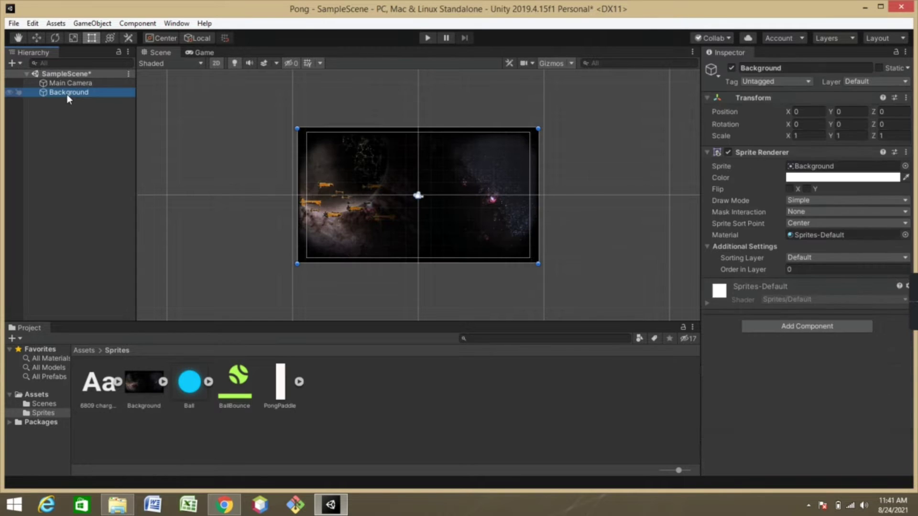
click(84, 122)
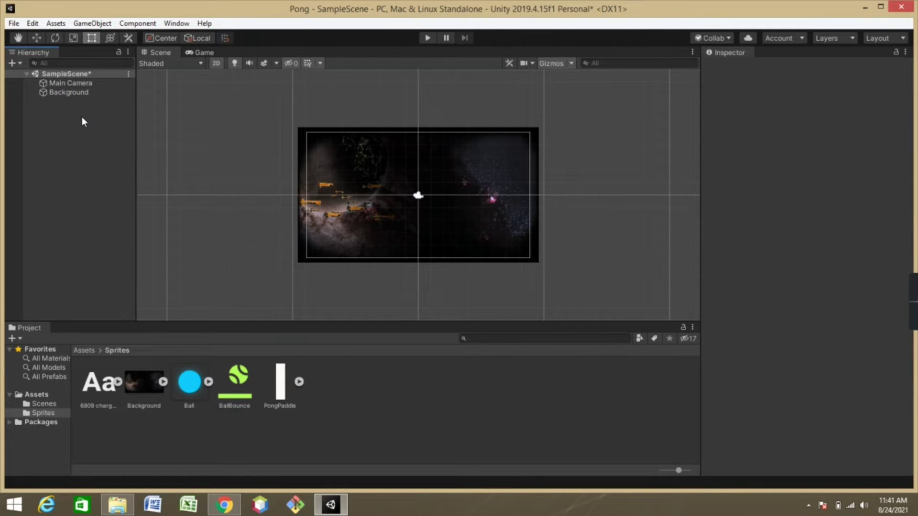
click(77, 93)
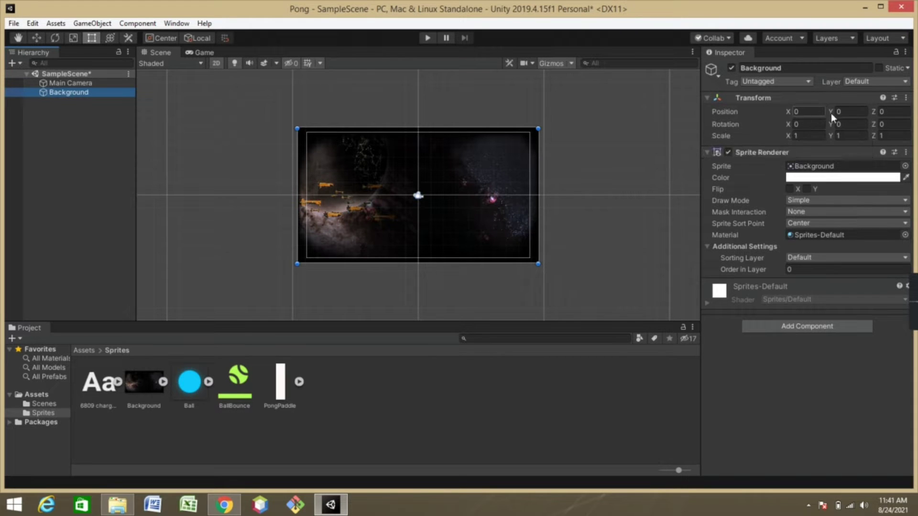
Step: Set the Background's Transform scale to 0.75 on X and Y, leaving Z at 1
click(812, 139)
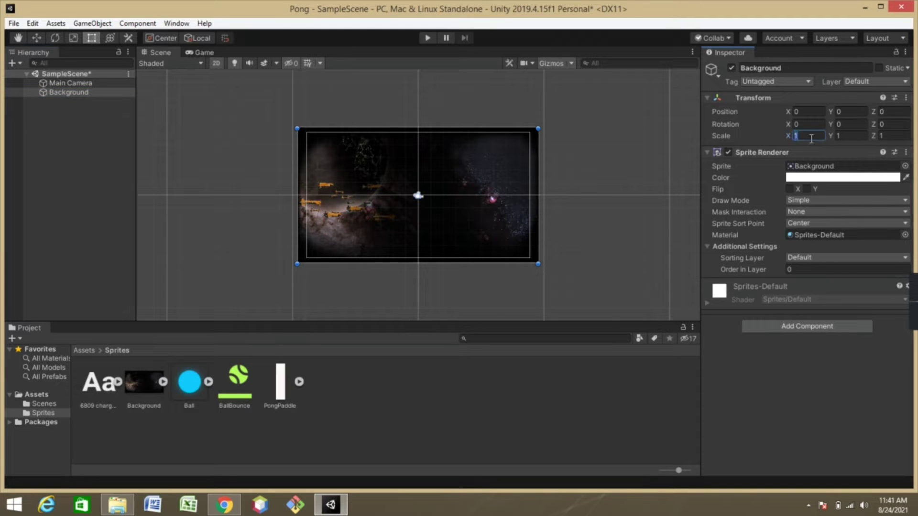
text(0.75)
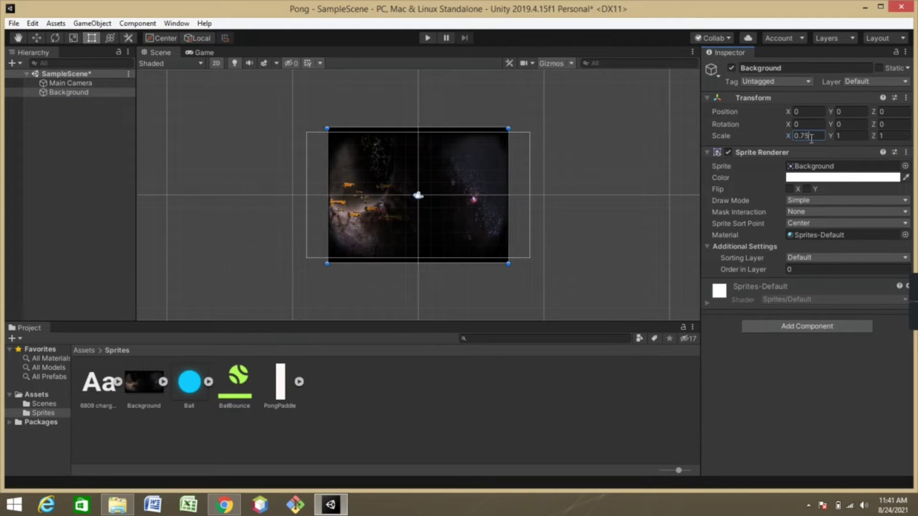
click(859, 136)
key(BackSpace)
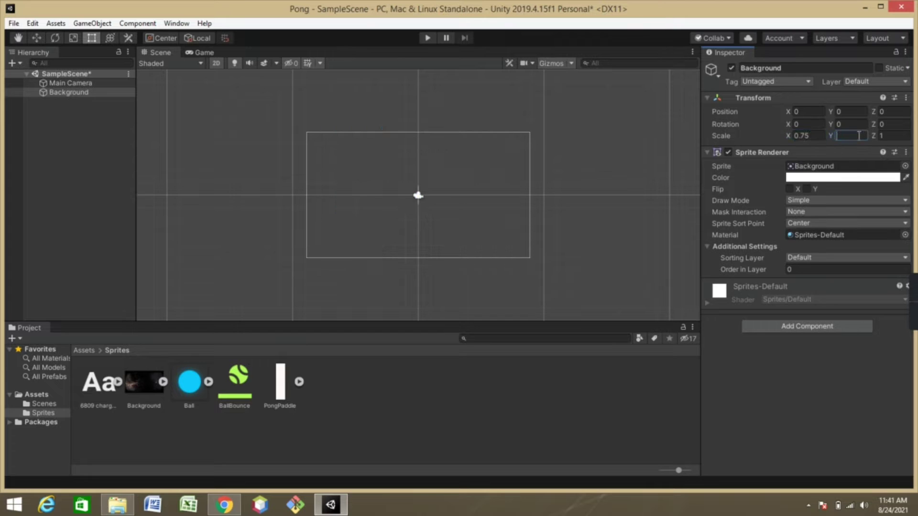
text(0.75)
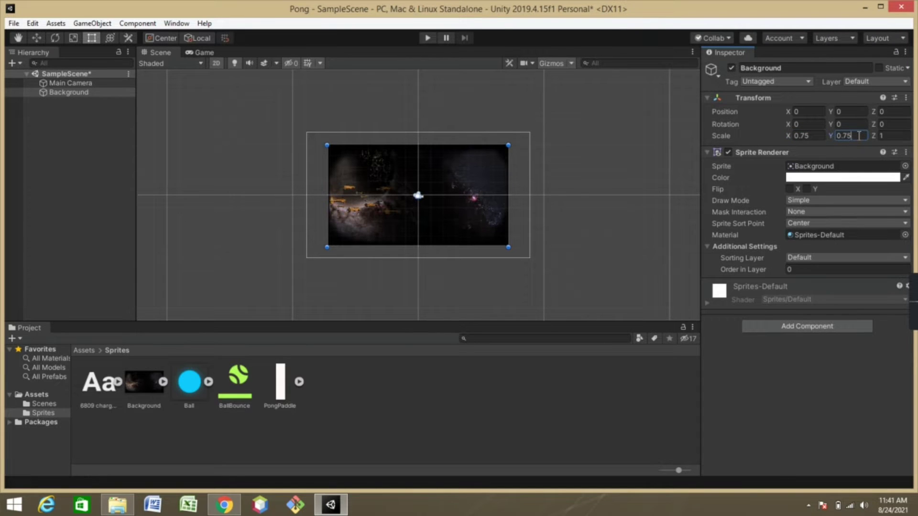
click(893, 138)
click(837, 146)
Step: Add a 'Background' sorting layer and move it ahead of Default
click(895, 258)
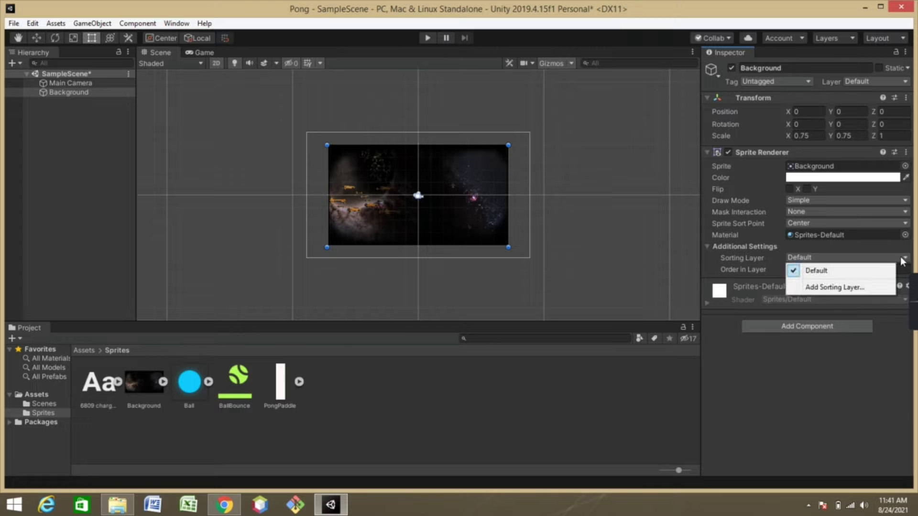
click(836, 288)
click(816, 121)
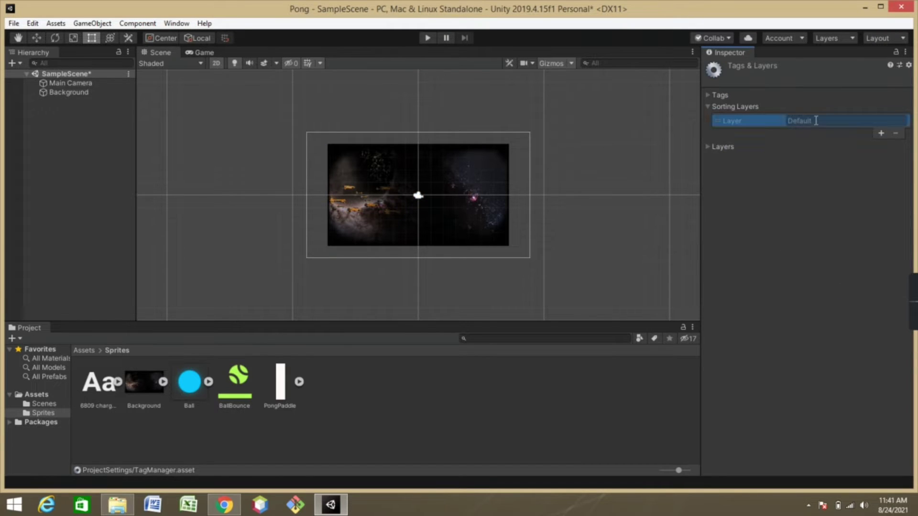
click(881, 132)
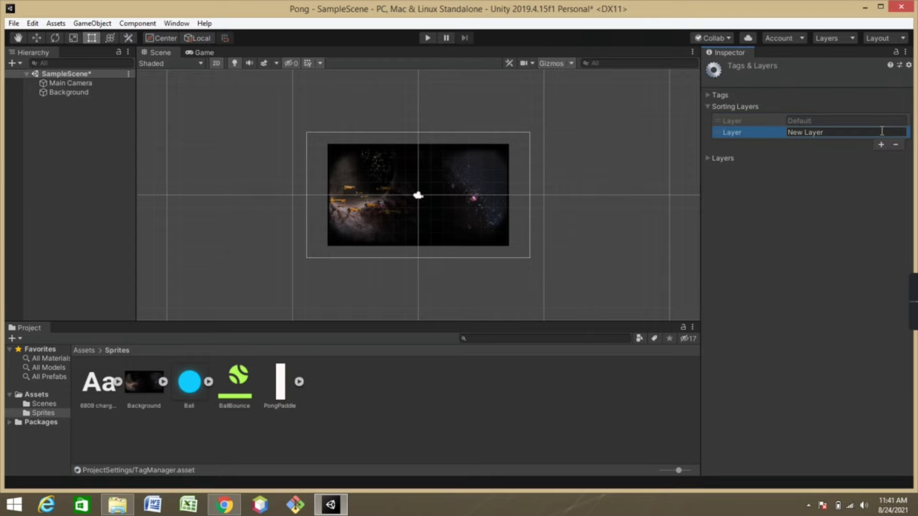
click(858, 134)
key(BackSpace)
text(B)
text(ackg)
text(round)
click(713, 135)
drag(771, 129, 767, 119)
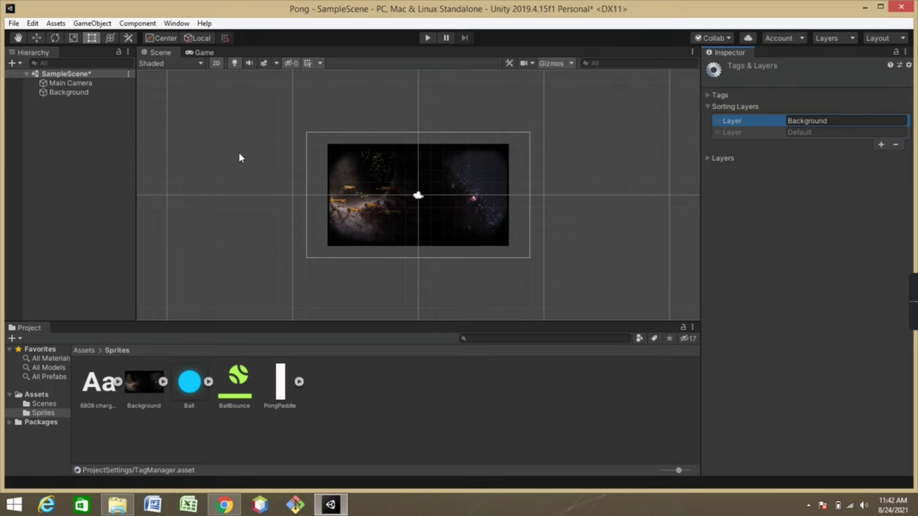
click(252, 139)
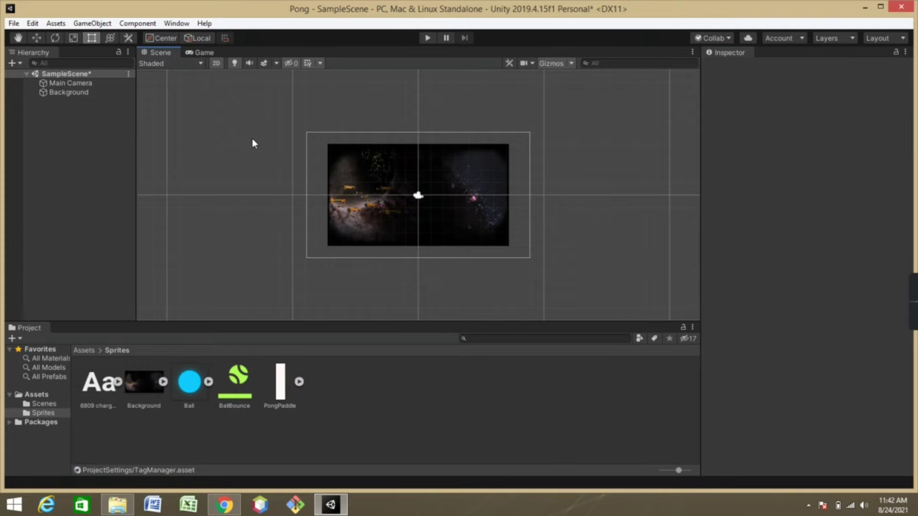
Step: Assign the Background sprite to the Background sorting layer
click(82, 93)
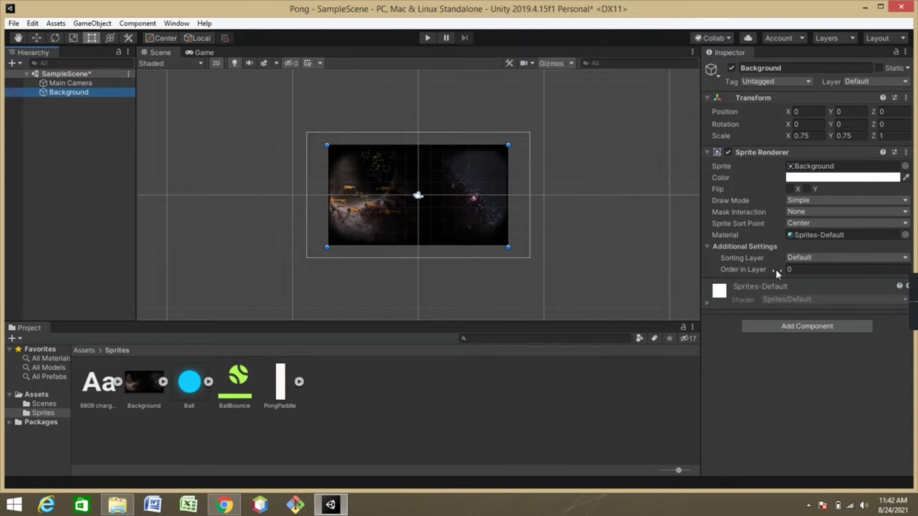
click(806, 257)
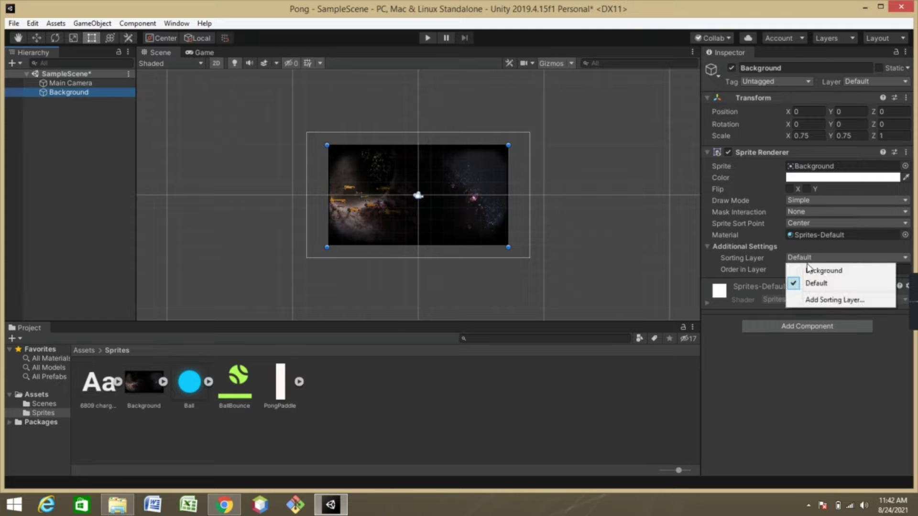
click(818, 268)
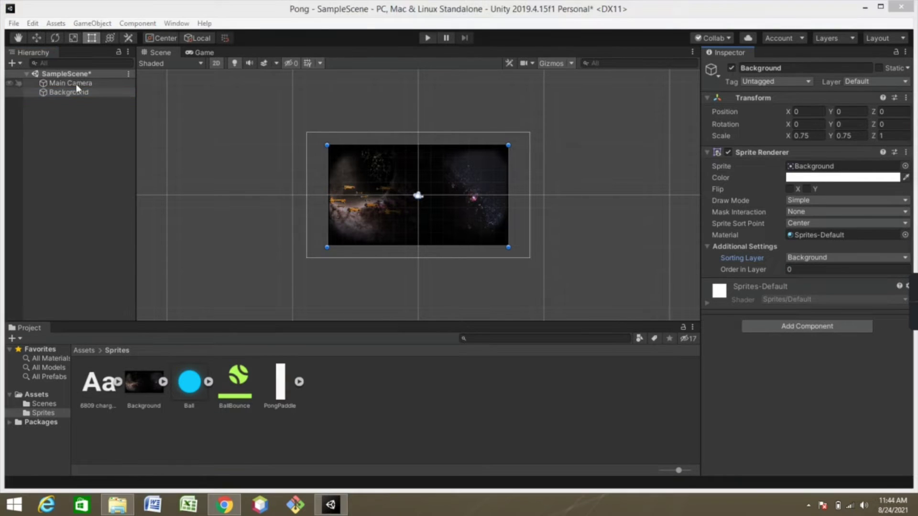
click(82, 84)
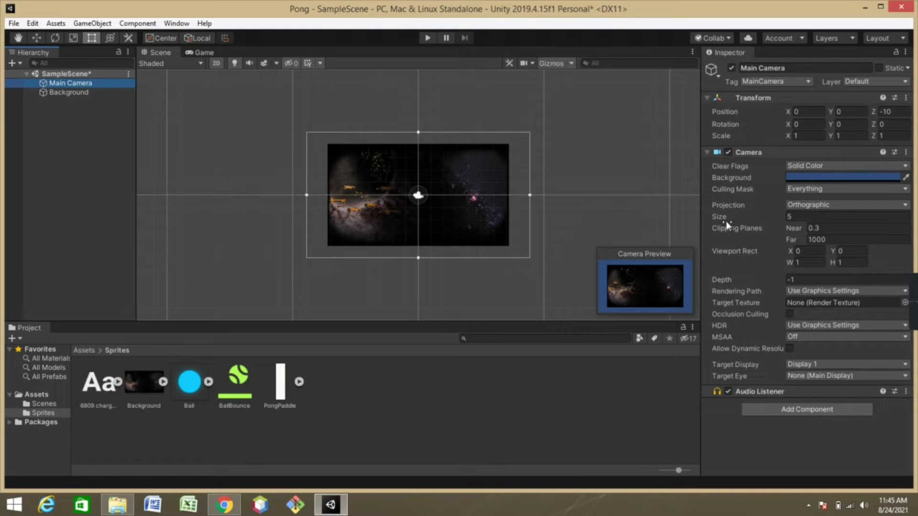
Step: Set the Main Camera size to 3 and its background colour to black (000000)
click(808, 216)
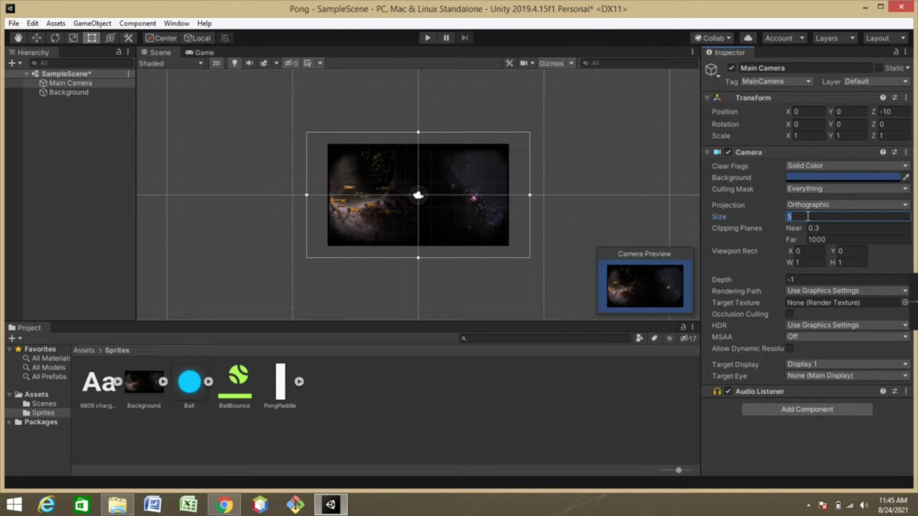
text(3)
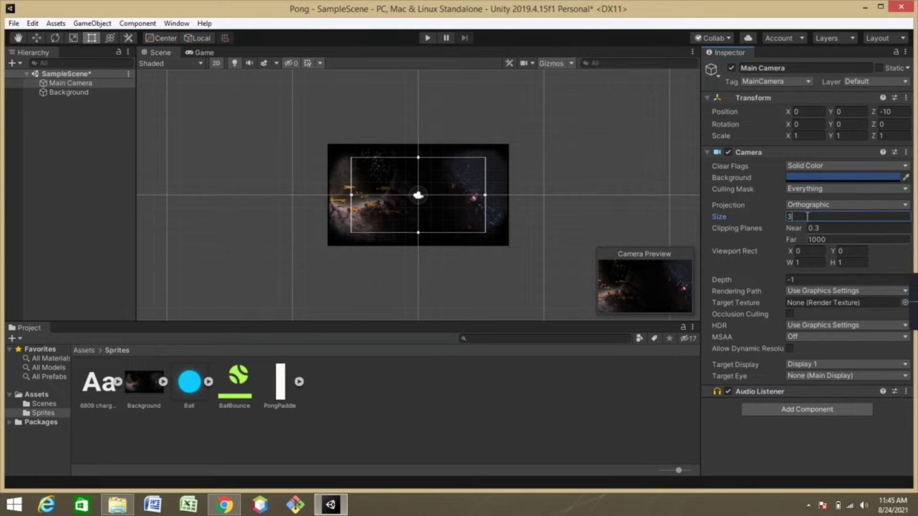
click(853, 179)
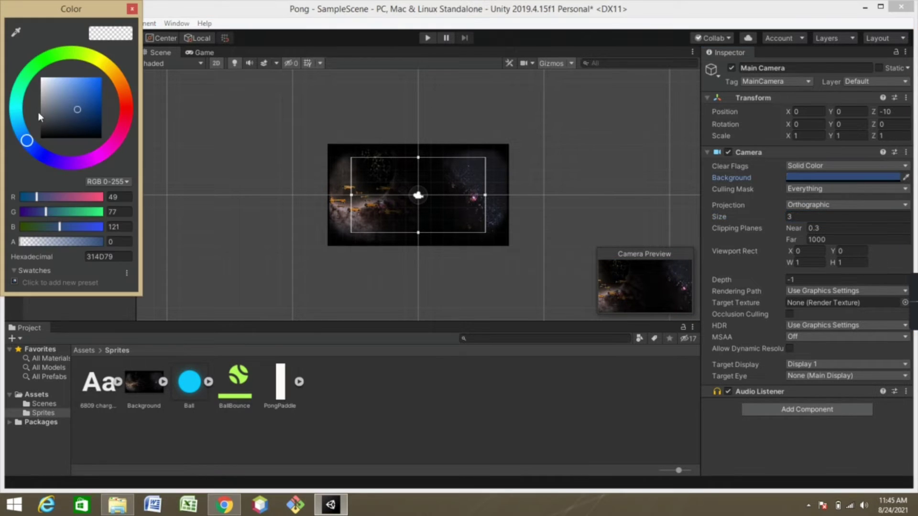
drag(83, 109, 30, 145)
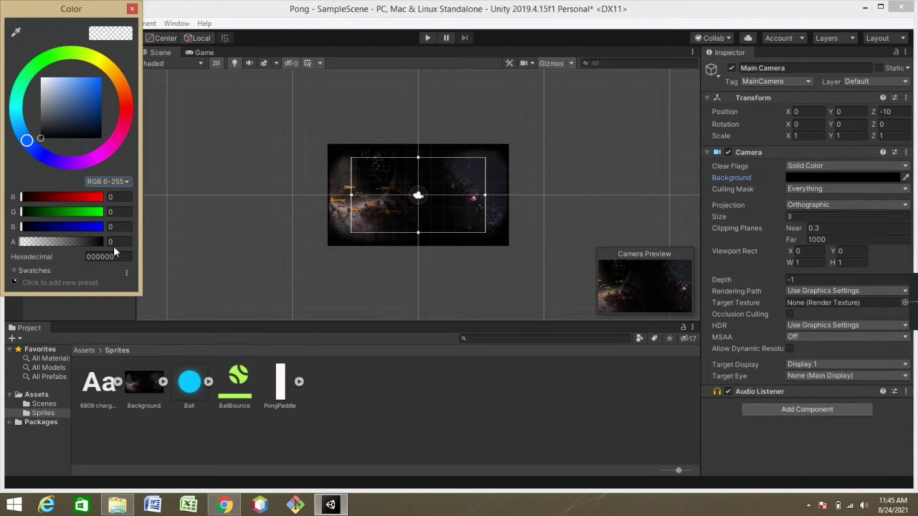
click(132, 9)
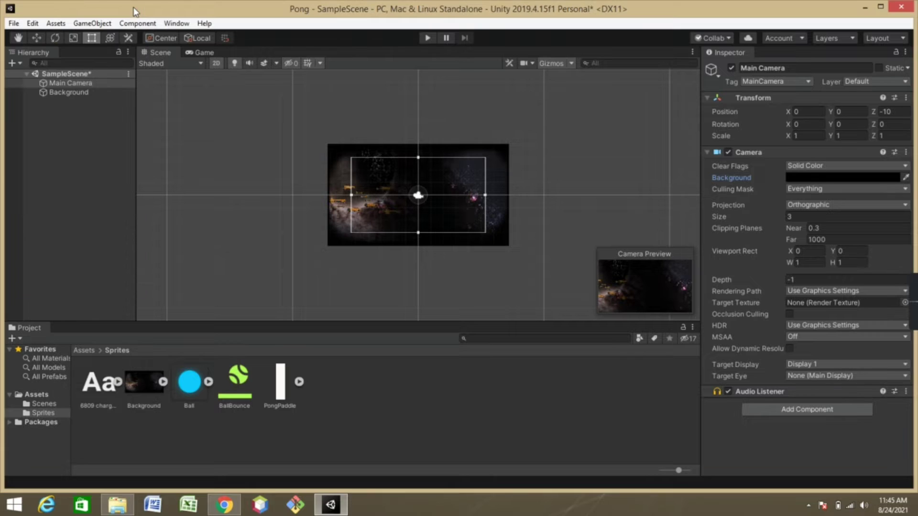
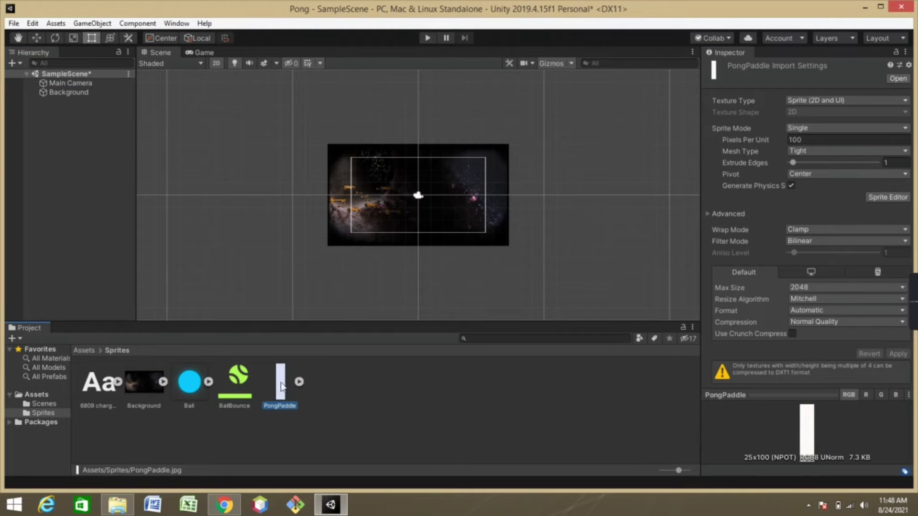
Step: Drop the PongPaddle sprite into the scene and zoom in around the space background
drag(282, 386, 446, 192)
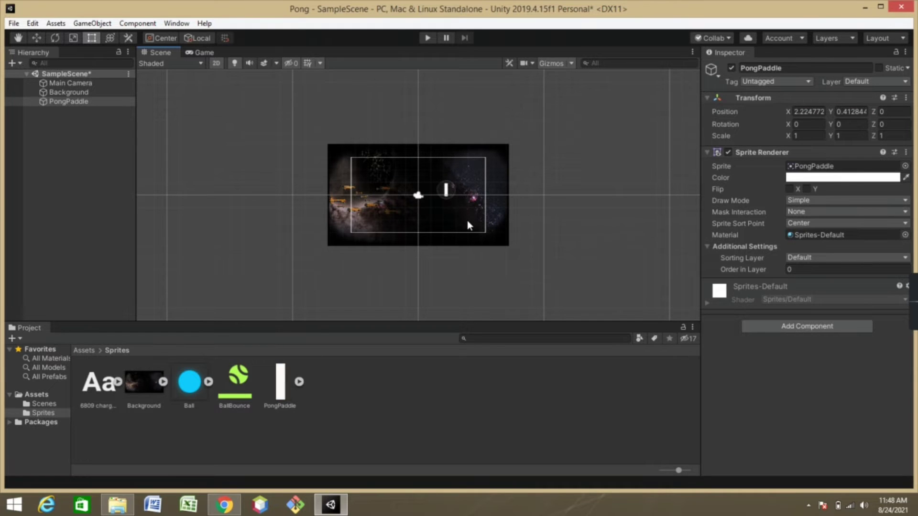
click(14, 40)
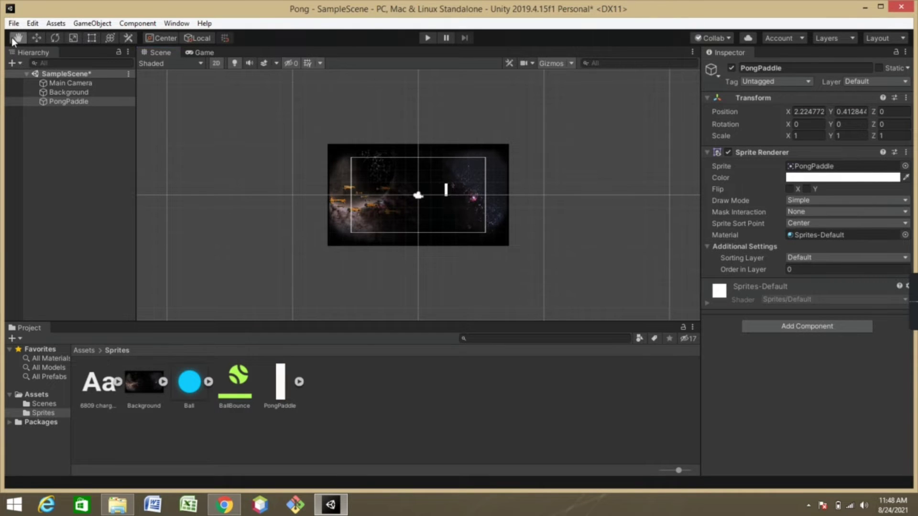
scroll(437, 260, up, 1)
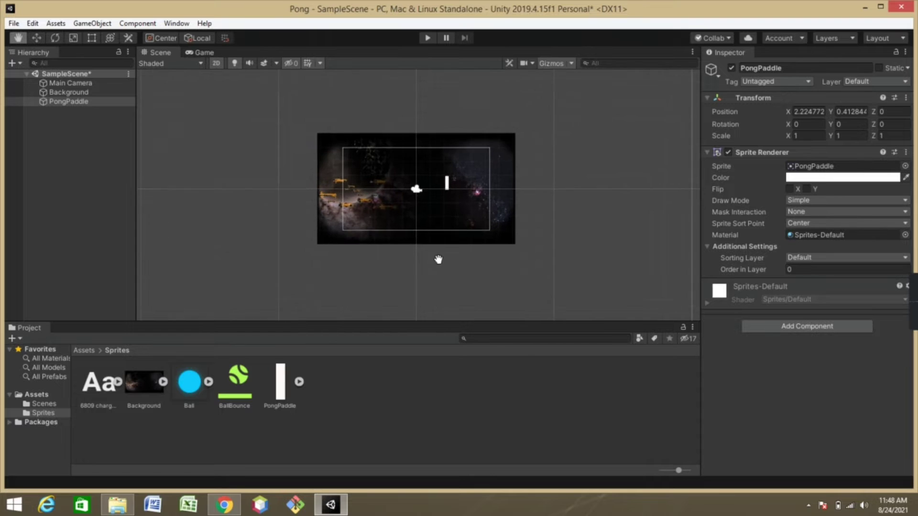
scroll(438, 259, up, 2)
scroll(438, 259, up, 1)
drag(461, 171, 458, 215)
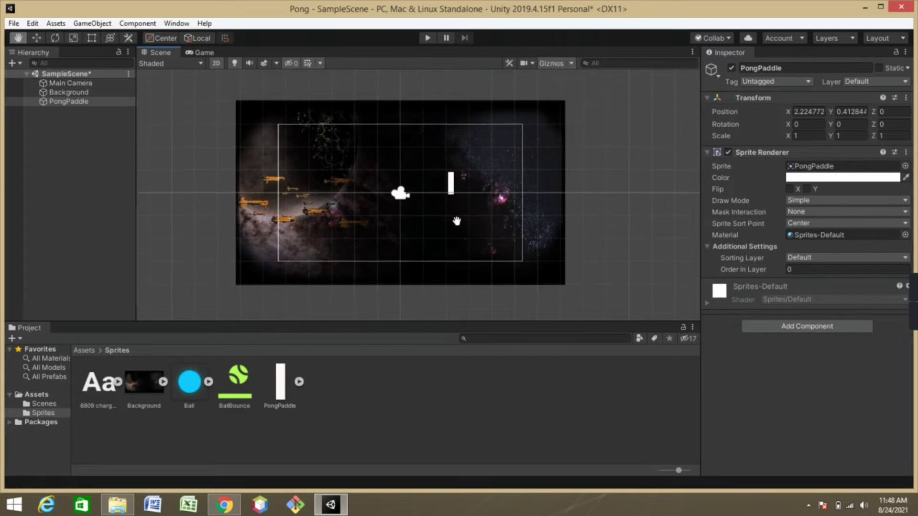
scroll(461, 215, up, 1)
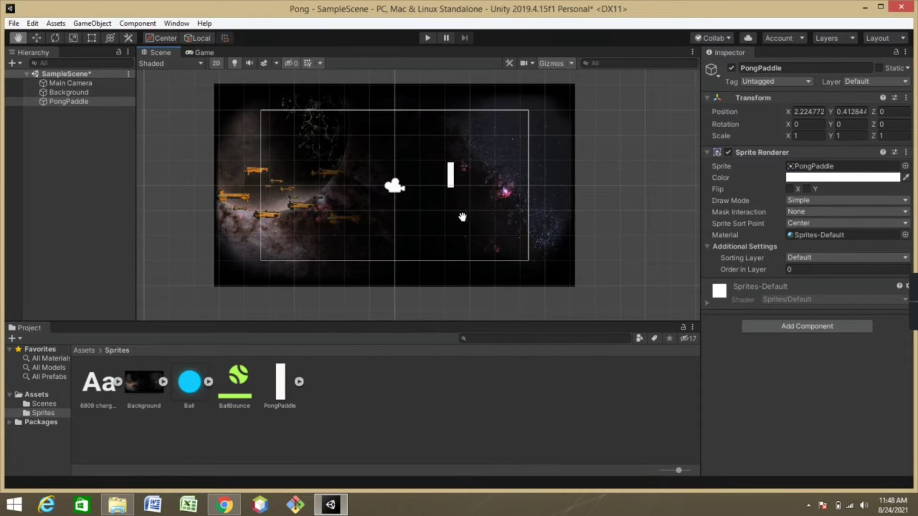
Step: Move the paddle to the left side of the background, around X -4.31, Y 0.16
click(90, 37)
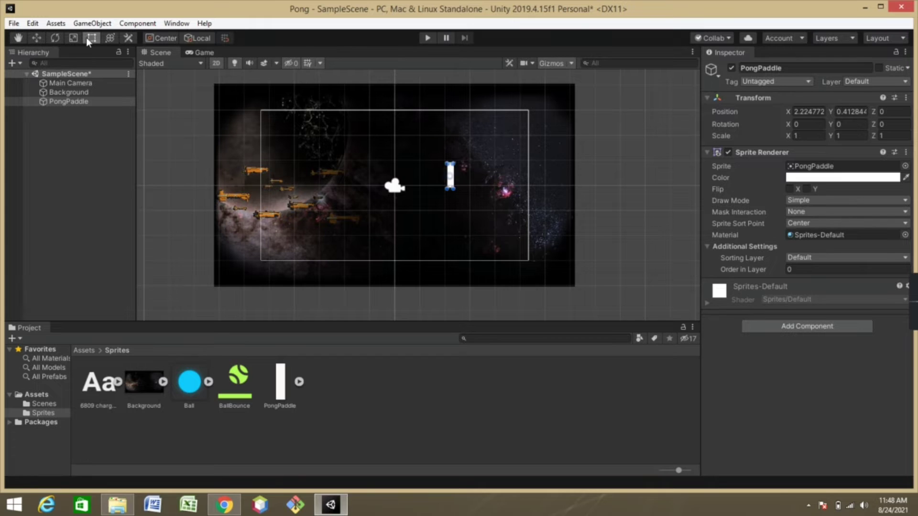
drag(446, 181, 282, 187)
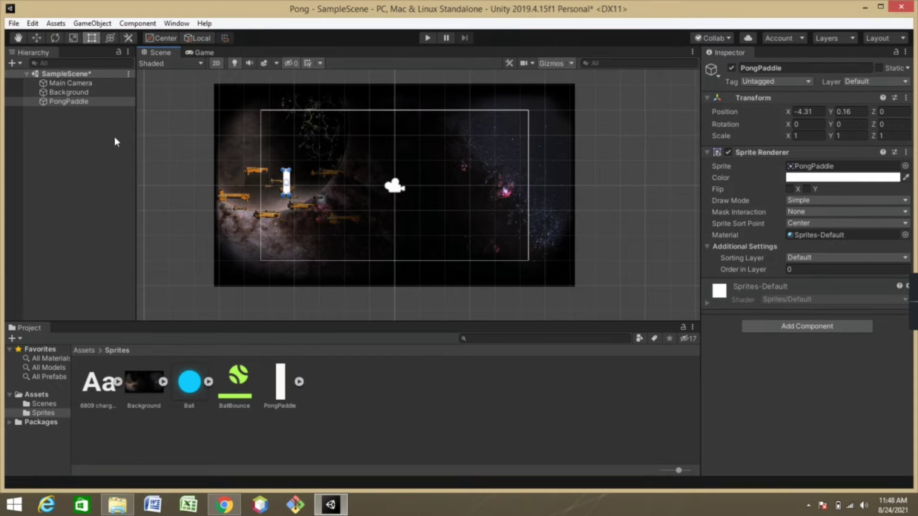
click(92, 102)
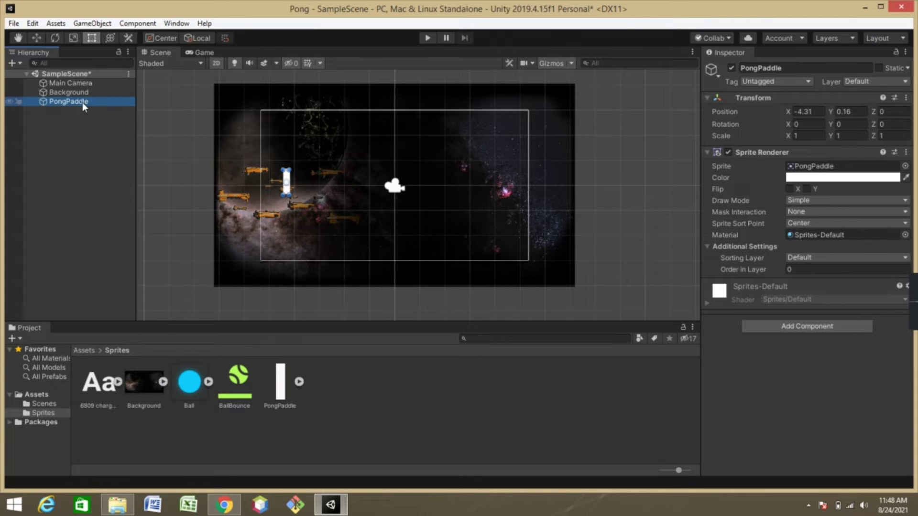
Step: Rename the paddle to 'Paddle1' and tag it as Player
click(789, 68)
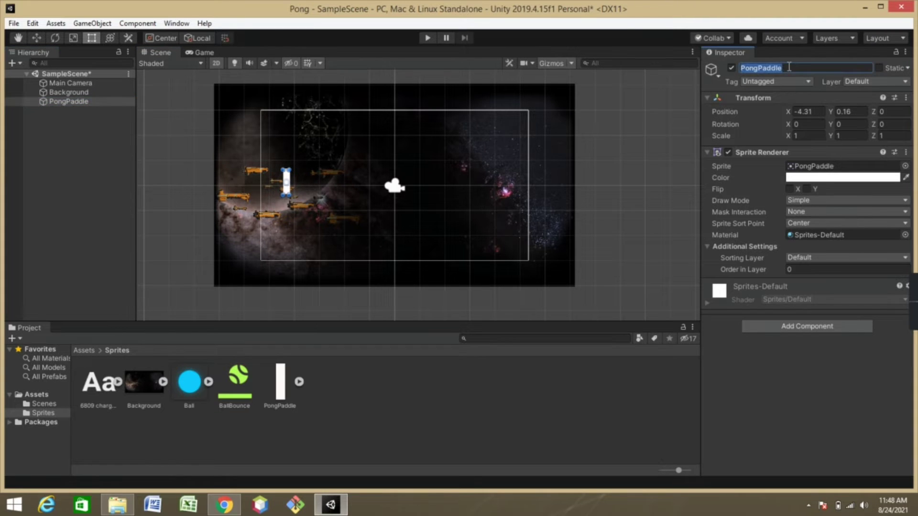
key(BackSpace)
text(P)
text(addle1)
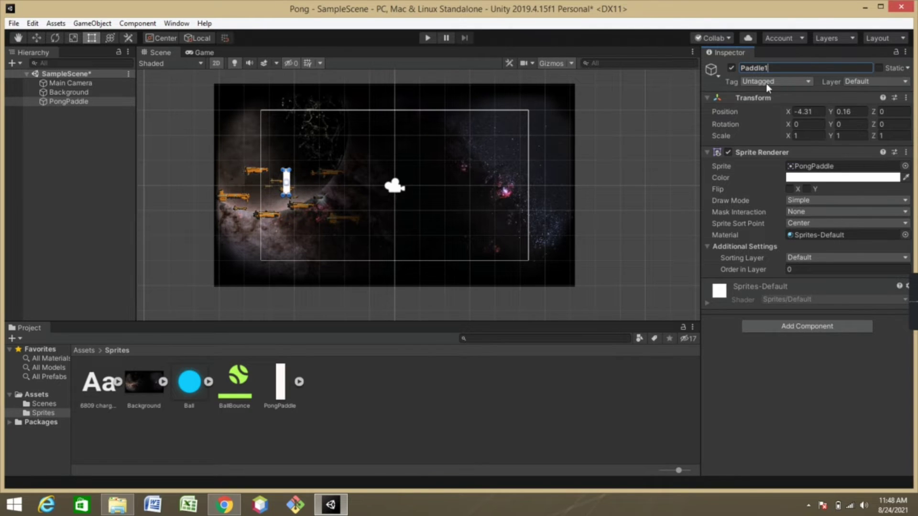
click(803, 83)
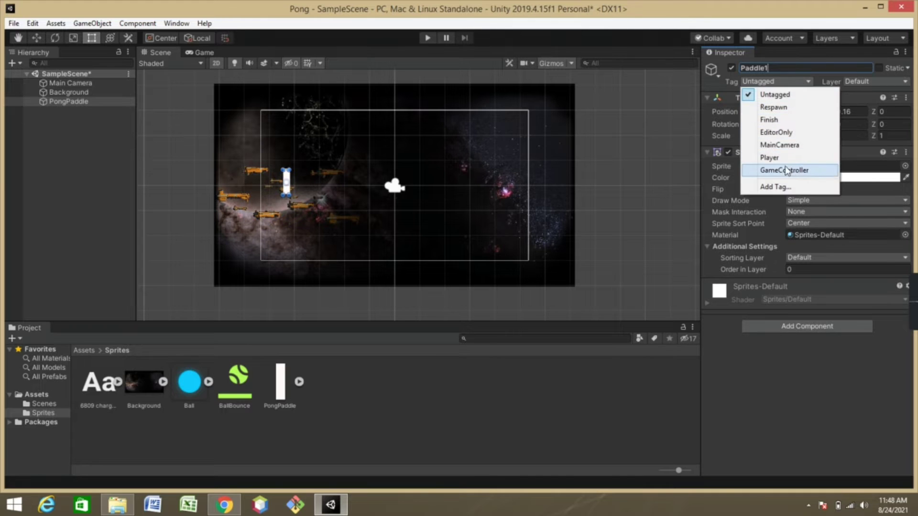
click(771, 157)
Step: Set the paddle's Transform position to X -4, Y 0
click(811, 111)
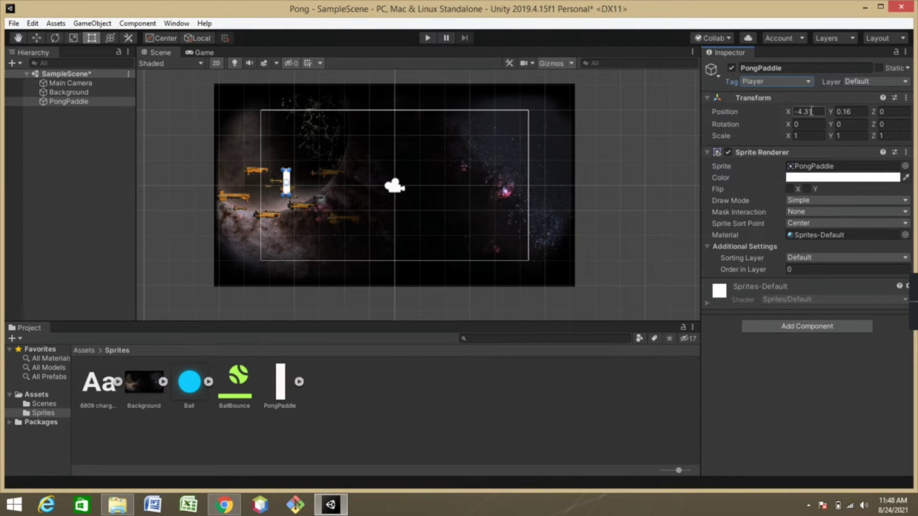
double_click(816, 111)
key(BackSpace)
text(0)
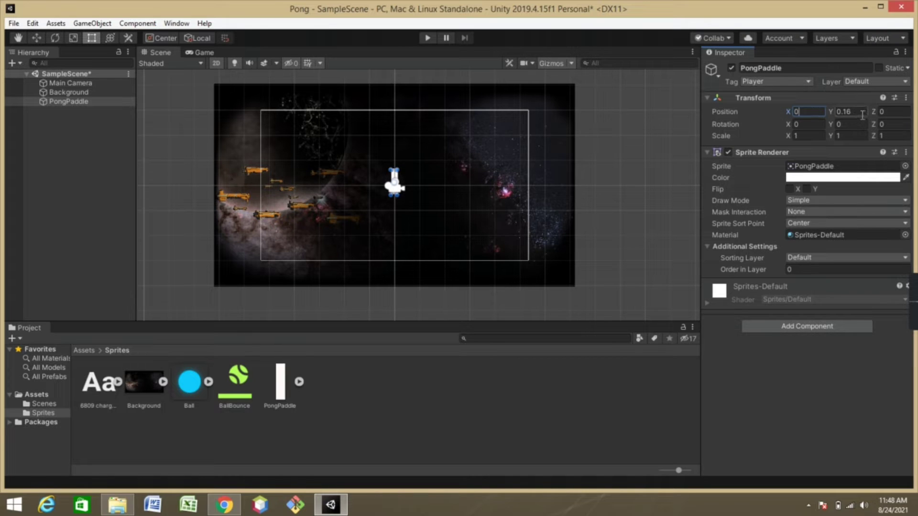
key(BackSpace)
text(-)
text(4)
click(858, 114)
key(BackSpace)
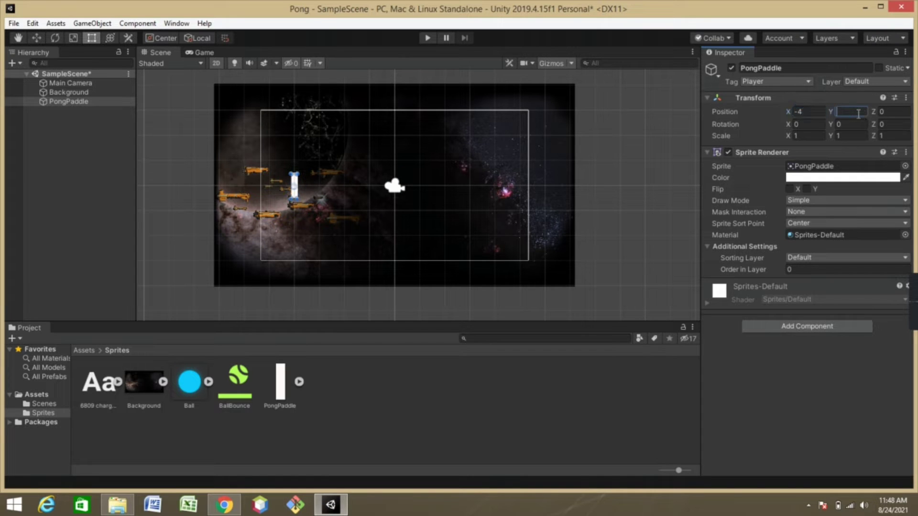
text(0)
Step: Scale the paddle to X 0.5 and Y 1.5
click(801, 136)
key(BackSpace)
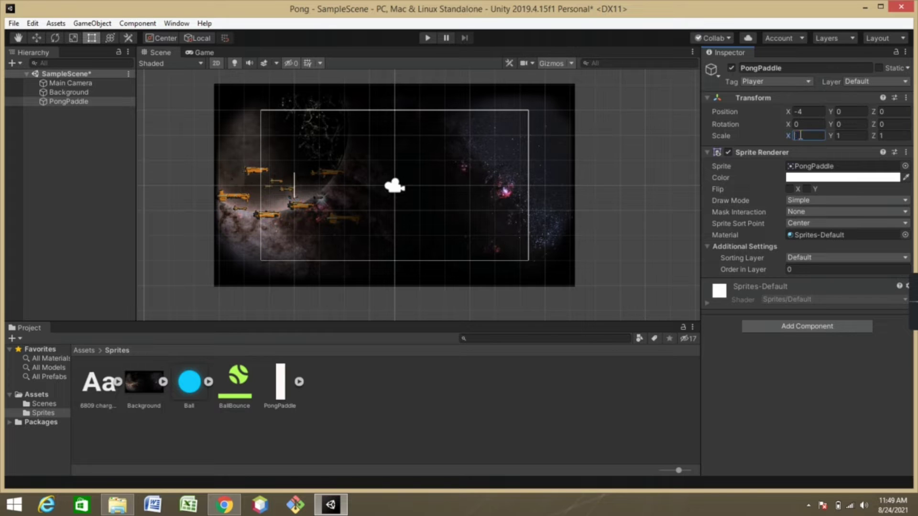
text(0.5)
click(852, 133)
text(.)
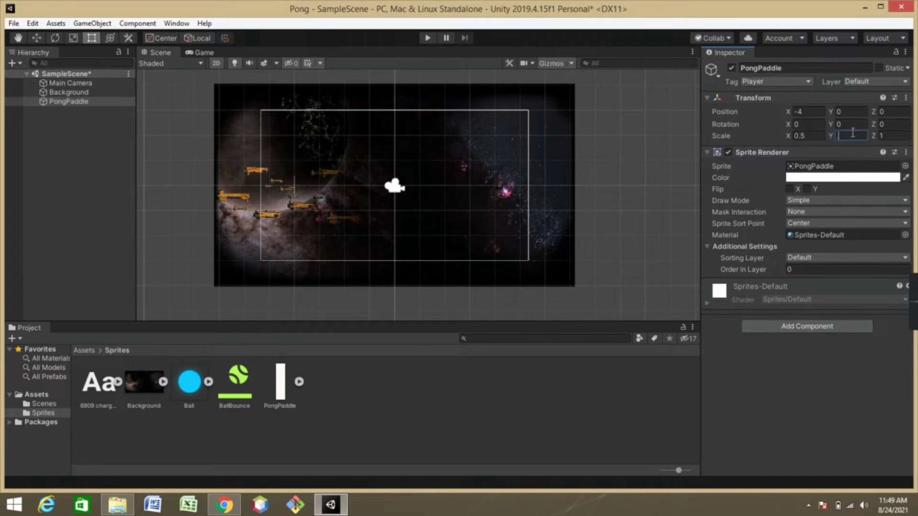
text(5)
key(BackSpace)
key(BackSpace)
text(1.5)
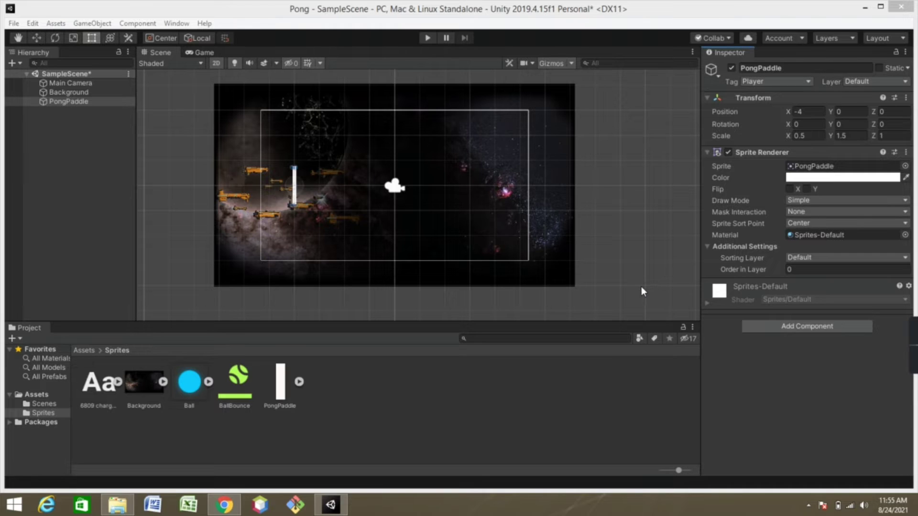
Step: Add a Rigidbody 2D to PongPaddle and set its Body Type to Kinematic
click(74, 103)
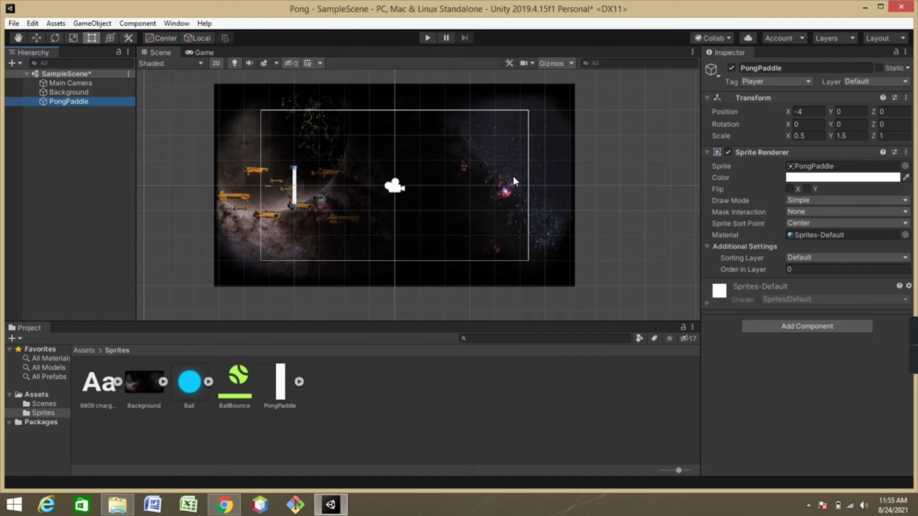
click(828, 329)
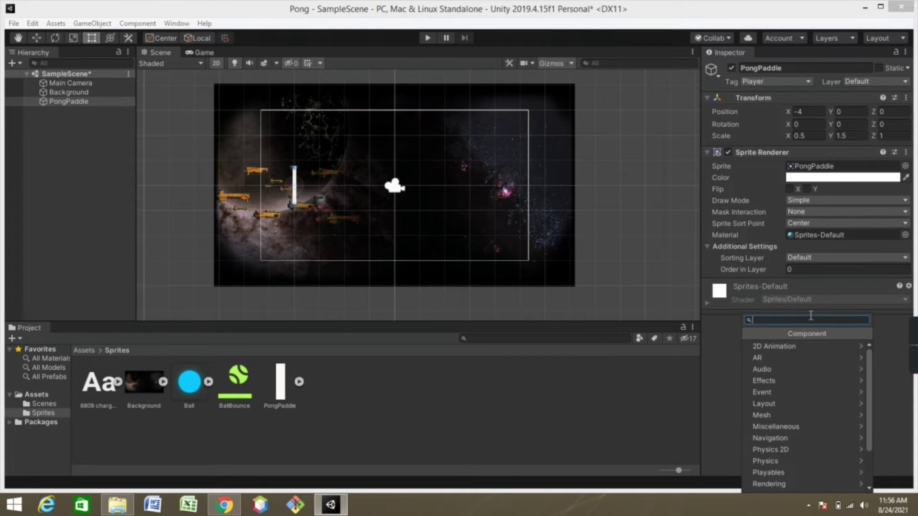
text(rig)
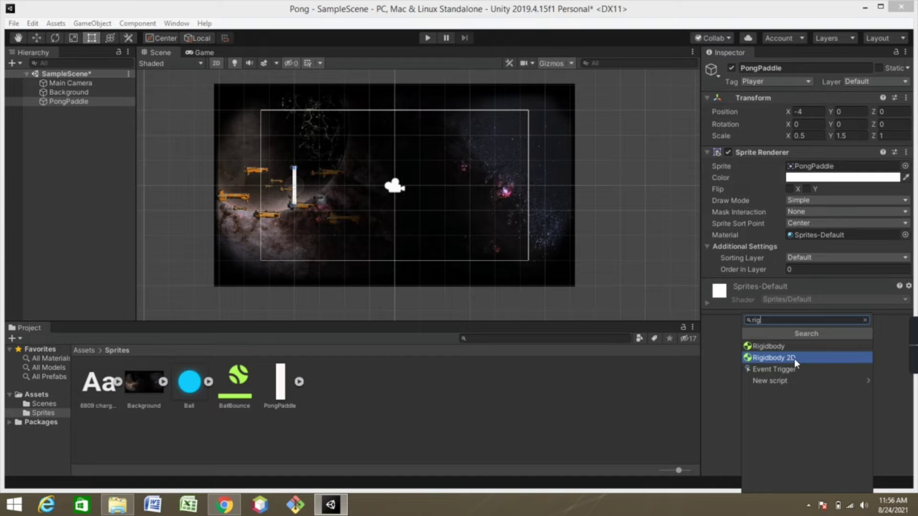
click(795, 359)
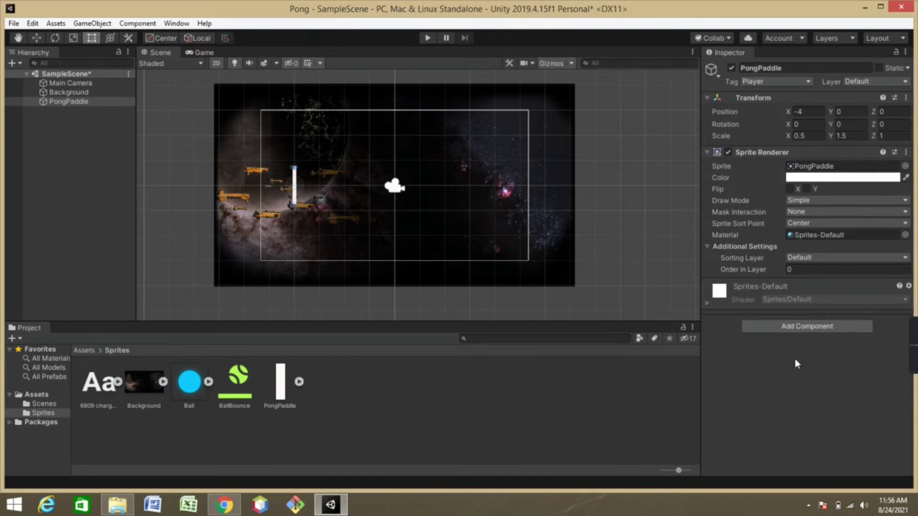
scroll(899, 334, down, 3)
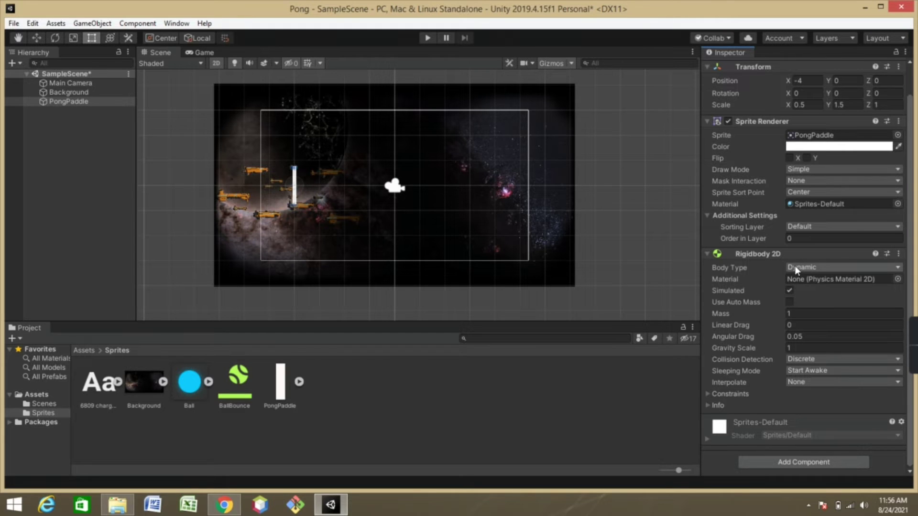
click(880, 267)
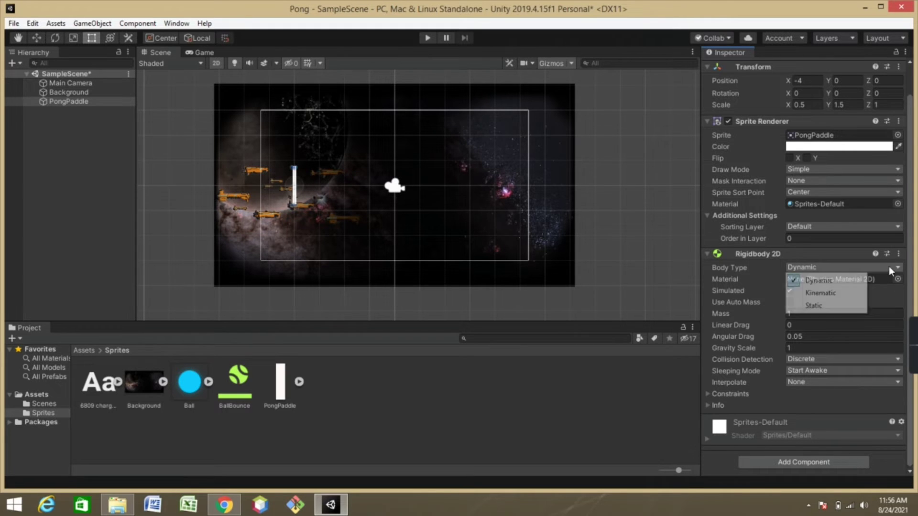
click(840, 292)
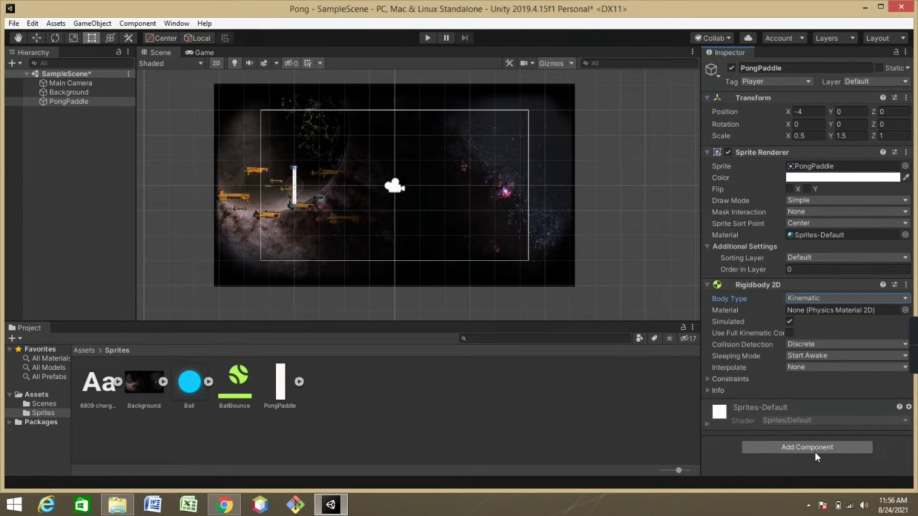
Step: Add a Box Collider 2D to the paddle and collapse both physics components
click(800, 448)
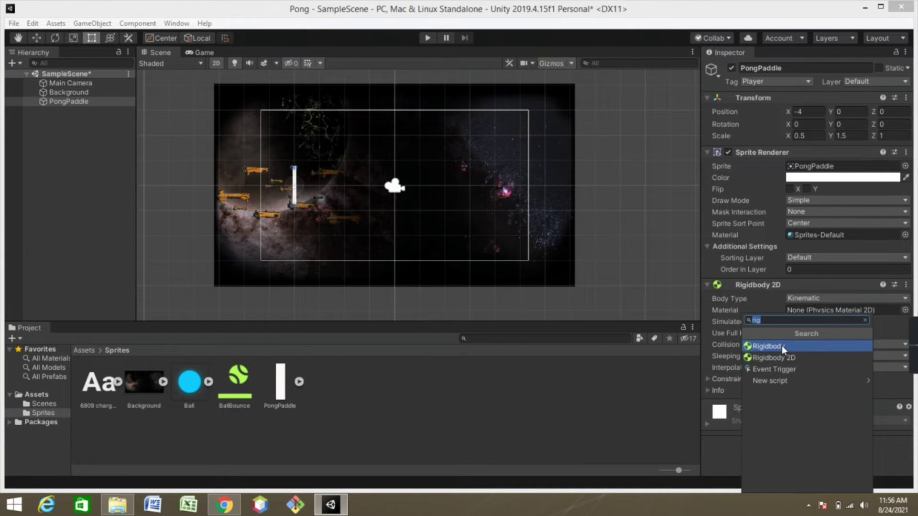
key(BackSpace)
text(b)
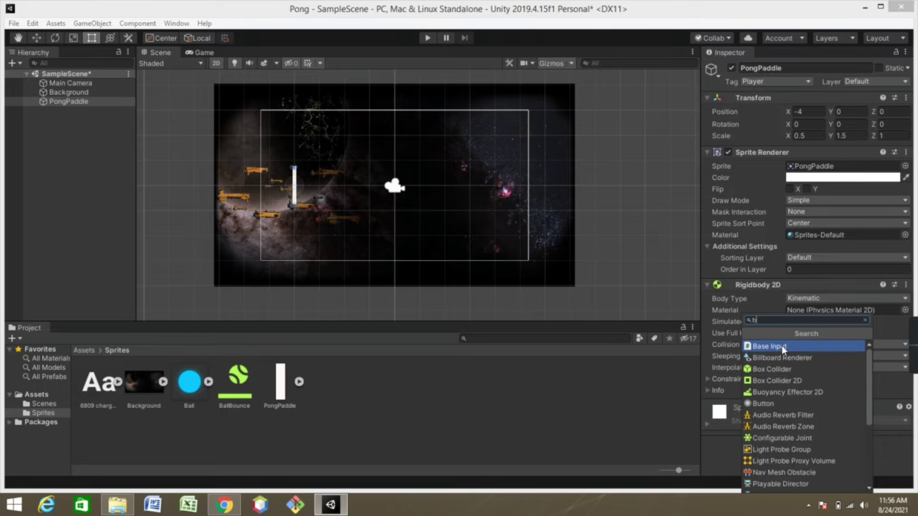
text(ox)
key(Down)
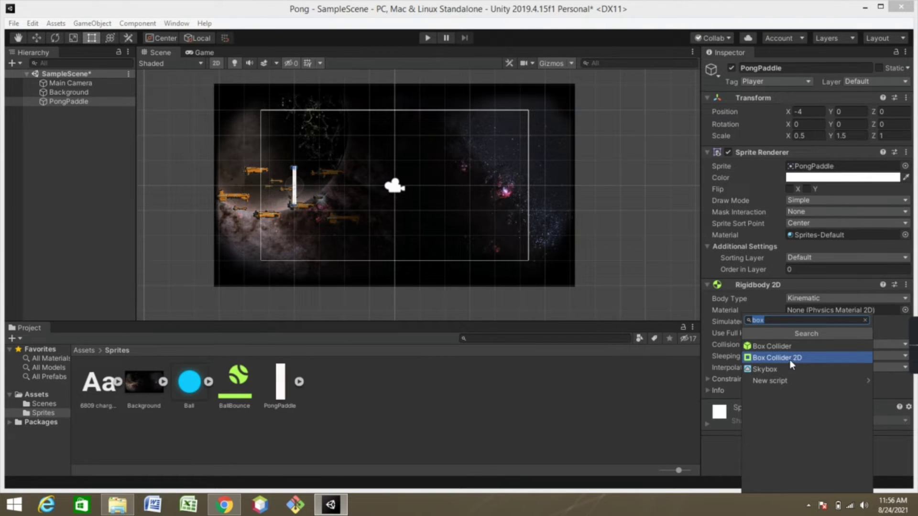
click(794, 359)
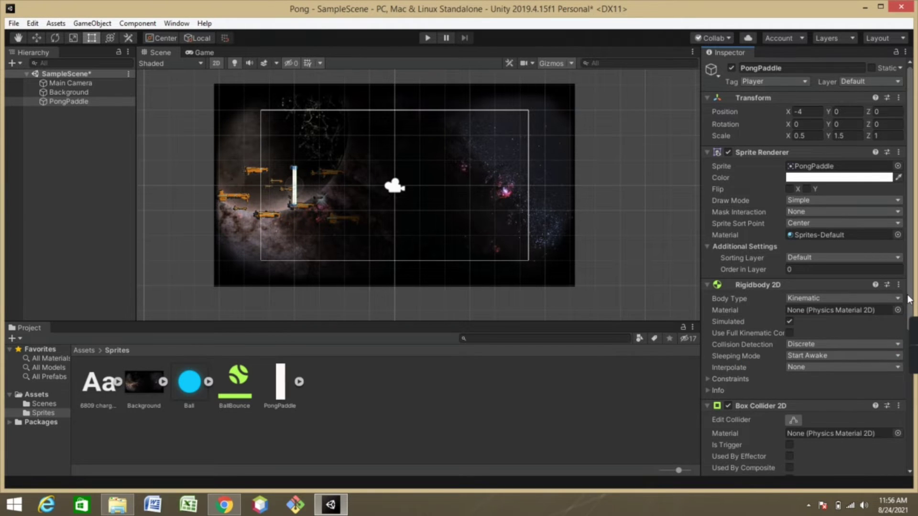
scroll(908, 289, down, 5)
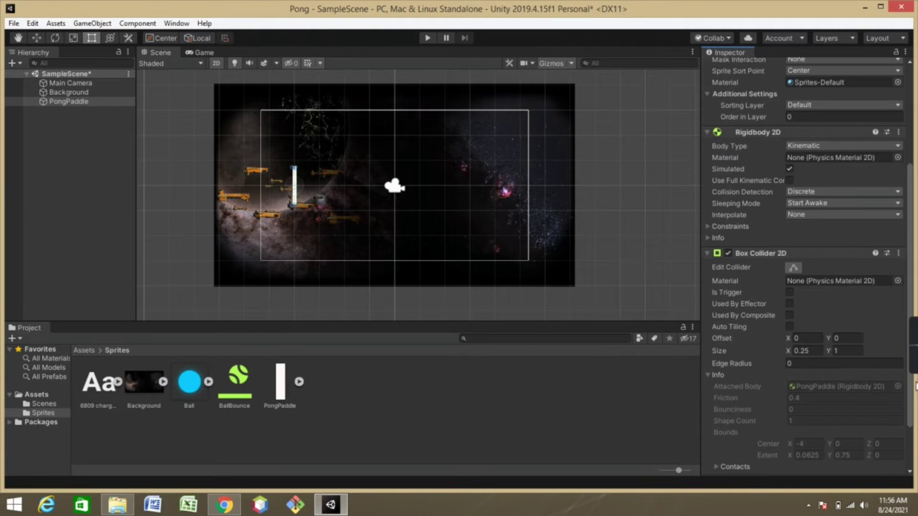
click(707, 136)
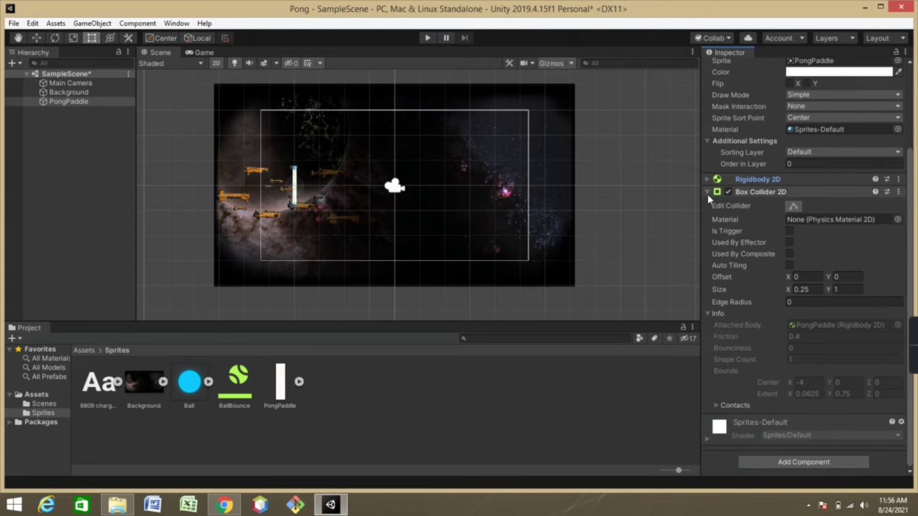
click(709, 193)
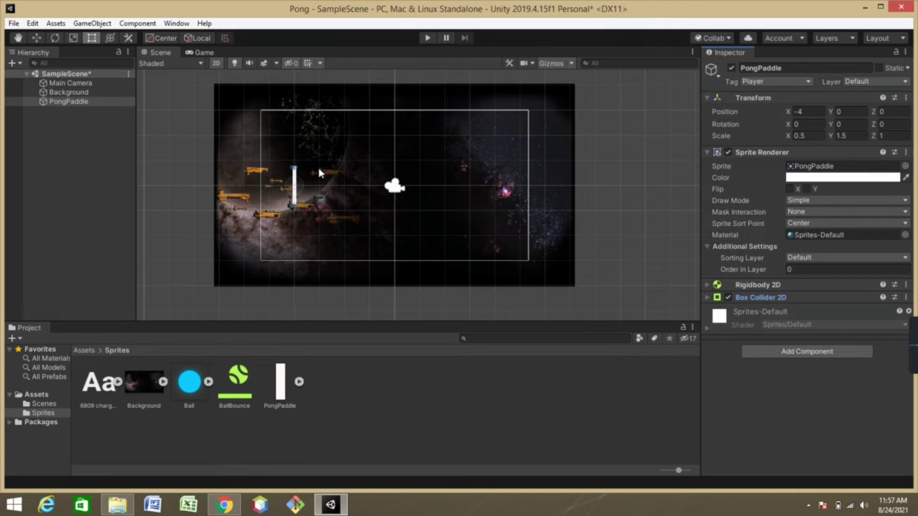
Step: Create a 'Scripts' folder in Assets and open it
click(39, 394)
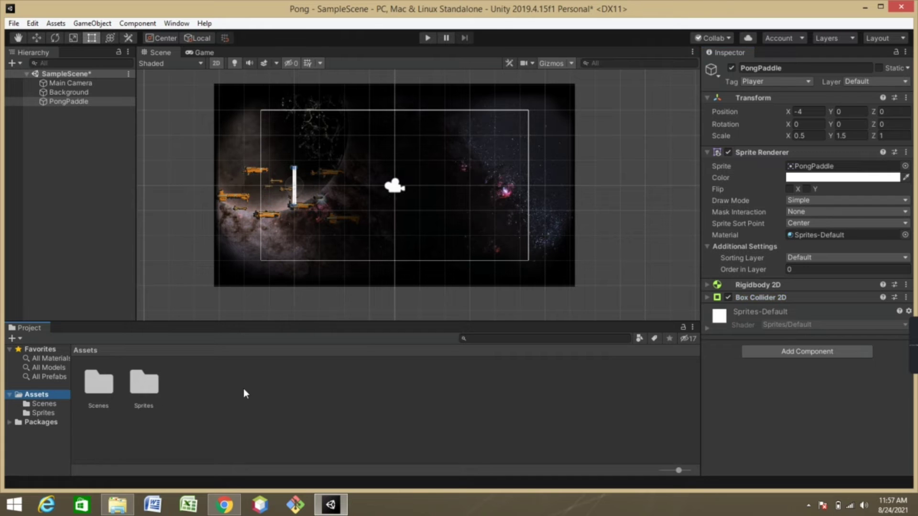
right_click(182, 397)
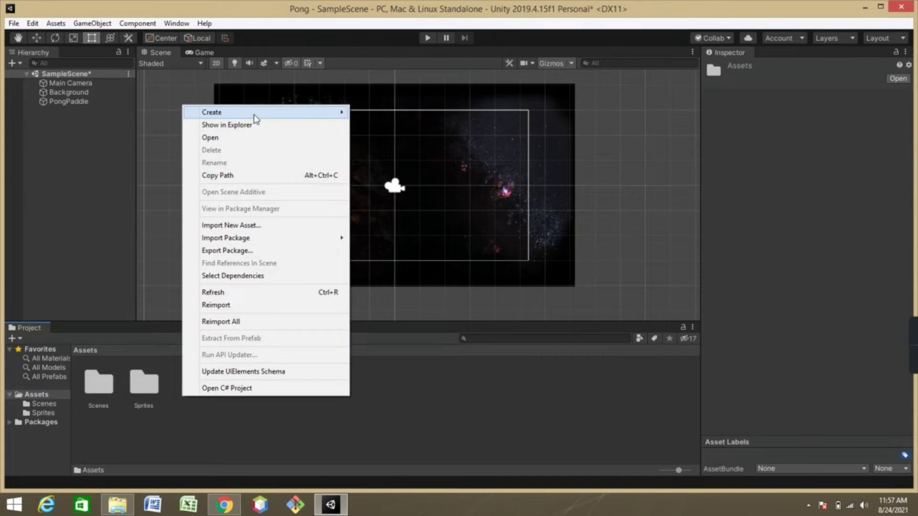
mouse_move(260, 115)
click(382, 34)
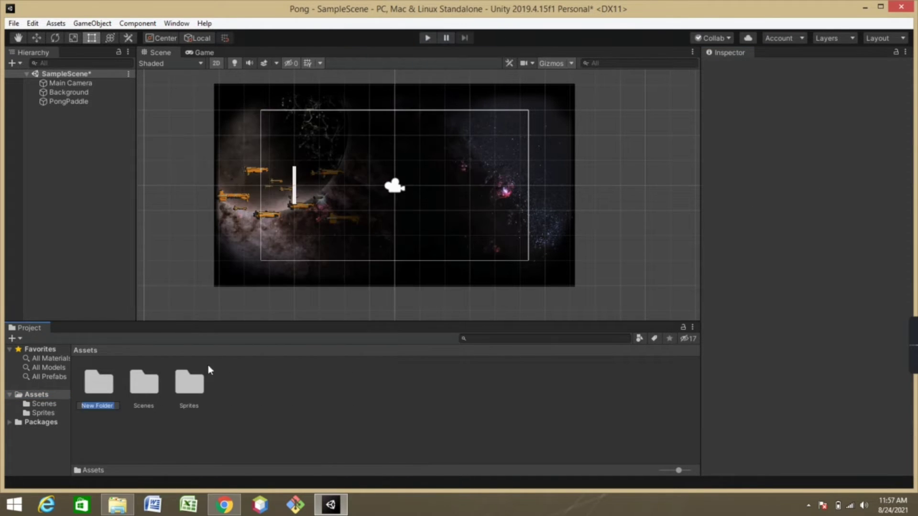
key(BackSpace)
text(Sc)
text(ripts)
key(Return)
double_click(149, 393)
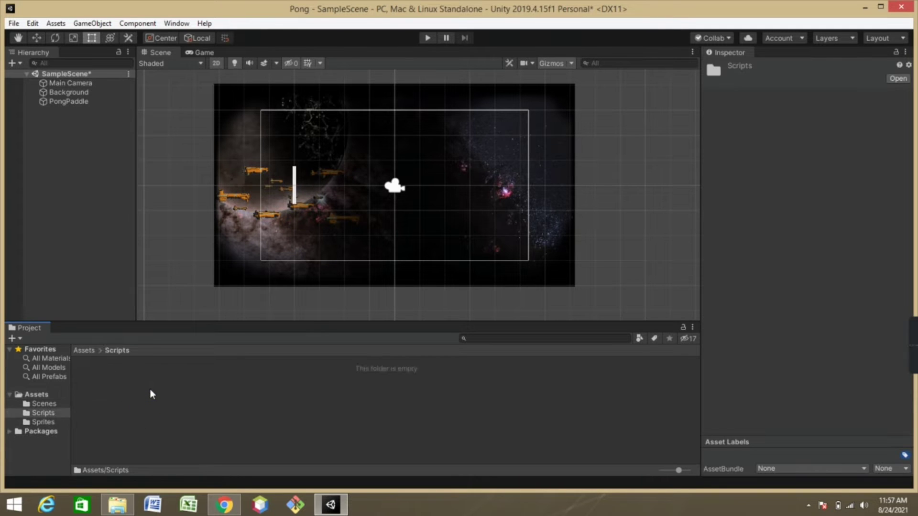
Step: Create a C# script named 'PlayerControls' inside the Scripts folder
right_click(141, 396)
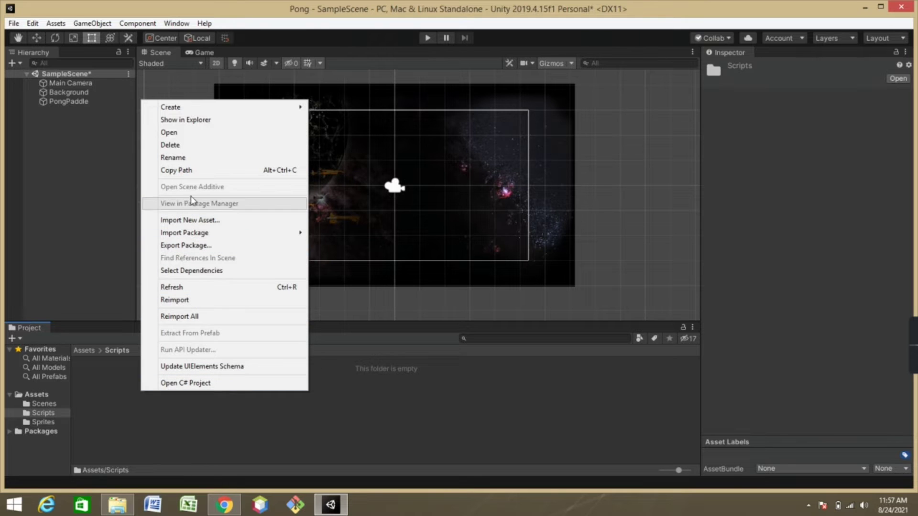
mouse_move(204, 107)
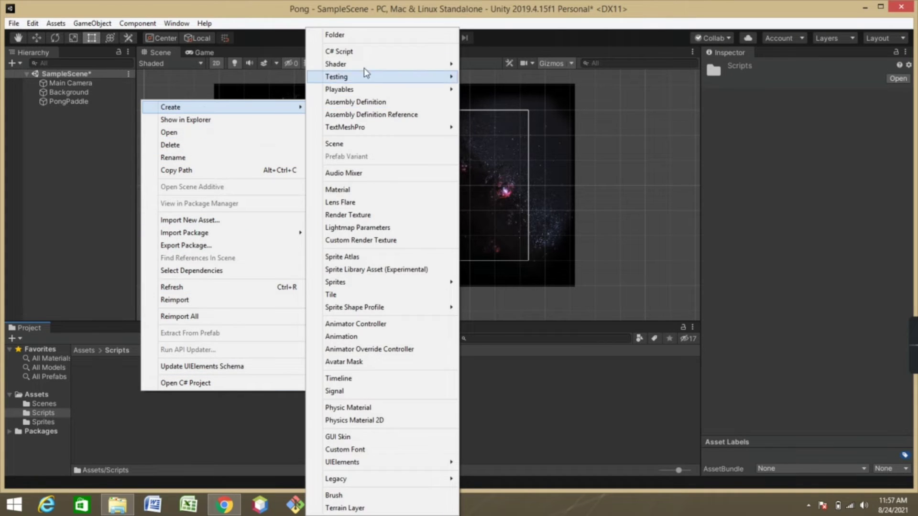
click(367, 50)
key(BackSpace)
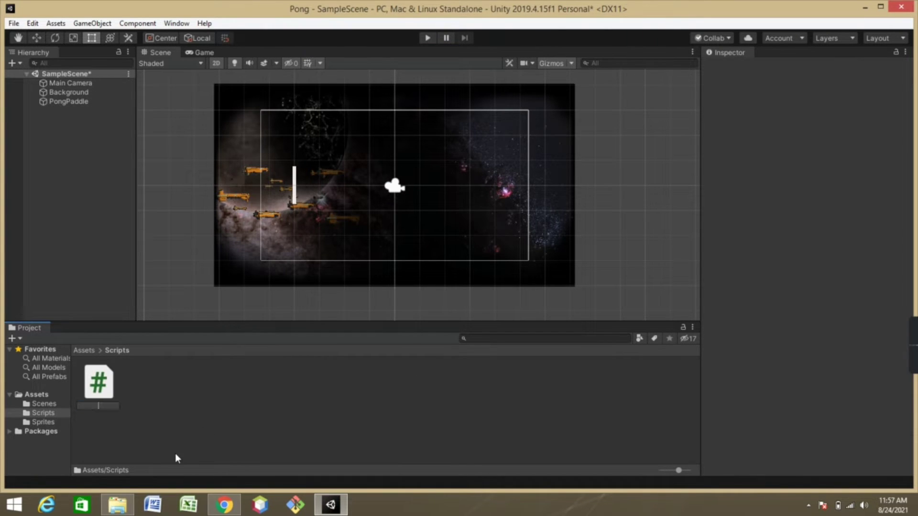
text(P)
text(layerControls)
key(Return)
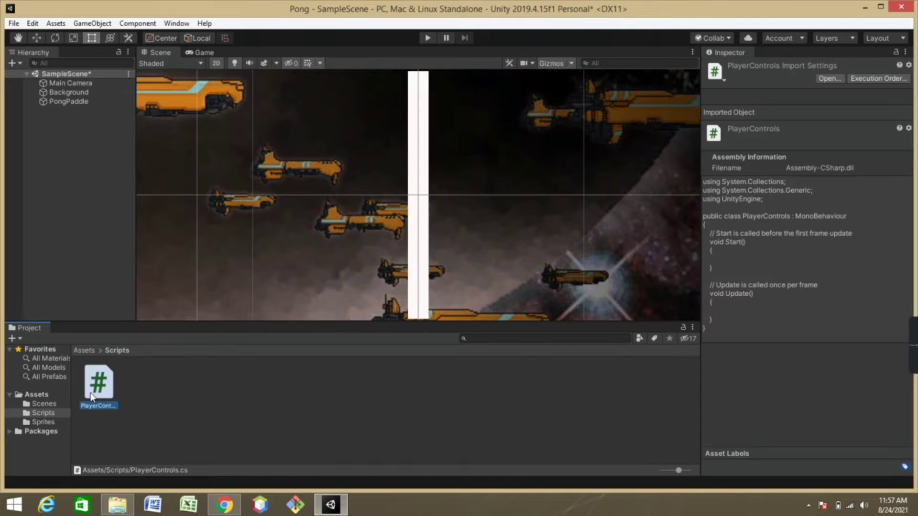
Step: Attach PlayerControls to PongPaddle and open the script in Visual Studio
click(66, 103)
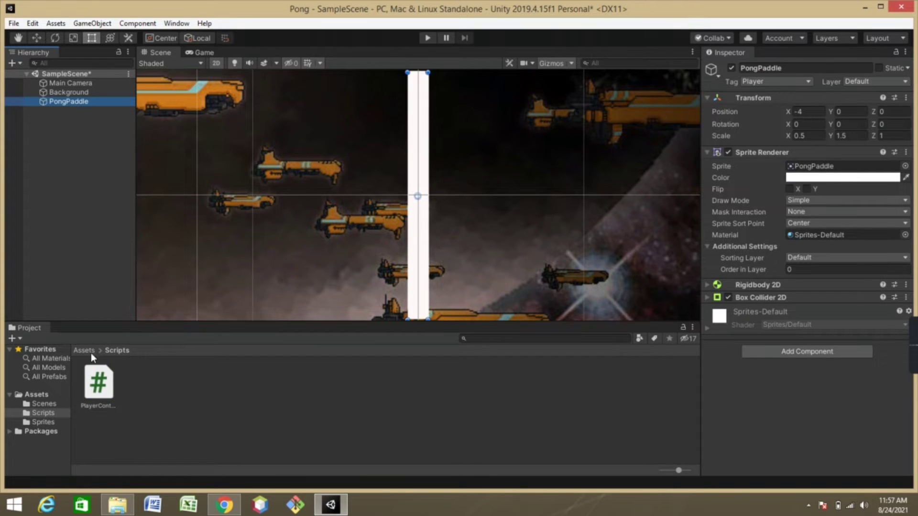
mouse_move(99, 381)
mouse_down()
mouse_move(211, 352)
mouse_move(799, 347)
mouse_up()
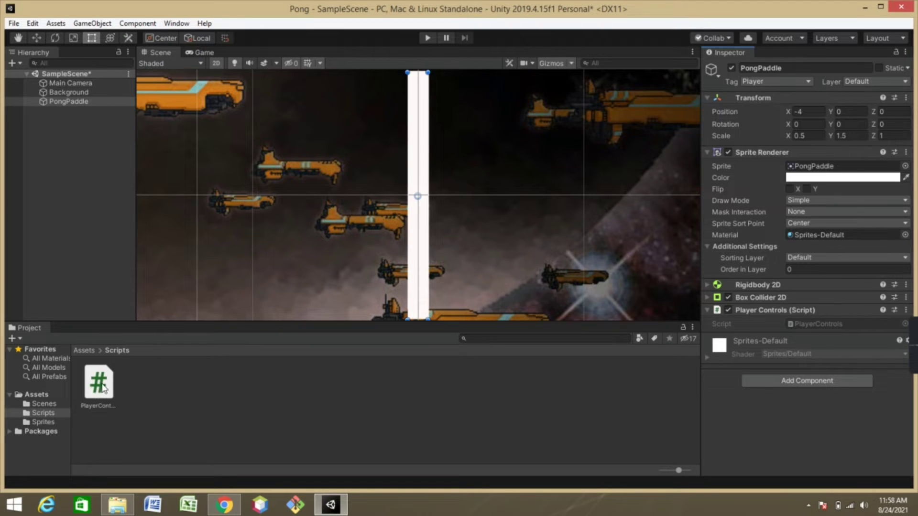
click(99, 383)
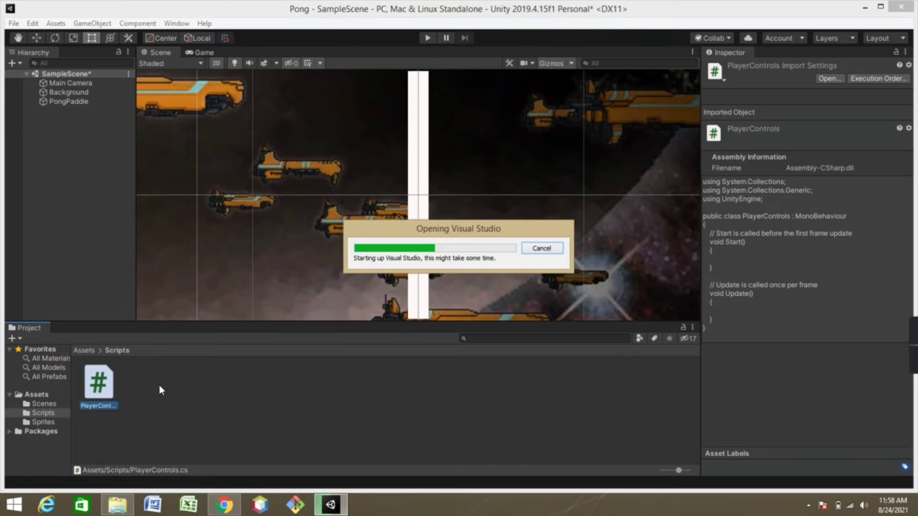
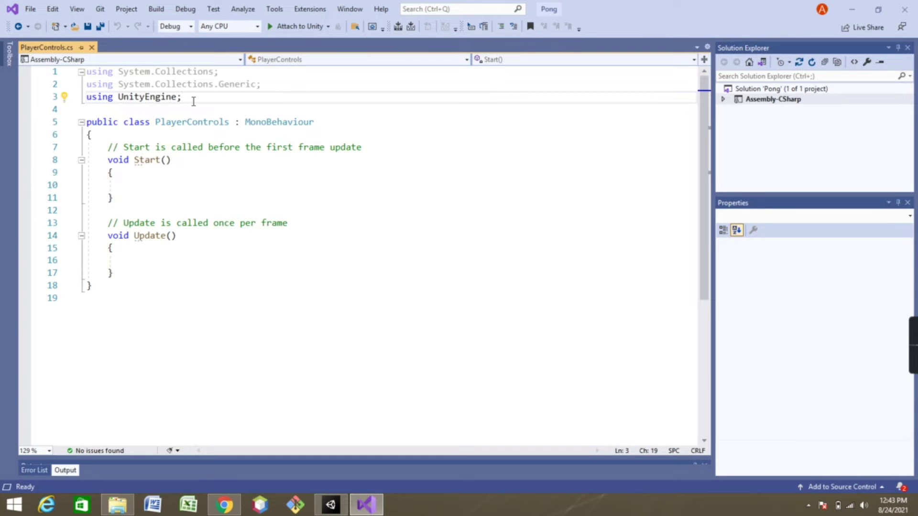
Step: Review the script's using statements, PlayerControls class body, and Start and Update methods
drag(194, 102, 86, 72)
mouse_move(106, 91)
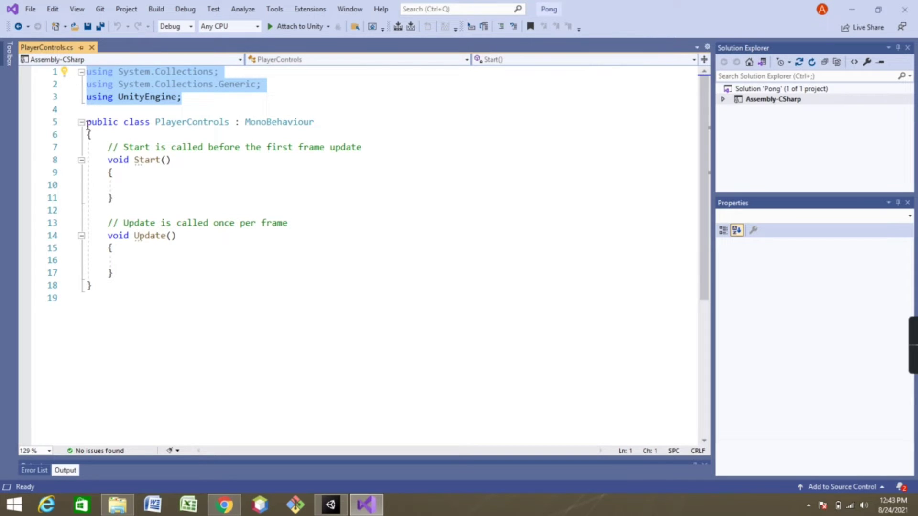
drag(88, 124, 325, 122)
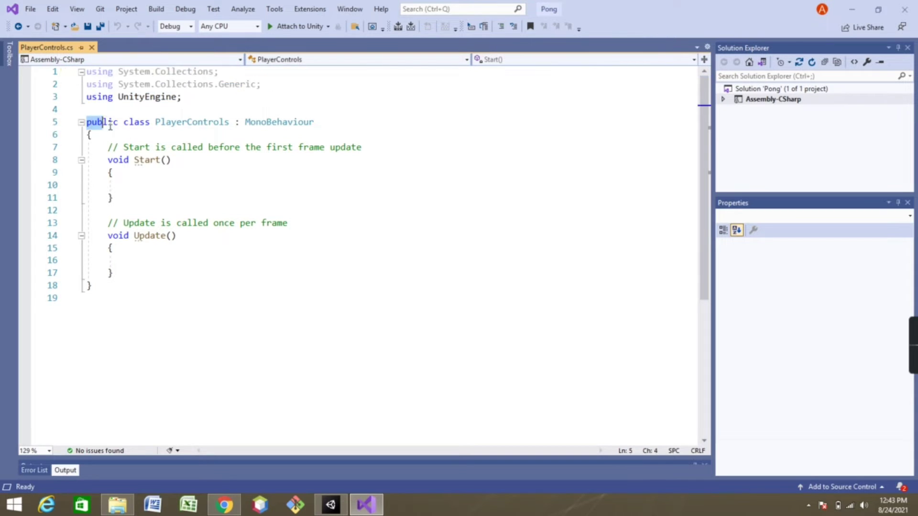
click(324, 122)
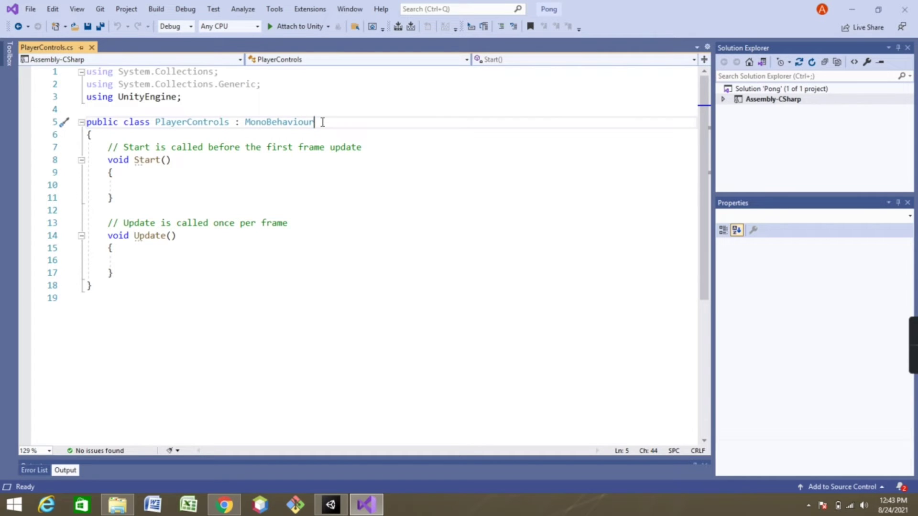
click(89, 135)
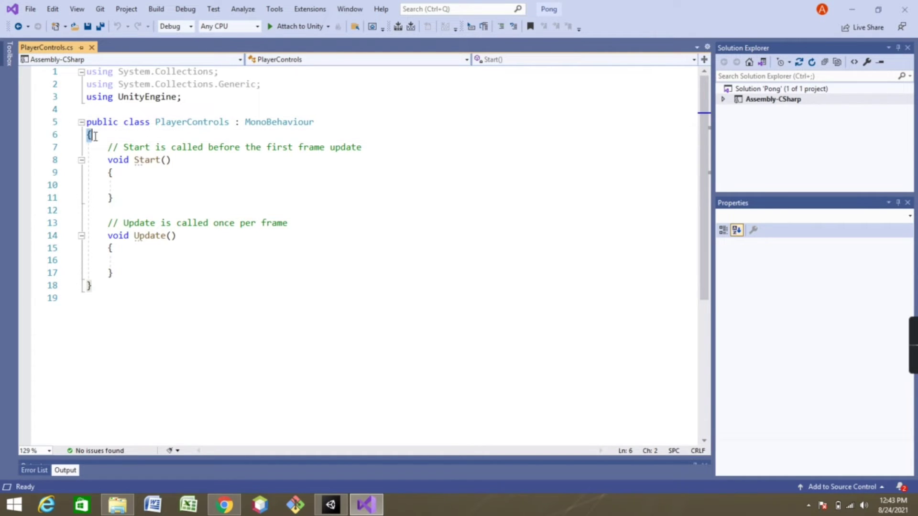
click(88, 287)
drag(107, 159, 115, 198)
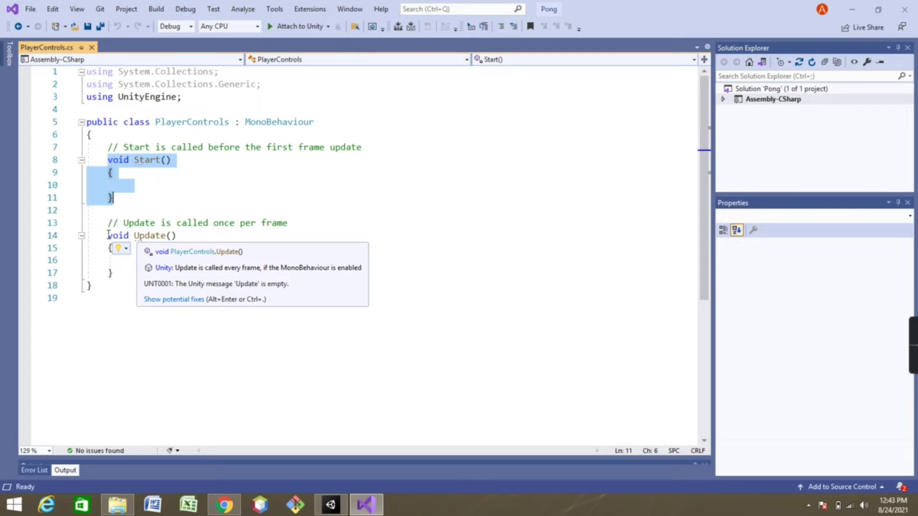
drag(108, 234, 170, 268)
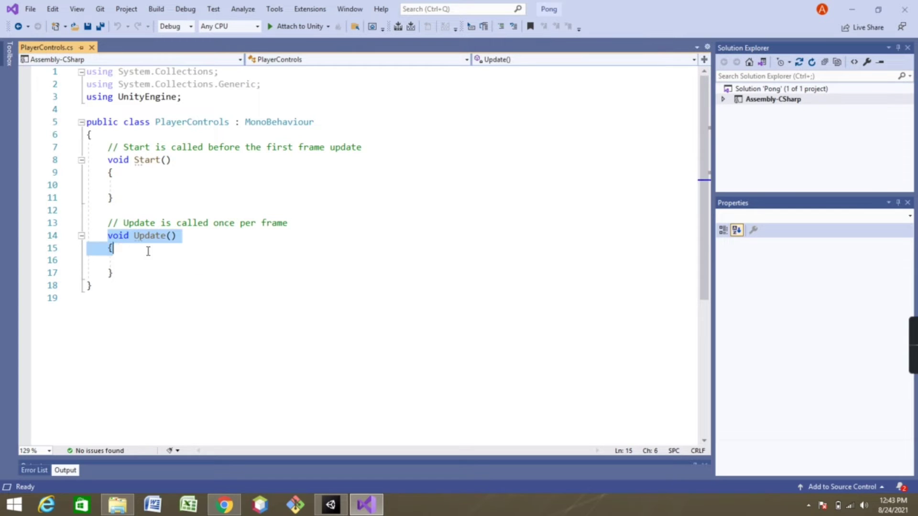
click(170, 268)
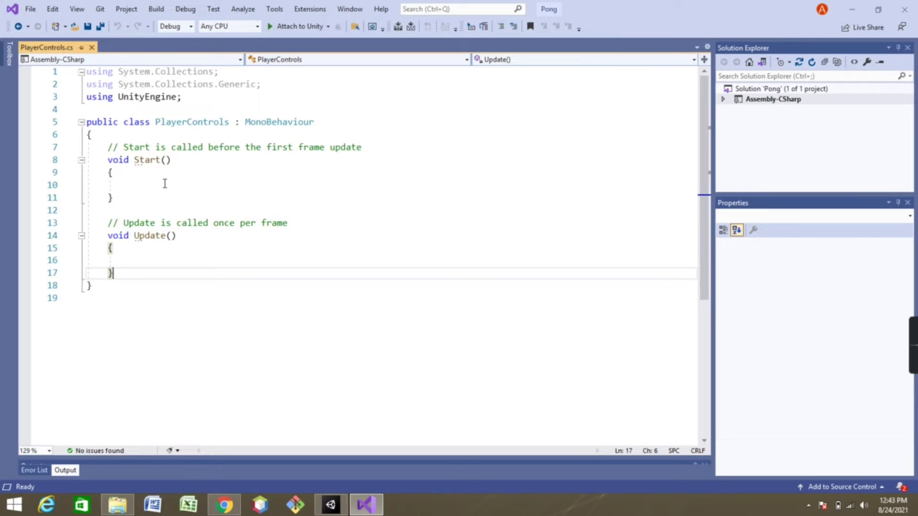
Step: Add 'public KeyCode moveUp = KeyCode.W;' at the top of the class
click(157, 136)
key(Return)
key(Return)
key(Return)
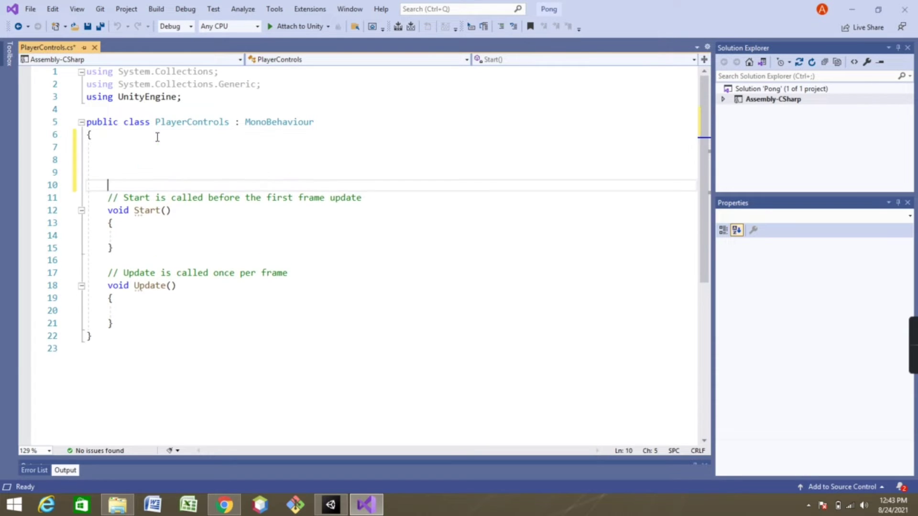
key(Up)
key(Up)
key(Up)
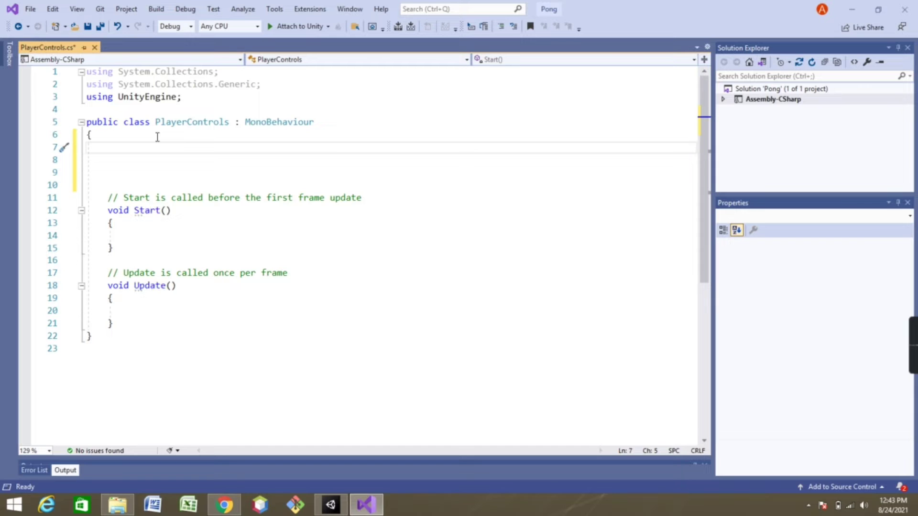
text(public )
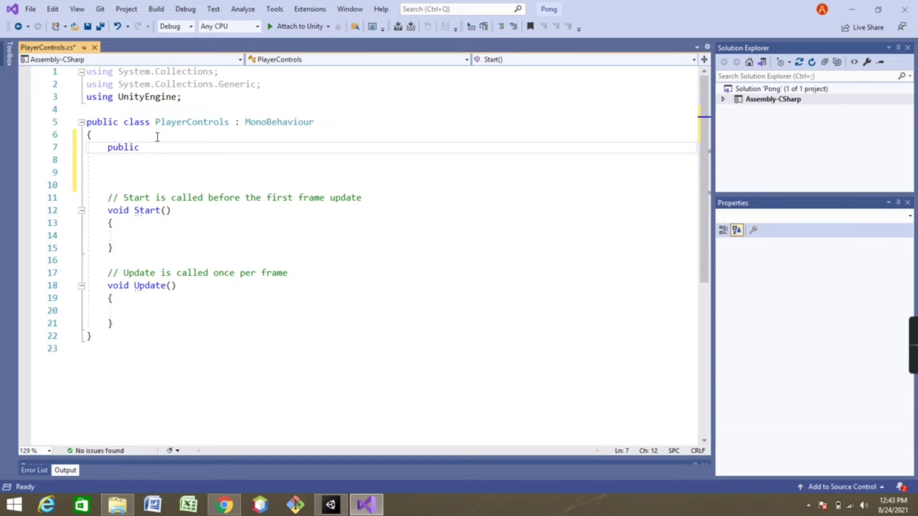
text(key)
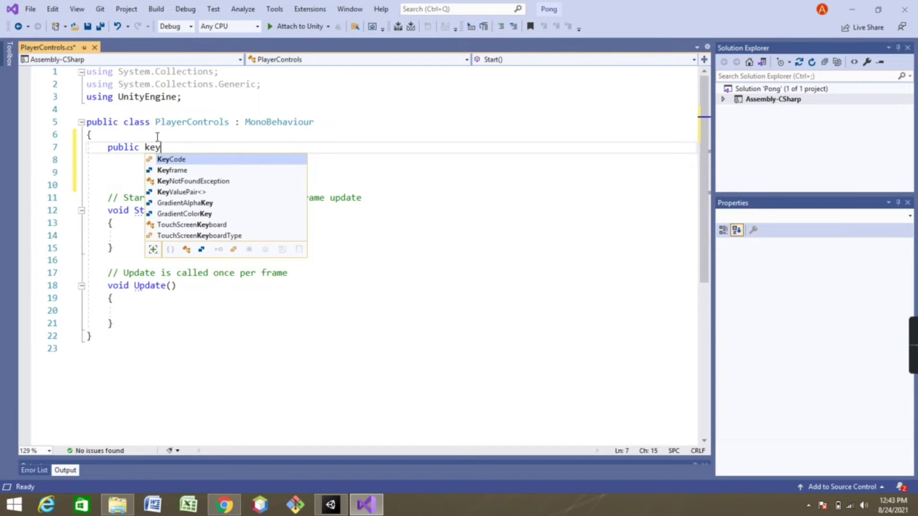
key(Tab)
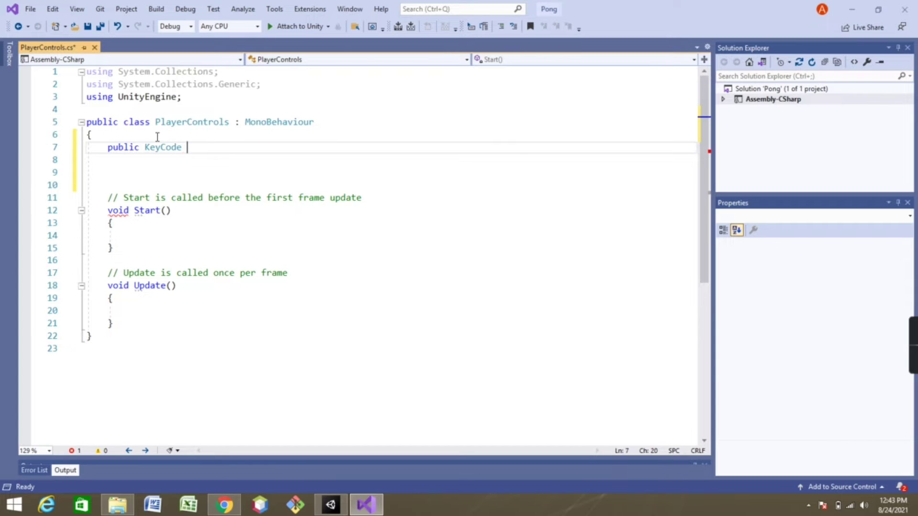
text(moveU)
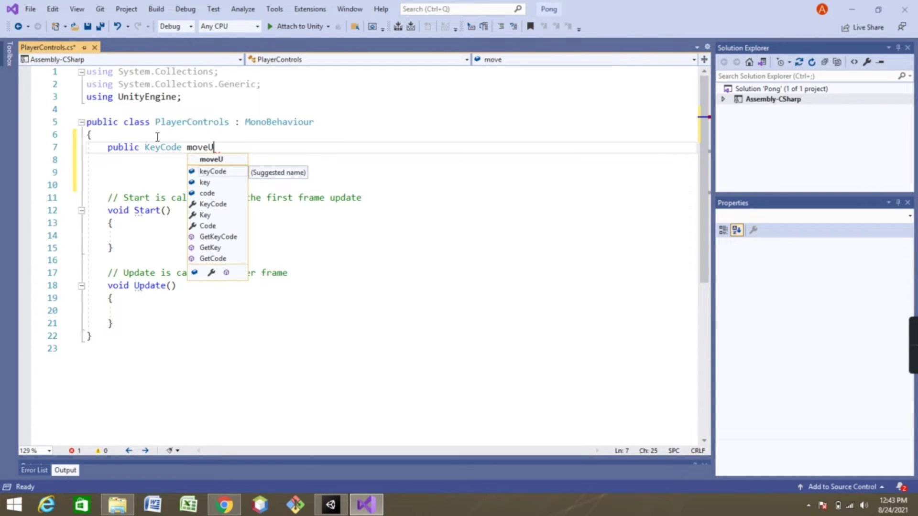
text(p )
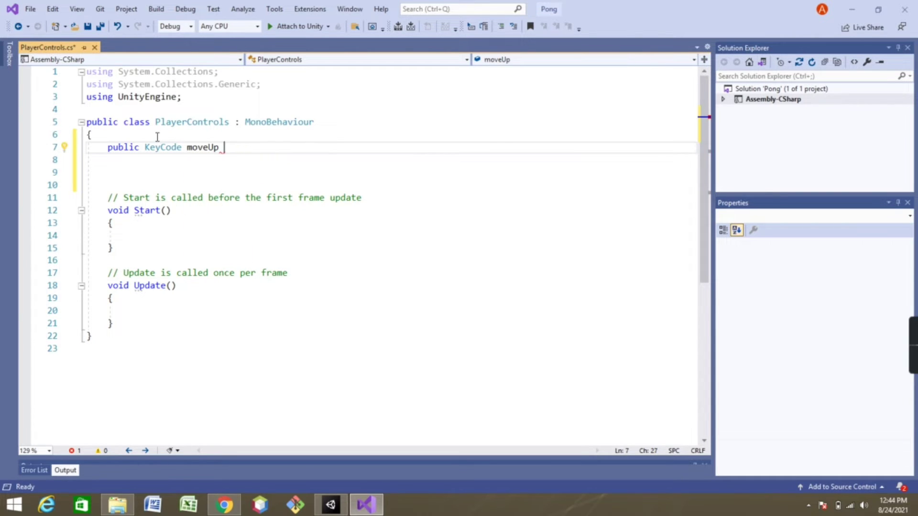
text(= K)
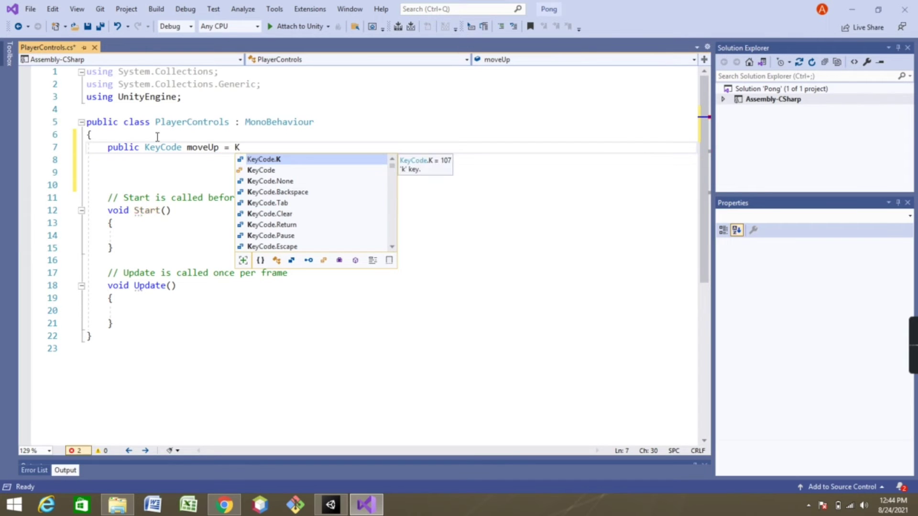
key(Tab)
key(BackSpace)
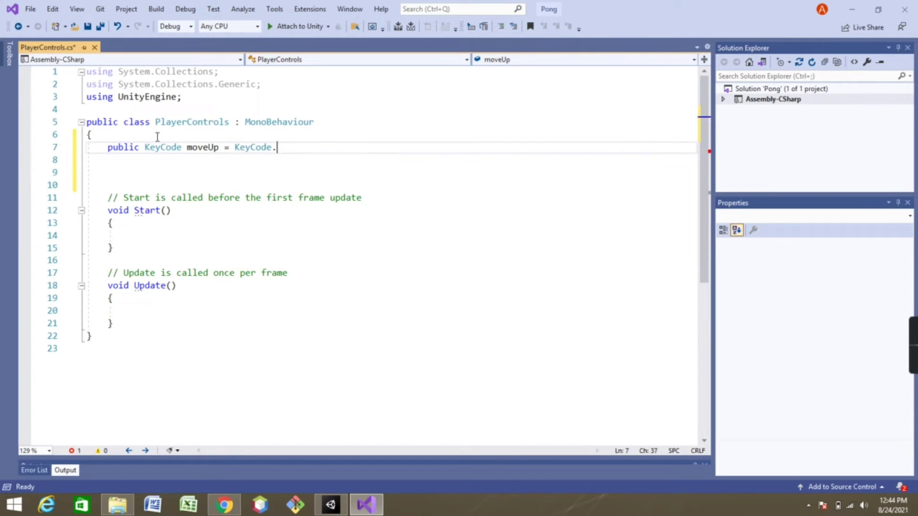
text(w)
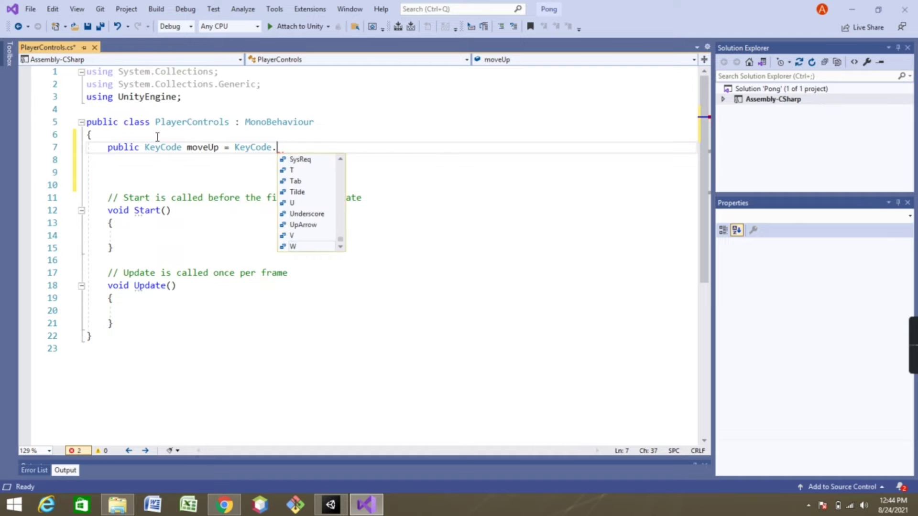
text(;)
key(Return)
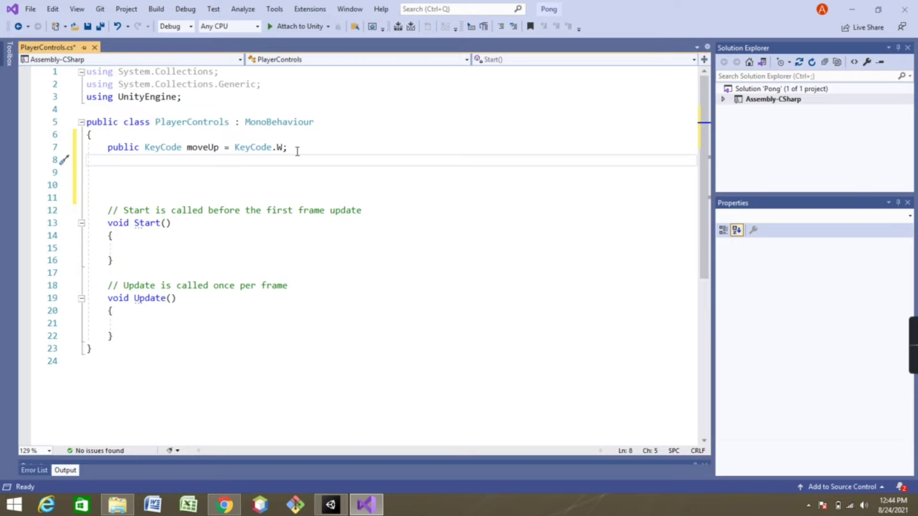
Step: Duplicate the moveUp line as 'public KeyCode moveDown = KeyCode.S;'
drag(298, 152, 106, 148)
click(138, 159)
text(public KeyCode moveUp = KeyCode.W;)
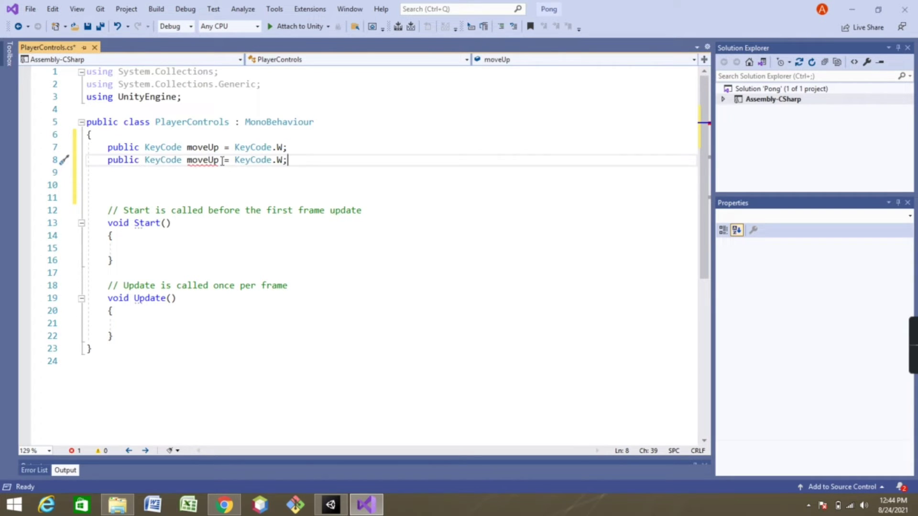
double_click(221, 161)
text(moveD)
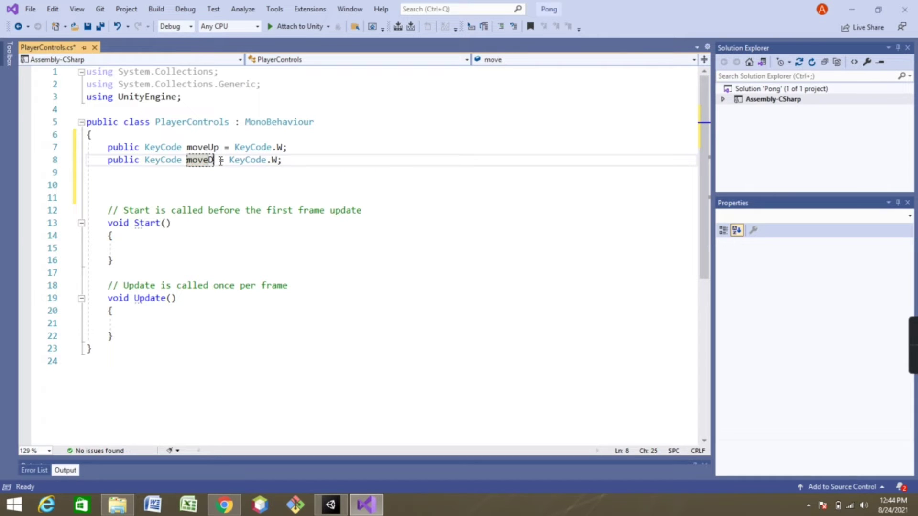
text(own)
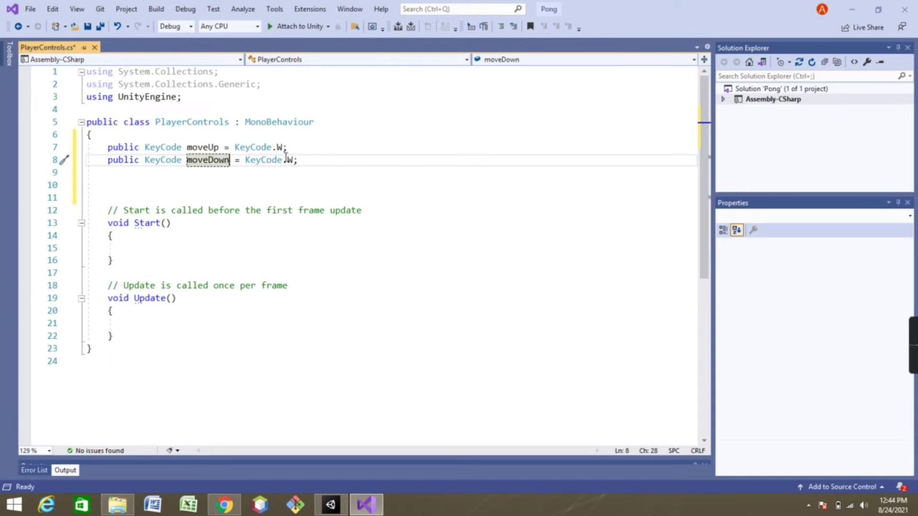
key(BackSpace)
text(s)
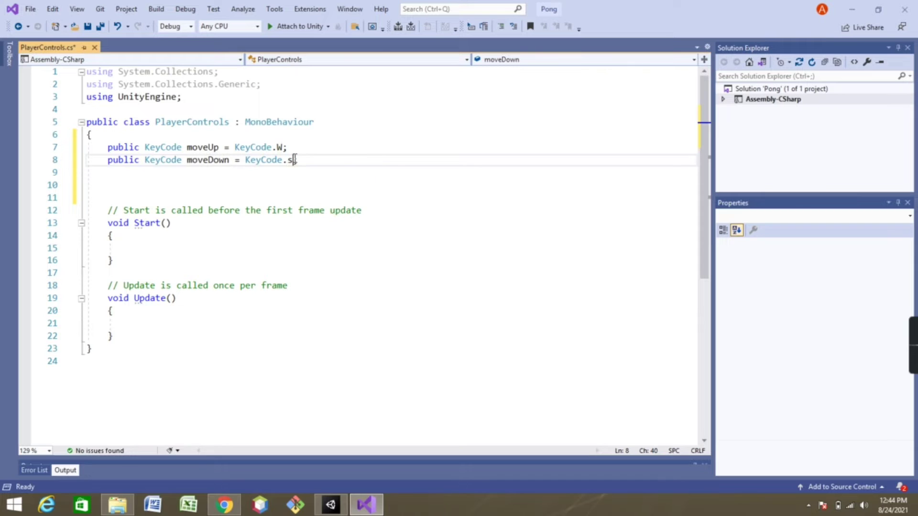
key(BackSpace)
text(S;)
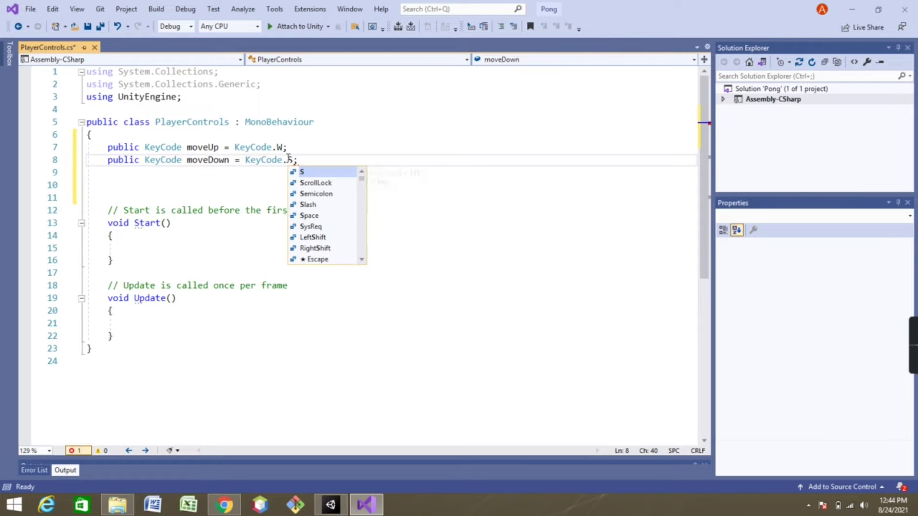
click(327, 159)
Step: Add public float fields speed = 10.0f and boundY = 2.25f
key(Down)
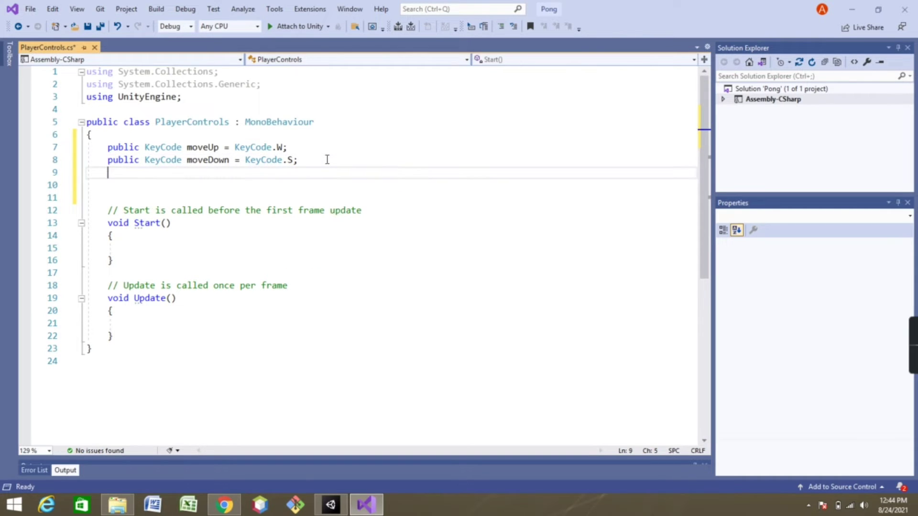
text(p)
text(ublic )
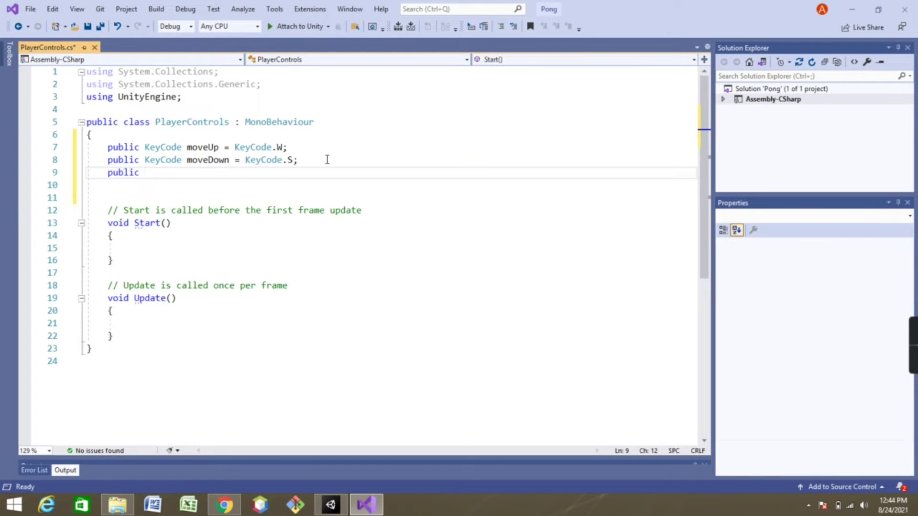
text(fl)
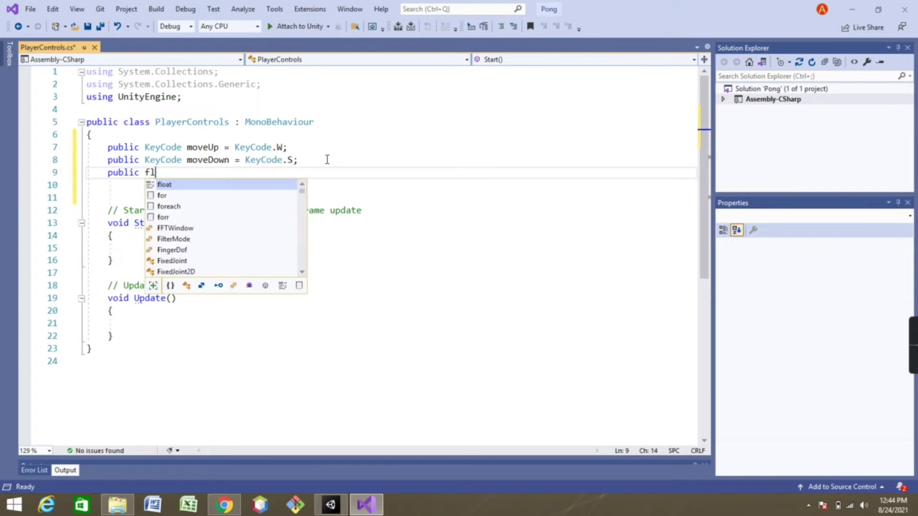
text(oat spee)
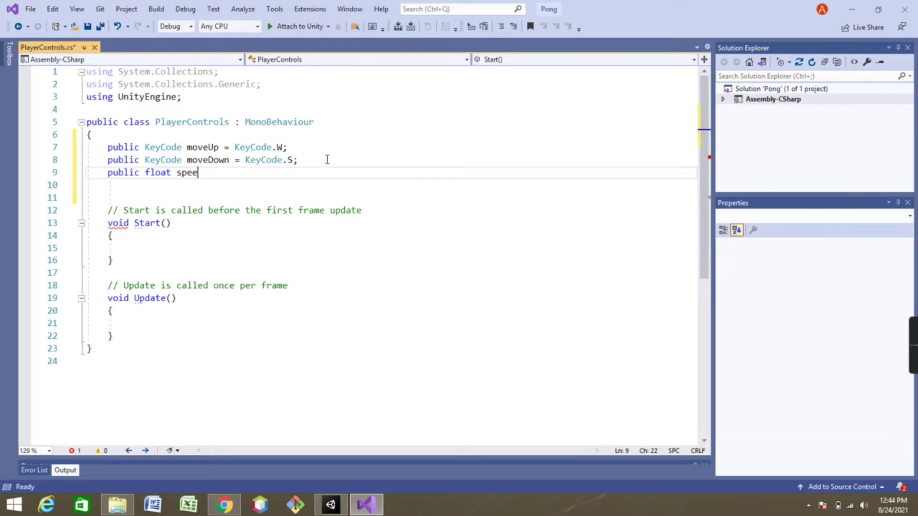
text(d = )
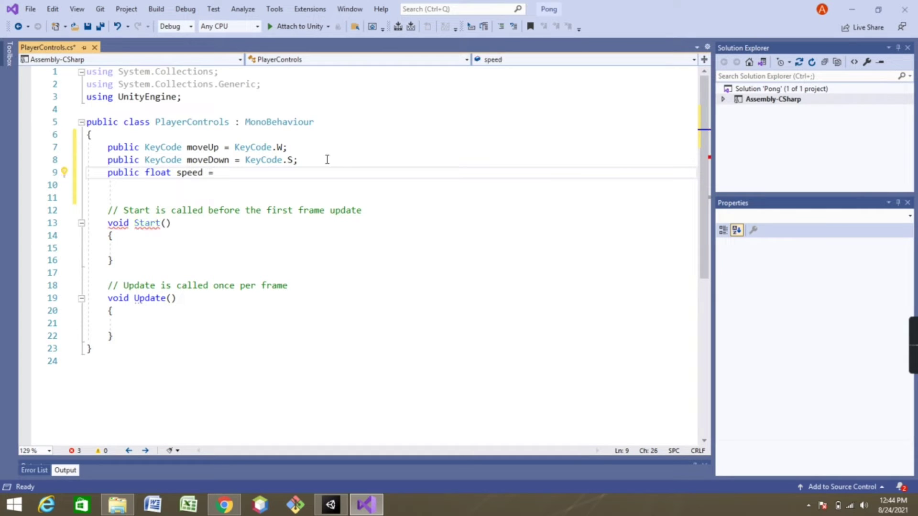
text(10.0)
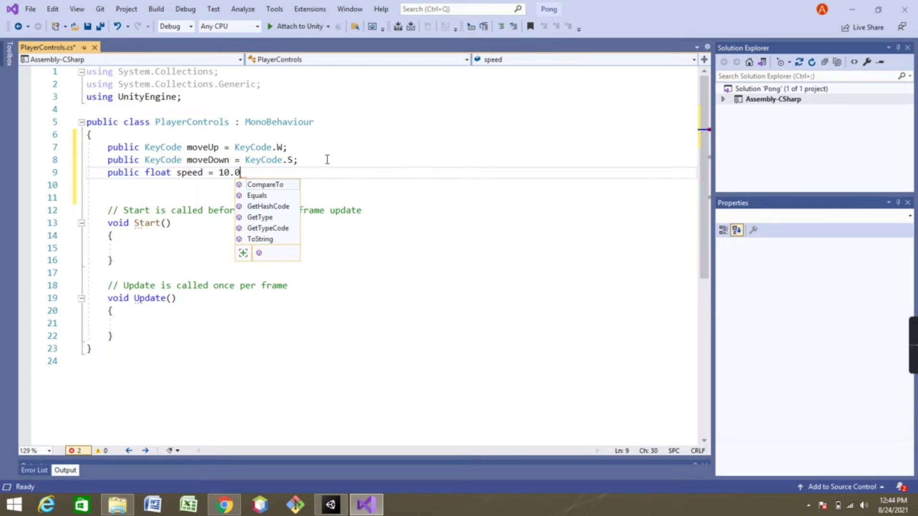
text(f;)
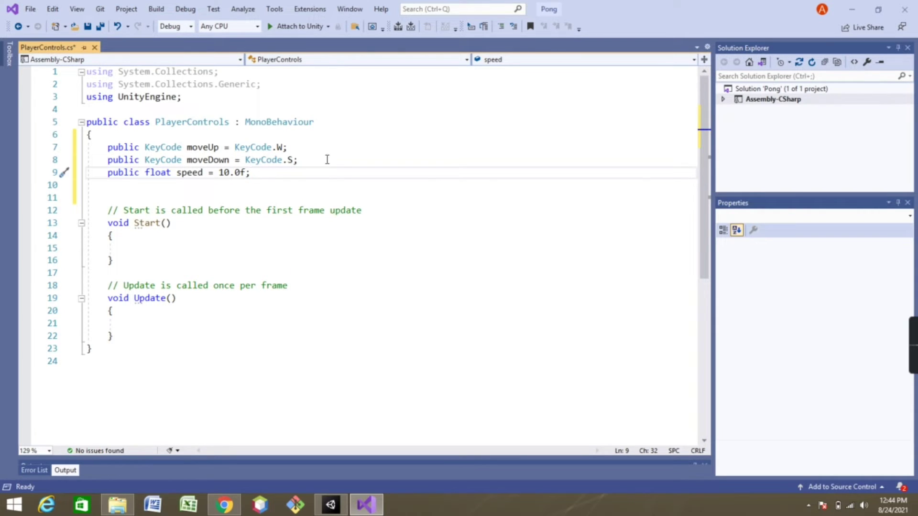
key(Return)
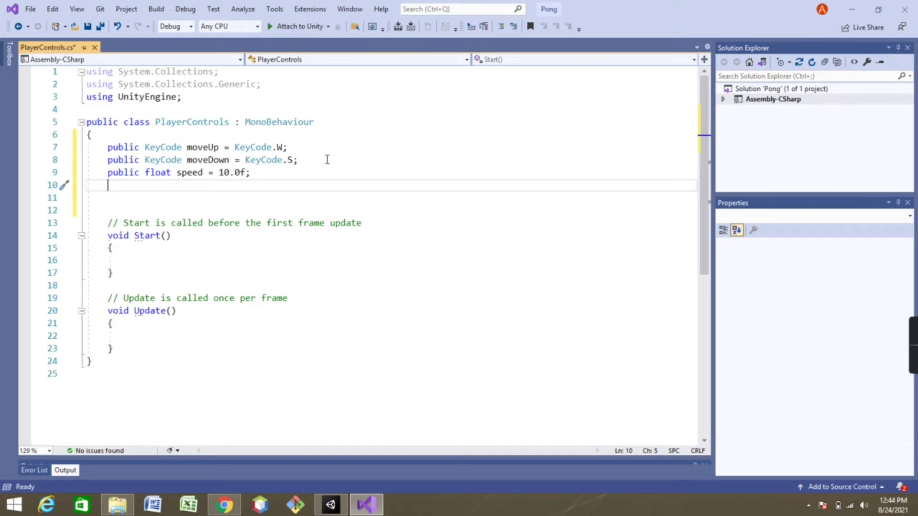
text(publ)
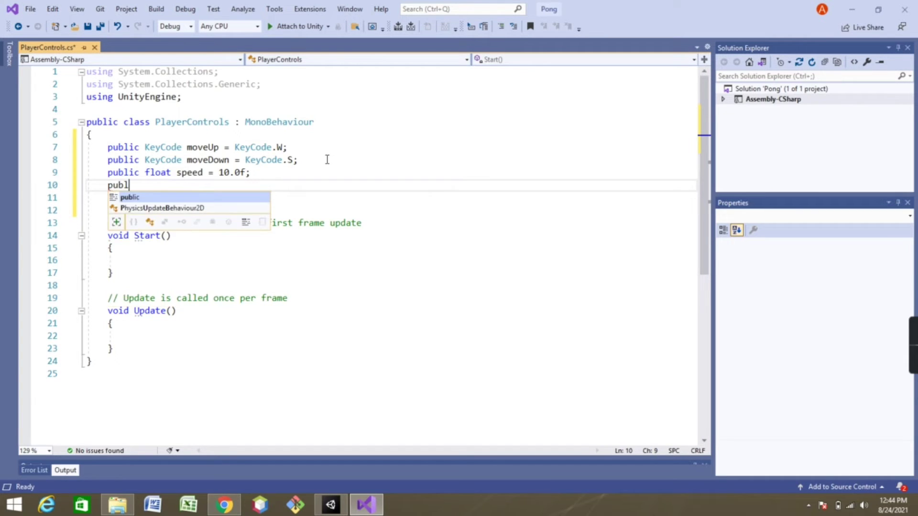
text(ic f)
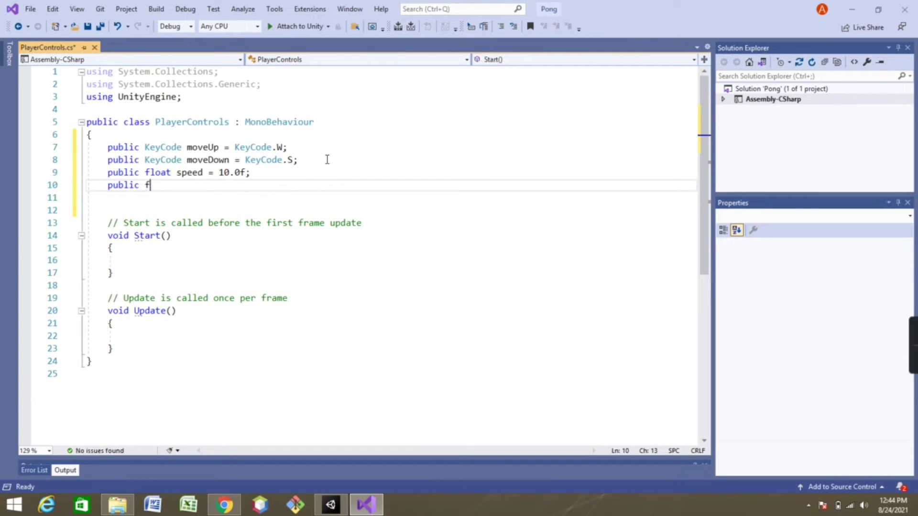
text(loat)
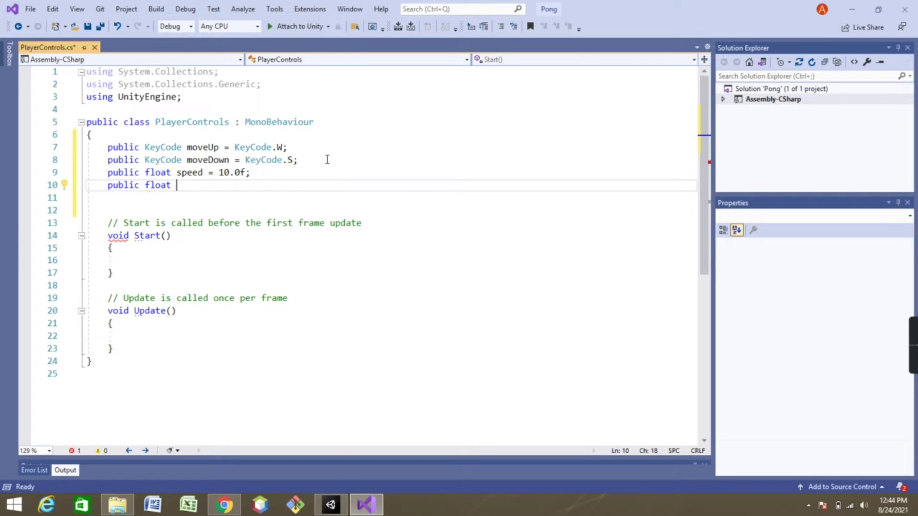
text( bound)
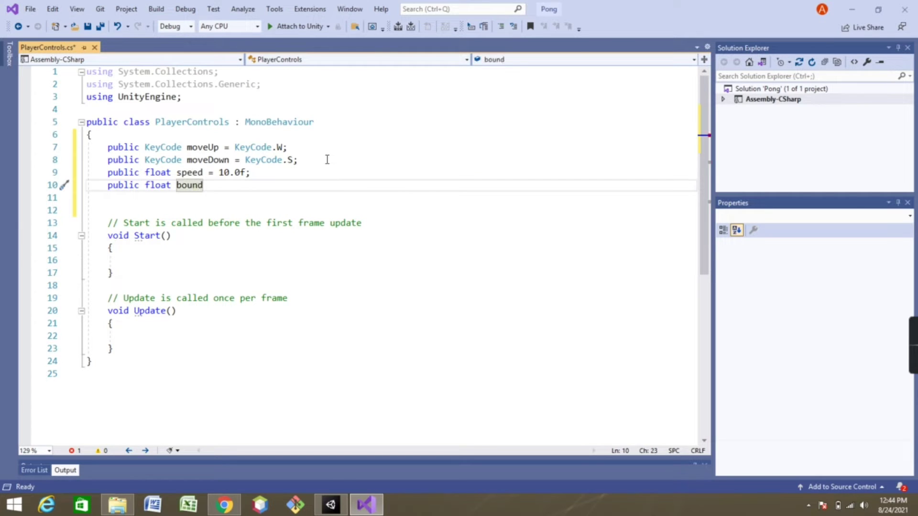
text(Y = )
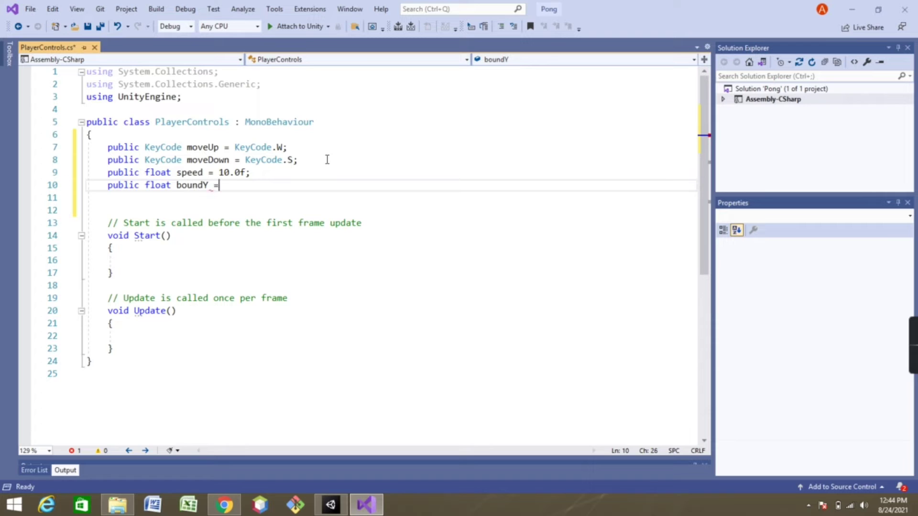
text(2.2)
text(5f;)
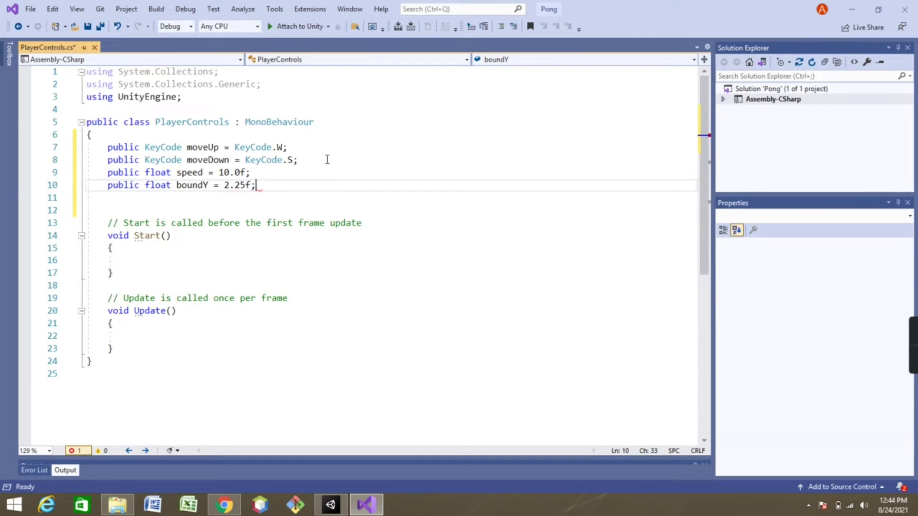
Step: Declare 'private Rigidbody2D rb2d;' below the float fields
key(Return)
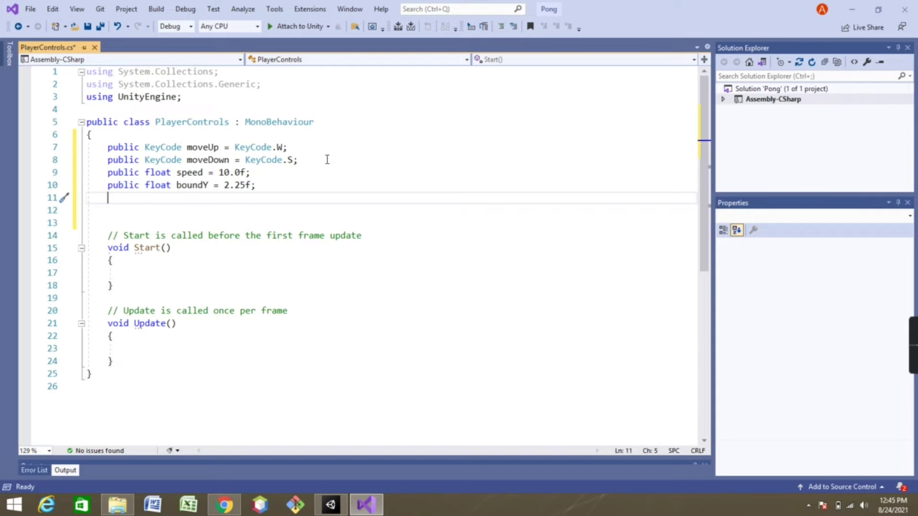
text(private )
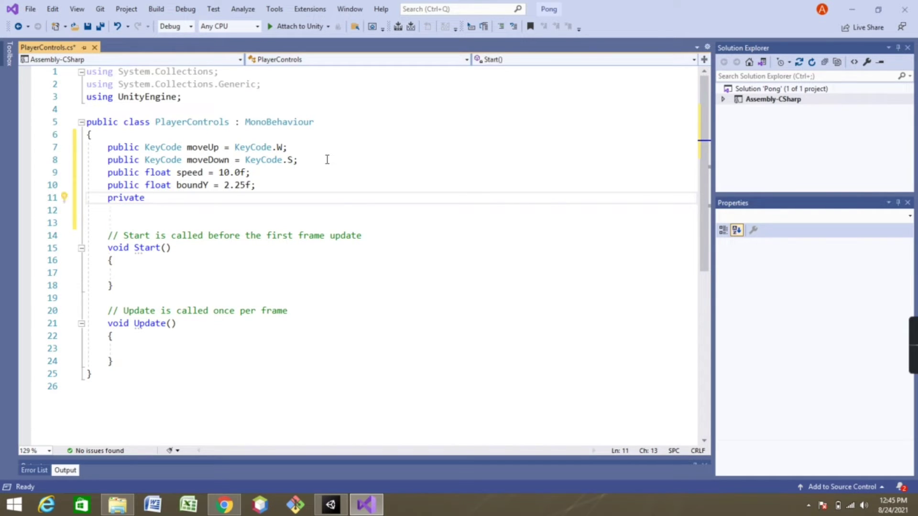
text(Rigi)
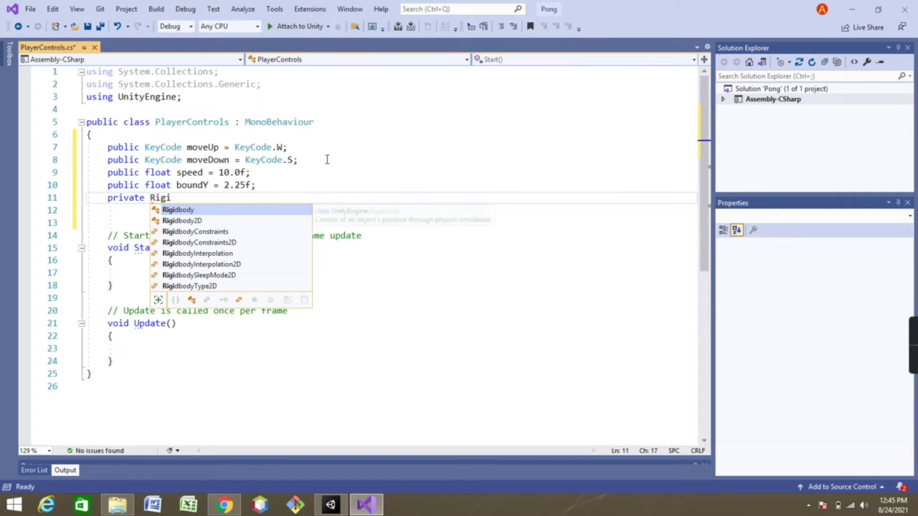
key(Down)
key(Tab)
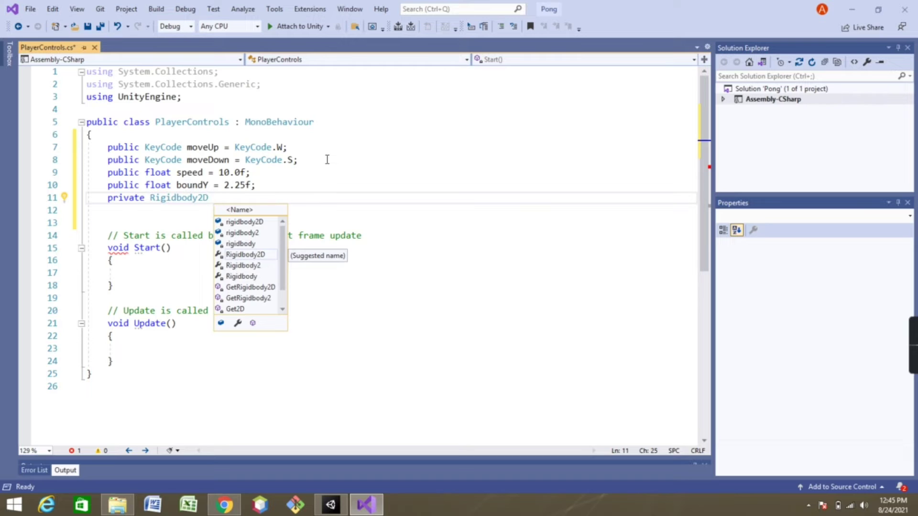
text(rb)
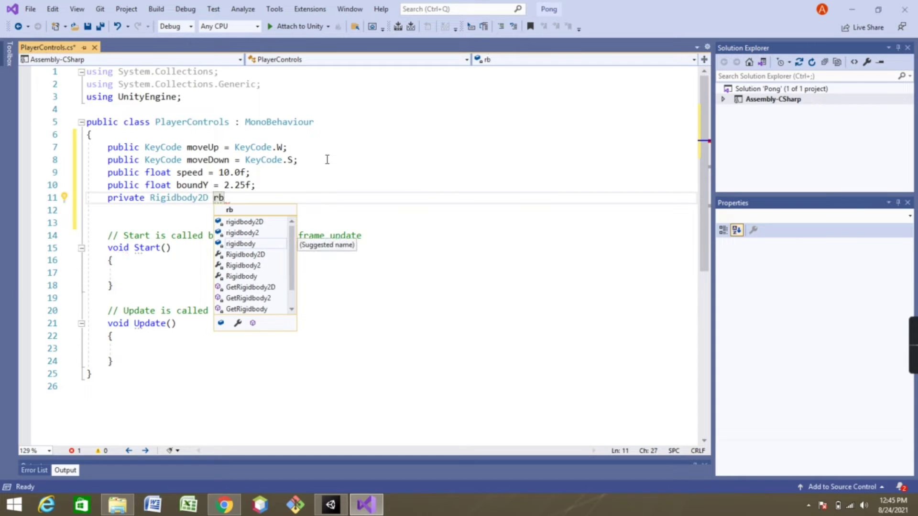
text(2d;)
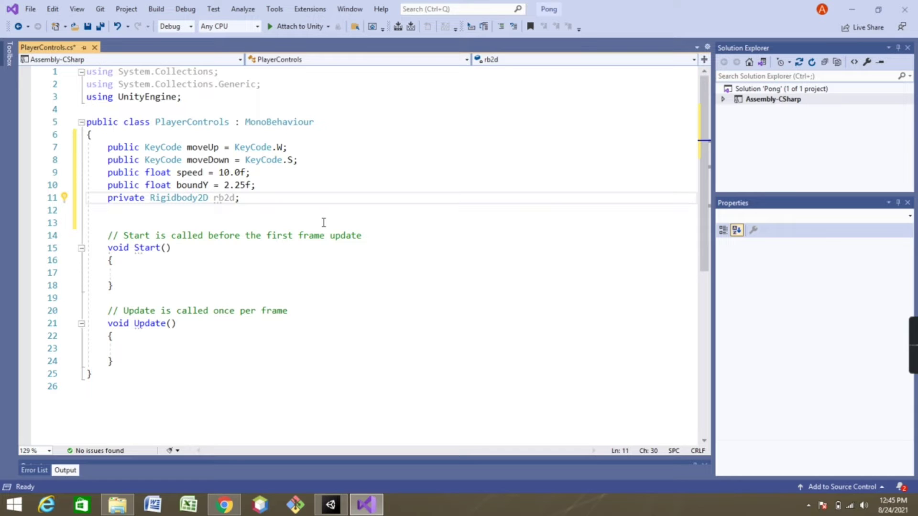
Step: Review the field declarations and the Start() method
click(114, 273)
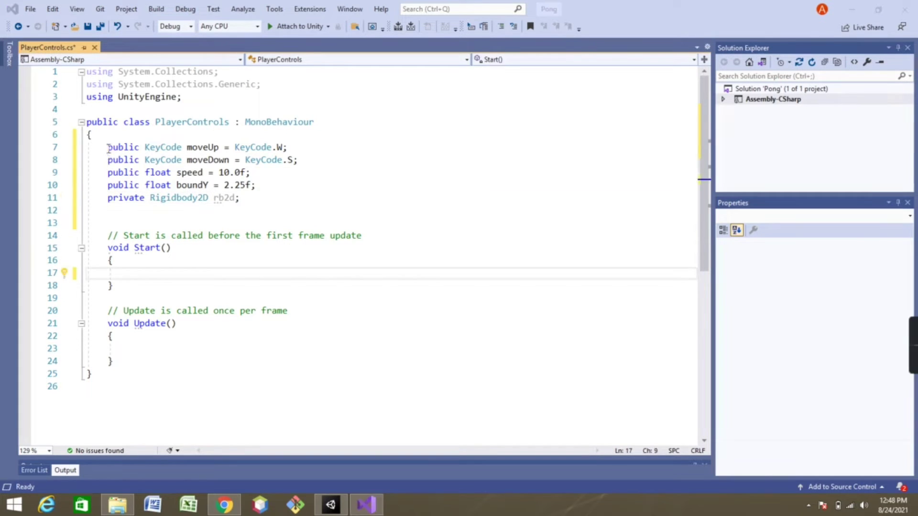
drag(108, 146, 144, 205)
click(144, 206)
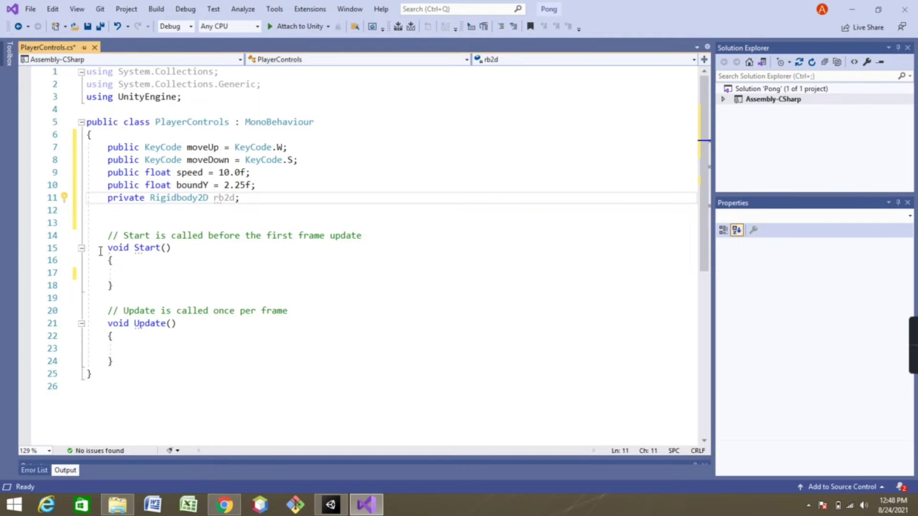
drag(108, 247, 114, 286)
Step: In Start(), write 'rb2d = GetComponent<Rigidbody2D>();'
click(144, 274)
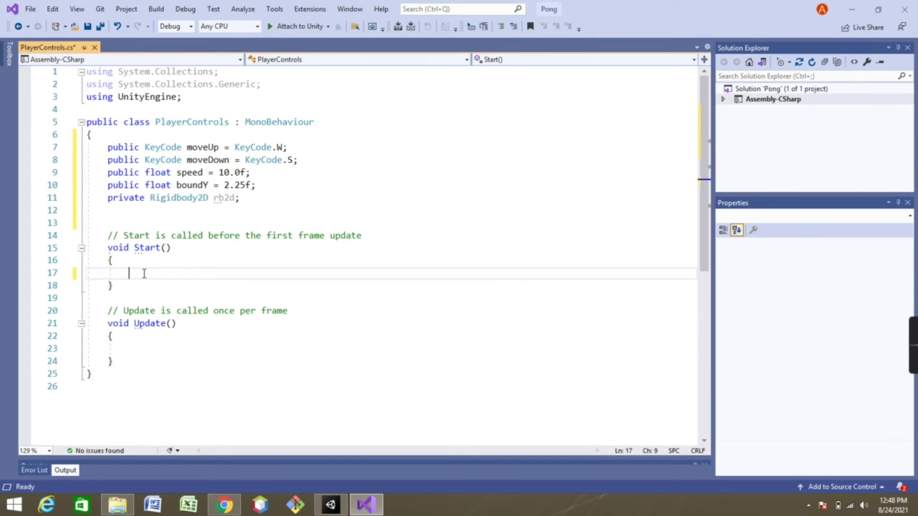
text(rb2d = )
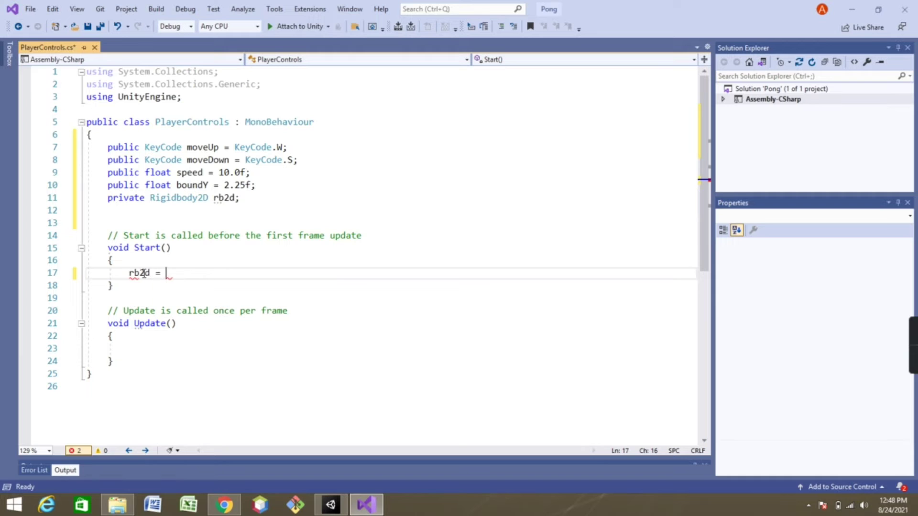
text(Get)
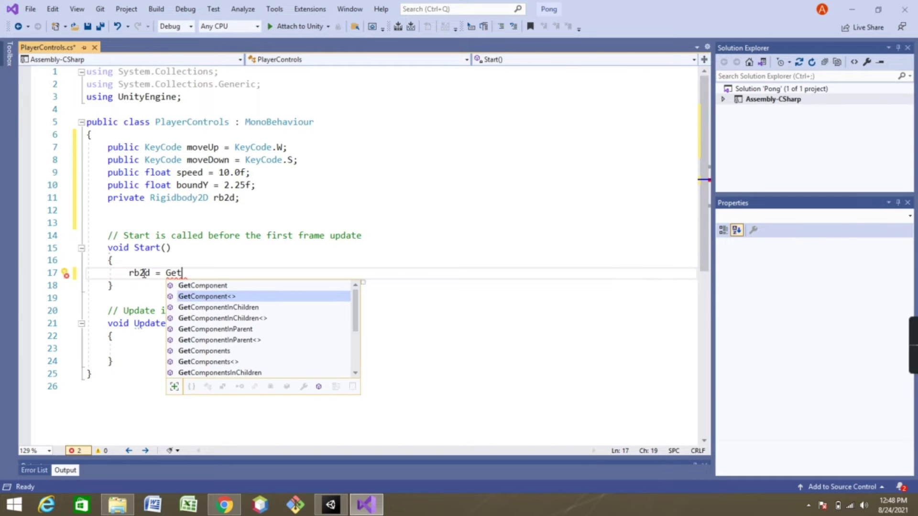
key(Tab)
text(<)
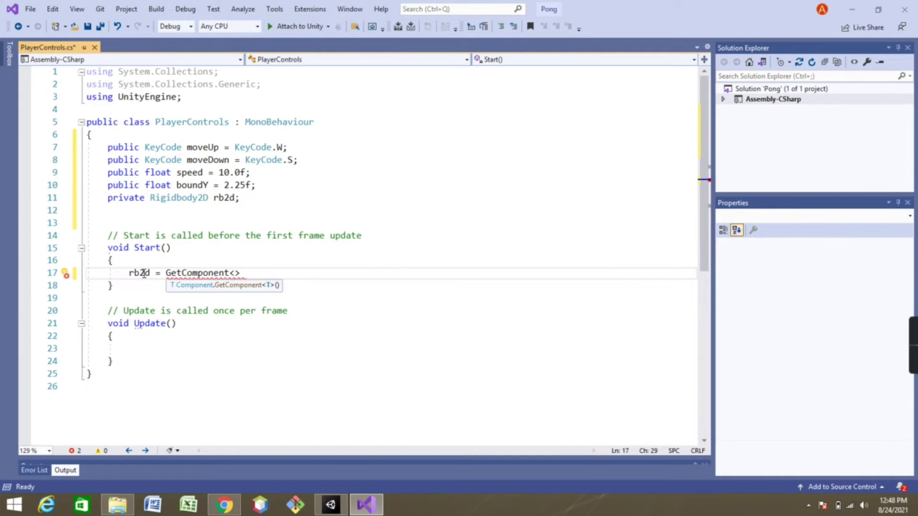
text(Rig2d)
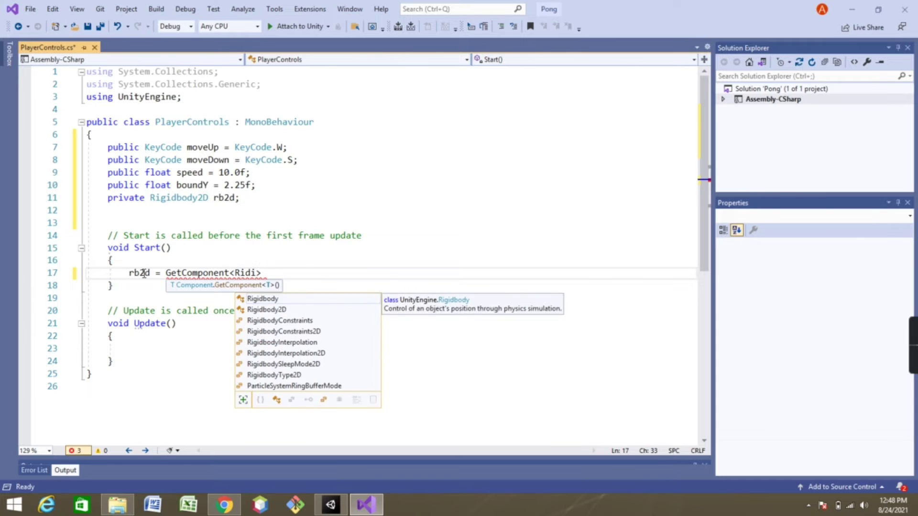
key(Tab)
text(>()
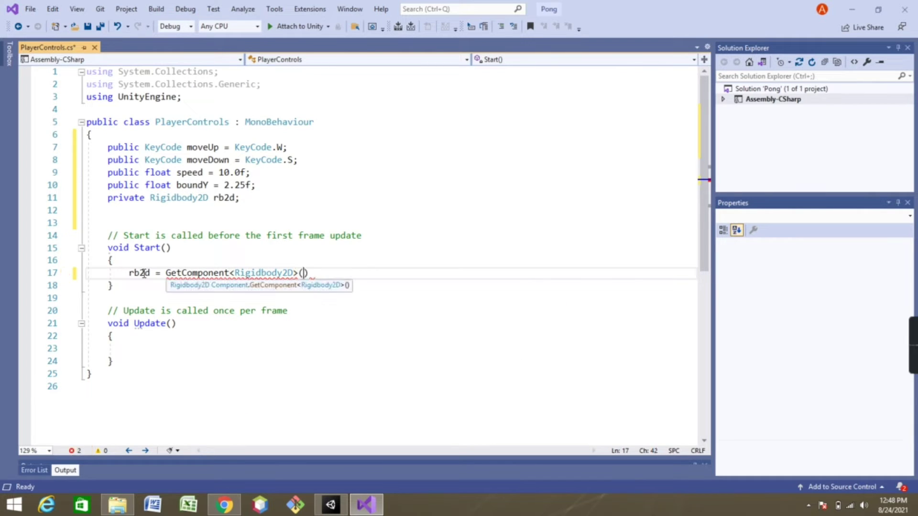
text();)
click(150, 344)
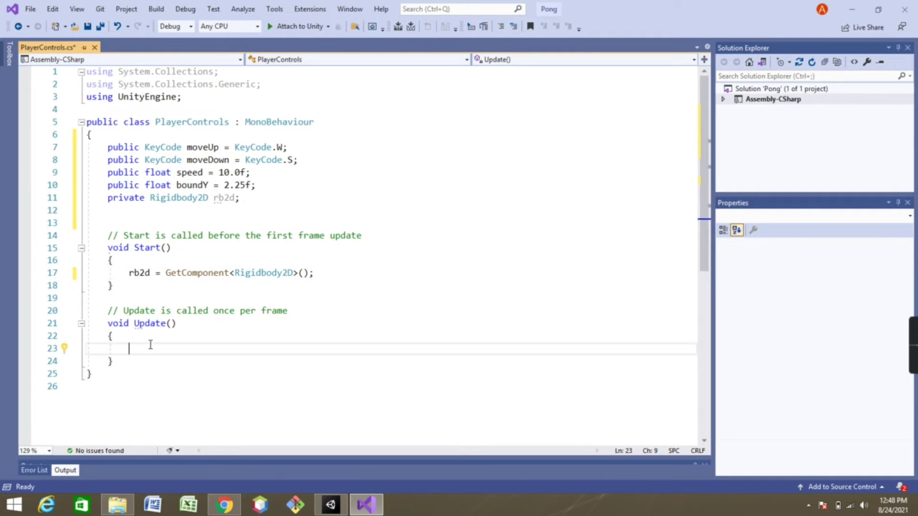
drag(108, 323, 144, 348)
Step: In Update(), add 'var vel = rb2d.velocity;'
click(145, 349)
text(var vel )
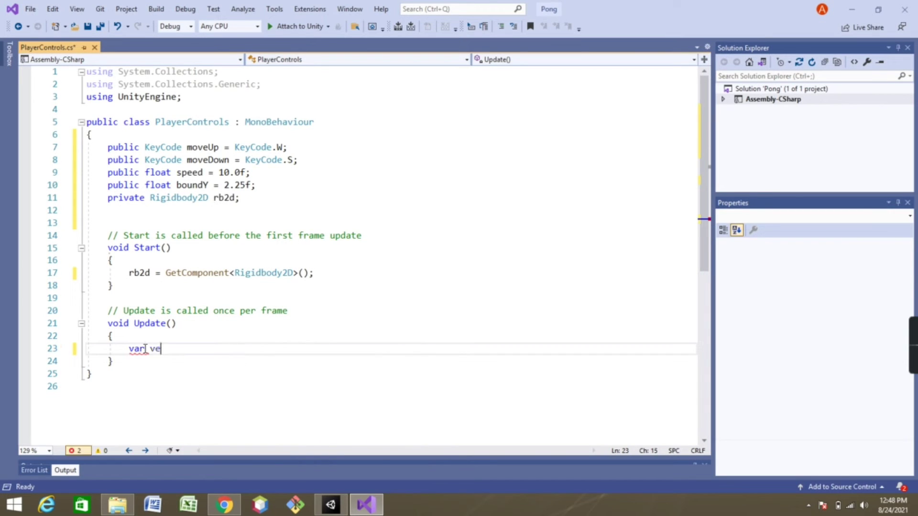
text(= rb)
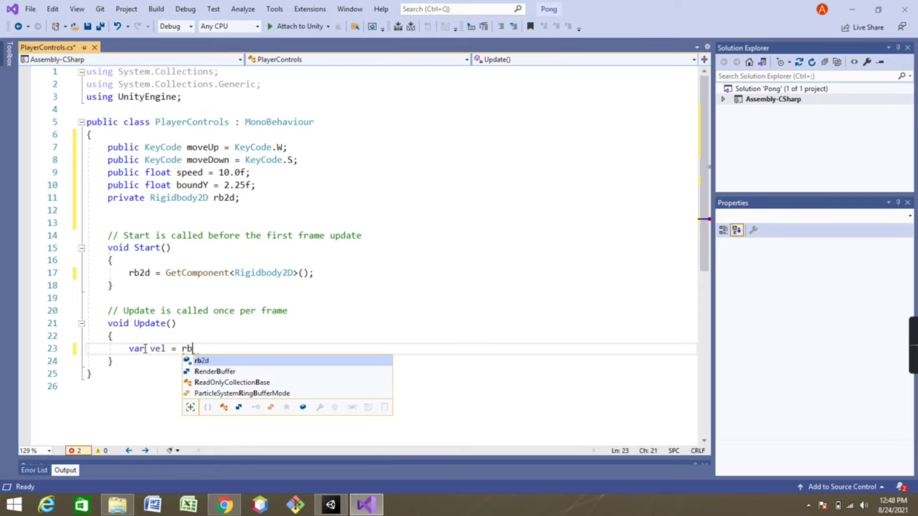
key(Tab)
text(.velo)
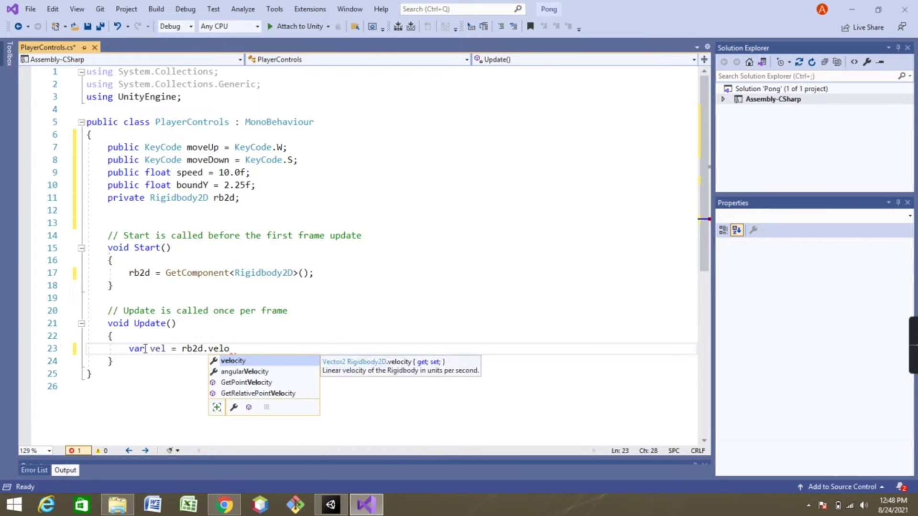
text(city;)
Step: Add 'if (Input.GetKey(moveUp))' setting 'vel.y = speed;'
key(Return)
text(i)
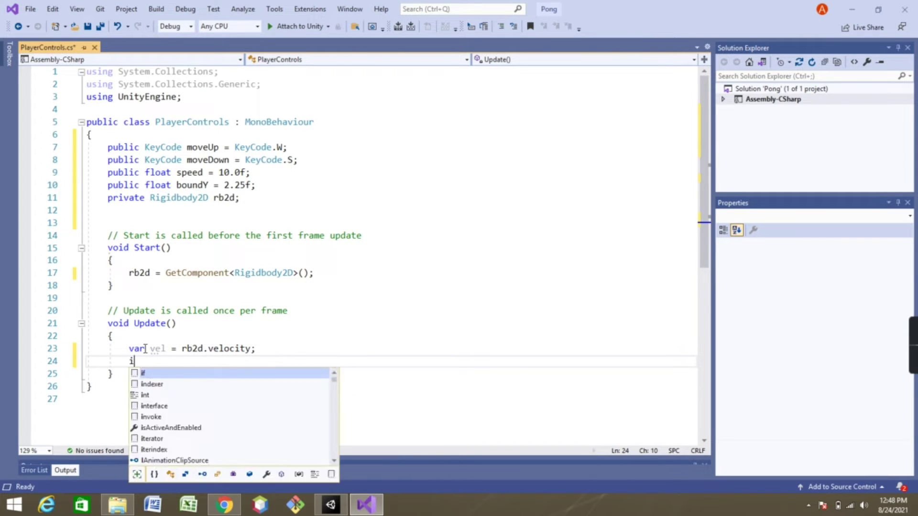
text(f)
key(Tab)
key(Tab)
key(BackSpace)
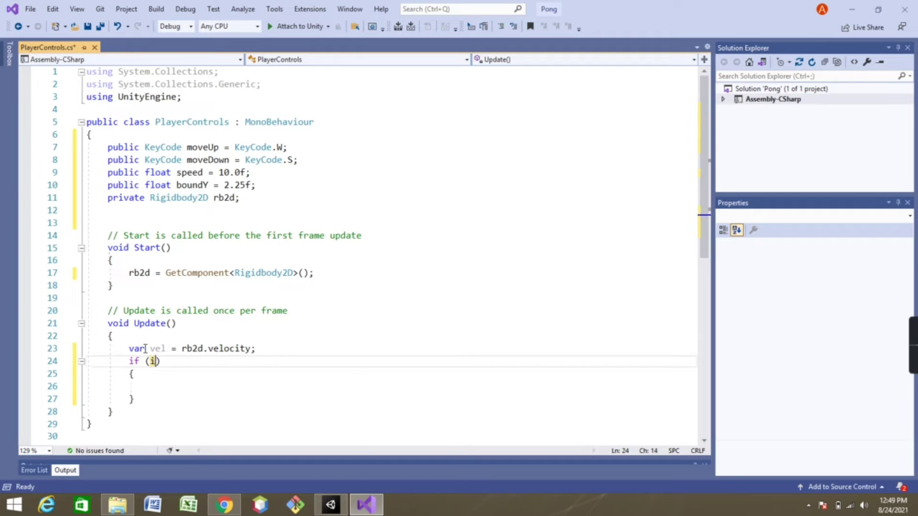
text(Input)
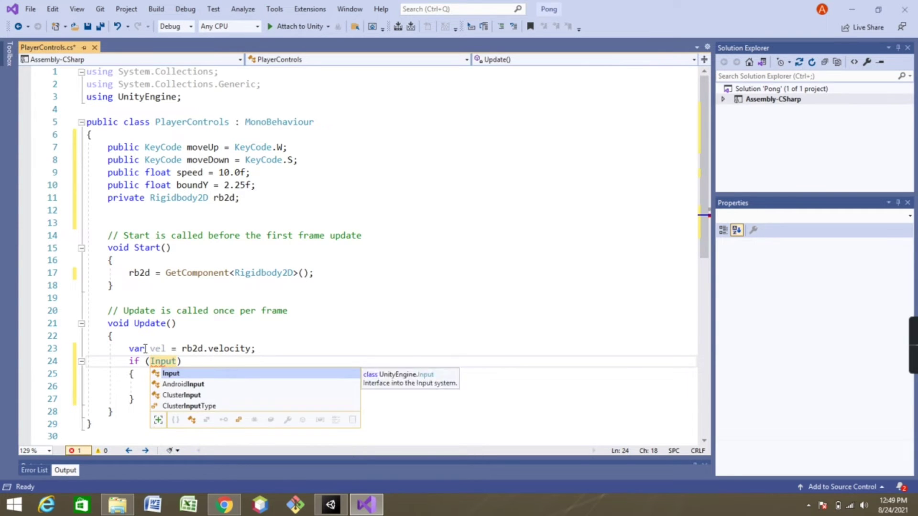
text(.Get)
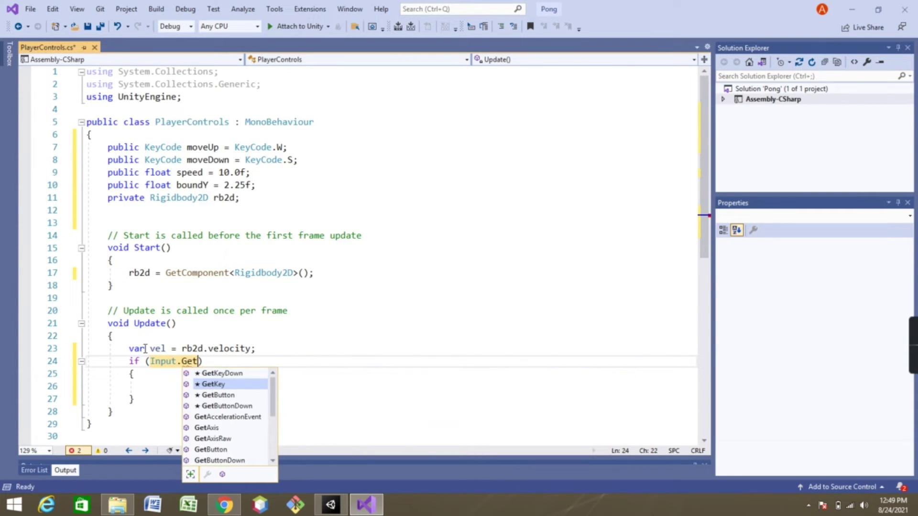
key(Tab)
text(()
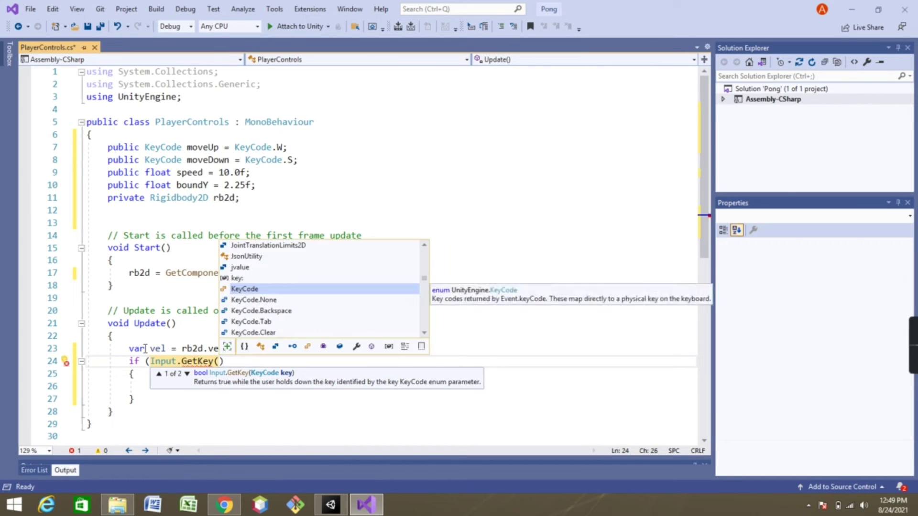
text())
key(Left)
text(move)
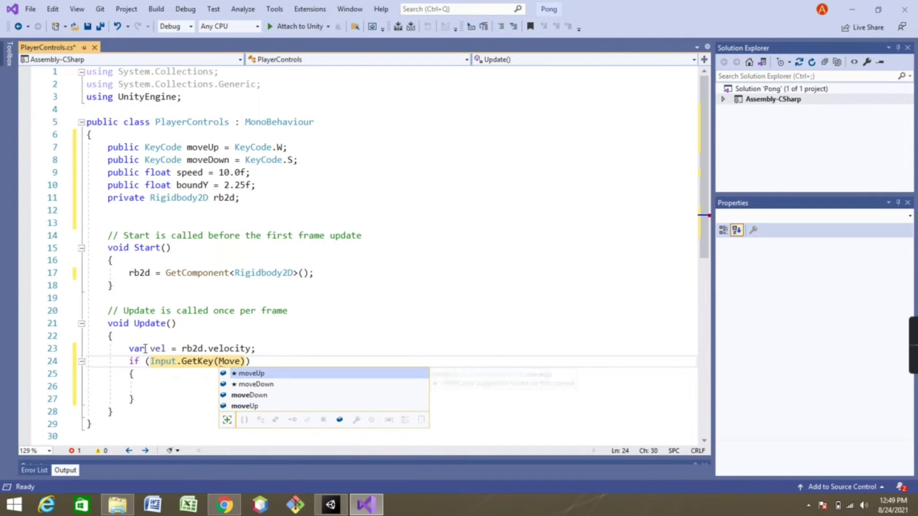
key(Tab)
scroll(707, 246, down, 3)
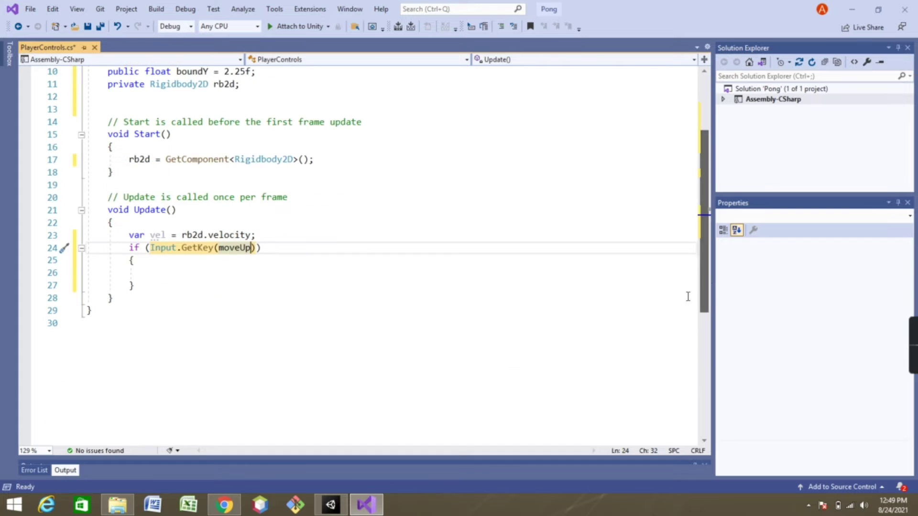
click(180, 280)
click(181, 278)
text(ve)
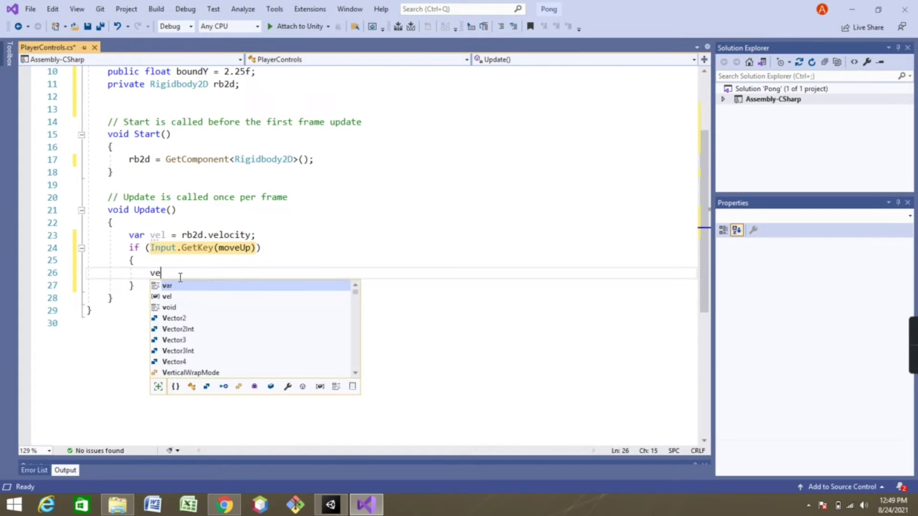
text(l.y )
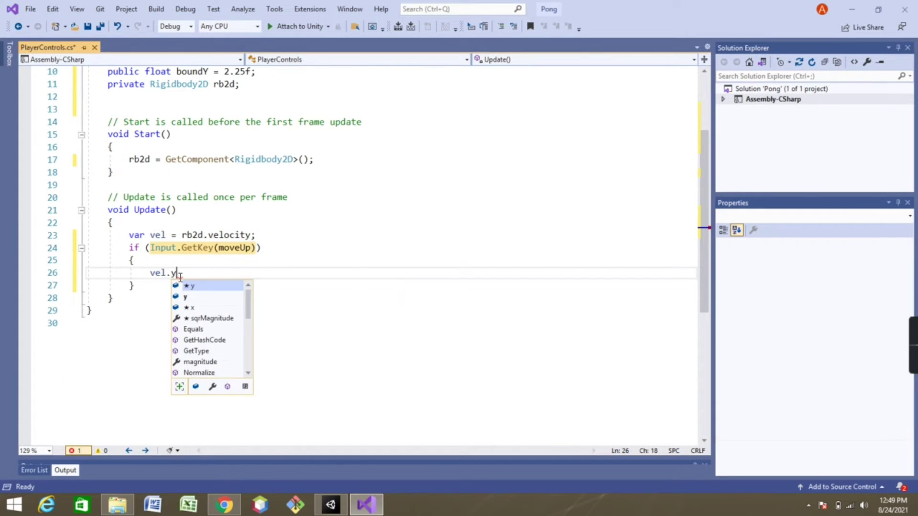
text(= speed;)
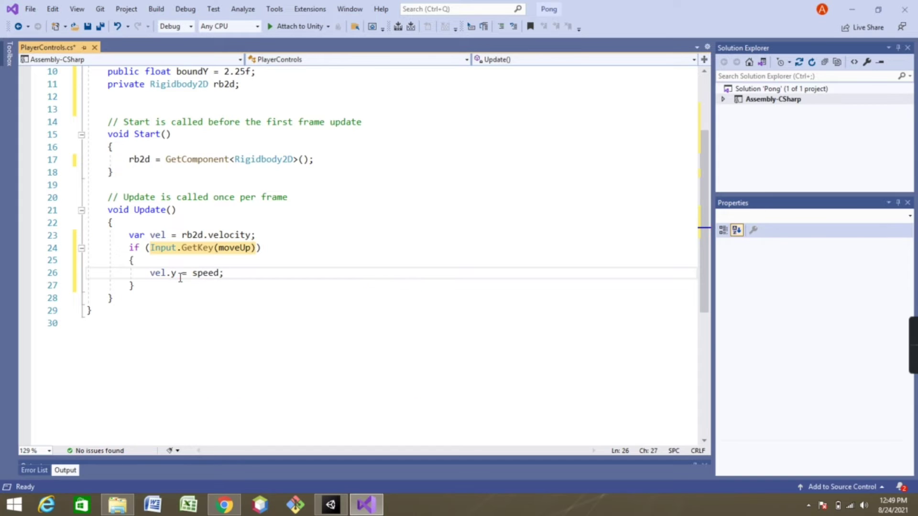
Step: Add 'else if (Input.GetKey(moveDown))' setting 'vel.y = -speed;'
click(179, 283)
key(Return)
key(Return)
text(else )
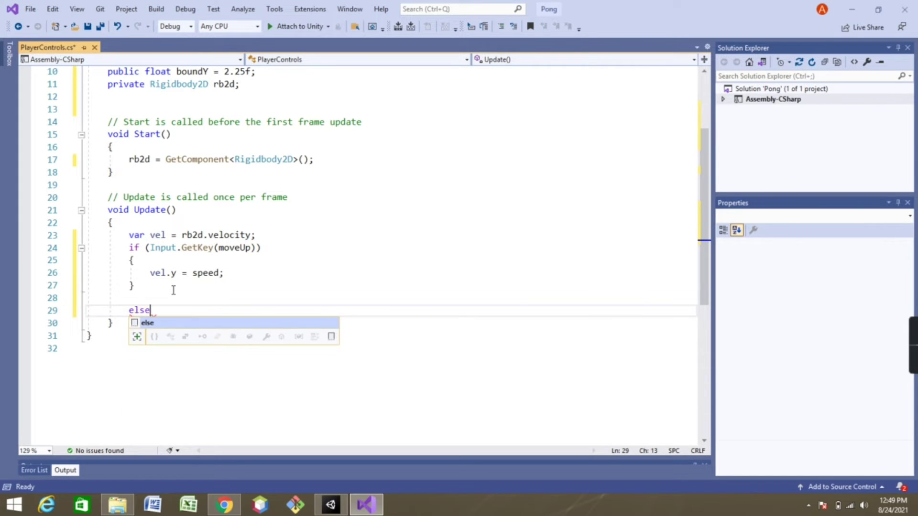
text(if)
key(Tab)
key(Tab)
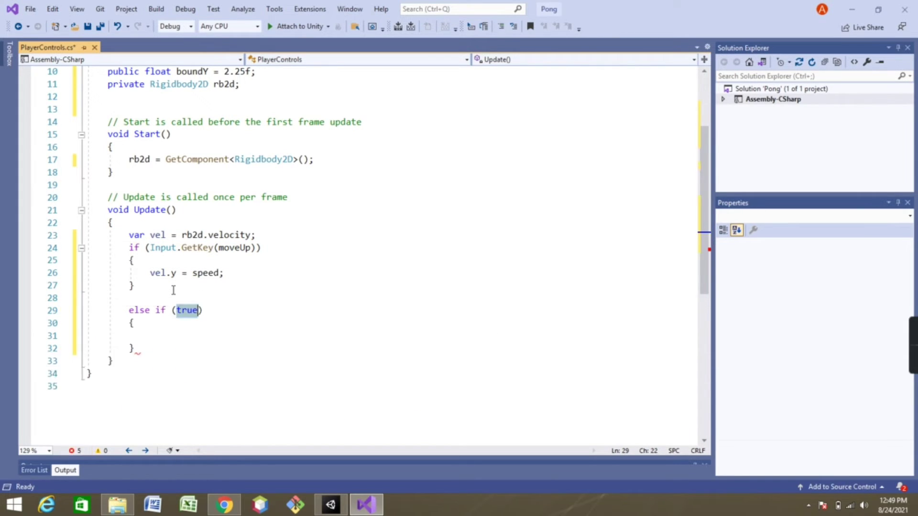
key(BackSpace)
text(In)
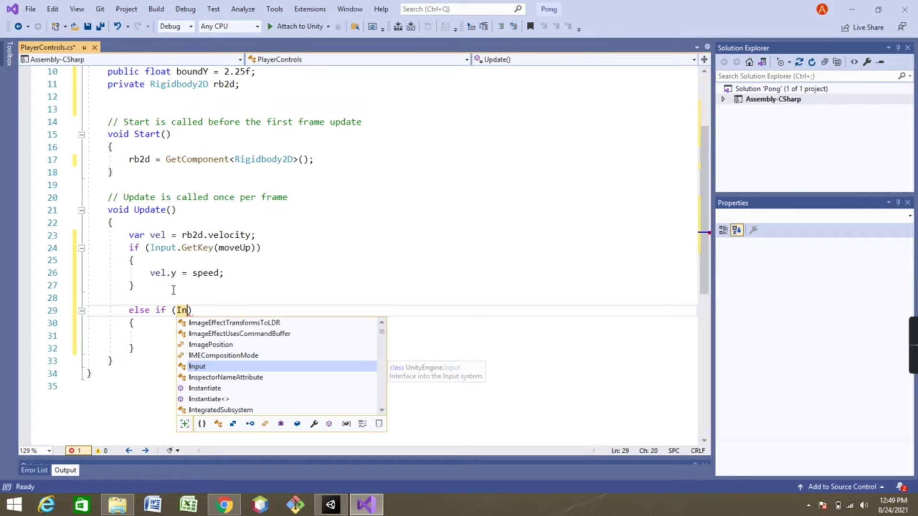
text(put.Ge)
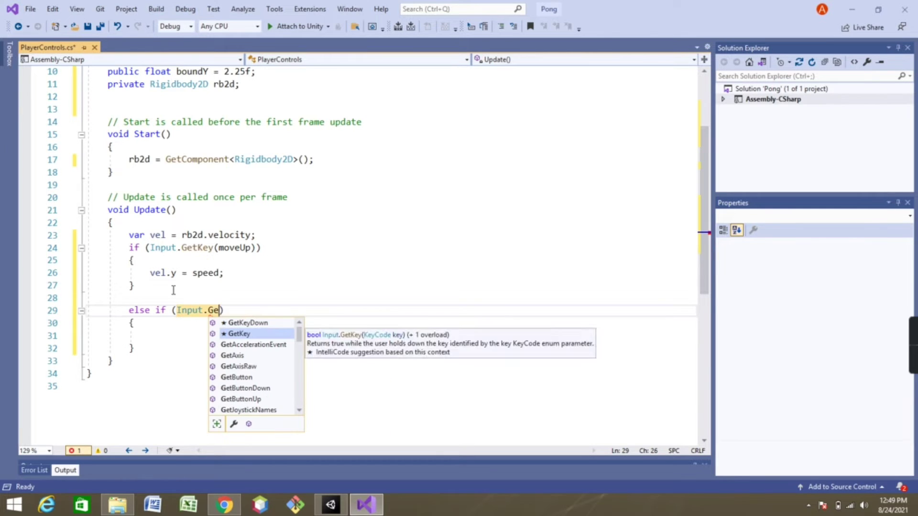
text(t)
key(Tab)
text(()
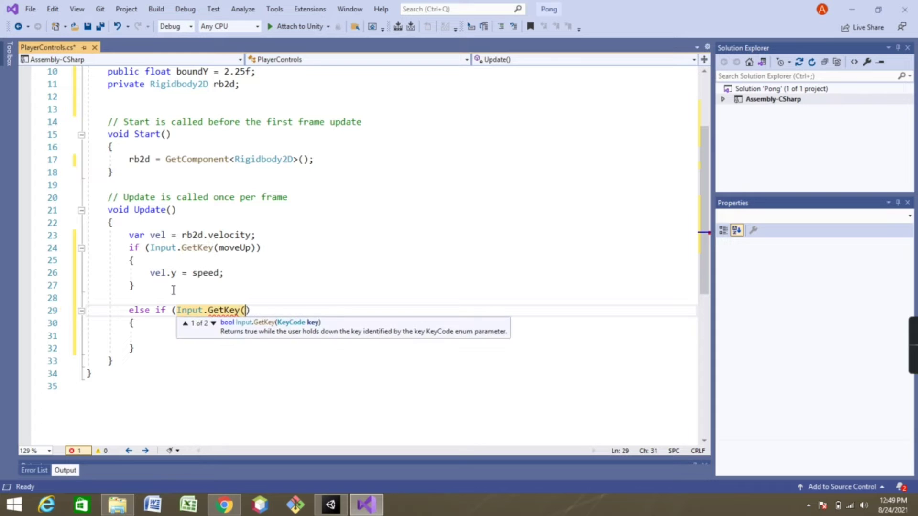
text(M)
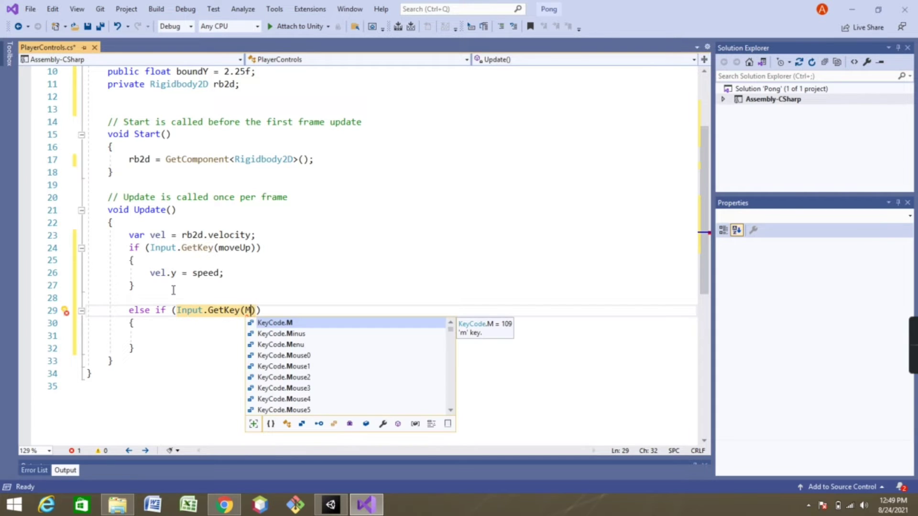
text(oveD)
key(Tab)
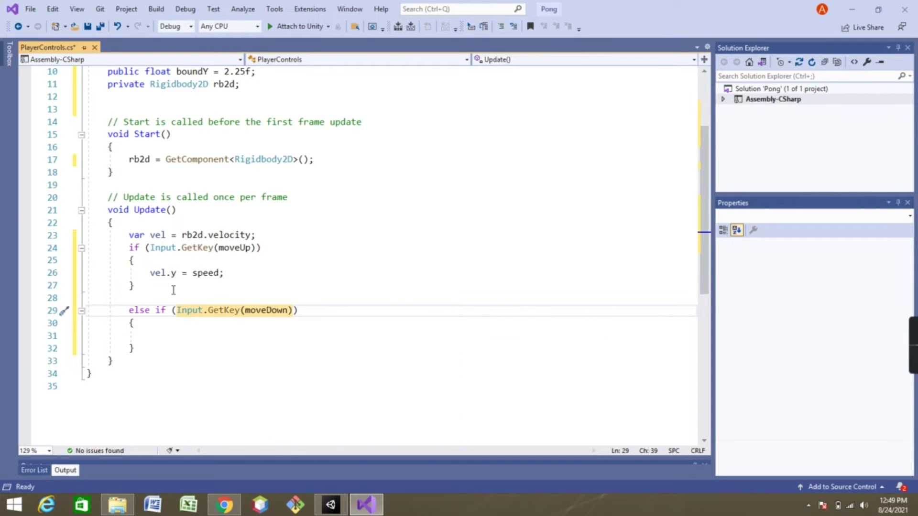
key(Down)
key(Down)
text(ve)
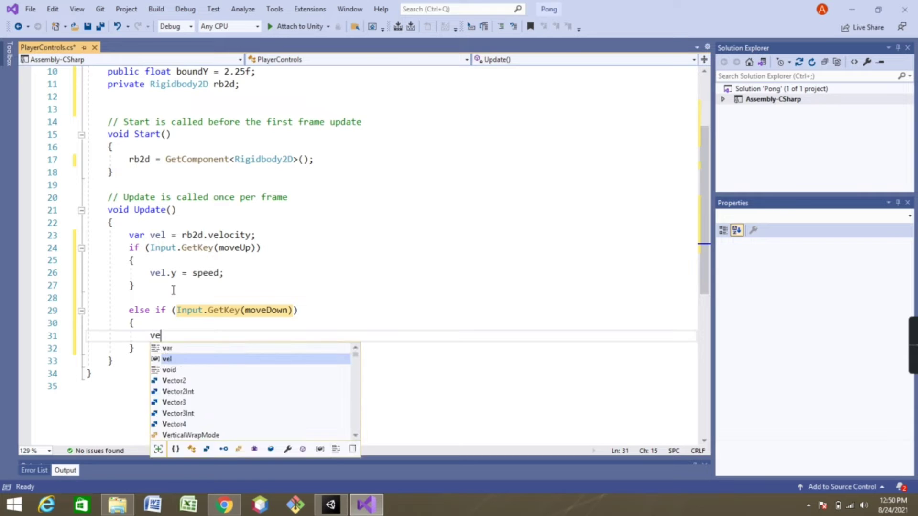
text(l y)
key(BackSpace)
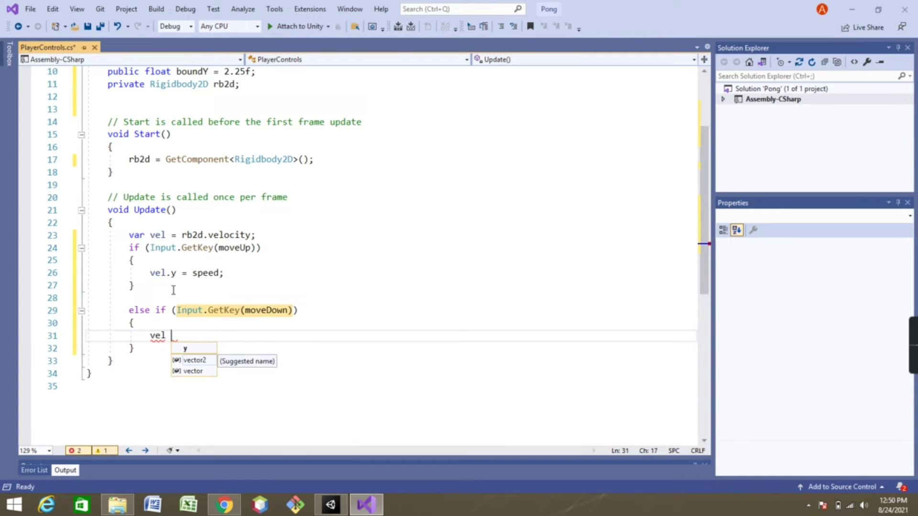
key(BackSpace)
text(.y)
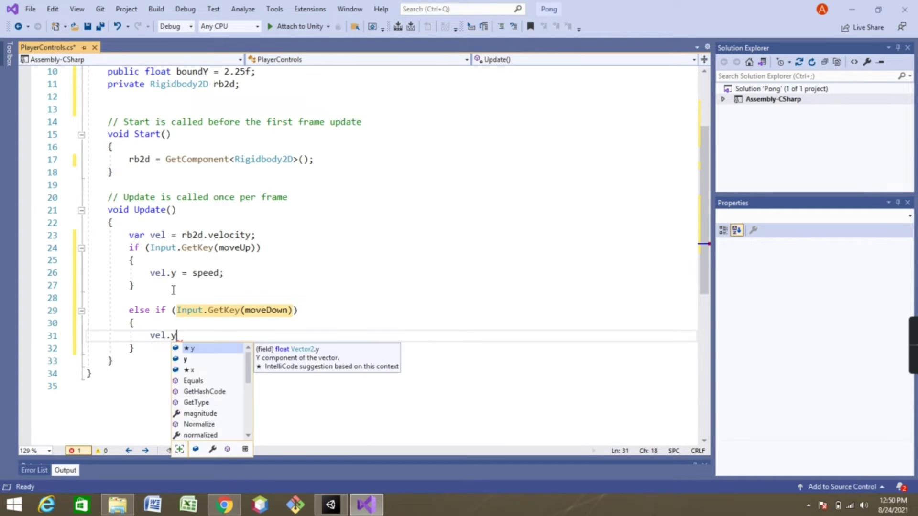
text( = -speed;)
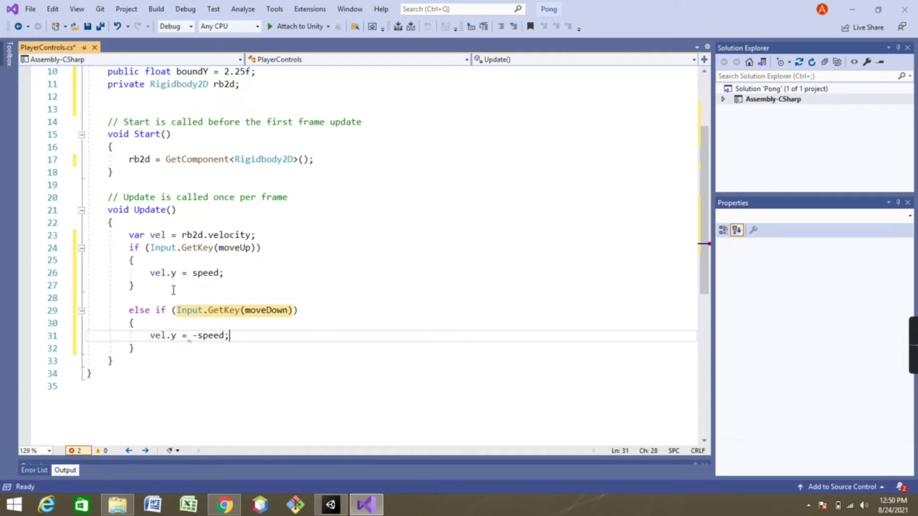
click(159, 354)
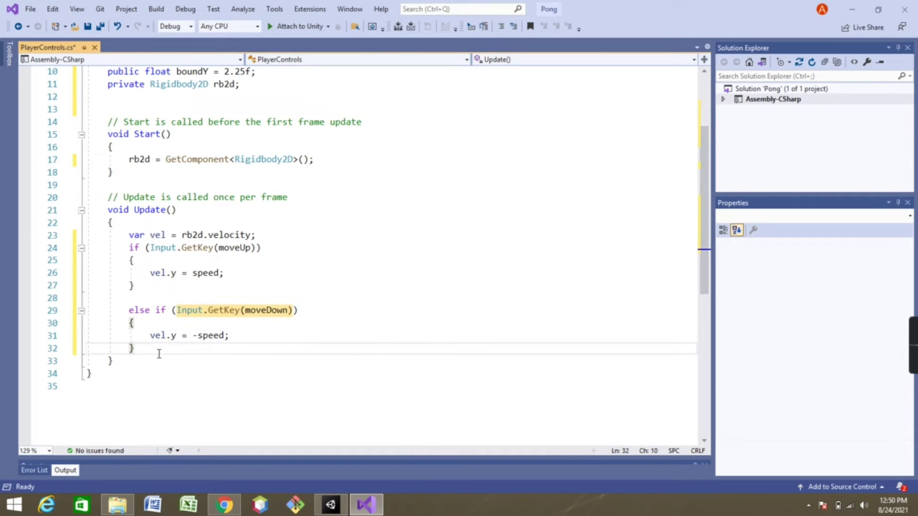
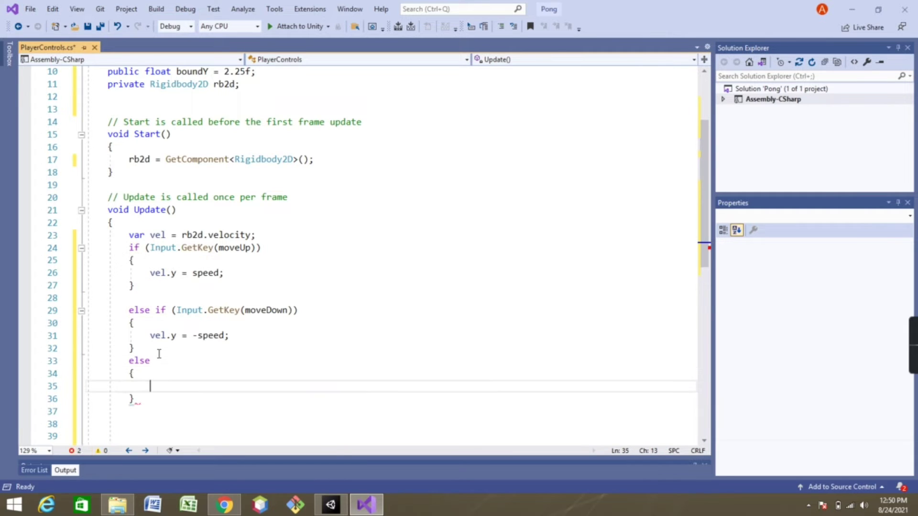
Step: Insert a blank line after the moveDown branch's closing brace, ahead of the else block
click(159, 353)
key(Return)
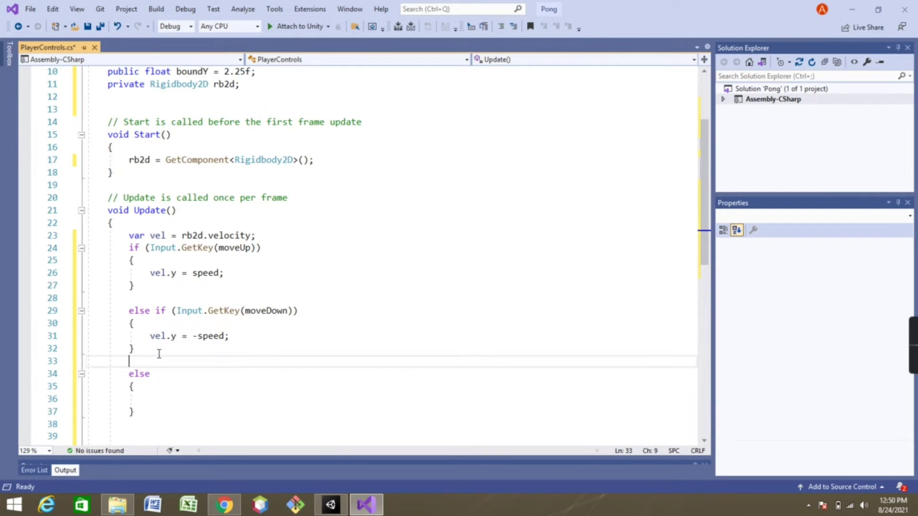
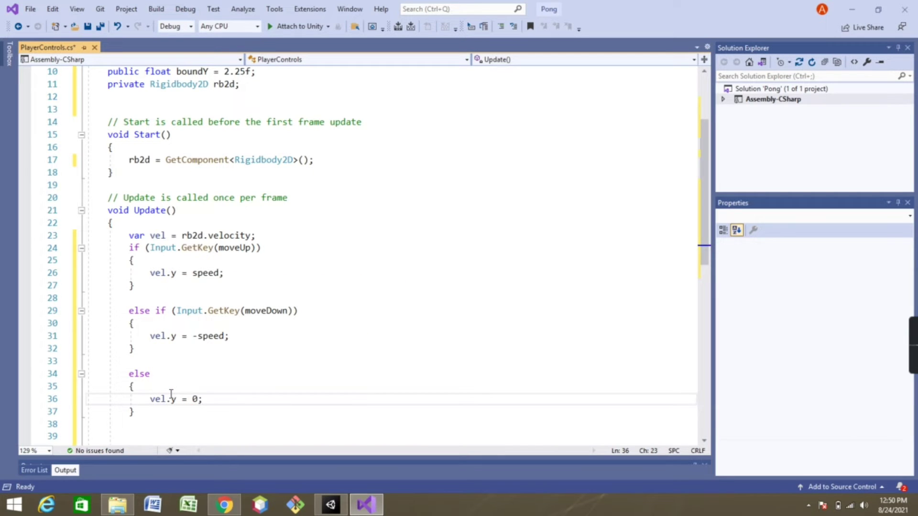
Step: Add rb2d.velocity = vel; after the movement branches, then begin a var pos = transform line
scroll(707, 272, down, 2)
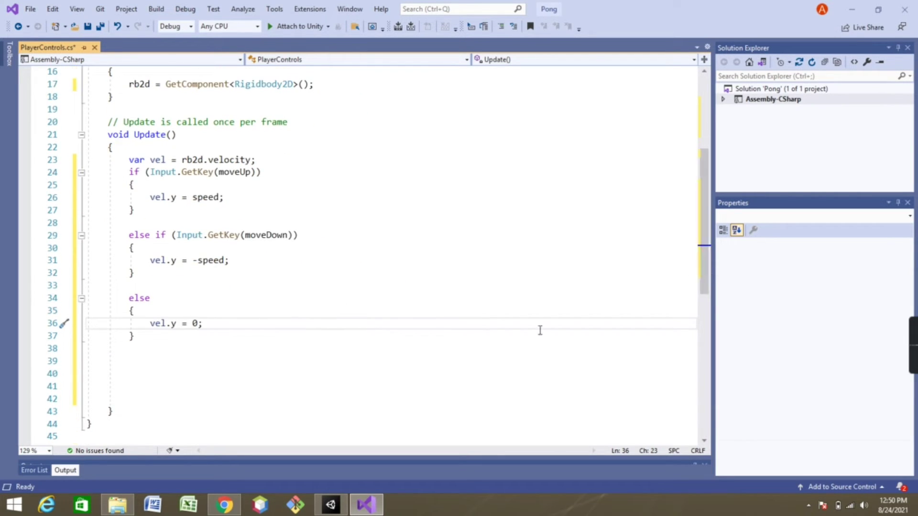
click(180, 353)
key(Return)
text(rb)
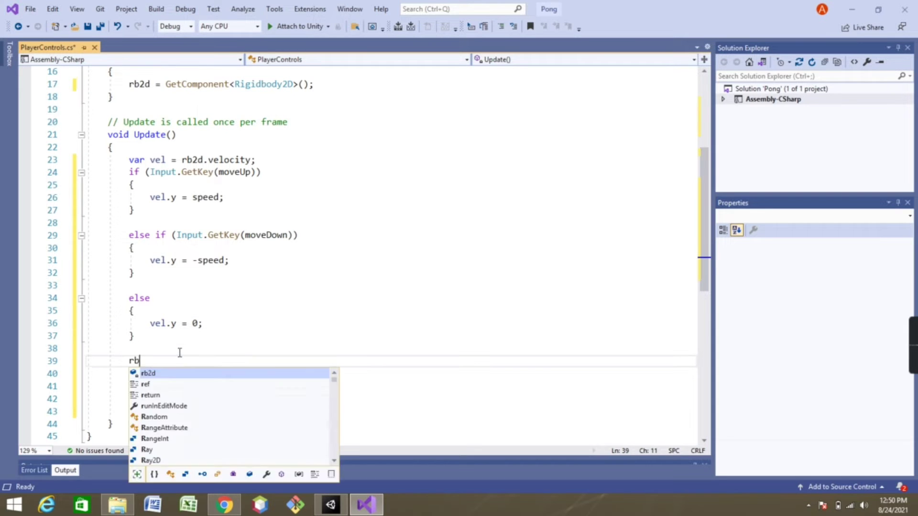
text(2d)
key(Escape)
text(.ve)
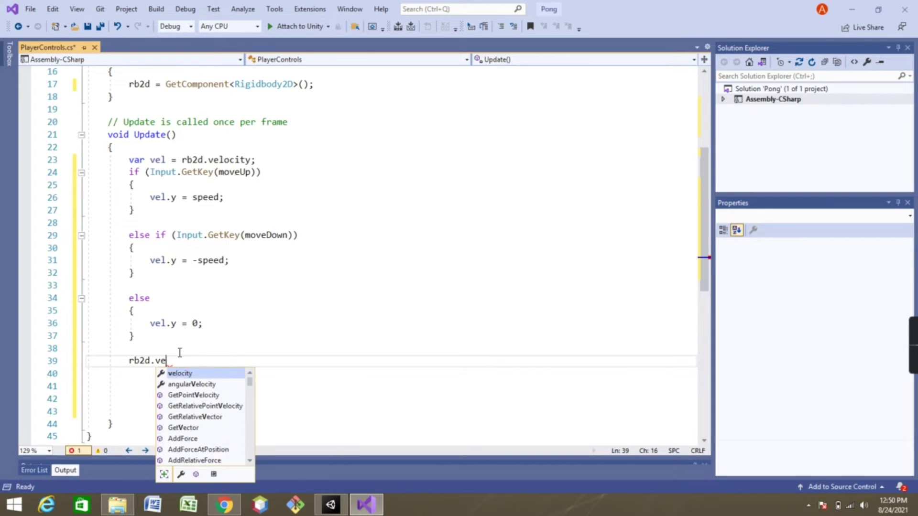
text(locity = ve)
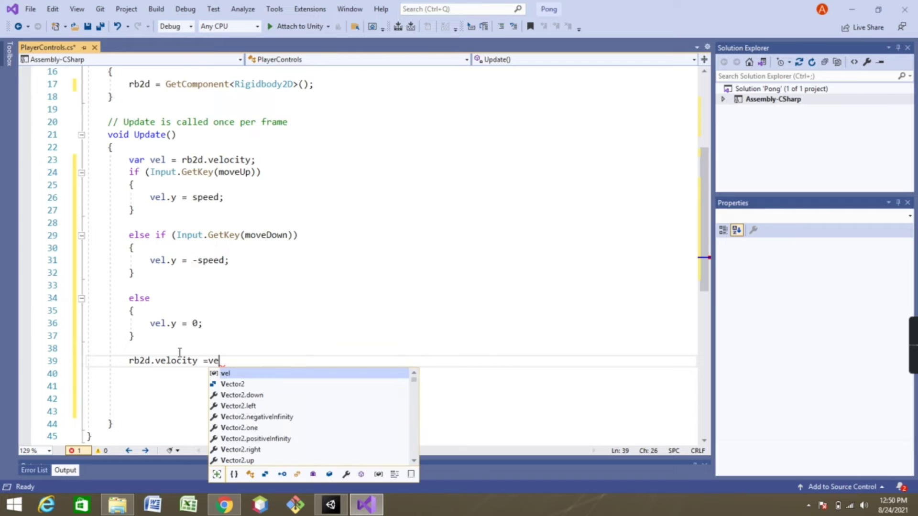
text(l;)
key(Return)
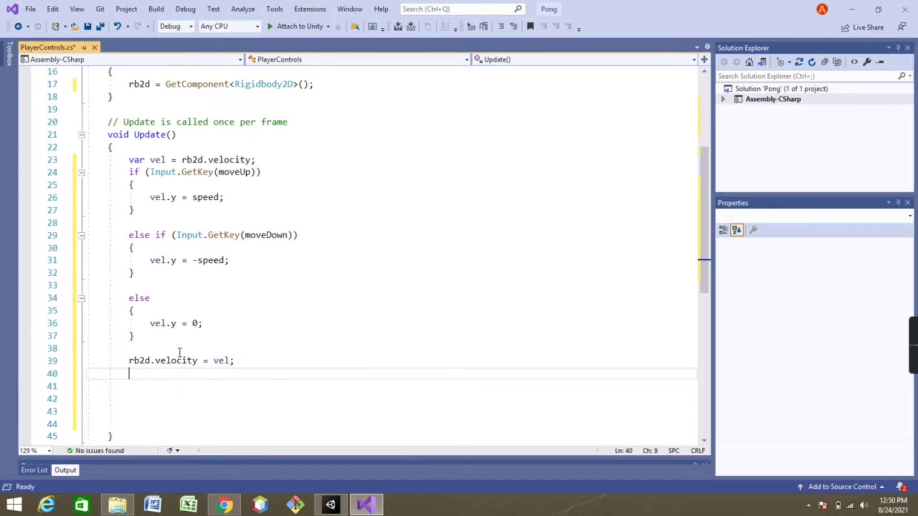
key(Return)
text(var pos )
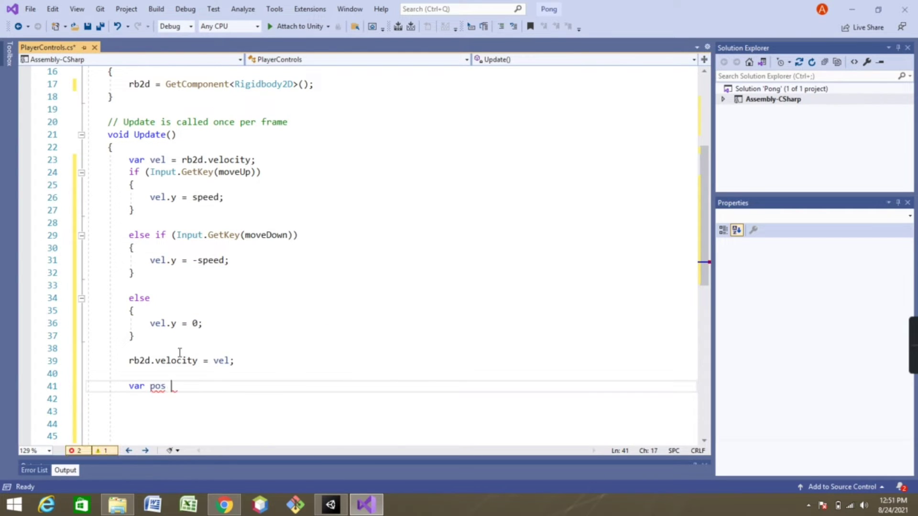
text(= transform)
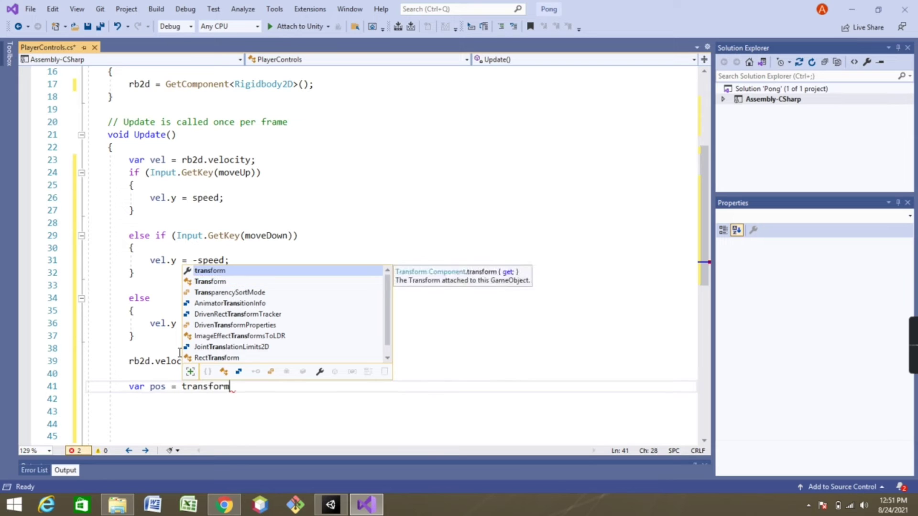
Step: Store transform.position in pos and set pos.y = boundY when pos.y exceeds boundY
key(Escape)
text(.position)
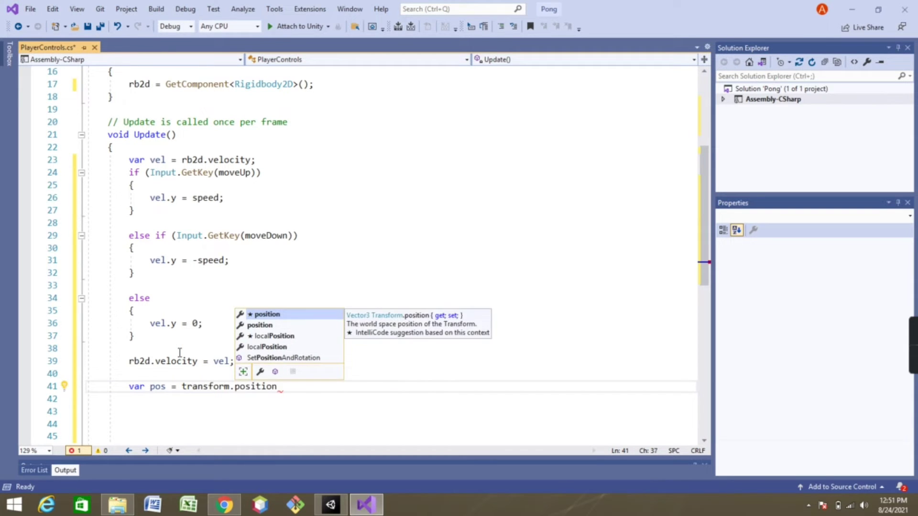
text(;)
key(Return)
text(if)
key(Tab)
key(Tab)
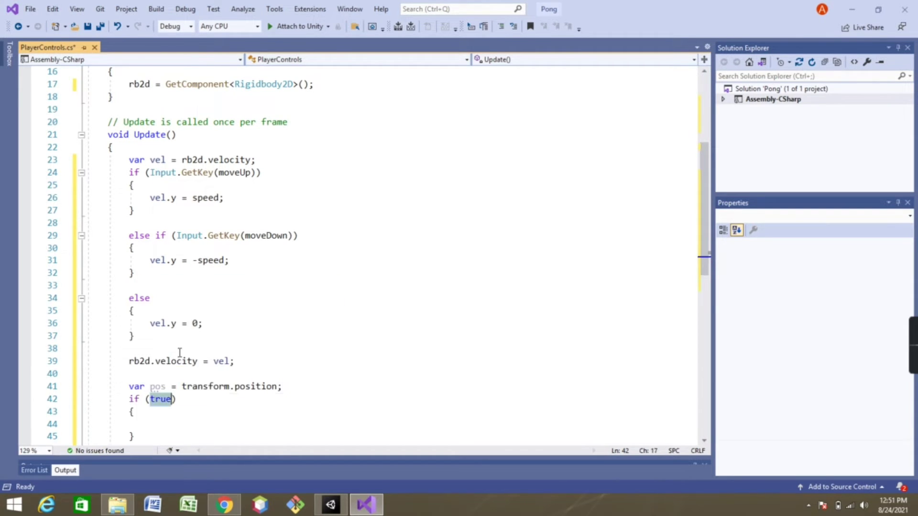
text(pos.y )
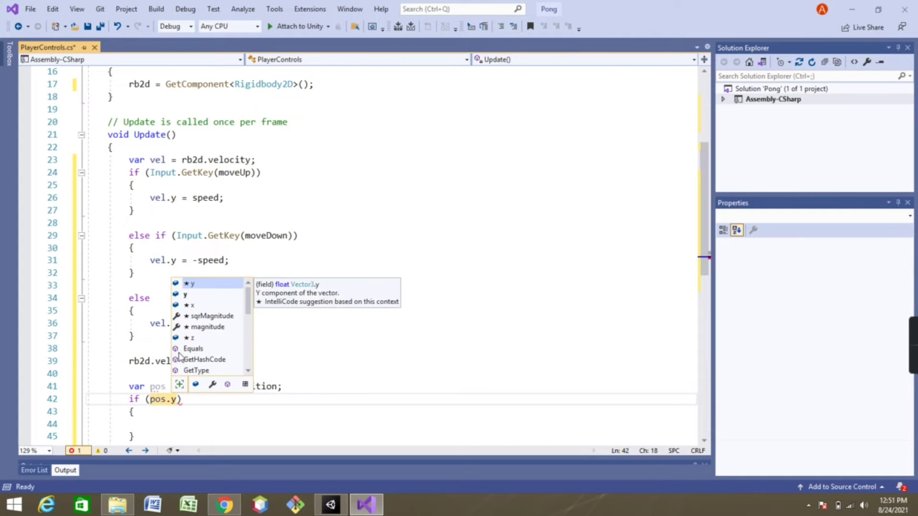
text(> bound)
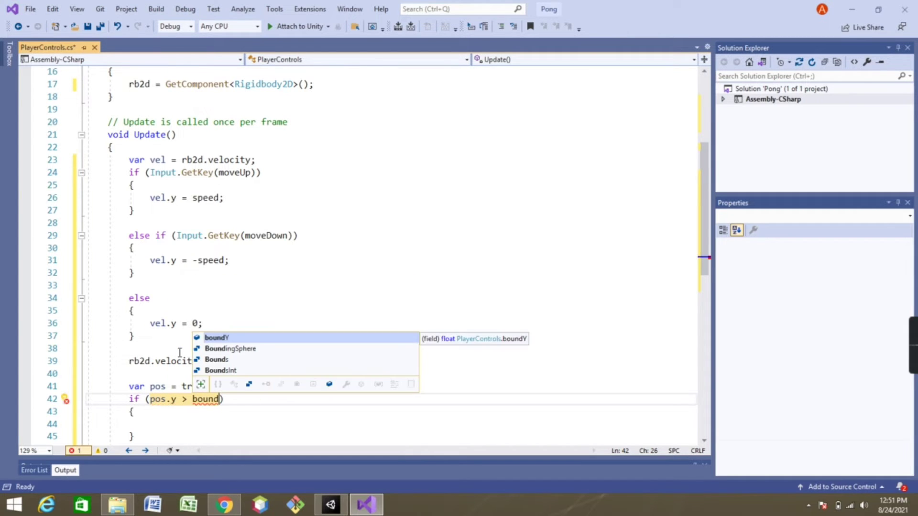
text(Y))
key(Return)
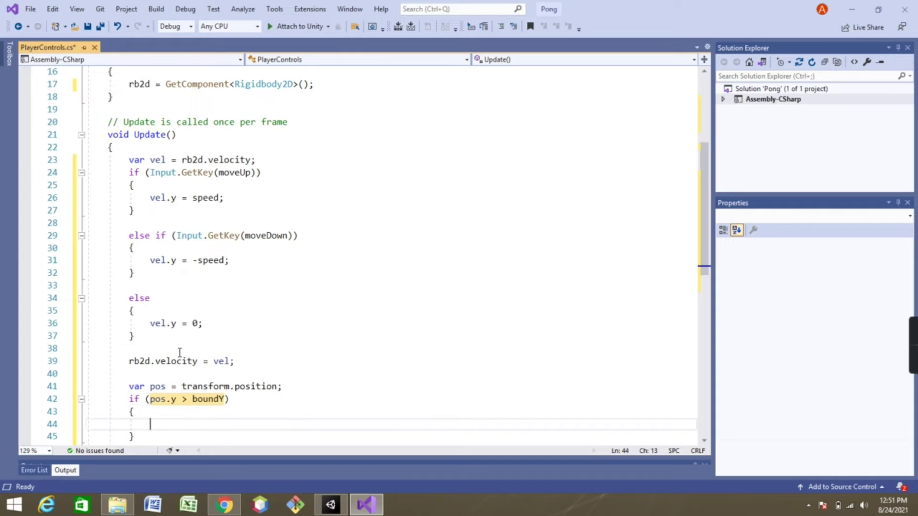
text(pos.y )
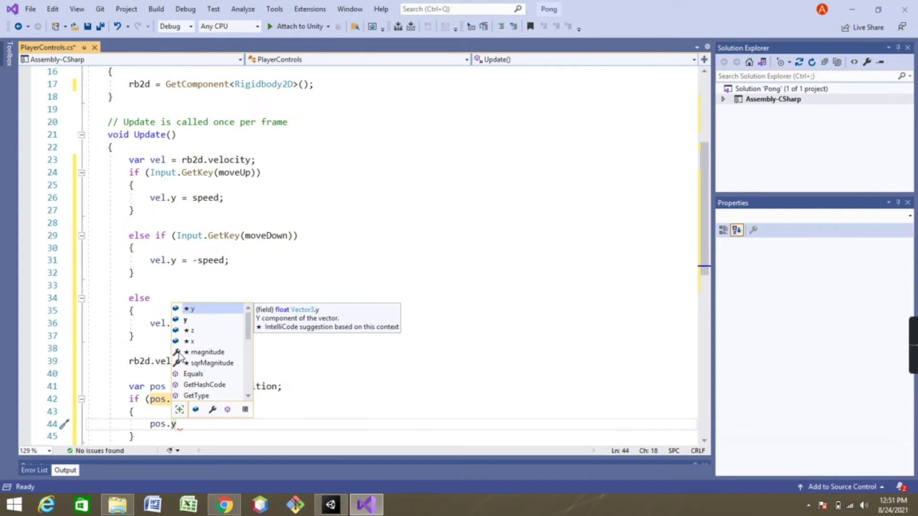
text(= boundY)
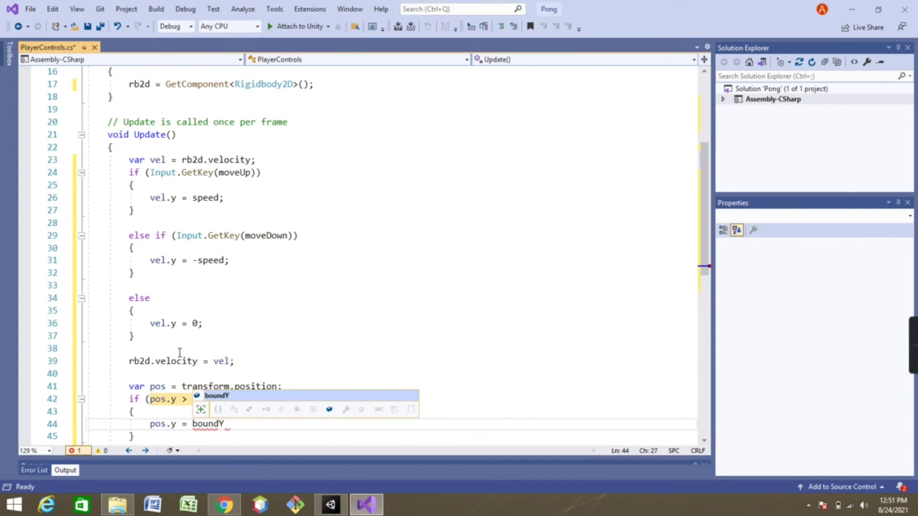
text(;)
Step: Add an empty else-if block below the top-limit if block
key(Down)
key(Return)
text(else)
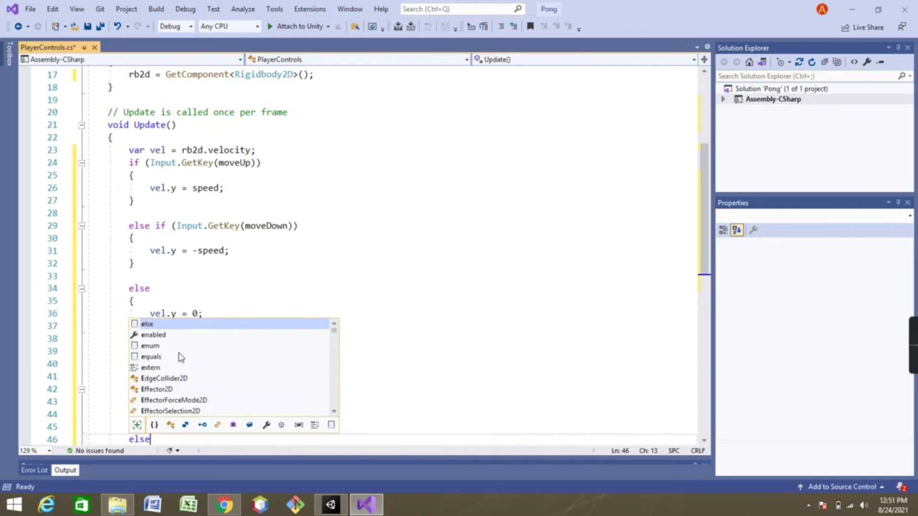
text( if)
key(Tab)
key(Tab)
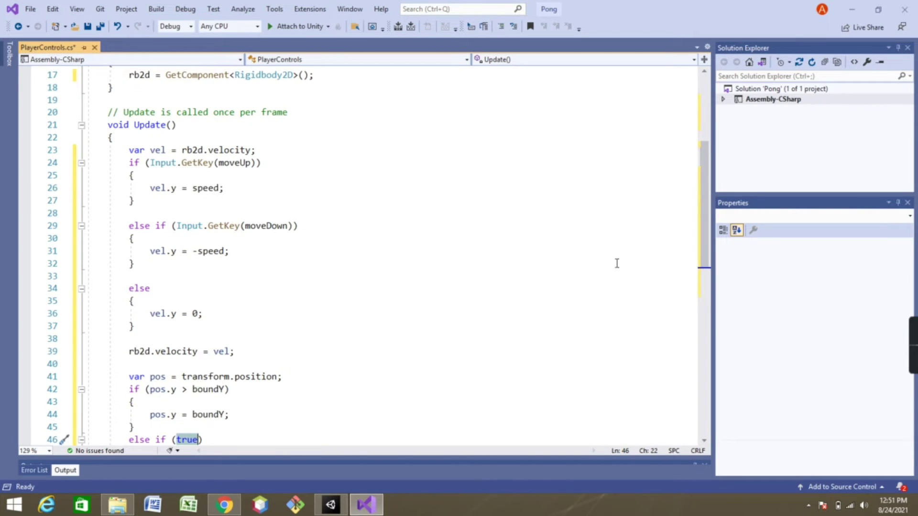
scroll(714, 325, down, 5)
scroll(714, 325, down, 1)
click(135, 210)
Step: Give the else-if the condition pos.y < -boundY and set pos.y = -boundY inside it
key(Return)
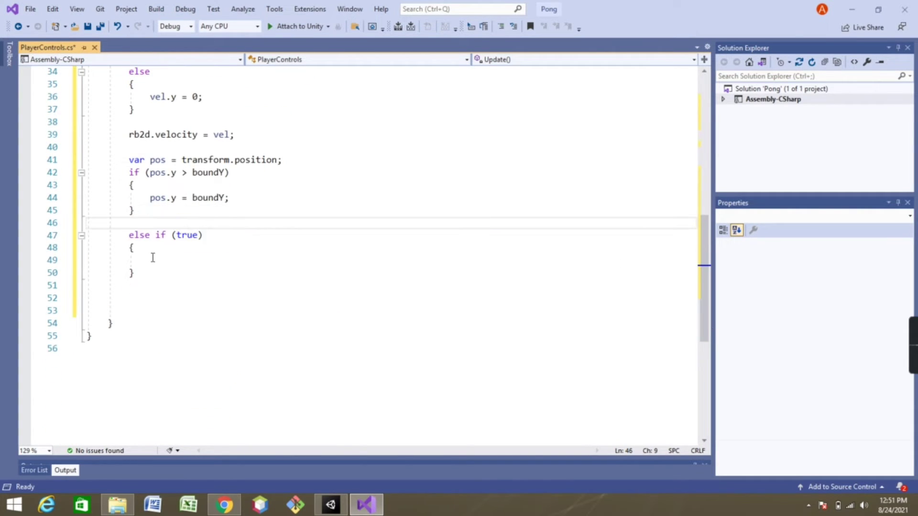
click(200, 235)
key(BackSpace)
key(BackSpace)
key(BackSpace)
key(BackSpace)
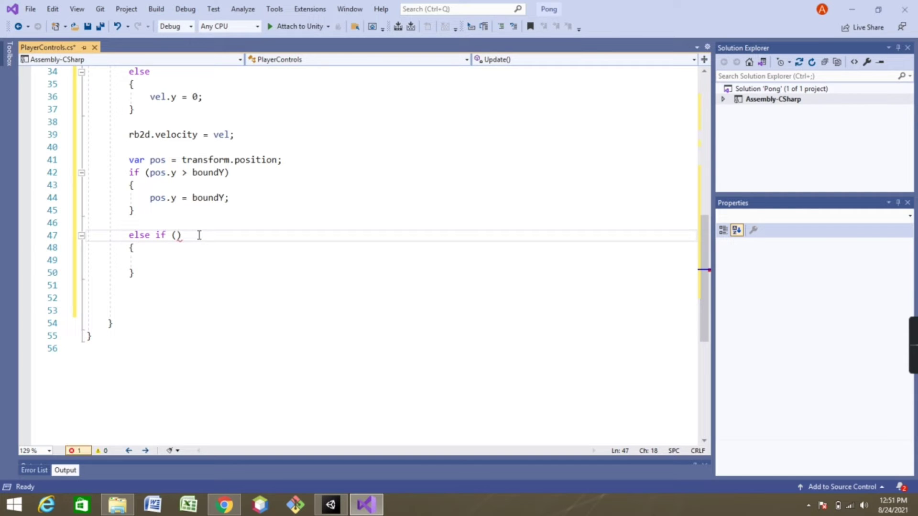
text(pos.y )
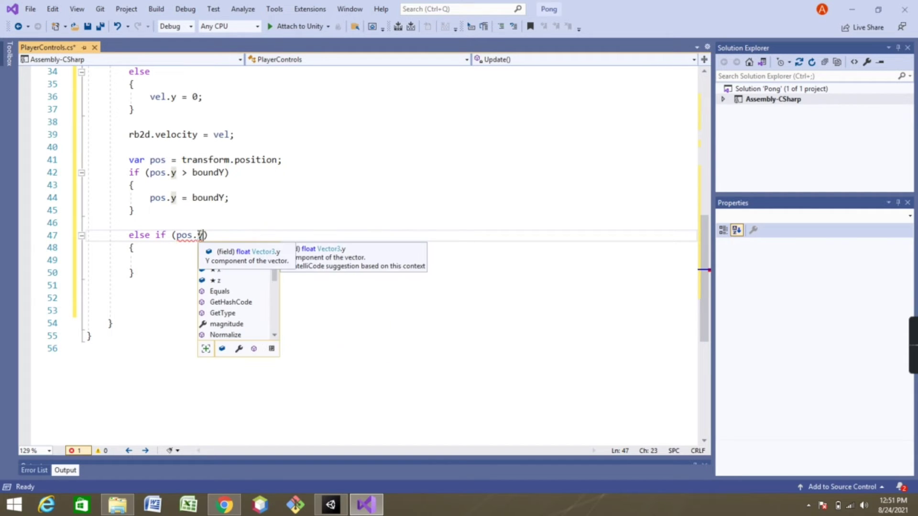
text(< )
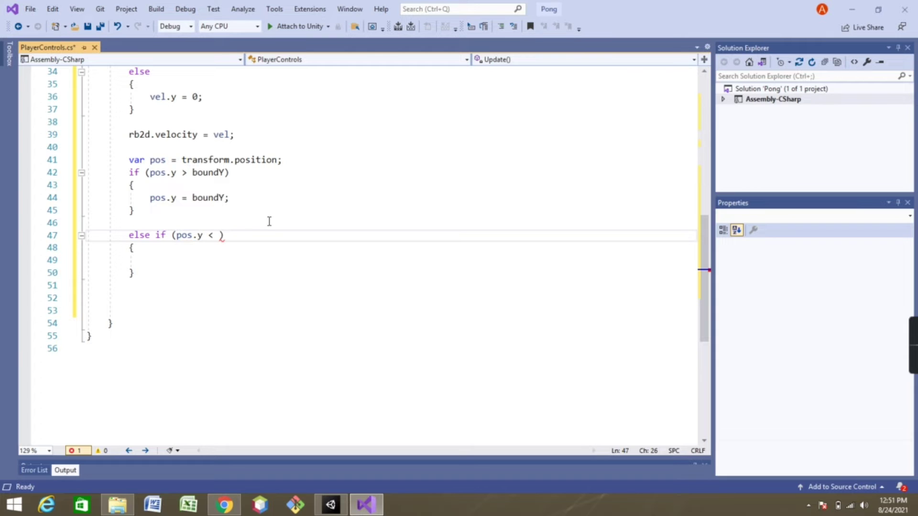
text(-boundY)
key(Escape)
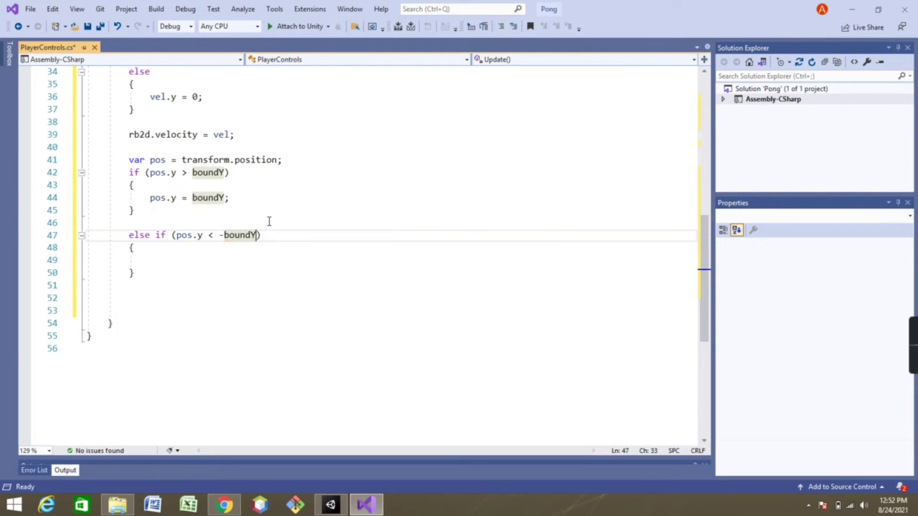
key(Down)
key(Down)
text(os.y = )
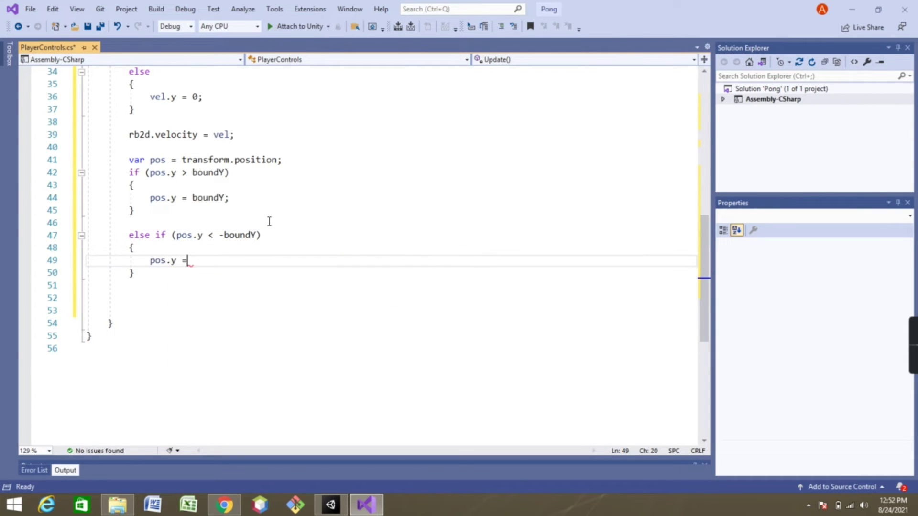
text(-boundY)
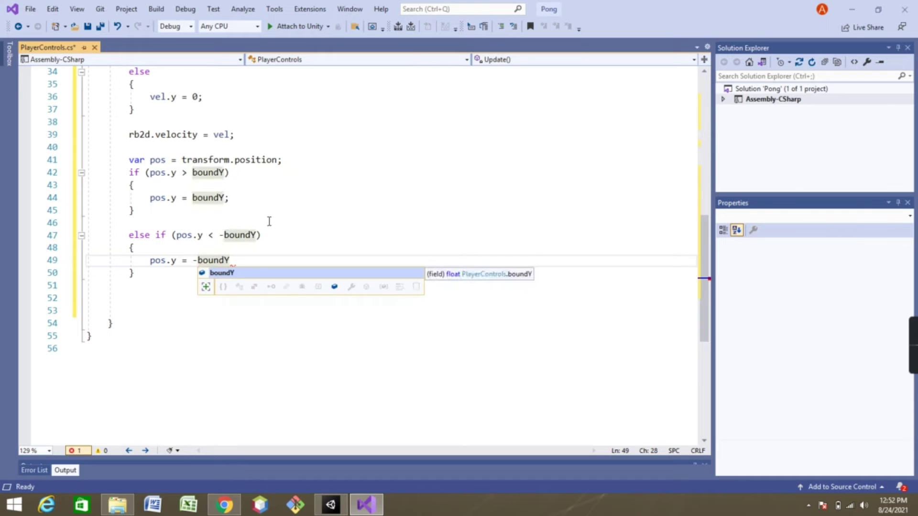
text(;)
key(Down)
Step: Write the clamped position back with transform.position = pos;
key(Return)
text(tran)
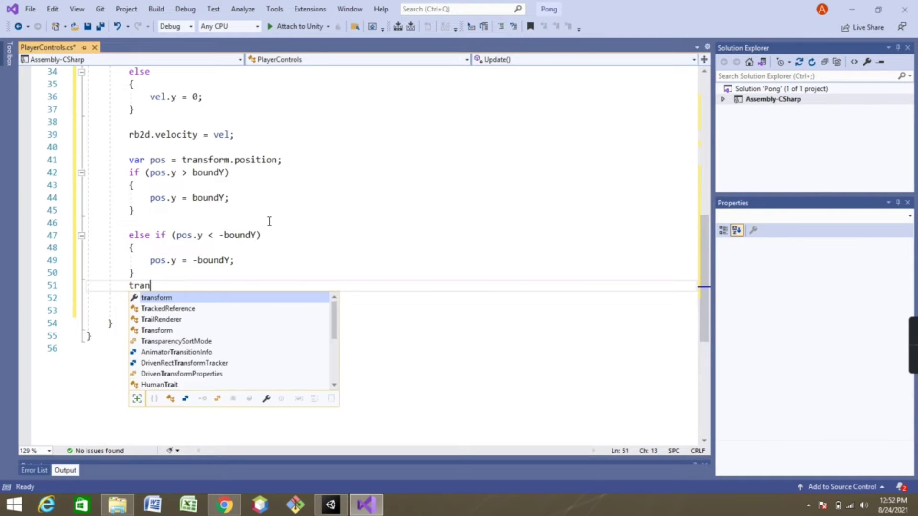
text(sform.pos)
key(Tab)
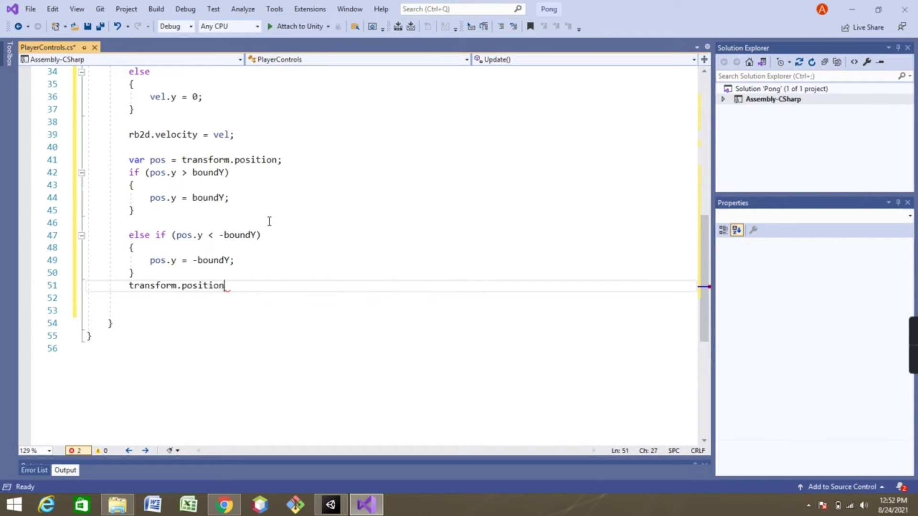
text( = pos;)
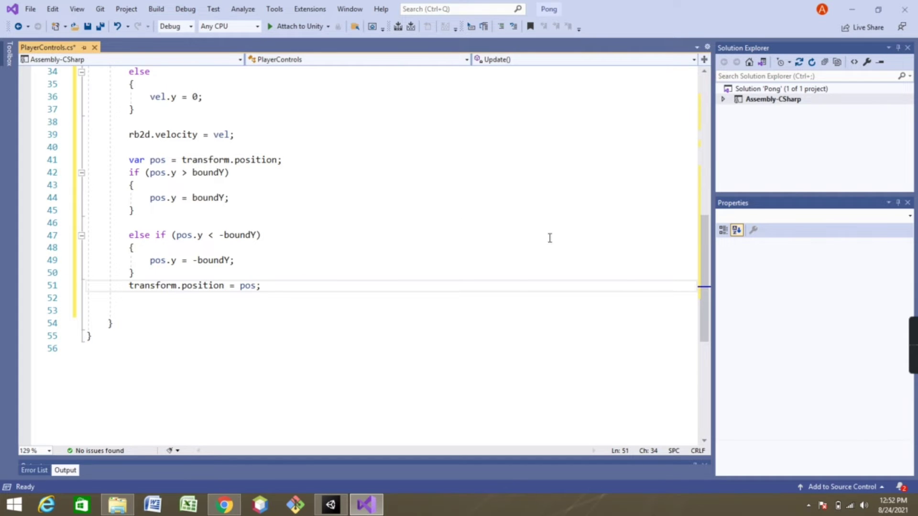
Step: Save PlayerControls.cs with Ctrl+S and switch back to the Unity editor
scroll(707, 248, up, 5)
scroll(703, 206, down, 1)
scroll(703, 206, up, 3)
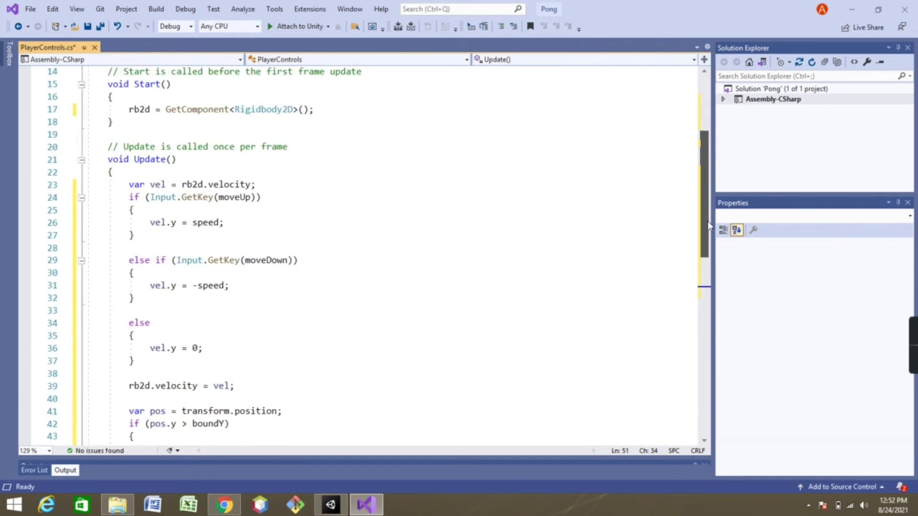
scroll(708, 249, down, 5)
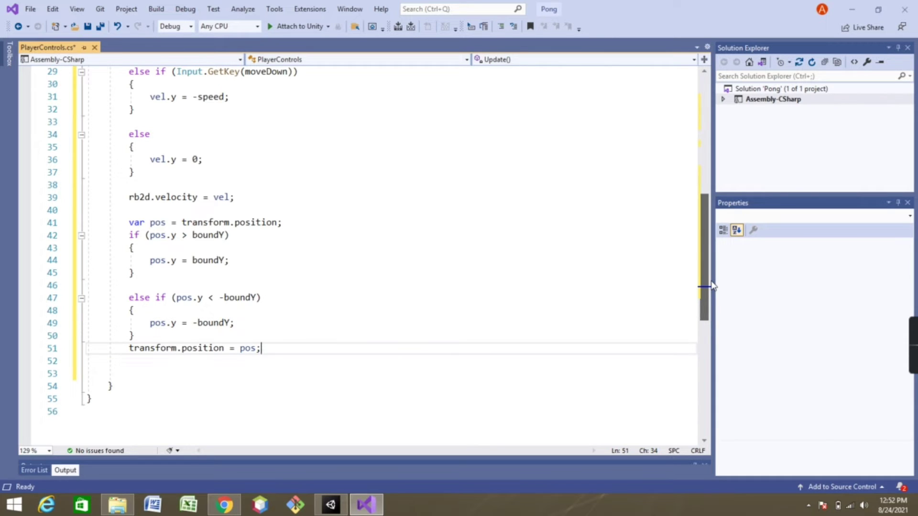
key(ctrl+s)
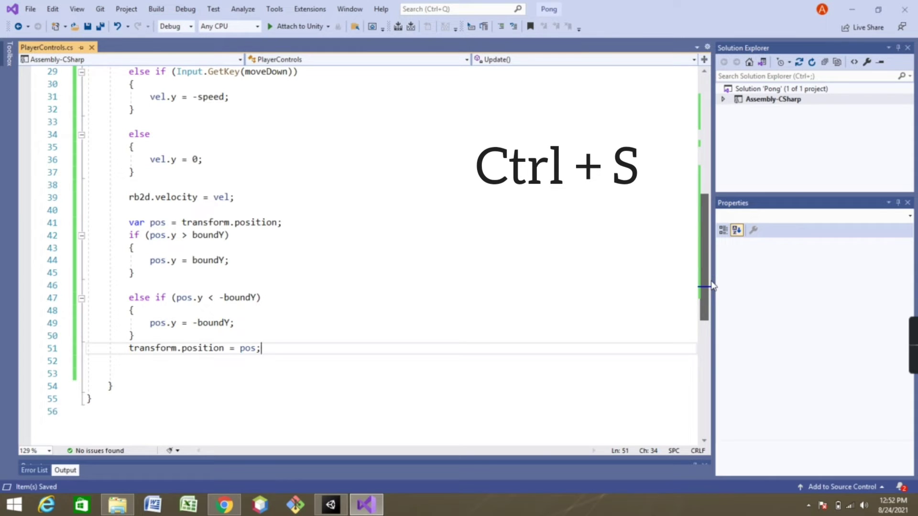
click(339, 508)
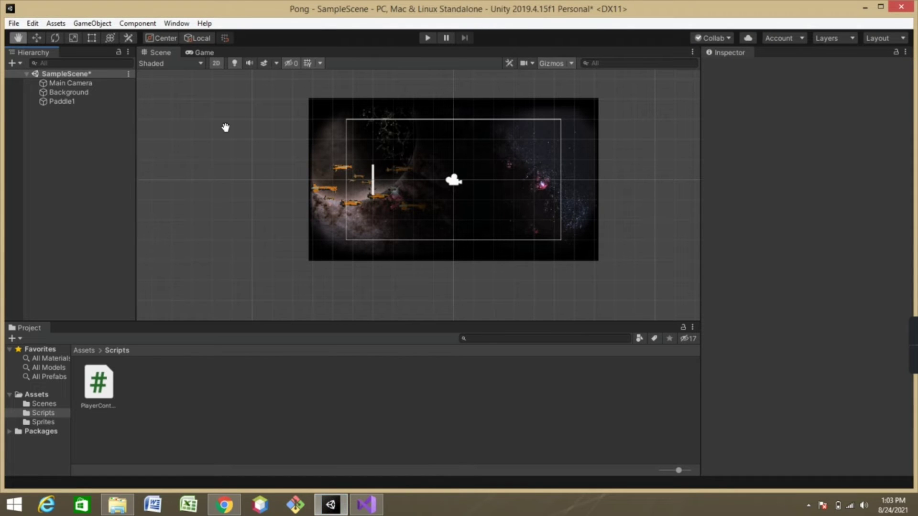
click(201, 51)
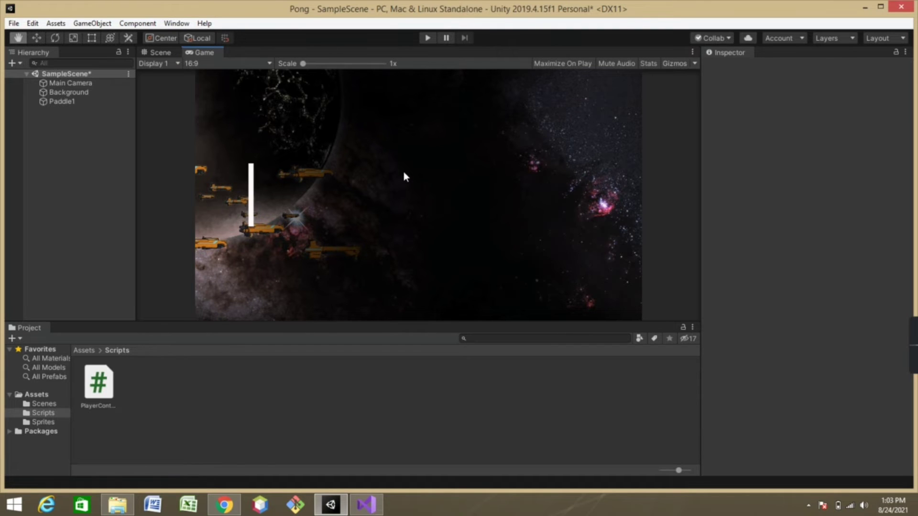
click(154, 52)
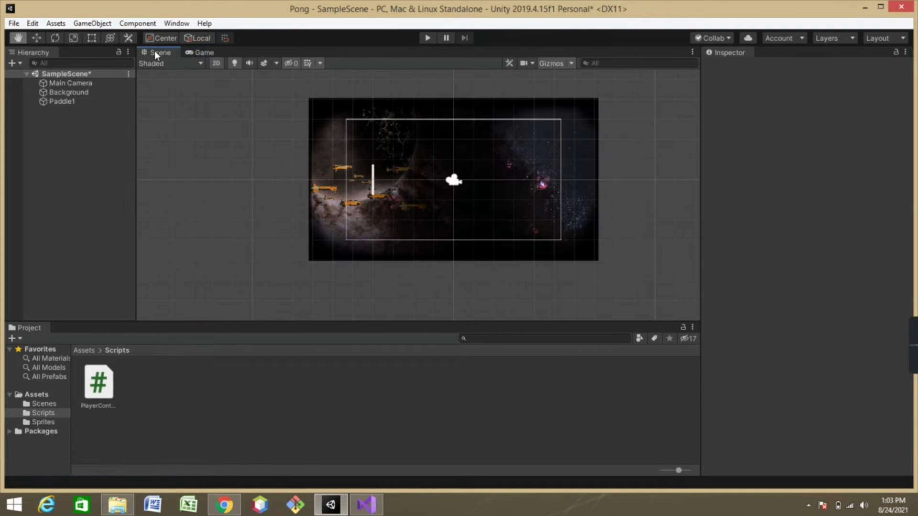
click(427, 38)
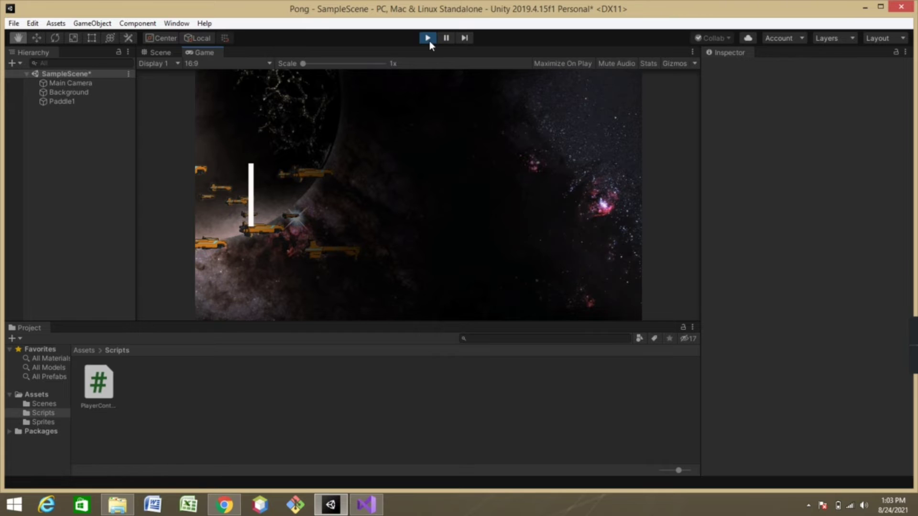
key(w)
key(s)
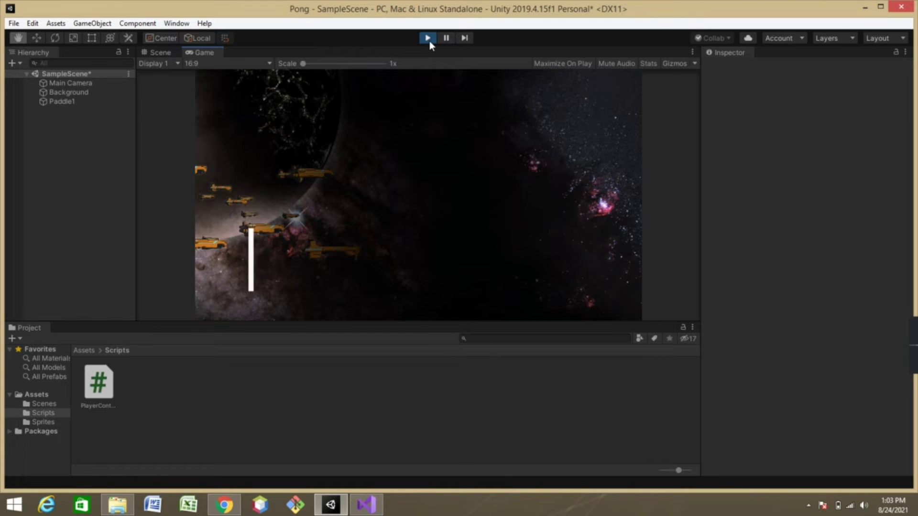
key(w)
key(w)
key(s)
click(428, 38)
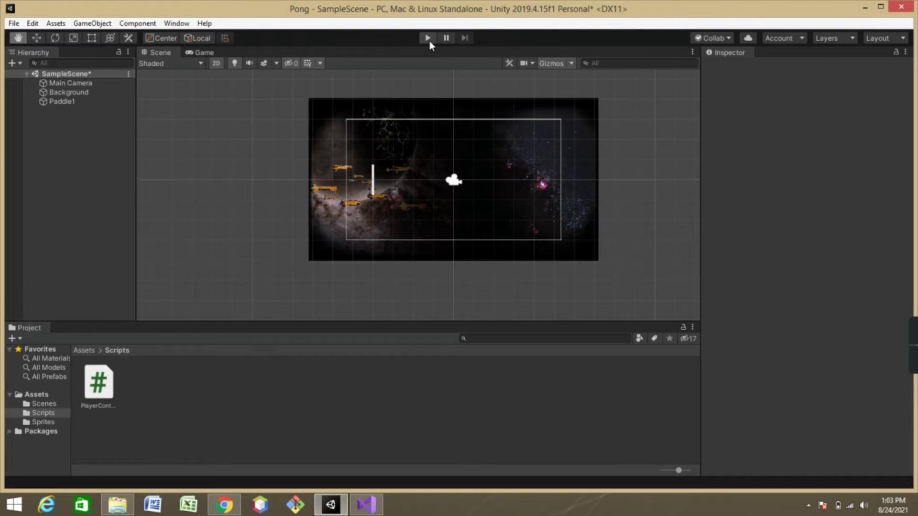
Step: Select Paddle1 and confirm its Player Controls Move Up key stays W
click(86, 102)
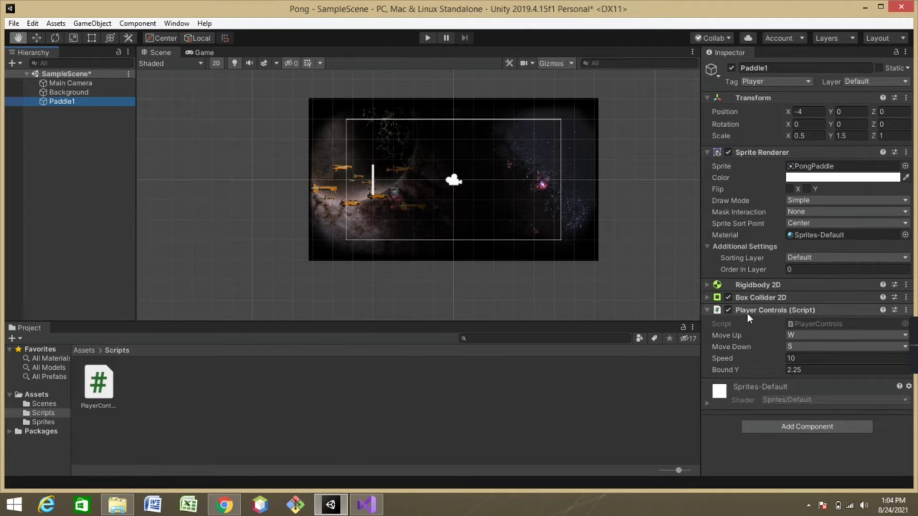
click(888, 334)
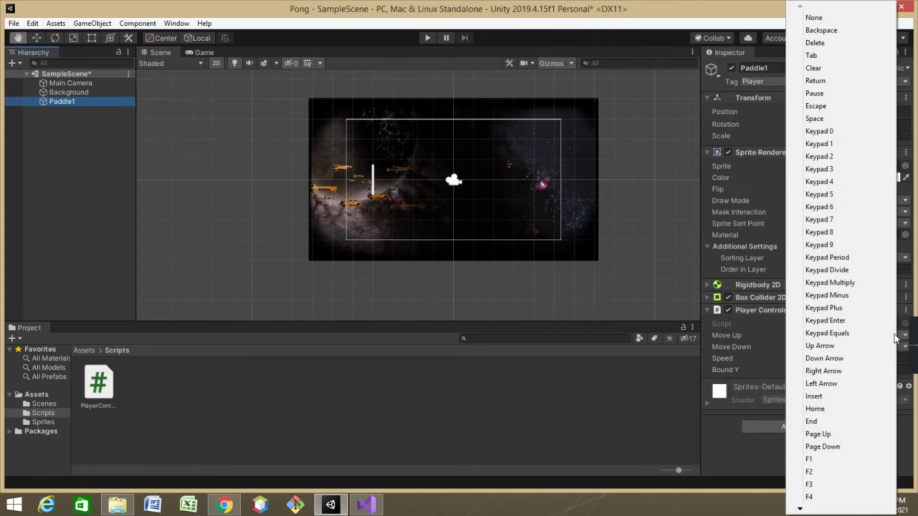
click(724, 437)
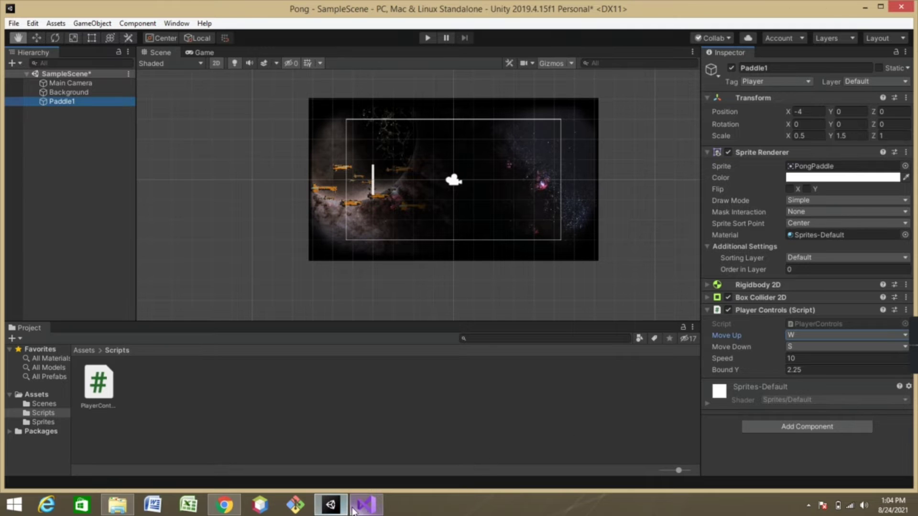
Step: Review the paddle setting declarations in the PlayerControls script, then return to Unity
click(354, 511)
scroll(480, 186, up, 5)
scroll(480, 186, up, 7)
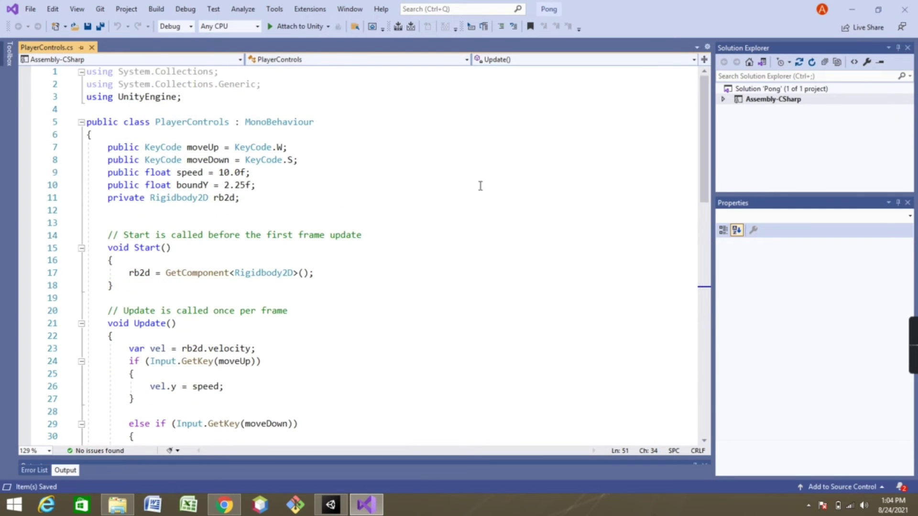
drag(119, 152, 100, 211)
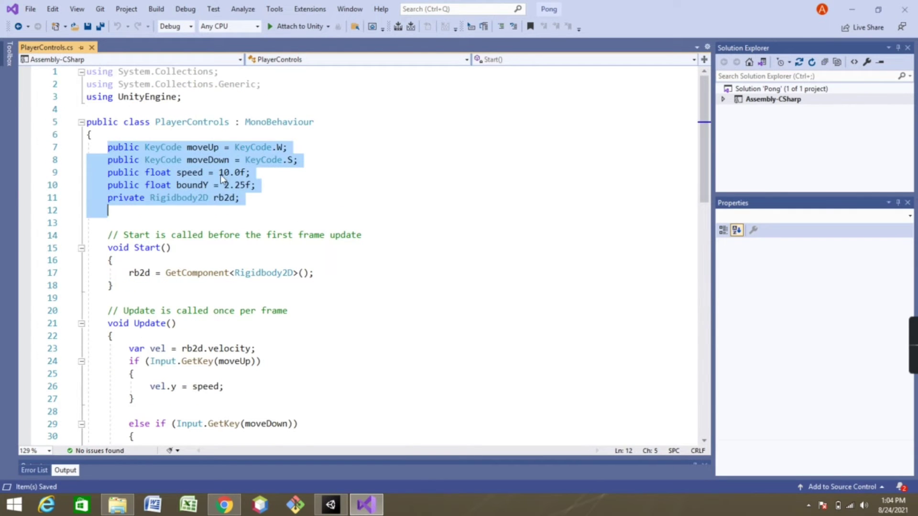
click(219, 174)
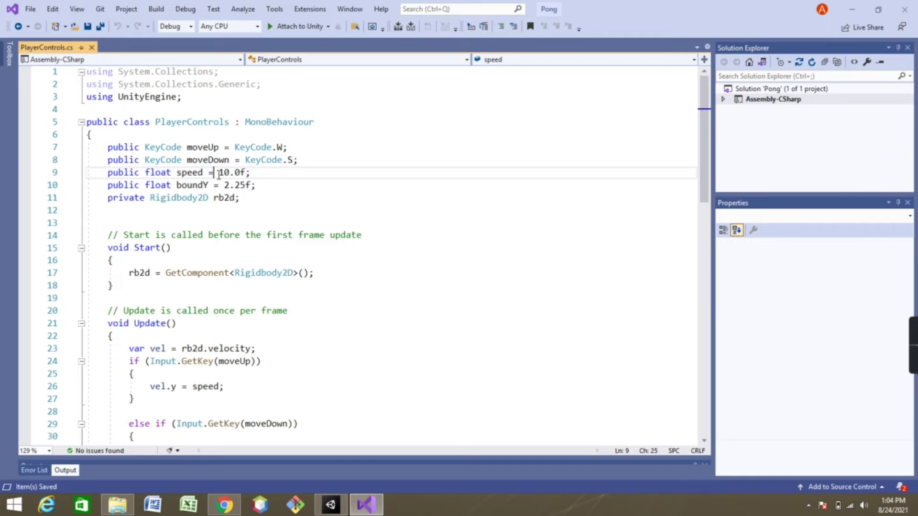
click(330, 504)
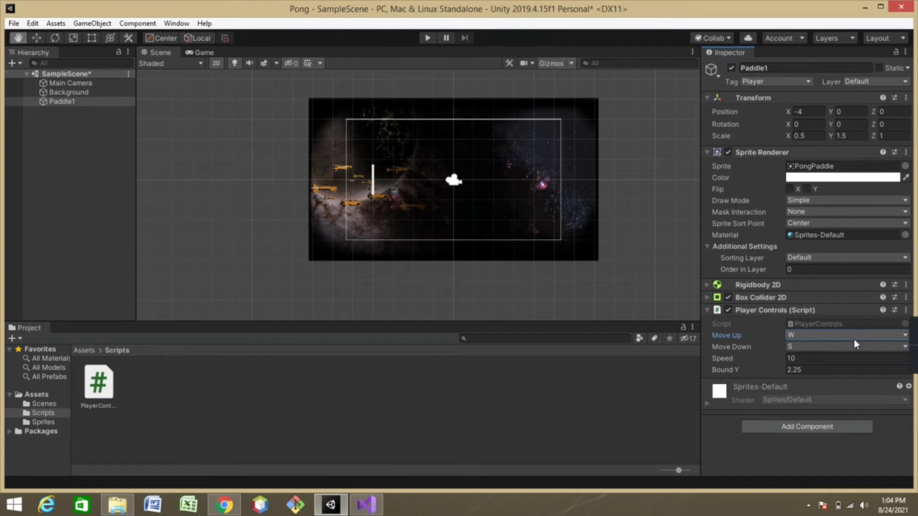
Step: Duplicate Paddle1 and rename the copy to Paddle2
right_click(82, 104)
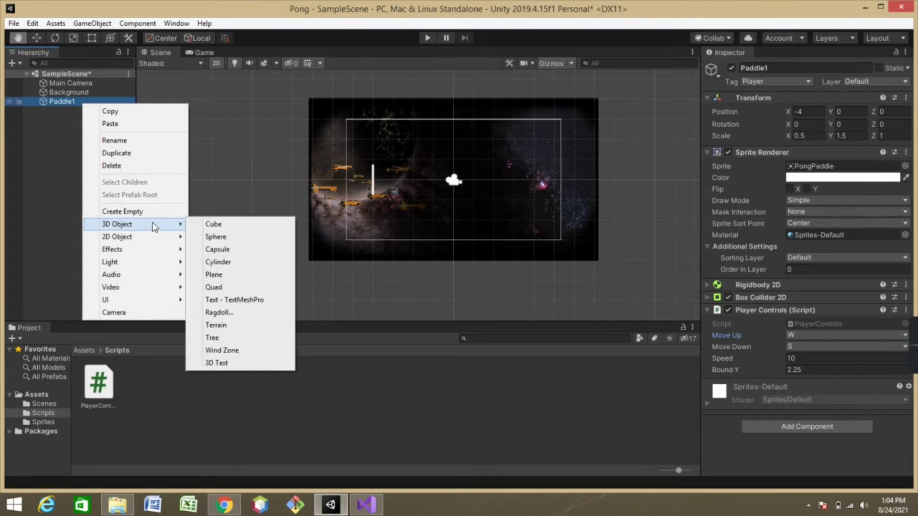
click(146, 155)
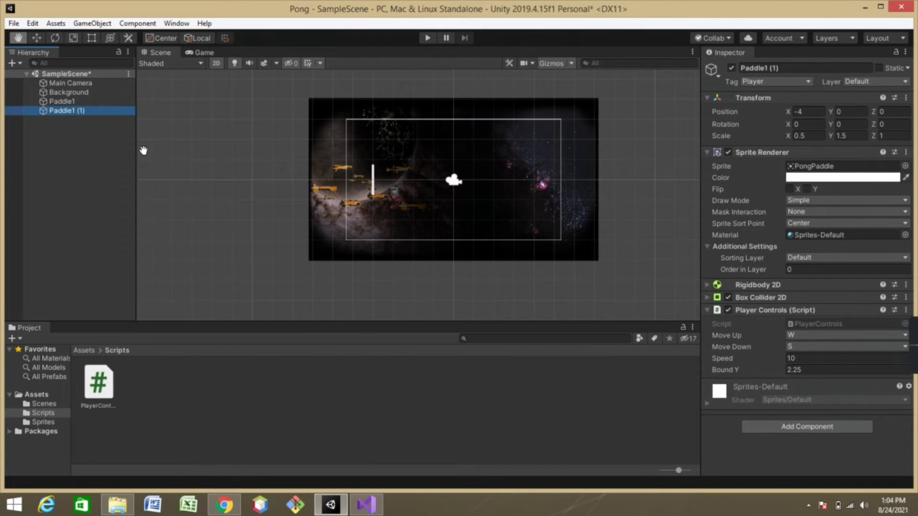
right_click(106, 111)
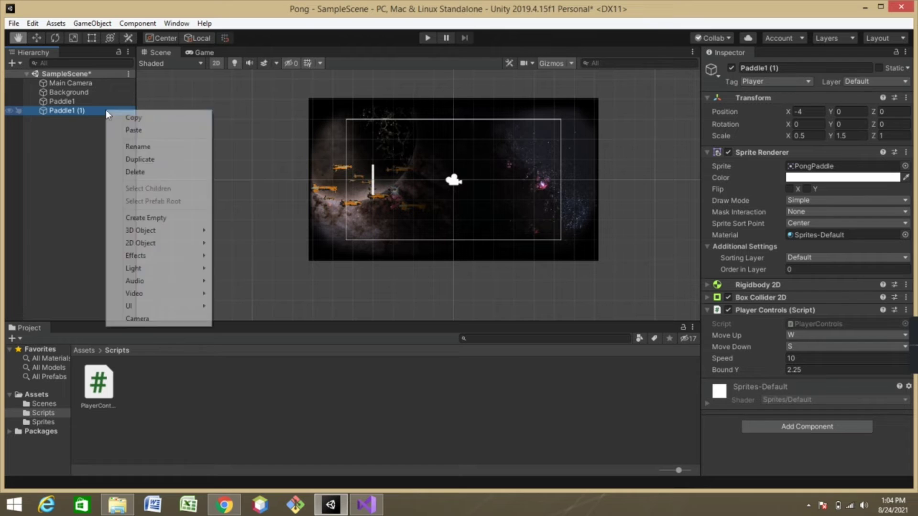
click(139, 147)
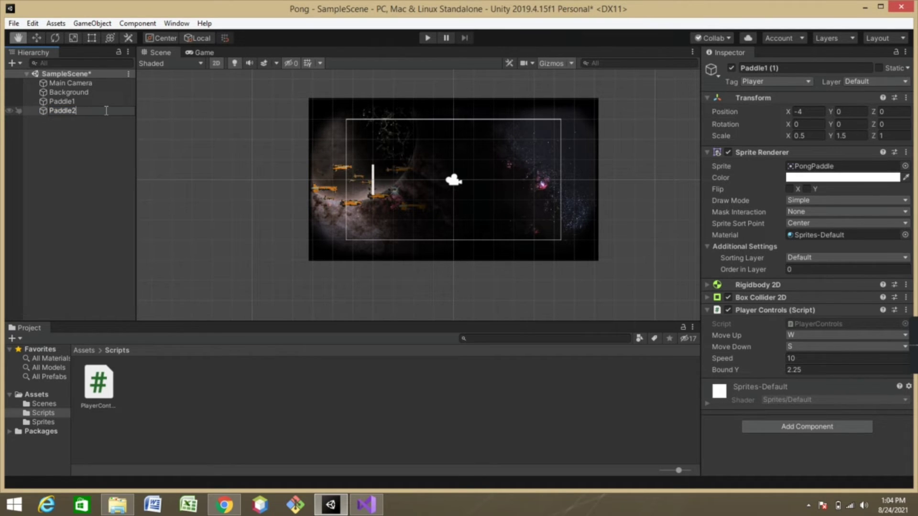
key(Return)
click(102, 130)
click(96, 110)
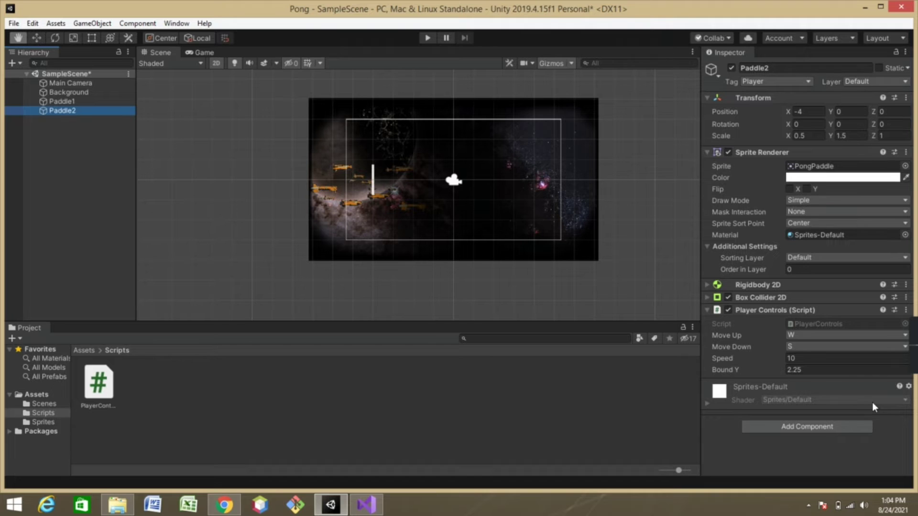
Step: Set Paddle2's Move Up key to Up Arrow and Move Down to Down Arrow
click(894, 336)
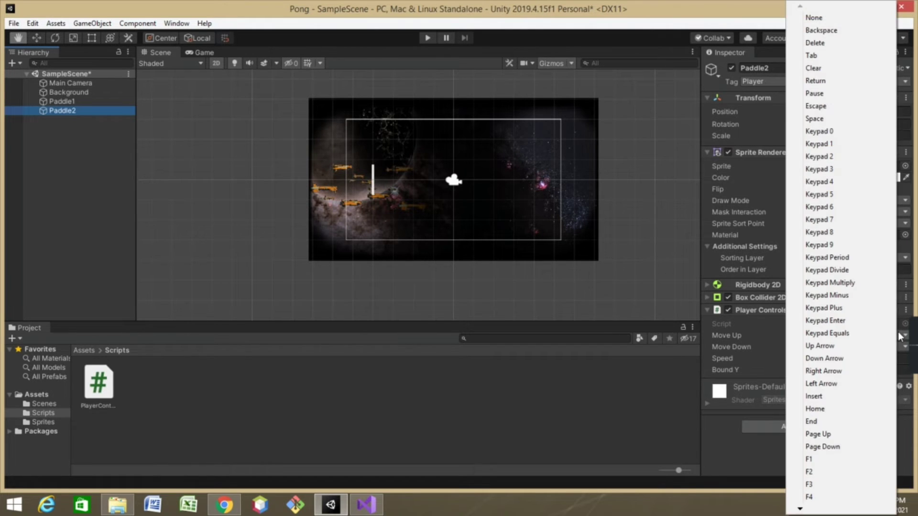
click(845, 346)
click(869, 351)
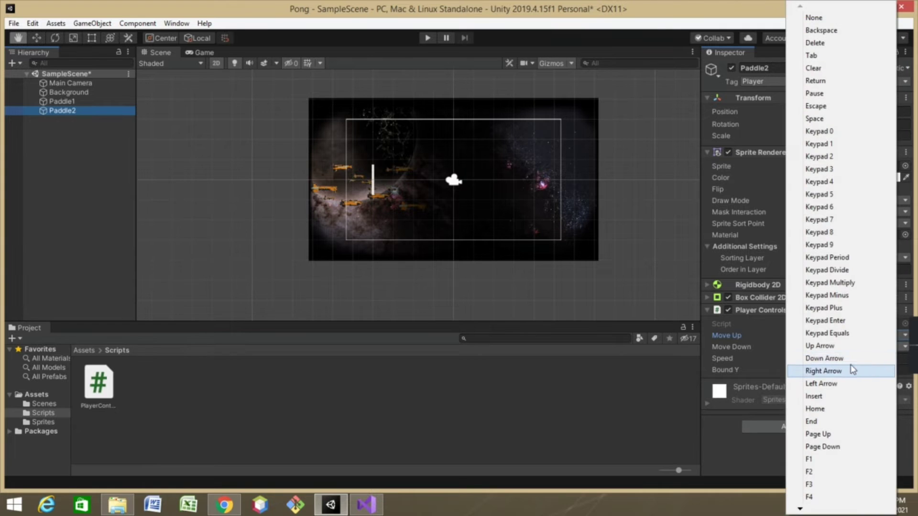
click(851, 358)
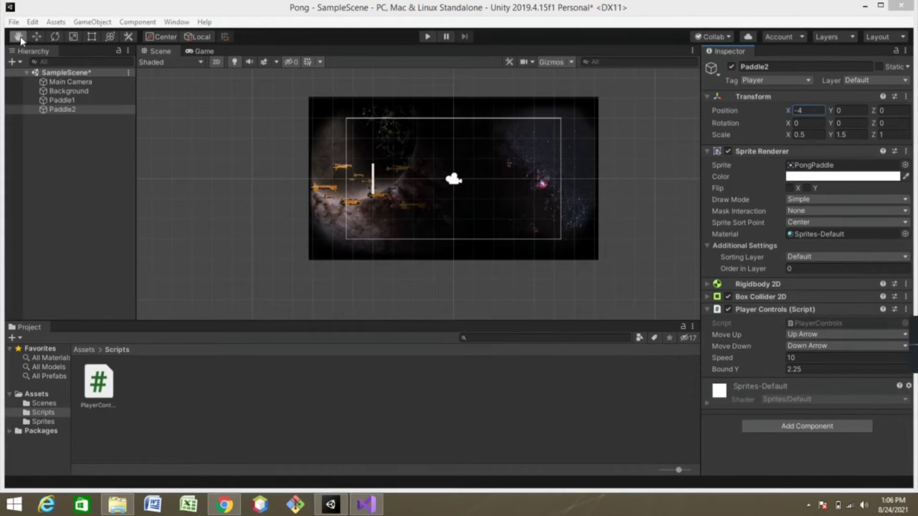
Step: Move Paddle2 to the right side at Position X 4 and start Play mode
scroll(479, 222, up, 3)
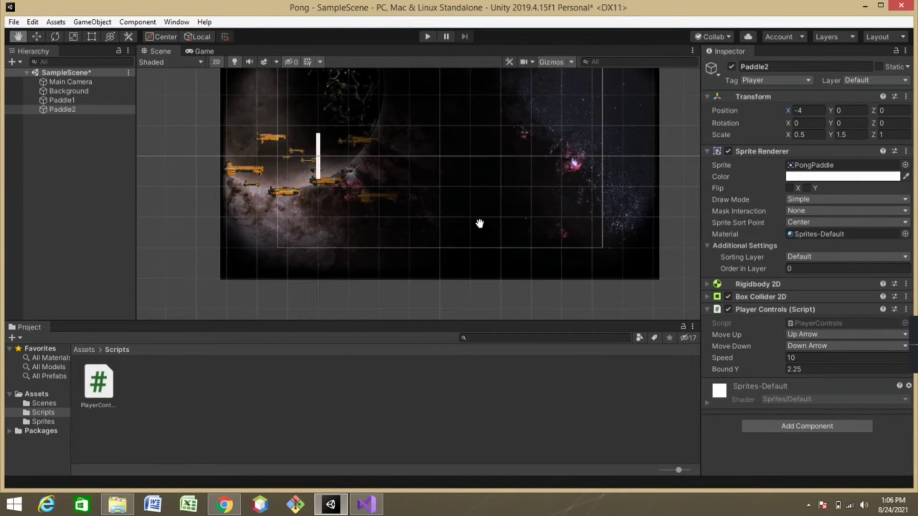
drag(477, 211, 469, 227)
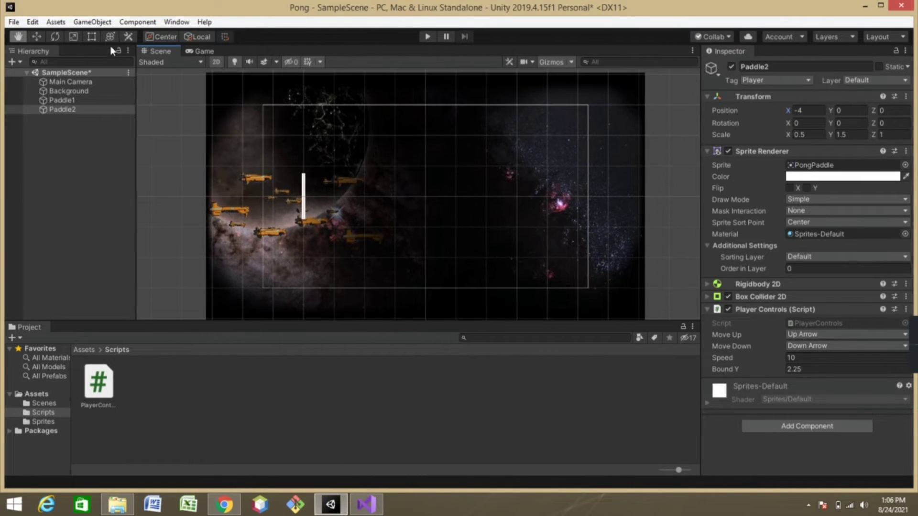
click(91, 36)
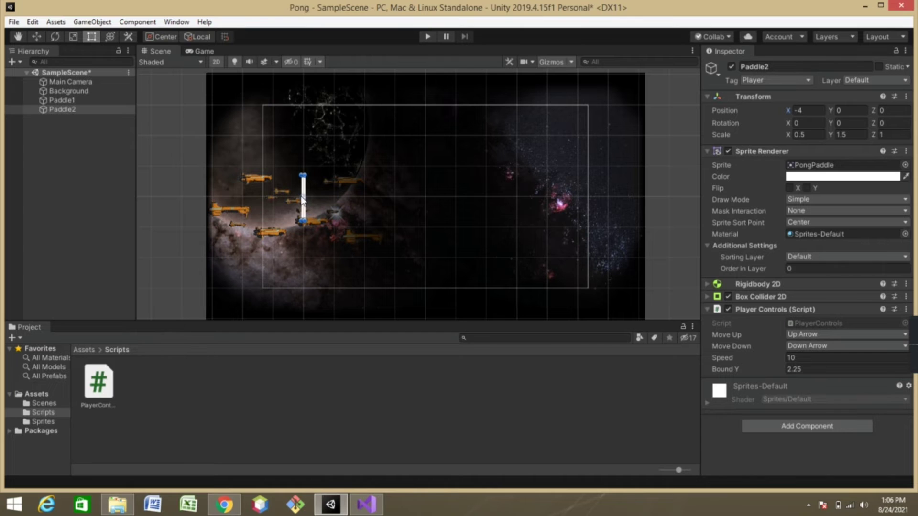
mouse_move(303, 200)
mouse_down()
mouse_move(509, 207)
mouse_move(504, 199)
mouse_up()
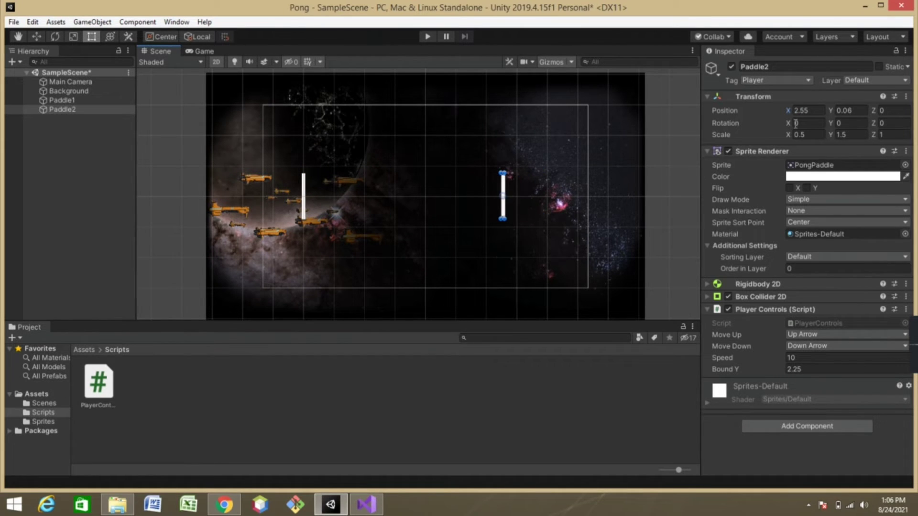
click(807, 111)
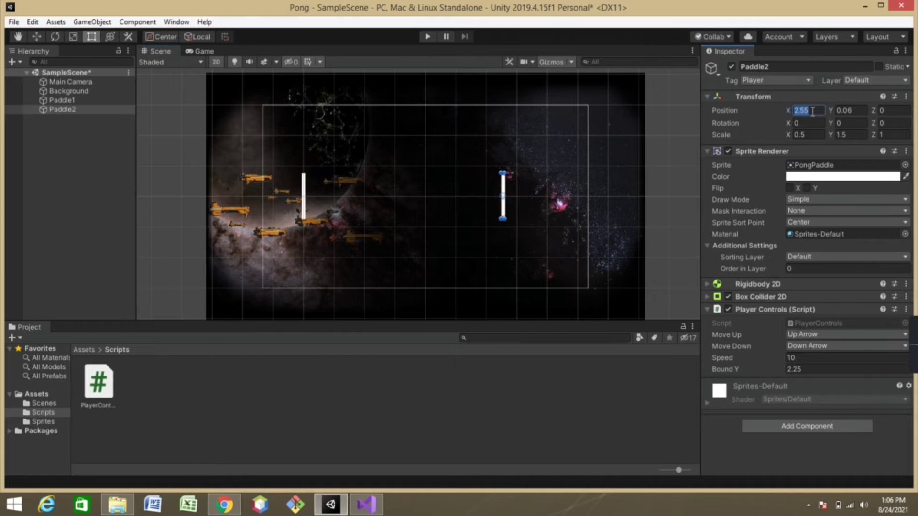
key(BackSpace)
text(4)
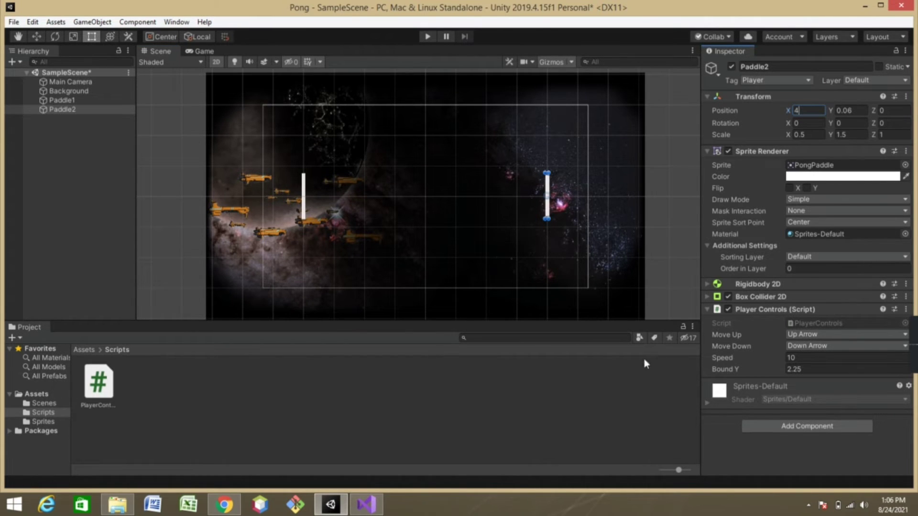
click(633, 404)
click(426, 38)
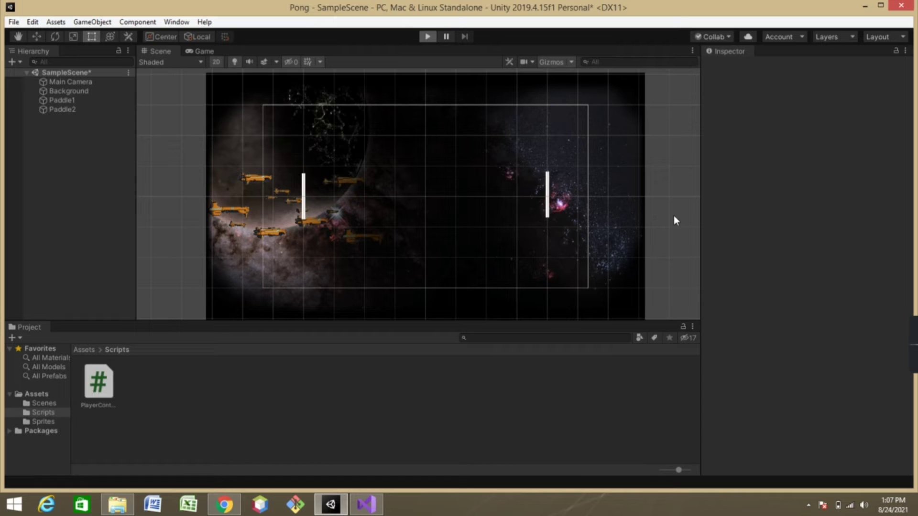
Step: Move the paddles with W/S and Up/Down Arrow, then exit Play mode
key(Up)
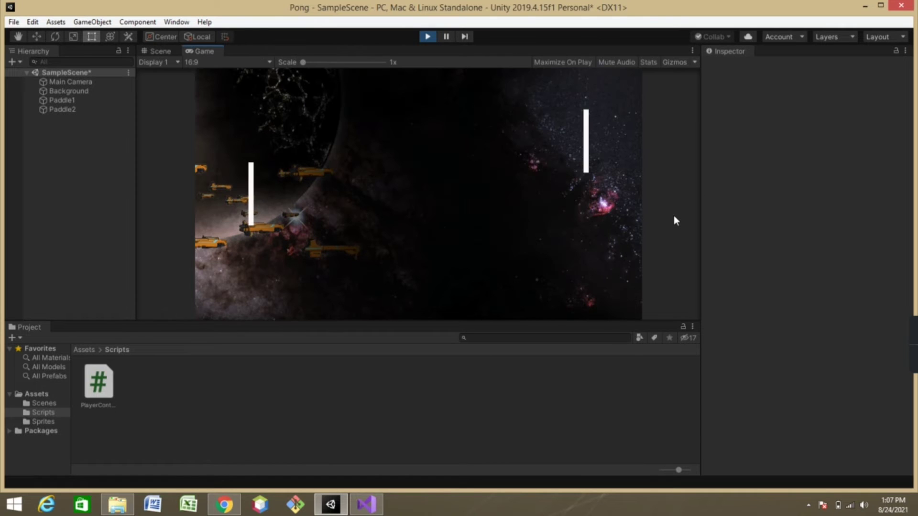
key(Up)
key(Down)
key(Up)
key(Up)
key(w)
key(s)
key(w)
key(Down)
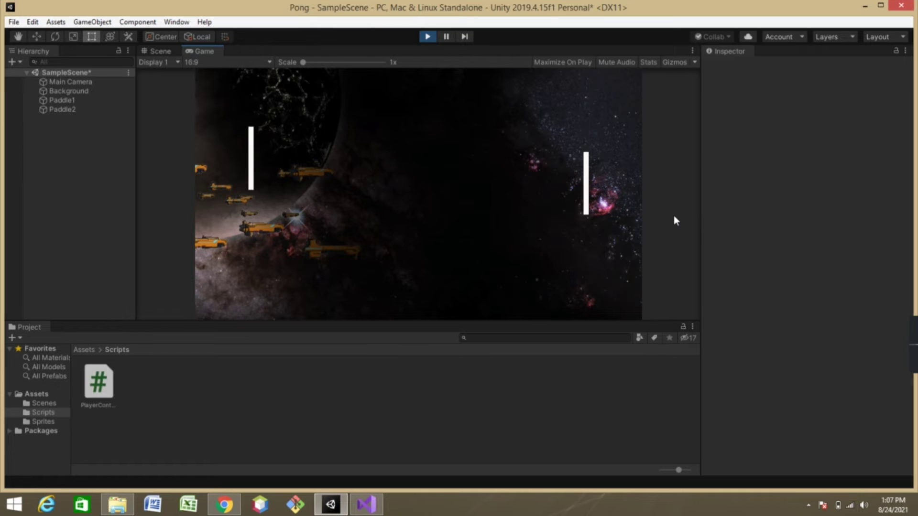
key(s)
key(Up)
key(w)
key(s)
key(Up)
key(Down)
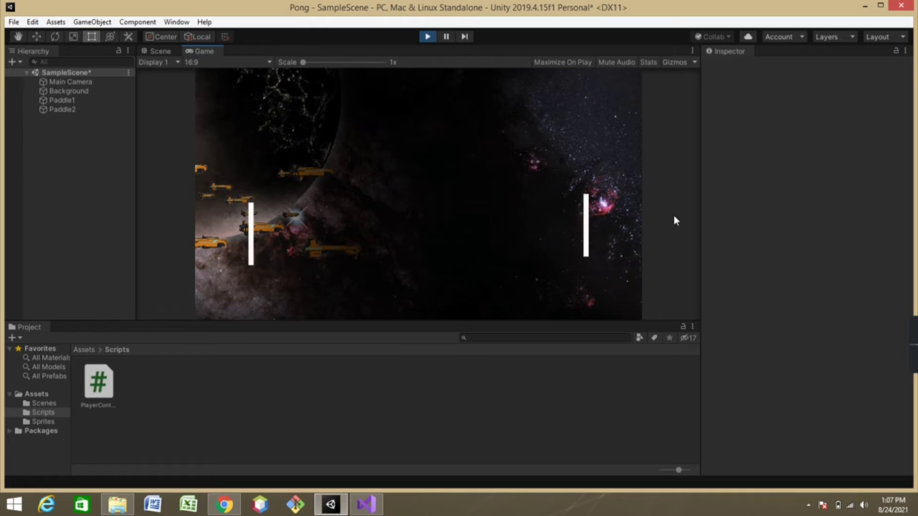
click(428, 38)
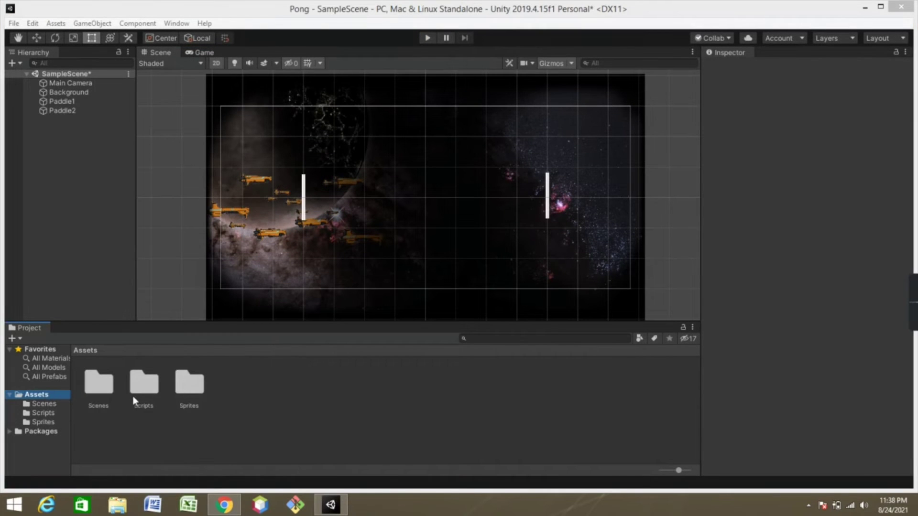
Step: Drag the Ball sprite from Assets > Sprites to the field centre and select the new Ball object
double_click(150, 400)
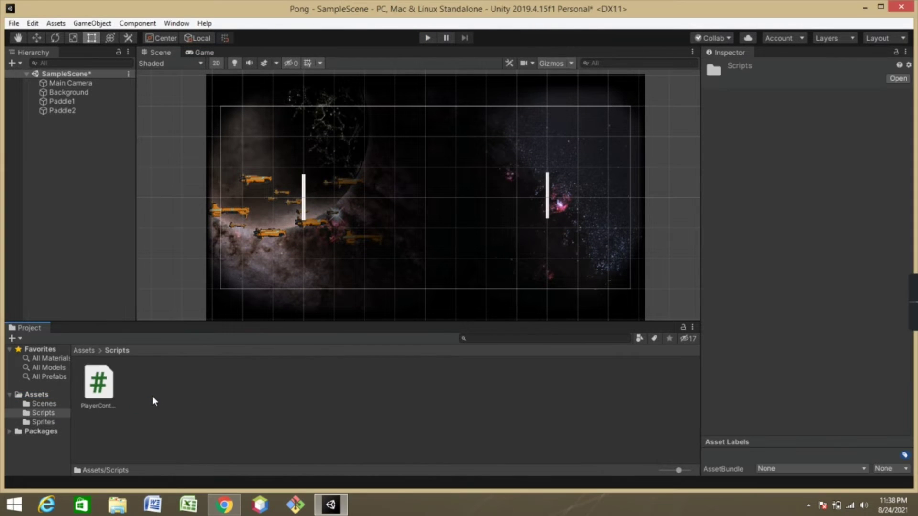
click(44, 397)
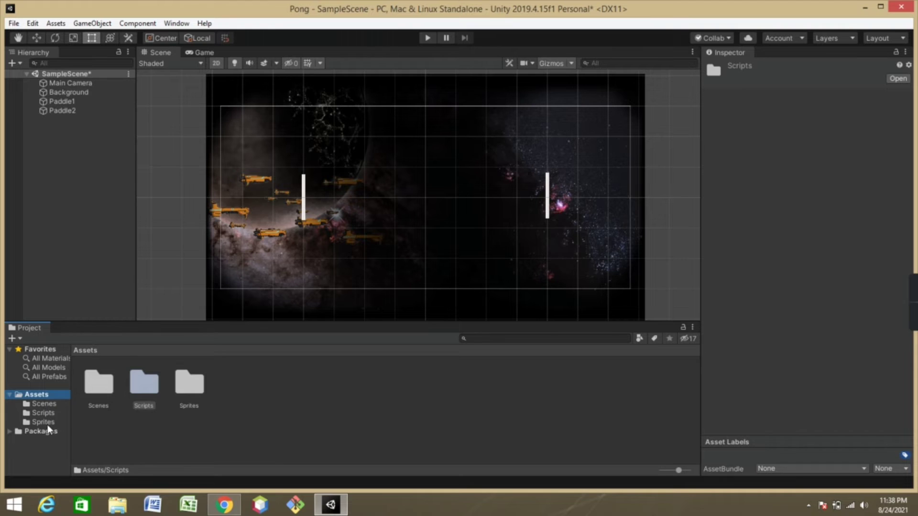
click(42, 423)
click(190, 390)
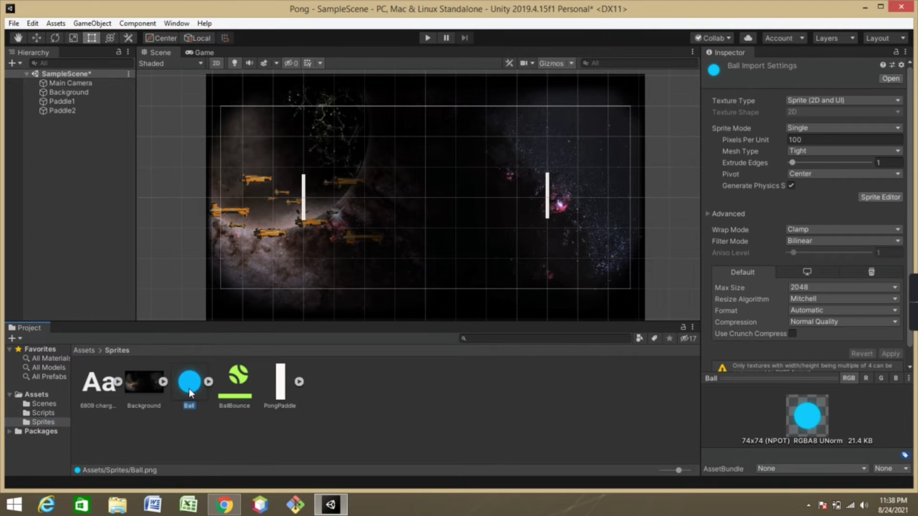
drag(188, 388, 409, 208)
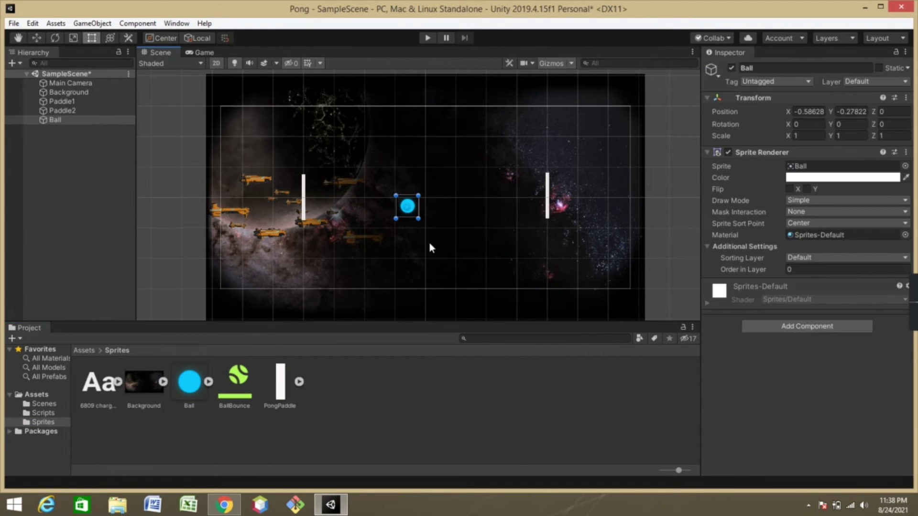
click(56, 123)
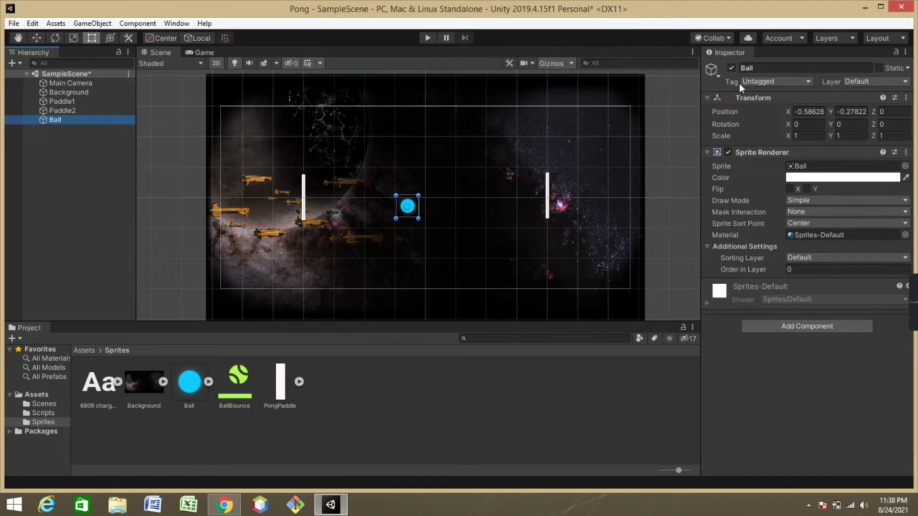
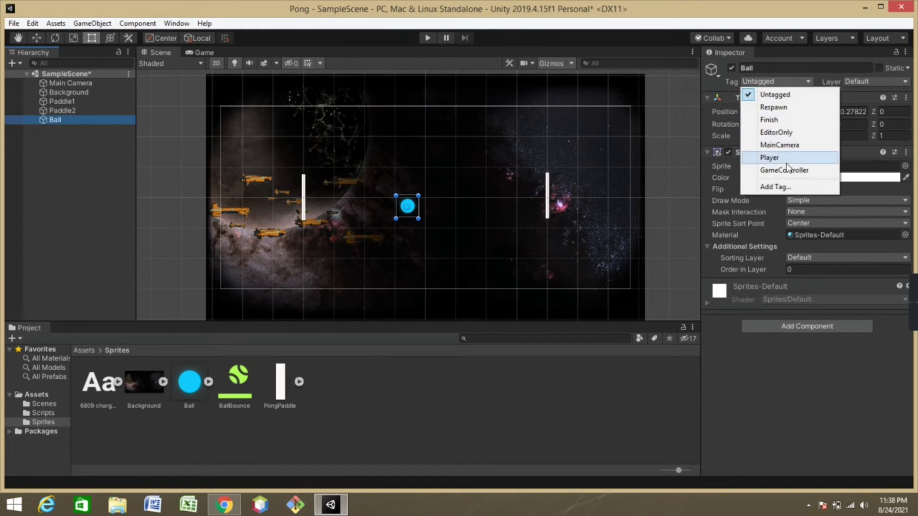
Step: Create a new tag named Ball in the Tags list and save it
click(769, 188)
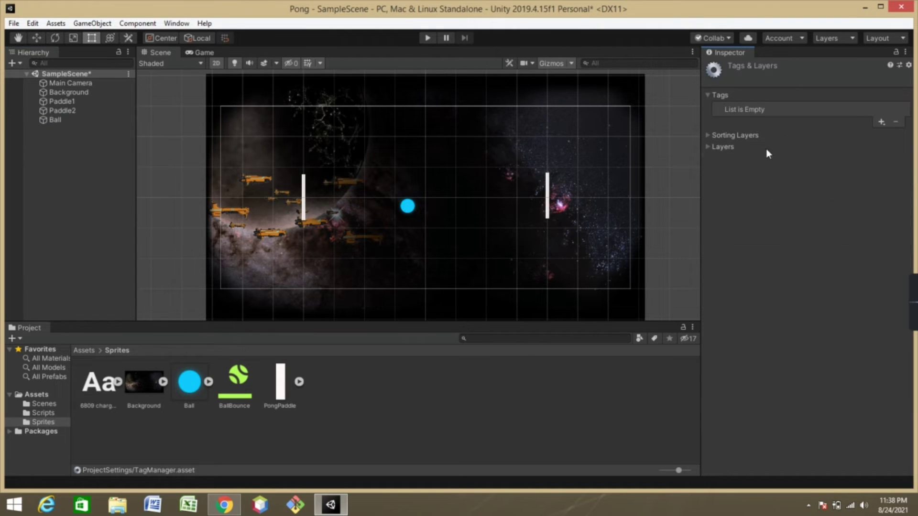
click(879, 122)
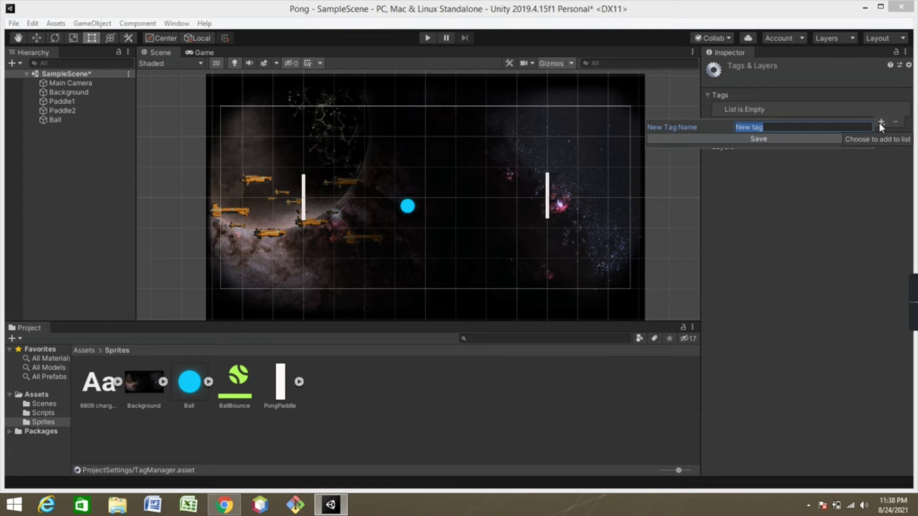
key(BackSpace)
text(Ball)
click(780, 139)
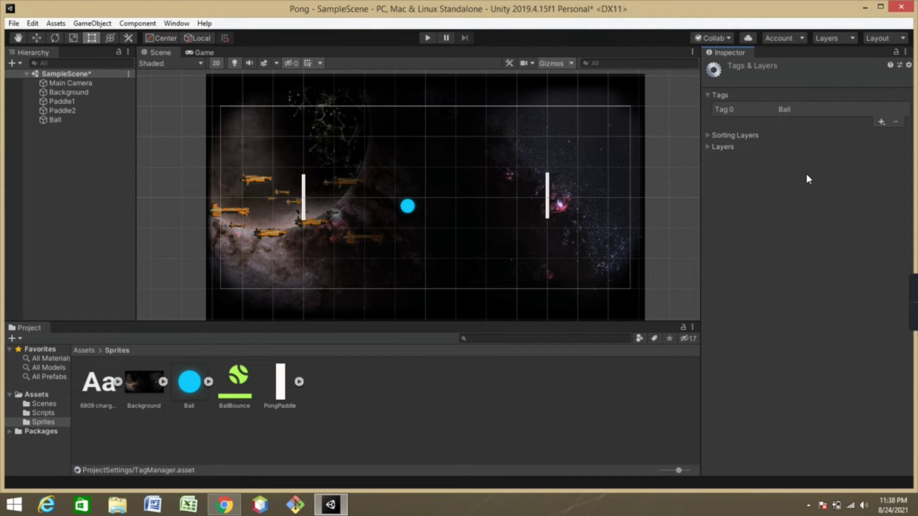
Step: Set the Ball object's Tag to Ball
click(67, 122)
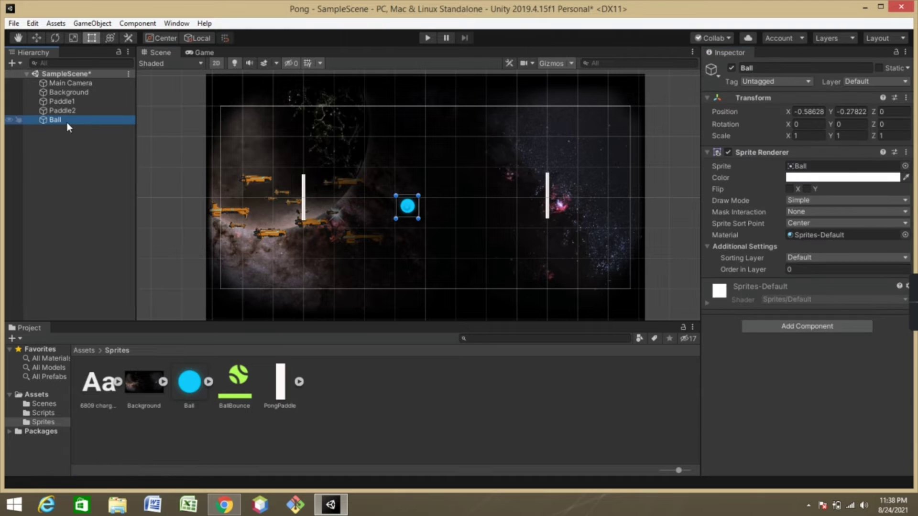
click(776, 80)
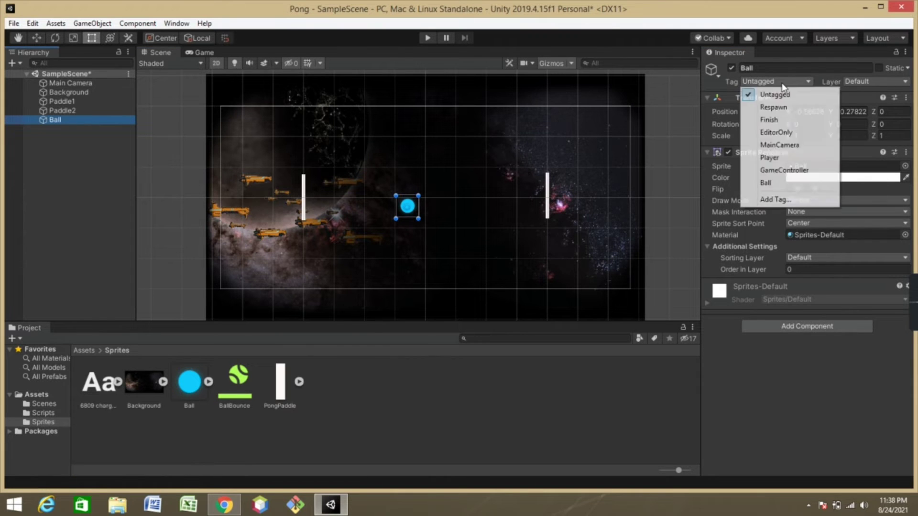
click(786, 190)
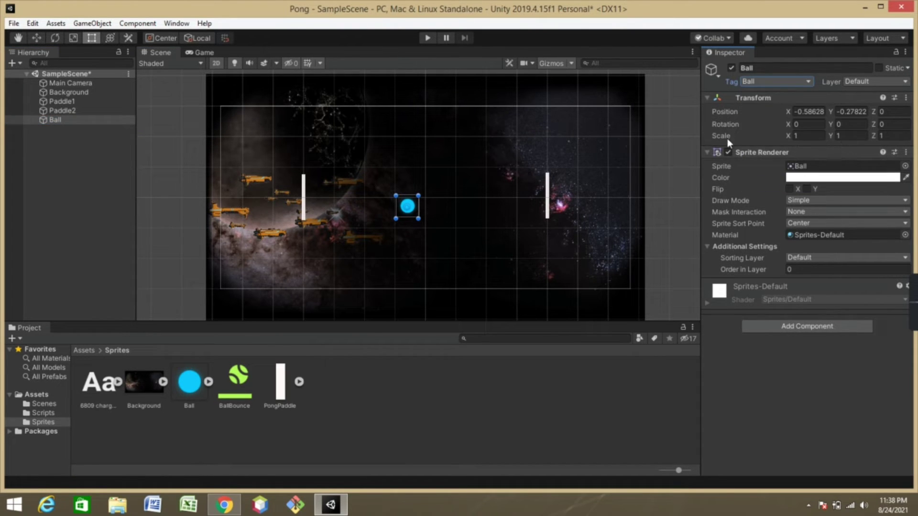
Step: Set the Ball's Transform Scale X and Y to 0.5 in the Inspector
click(806, 135)
key(BackSpace)
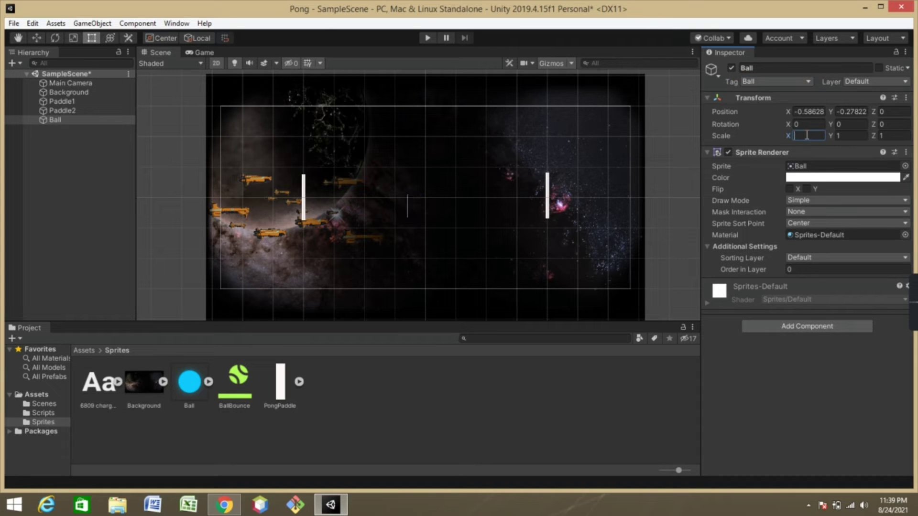
text(0.5)
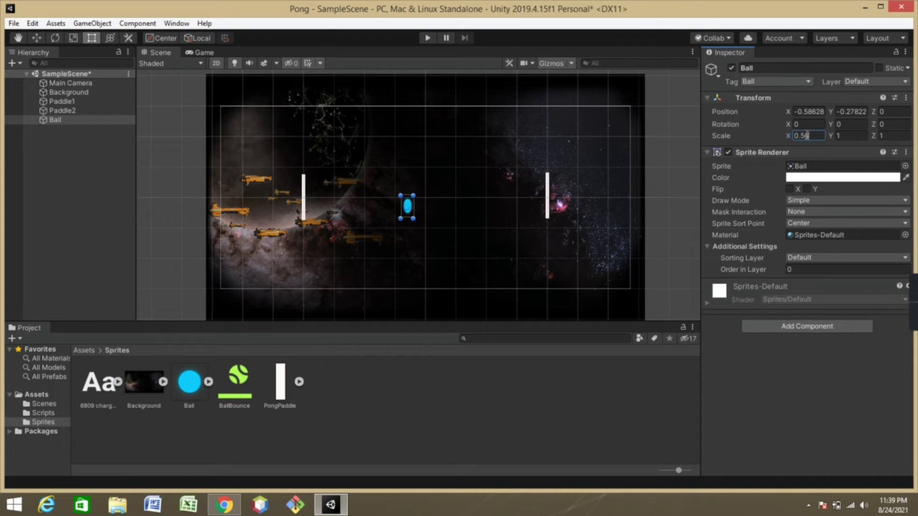
click(853, 136)
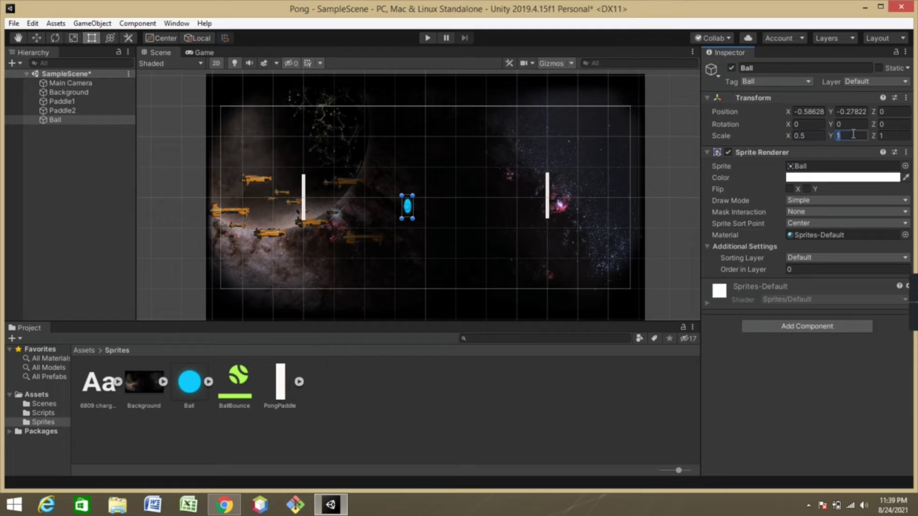
key(BackSpace)
text(0.5)
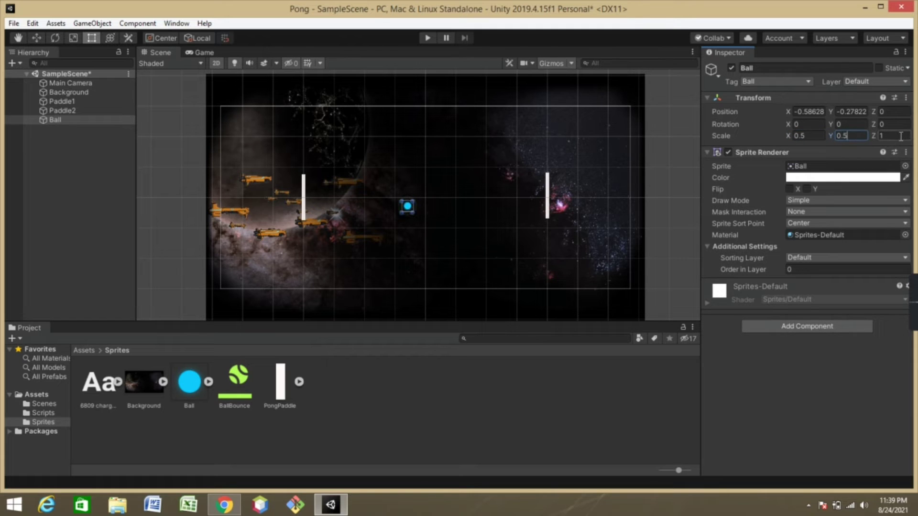
click(355, 226)
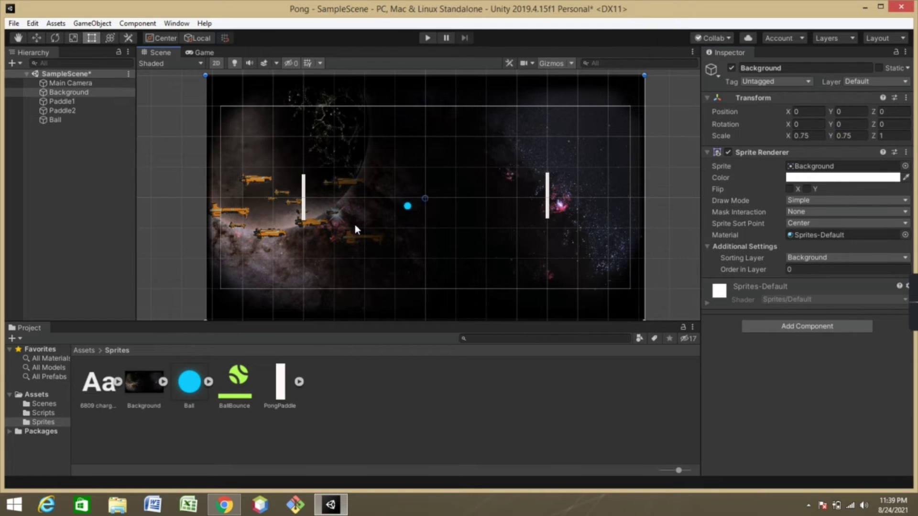
click(407, 209)
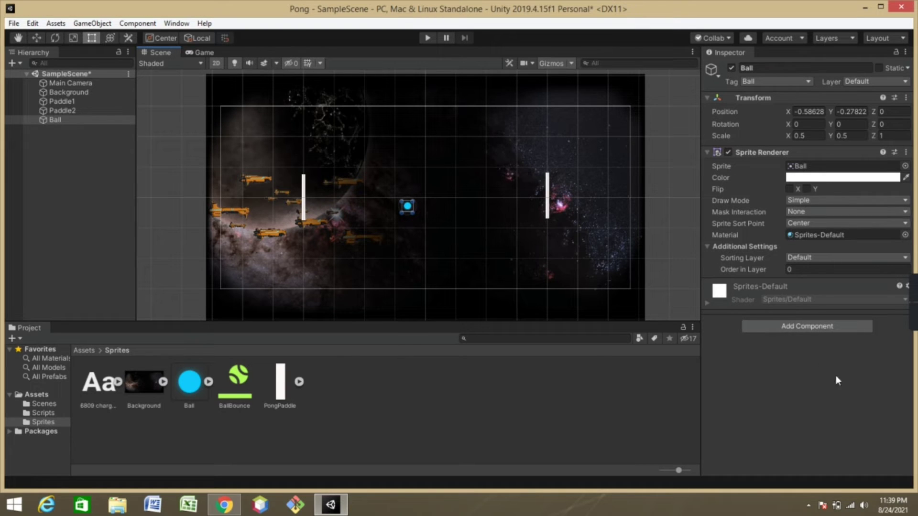
Step: Add a Rigidbody 2D component to the Ball by searching 'rig'
click(807, 329)
text(ci)
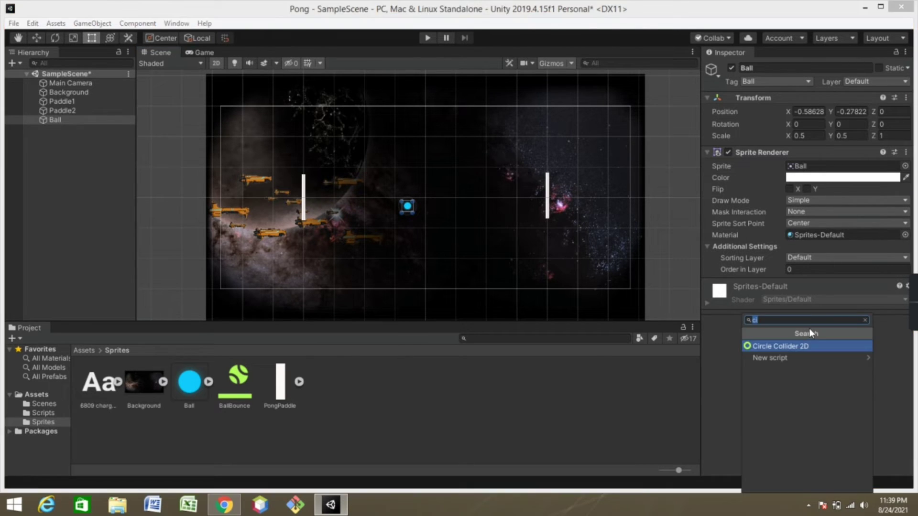
key(BackSpace)
key(BackSpace)
text(r)
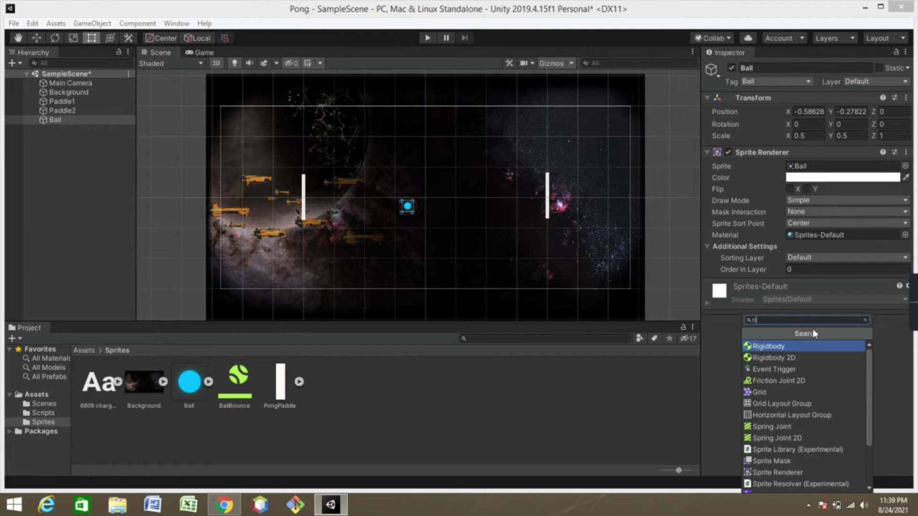
text(ig)
key(Down)
key(Return)
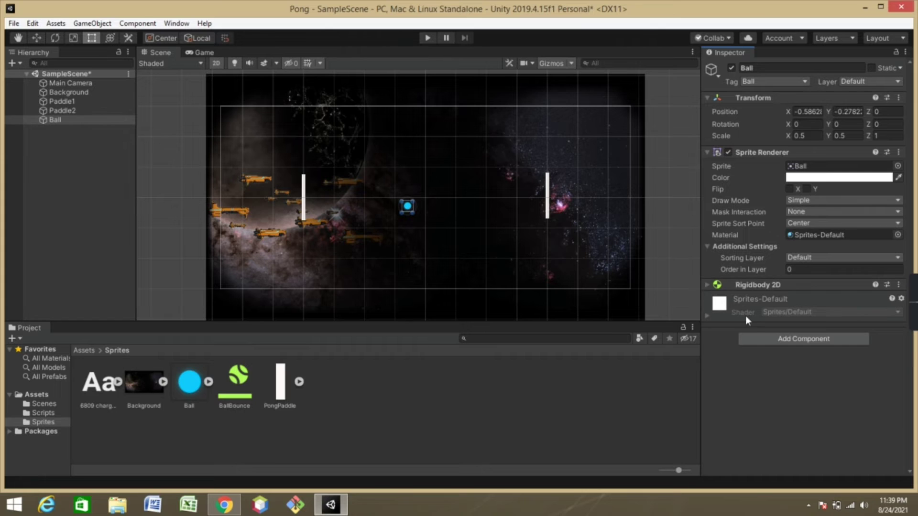
Step: Add a Circle Collider 2D component to the Ball by searching 'ci'
click(756, 338)
key(BackSpace)
text(cir)
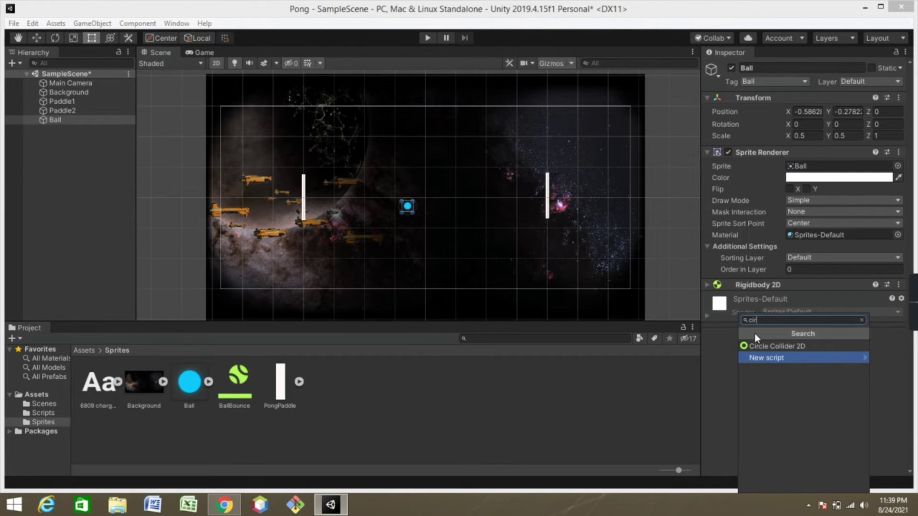
key(Up)
click(795, 346)
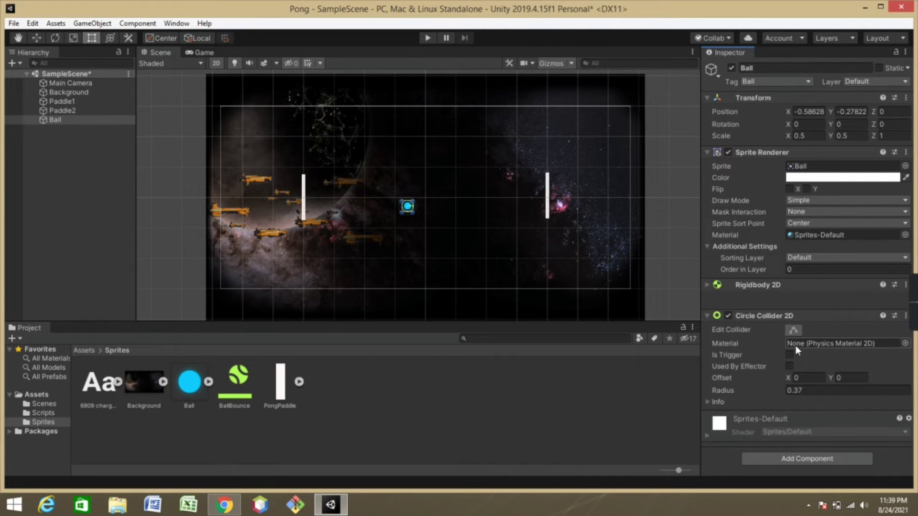
click(707, 284)
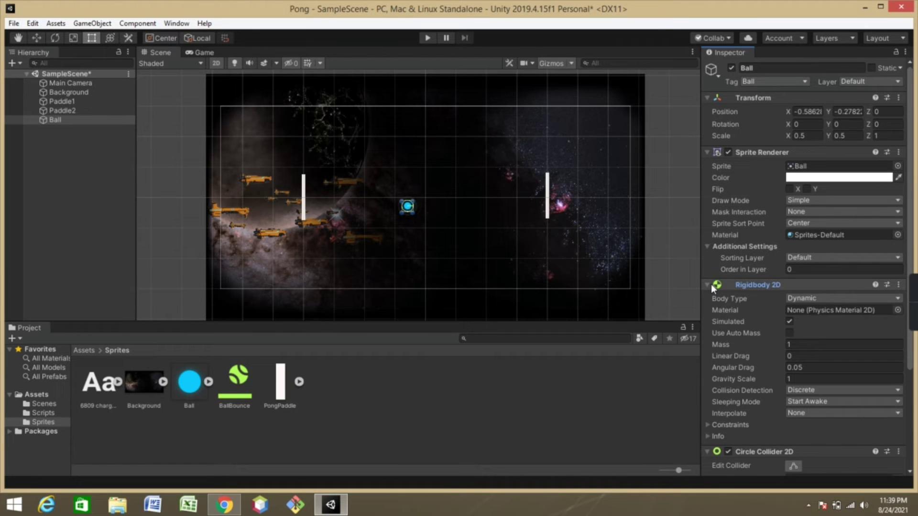
click(711, 284)
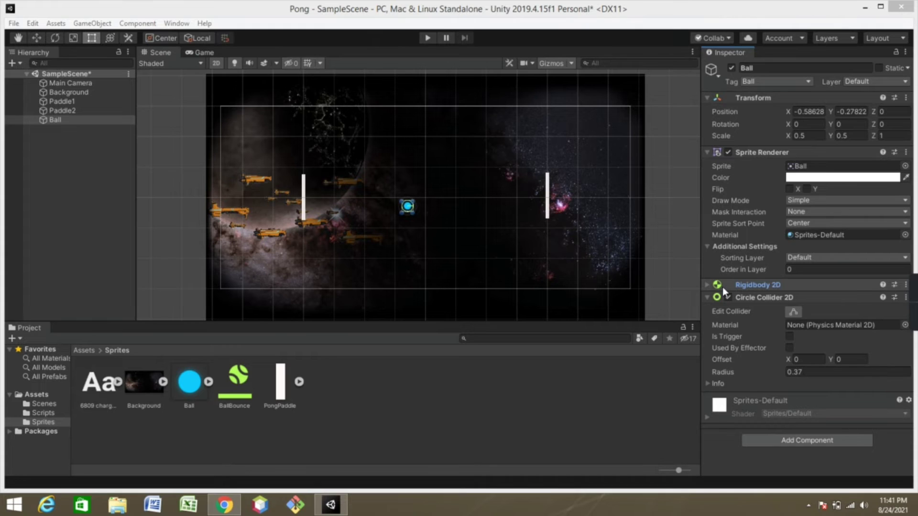
click(820, 372)
key(BackSpace)
key(BackSpace)
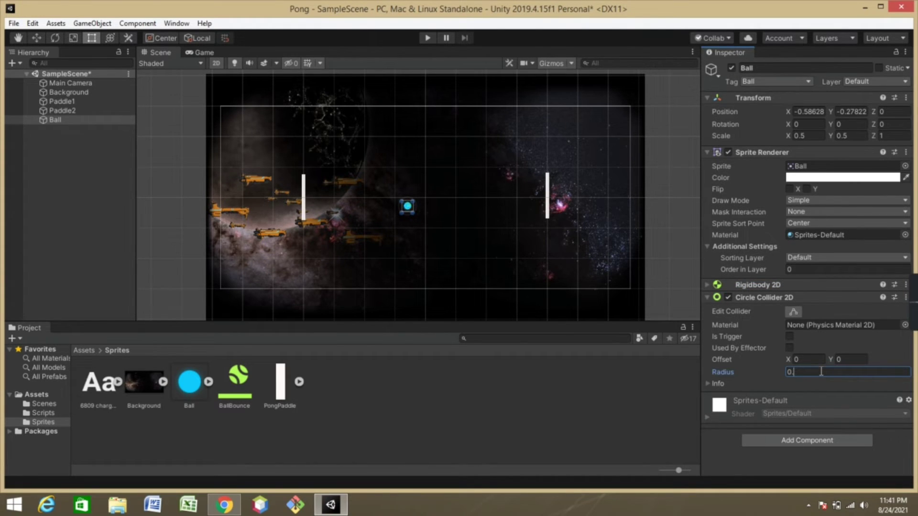
text(23)
click(811, 386)
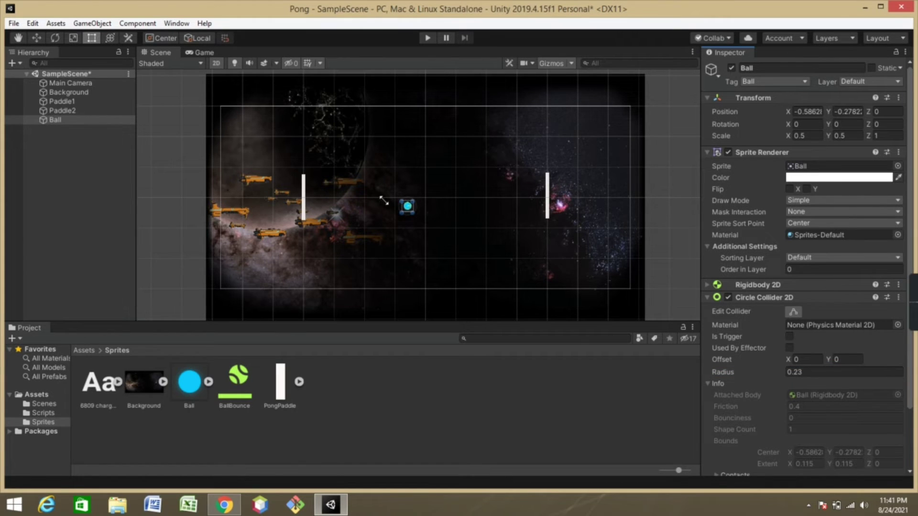
click(17, 39)
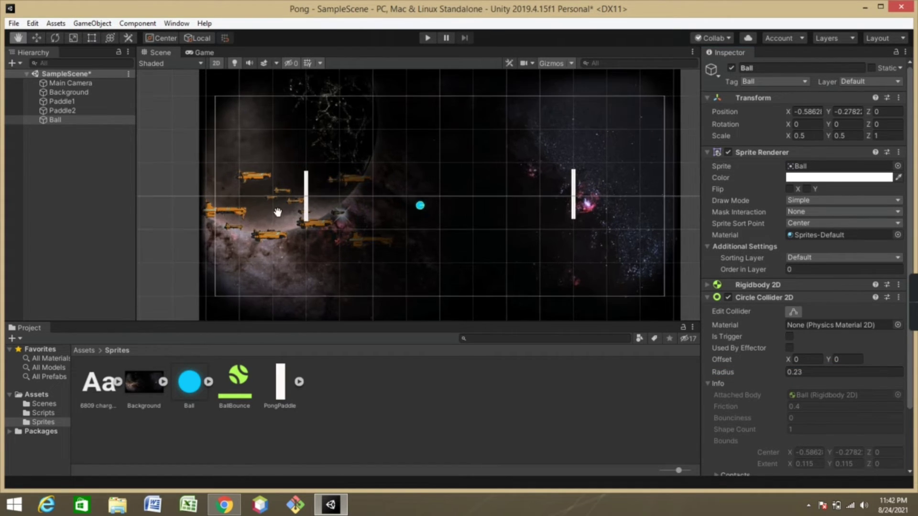
scroll(286, 211, up, 5)
drag(575, 260, 529, 260)
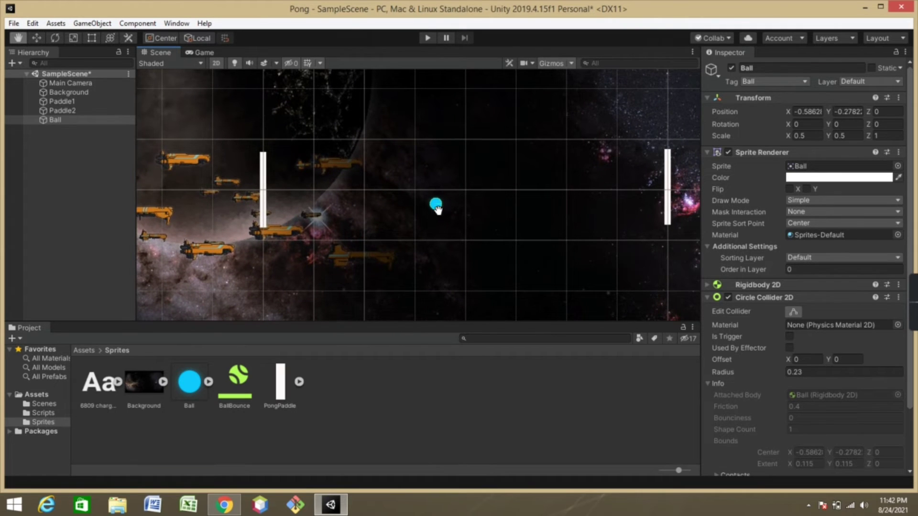
scroll(479, 245, up, 2)
scroll(479, 245, up, 3)
scroll(480, 245, up, 2)
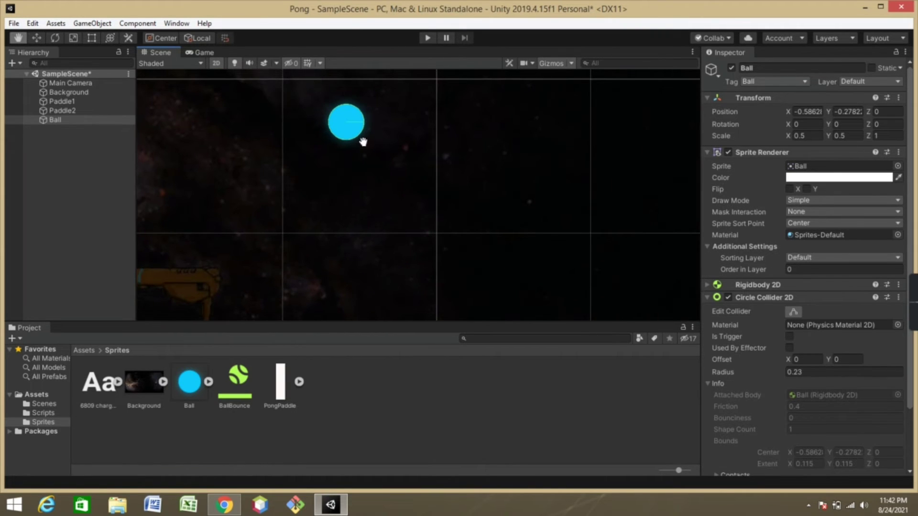
click(820, 374)
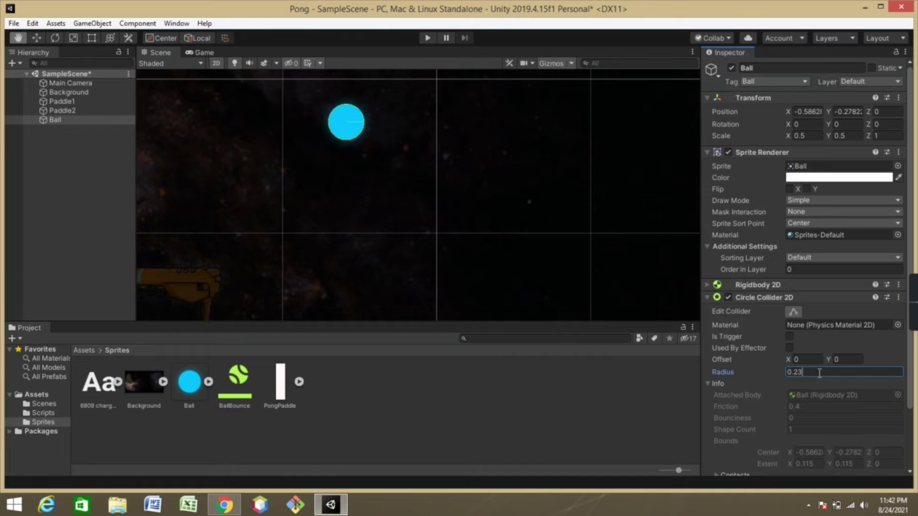
text(0.37)
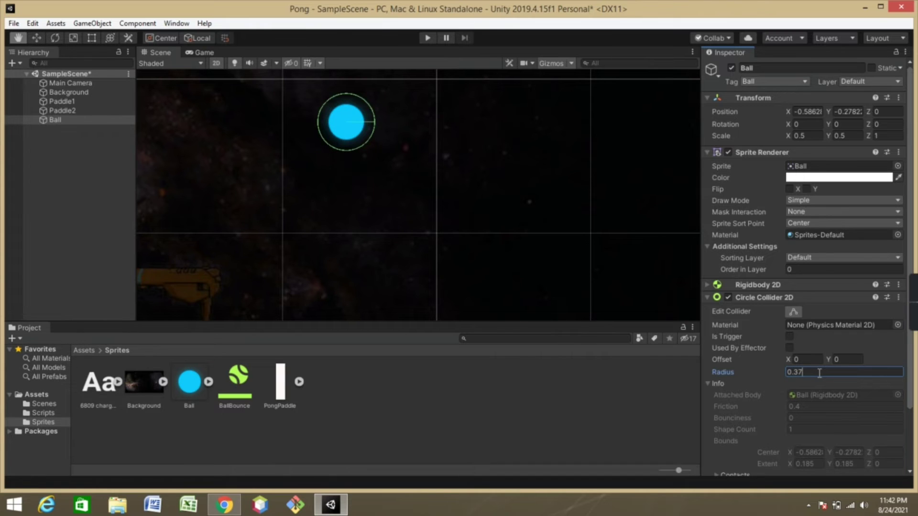
key(BackSpace)
key(BackSpace)
text(23)
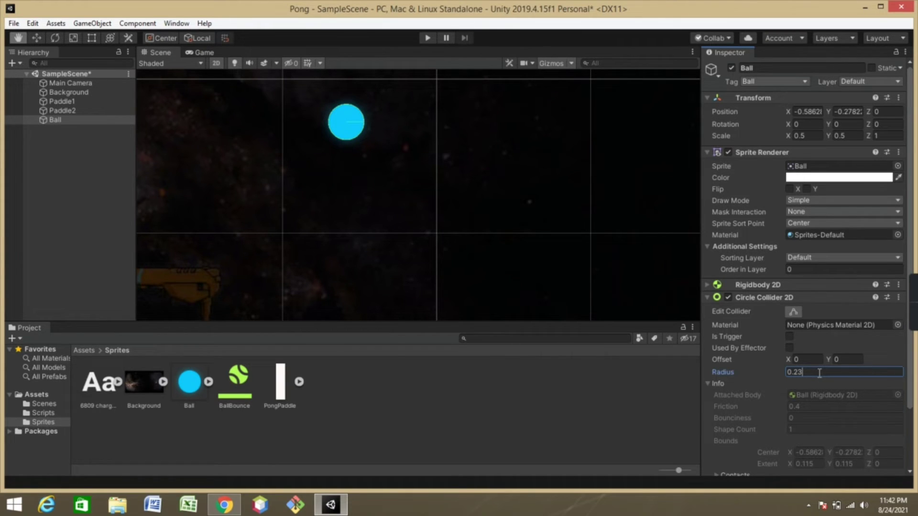
click(620, 406)
click(83, 118)
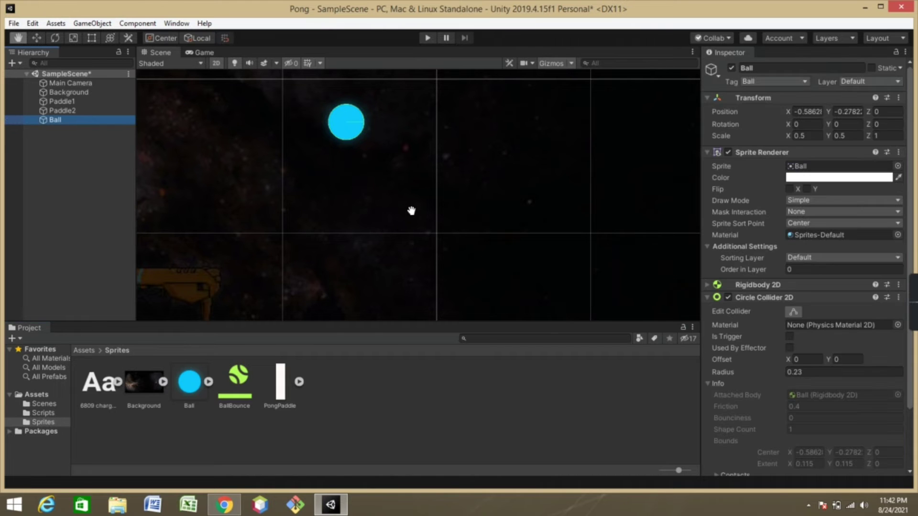
drag(402, 196, 413, 211)
scroll(414, 211, down, 5)
scroll(415, 210, down, 3)
scroll(414, 211, down, 2)
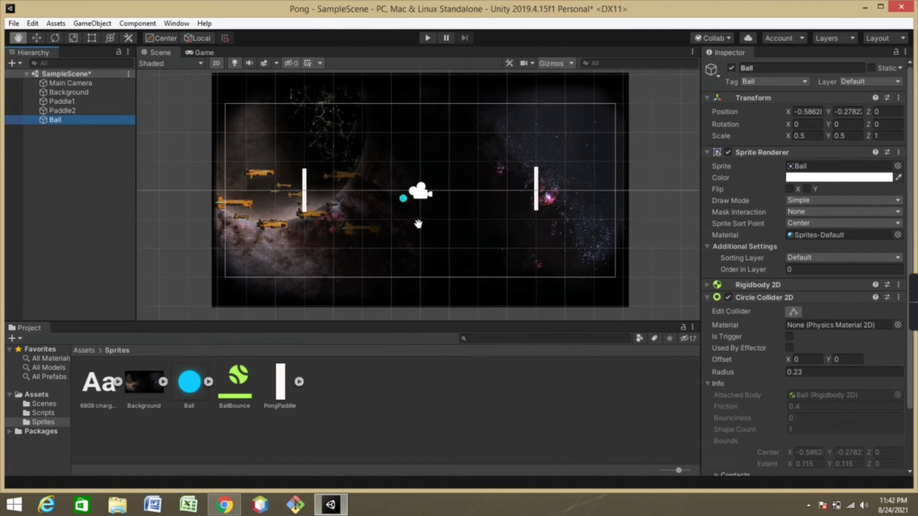
scroll(905, 245, down, 3)
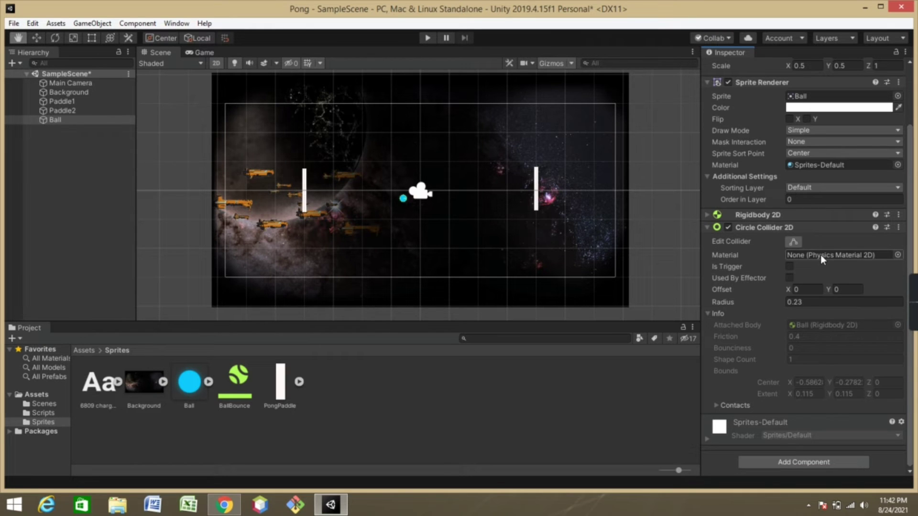
Step: Assign the BallBounce physics material (friction 0, bounciness 1) to the Ball's Circle Collider 2D
click(243, 380)
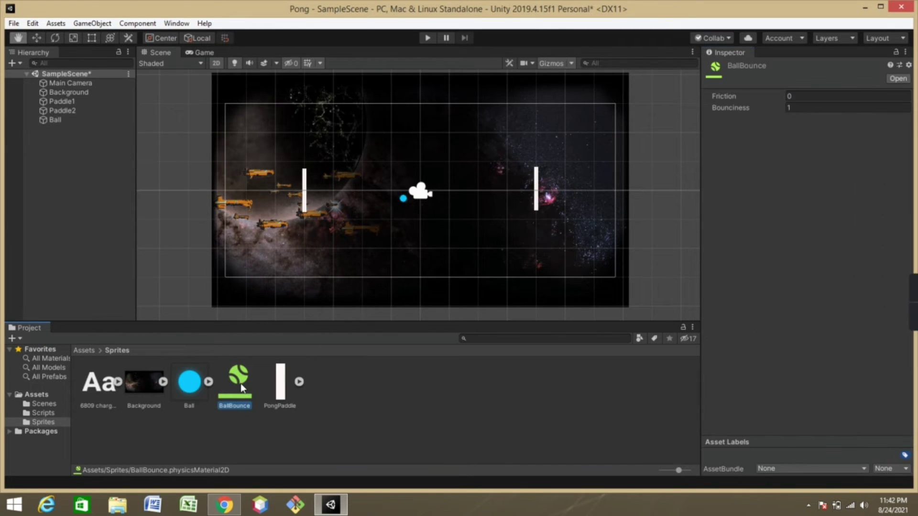
click(55, 119)
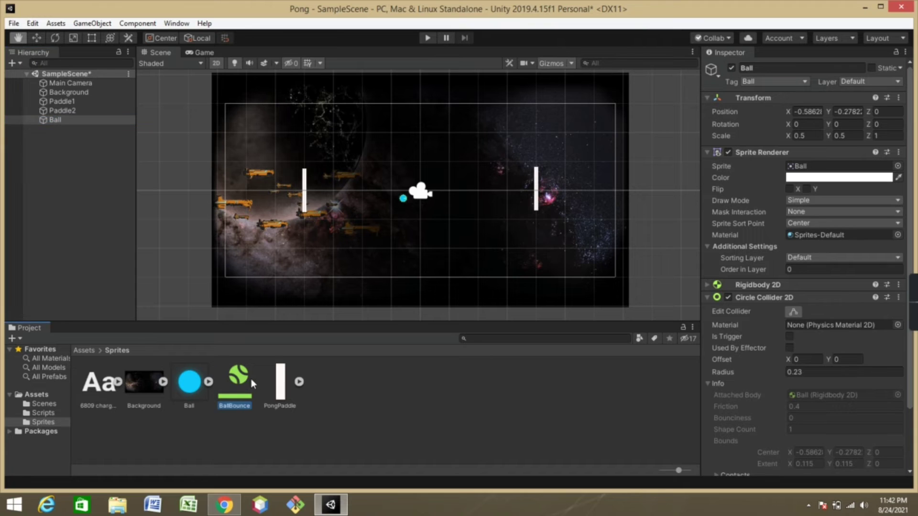
mouse_move(241, 380)
mouse_down()
mouse_move(736, 299)
mouse_move(814, 325)
mouse_up()
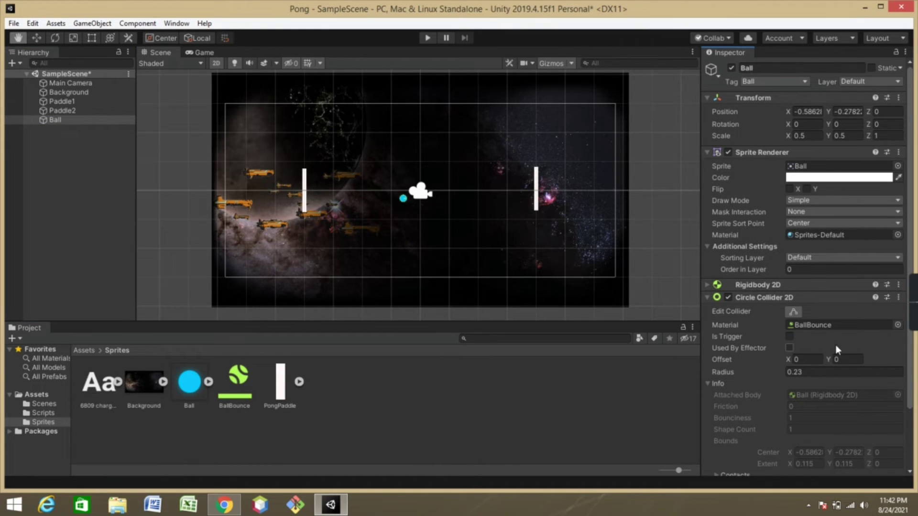
click(707, 285)
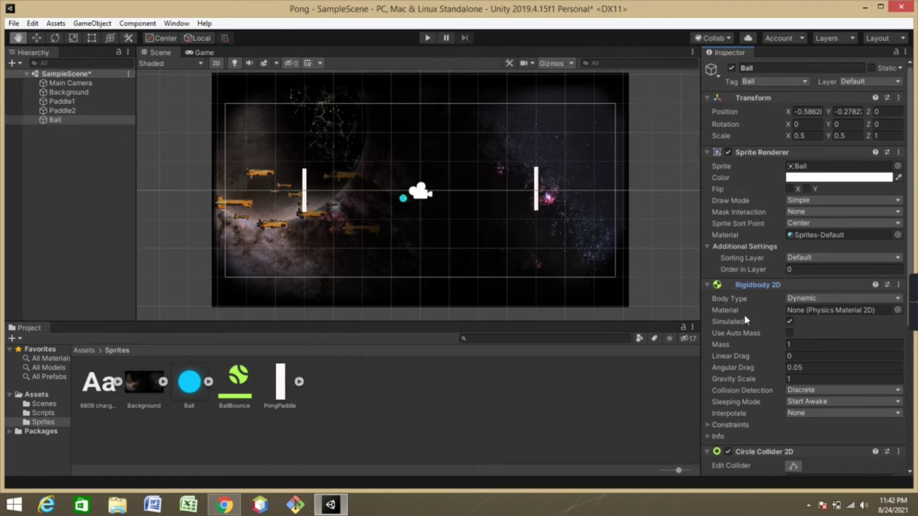
Step: Set Rigidbody 2D mass 0.1, angular drag 0, gravity scale 0, then run the game to test
click(801, 344)
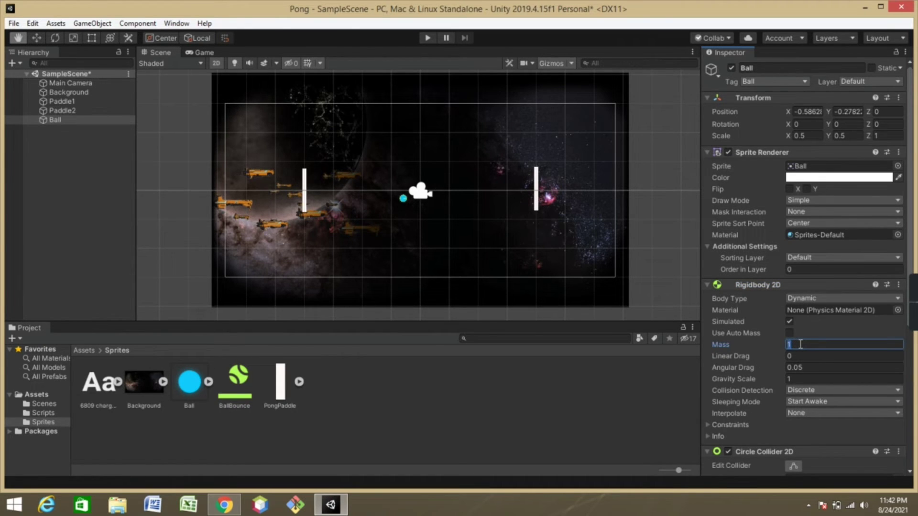
text(0.)
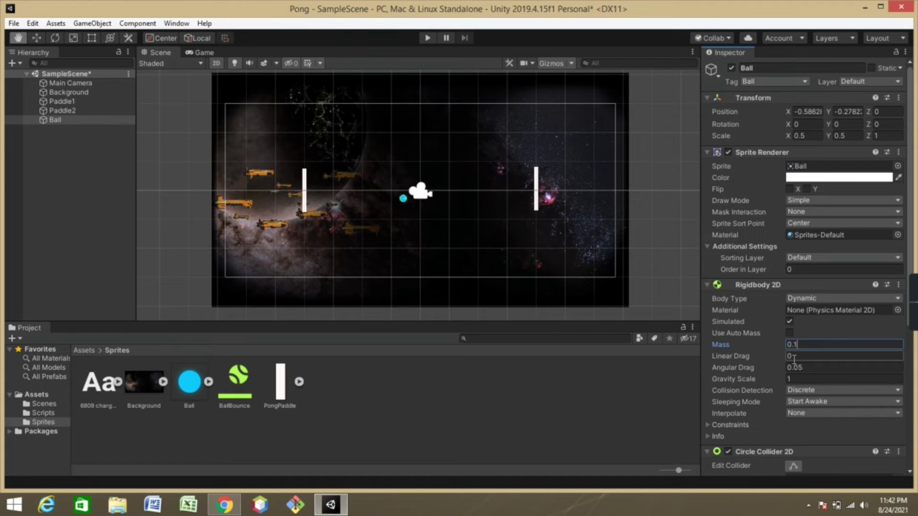
click(822, 367)
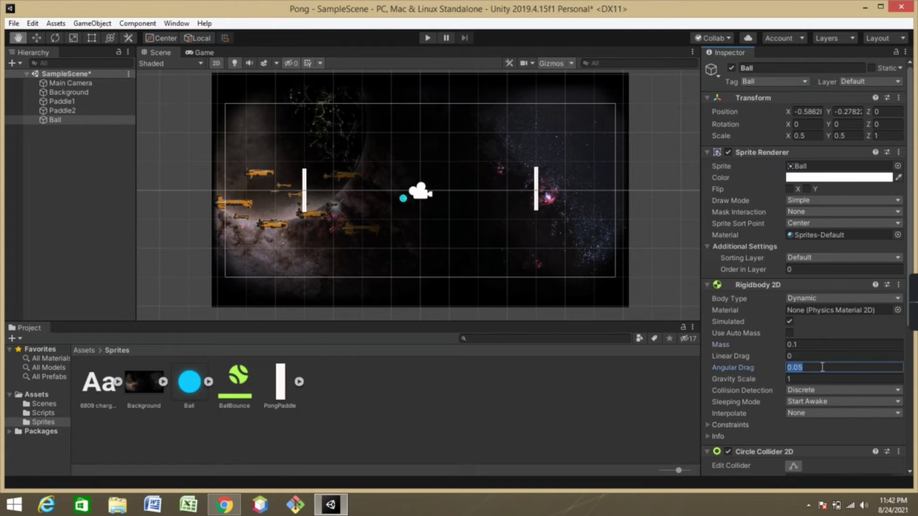
key(BackSpace)
text(0)
click(806, 379)
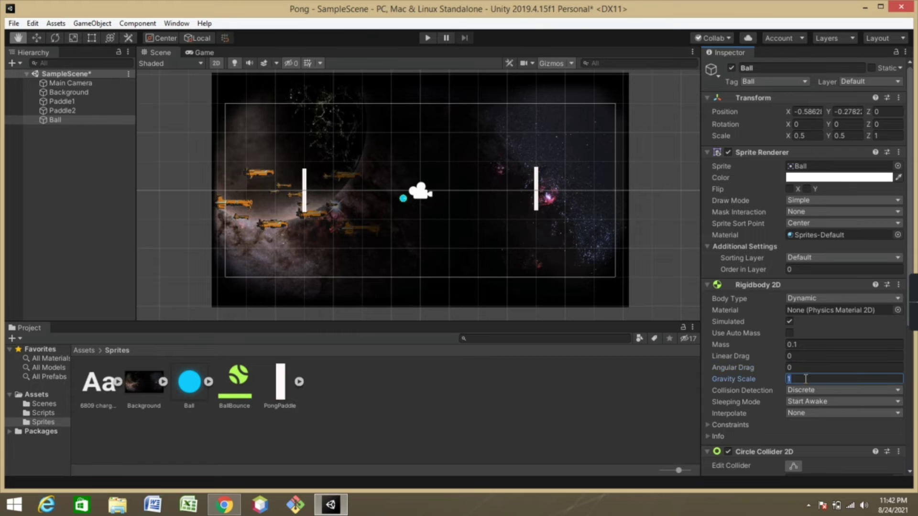
text(0)
click(678, 385)
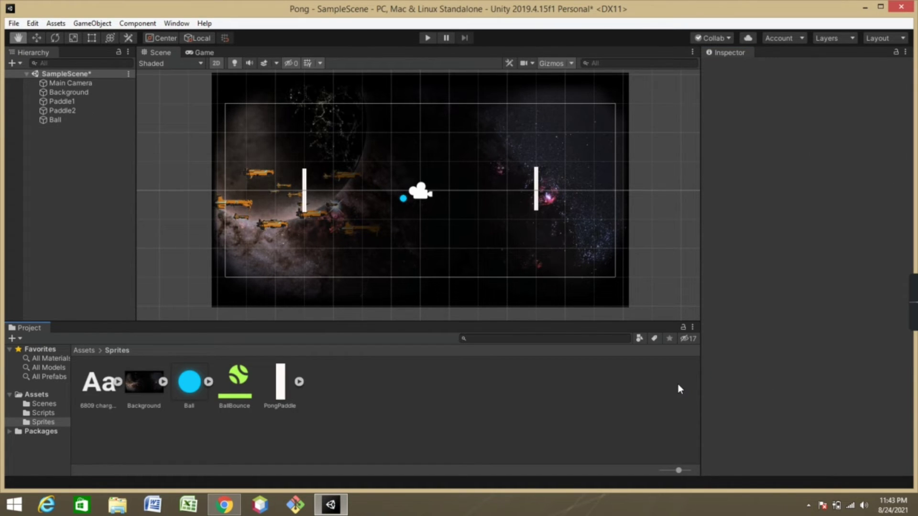
click(423, 39)
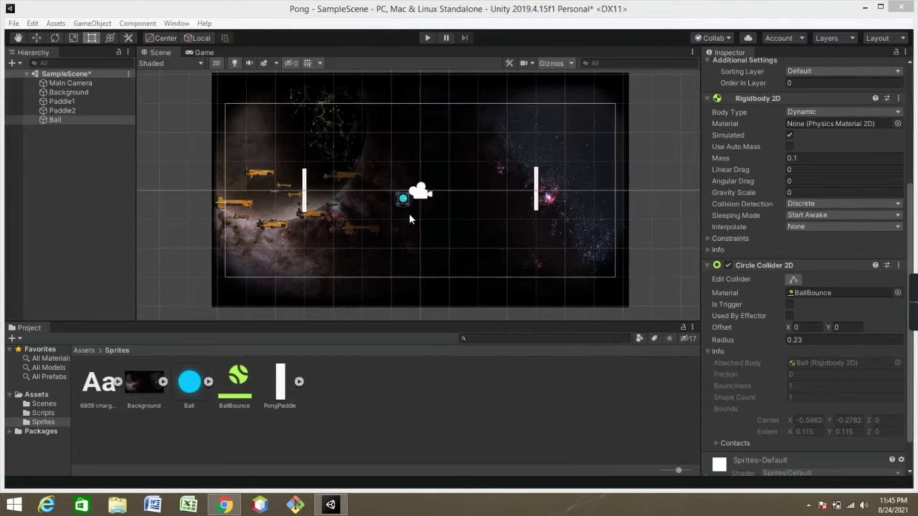
Step: Create a C# script named BallControl inside Assets/Scripts
click(48, 414)
right_click(170, 406)
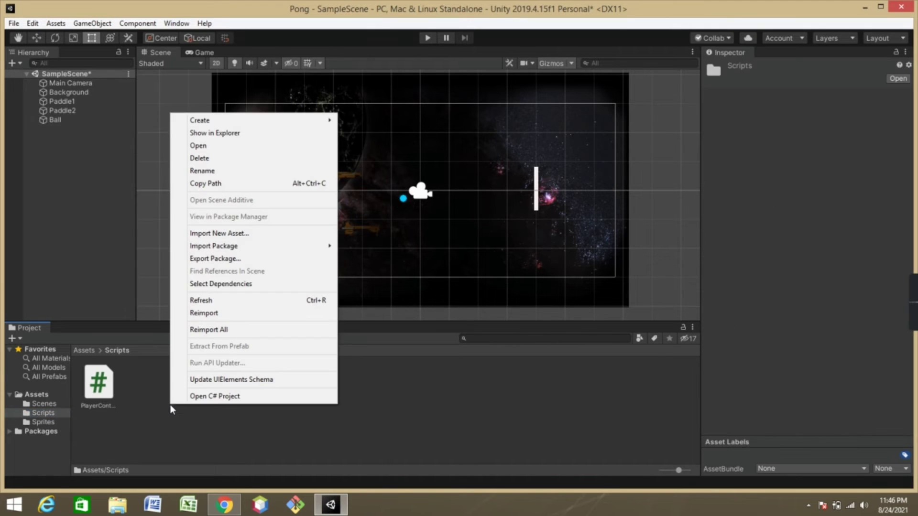
mouse_move(211, 124)
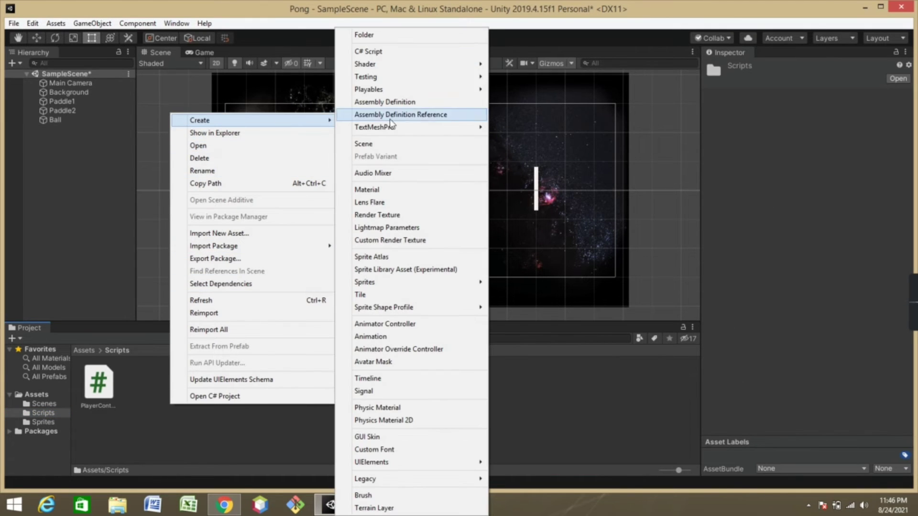
click(407, 52)
text(Ba)
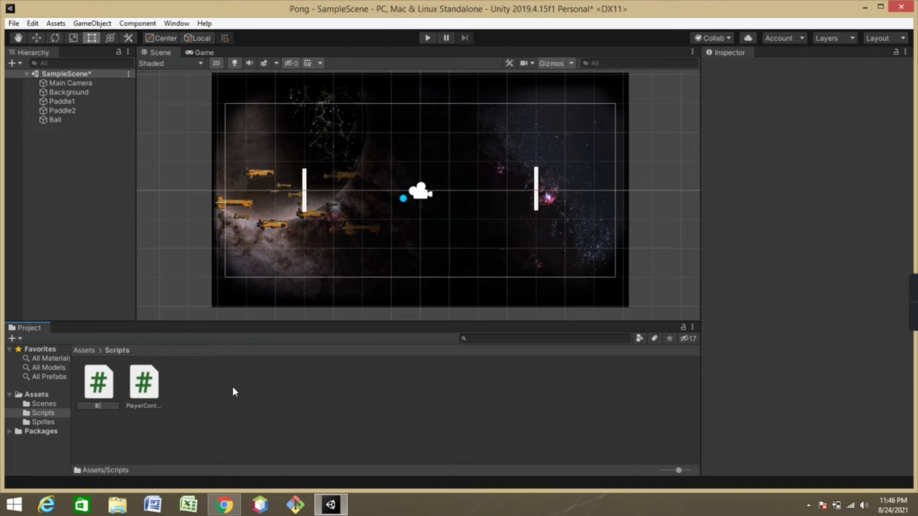
text(llCo)
text(ntrol)
key(Return)
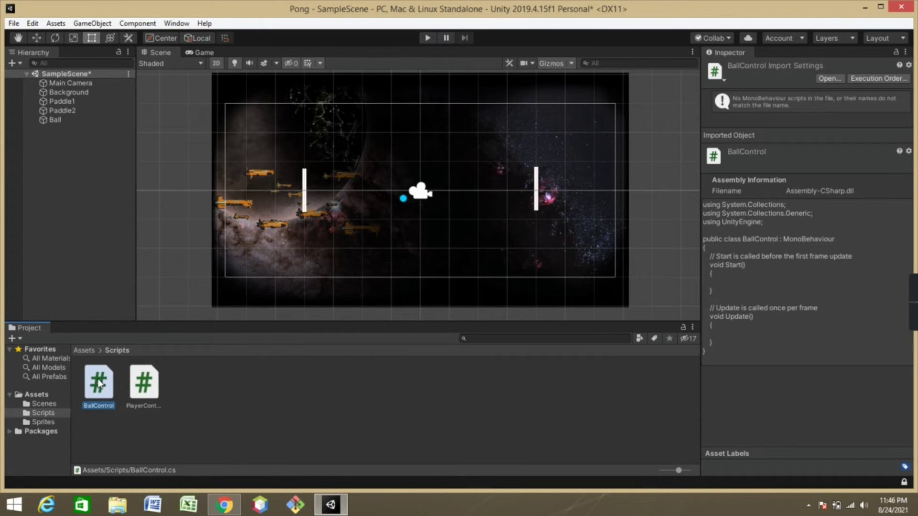
Step: Open BallControl.cs in Visual Studio and highlight its using lines, class declaration, Start and Update
double_click(99, 384)
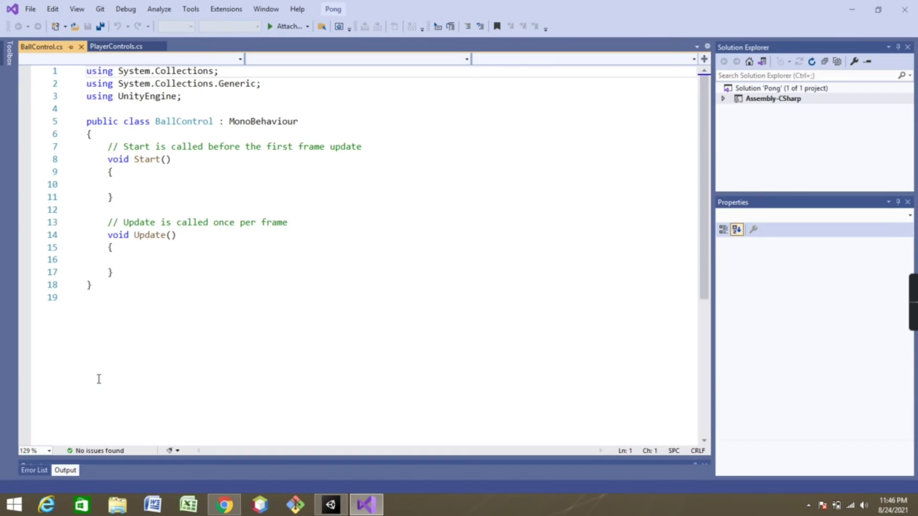
drag(86, 70, 185, 99)
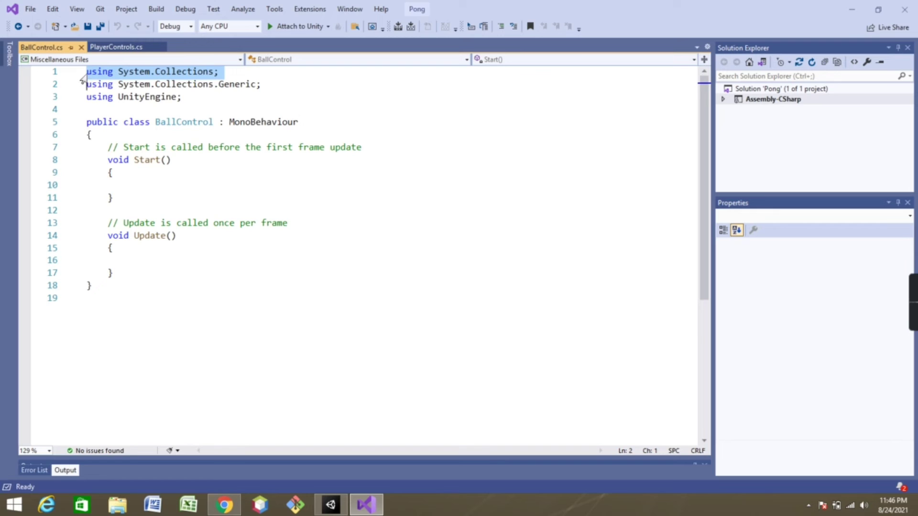
click(185, 99)
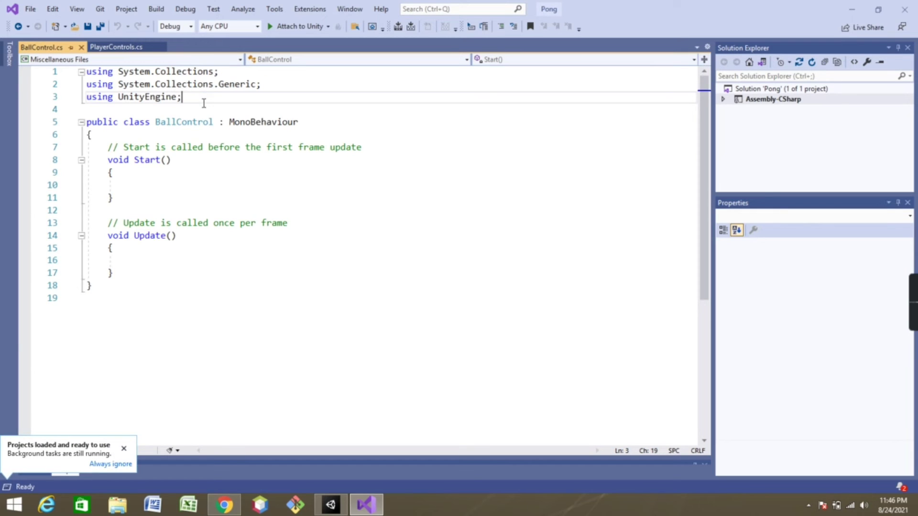
drag(86, 122, 298, 122)
click(90, 135)
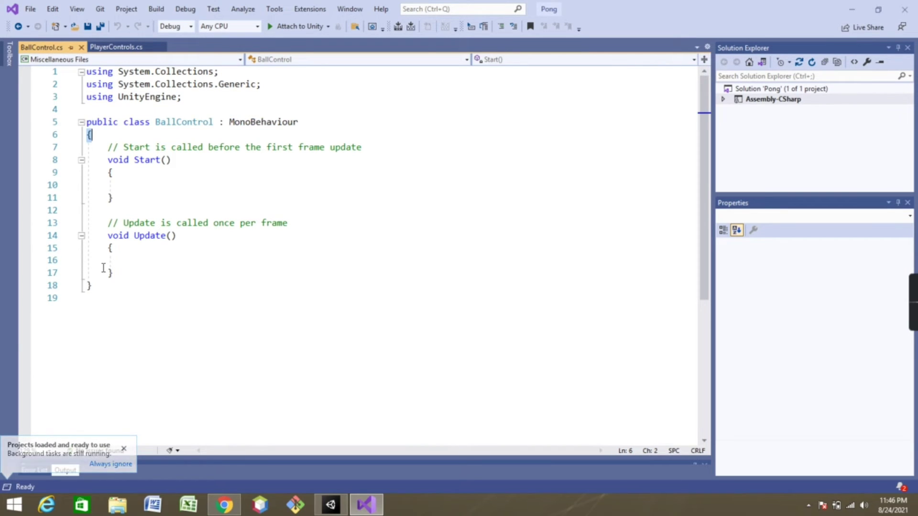
drag(98, 160, 141, 201)
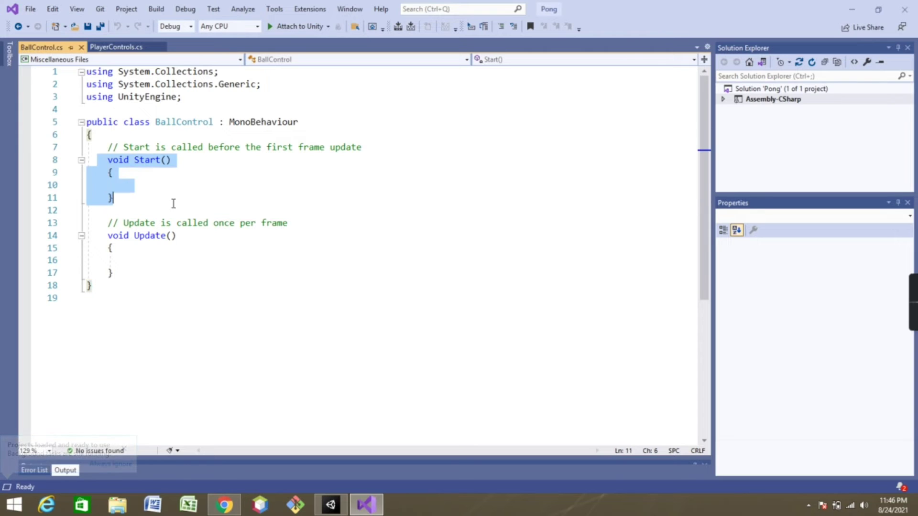
drag(110, 235, 144, 273)
Step: Declare 'private Rigidbody2D rb2d;' at the top of the BallControl class body
click(124, 134)
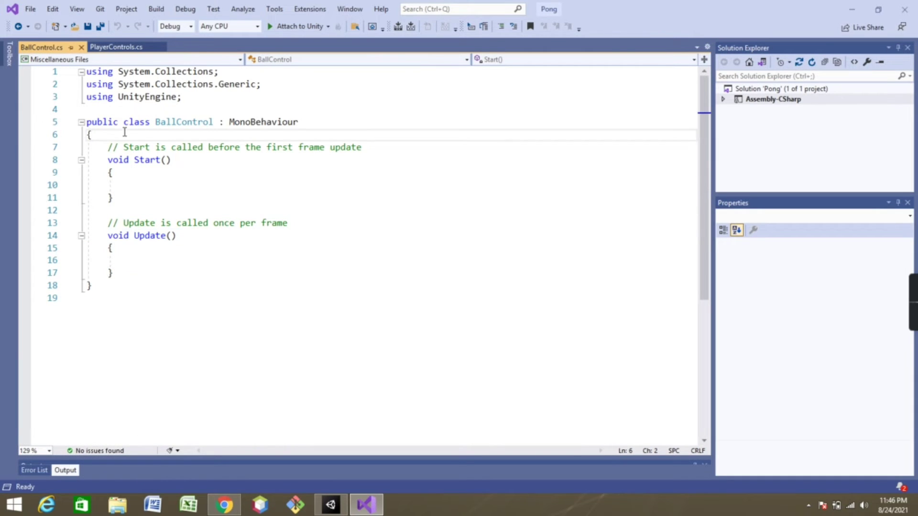
key(Return)
key(Return)
key(Up)
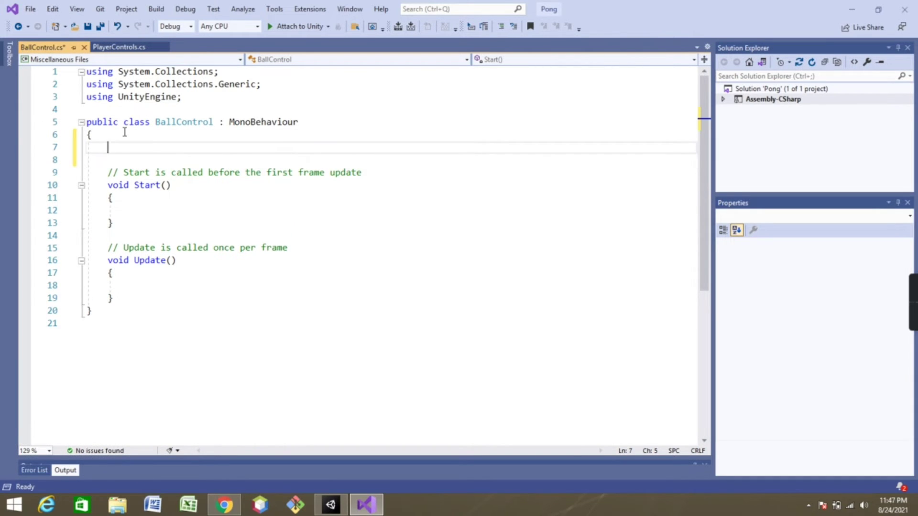
text(private )
text(Rigid)
key(Down)
key(Tab)
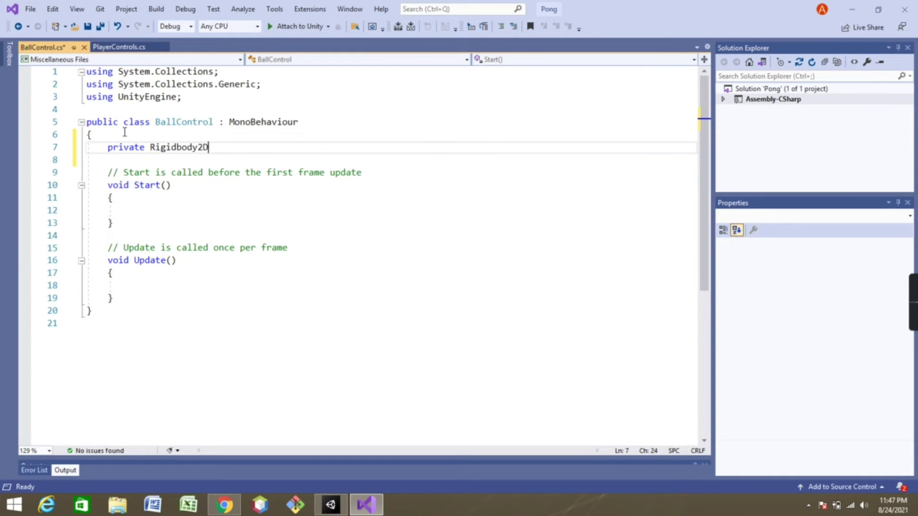
text(rb)
key(BackSpace)
key(BackSpace)
text(RB)
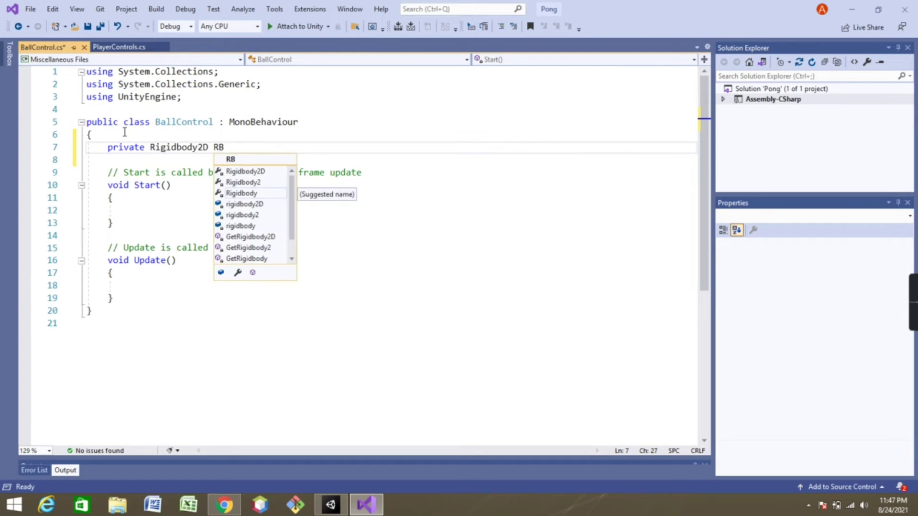
text(2D)
key(BackSpace)
key(BackSpace)
key(BackSpace)
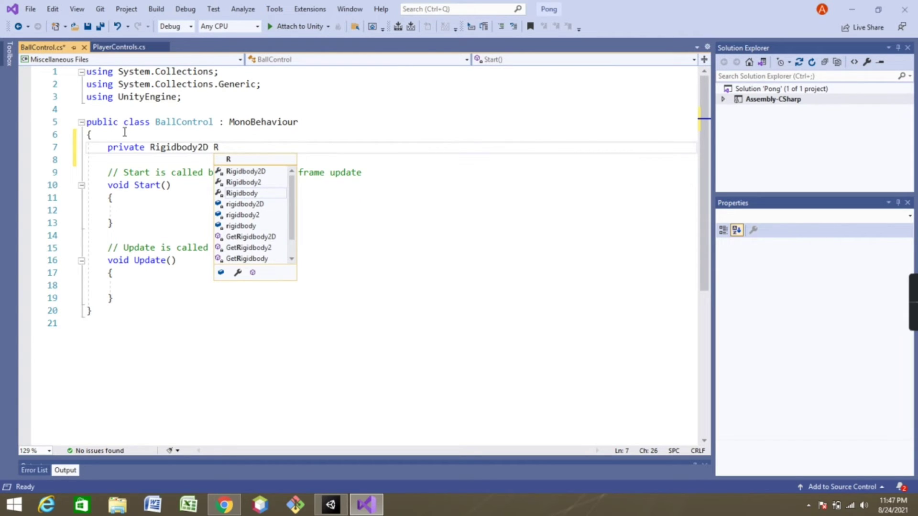
key(BackSpace)
text(rb2d)
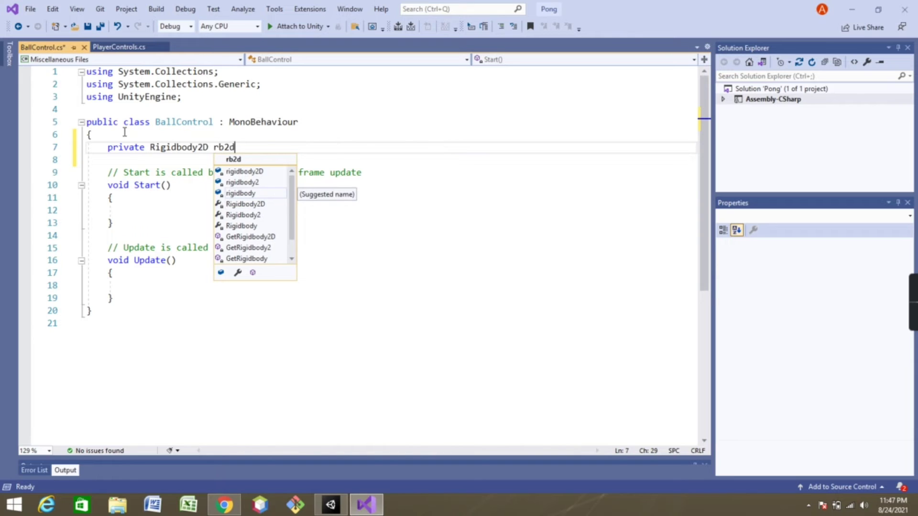
text(;)
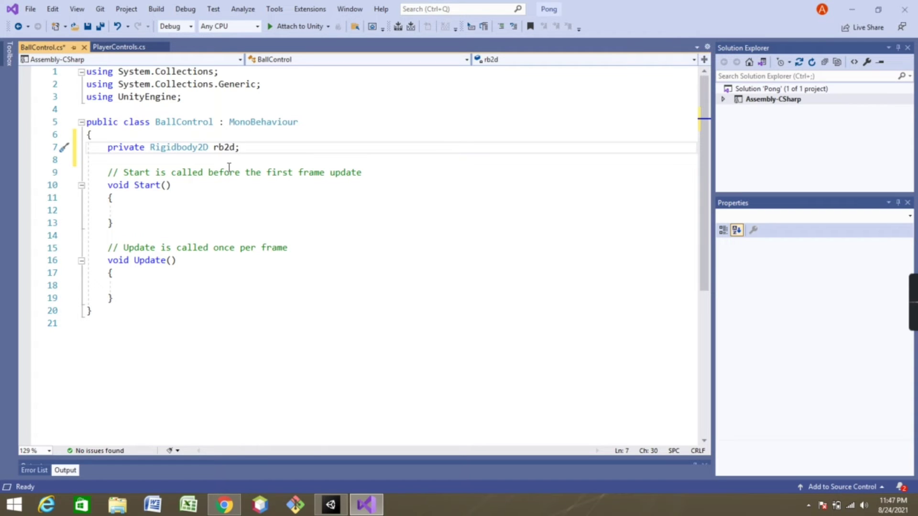
click(184, 295)
Step: Add a GoBall() method that sets float rand = Random.Range(0, 2)
key(Return)
key(Return)
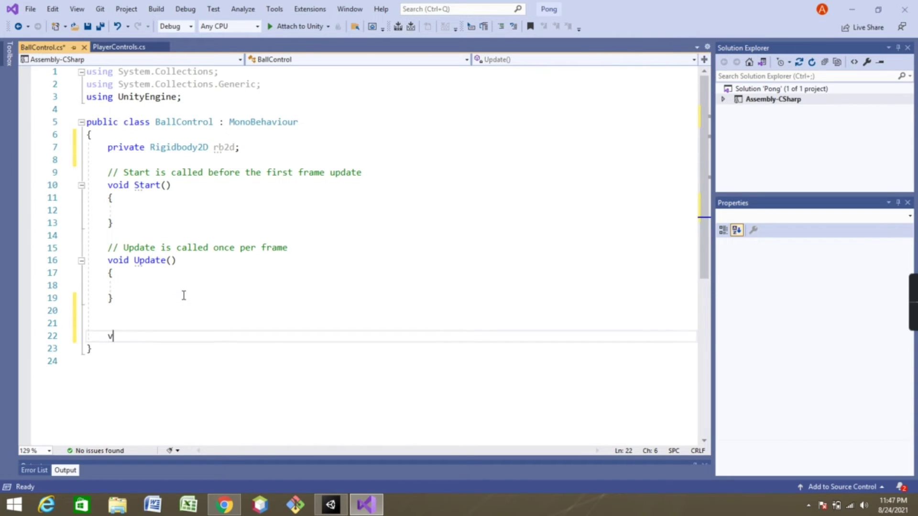
text(void Go)
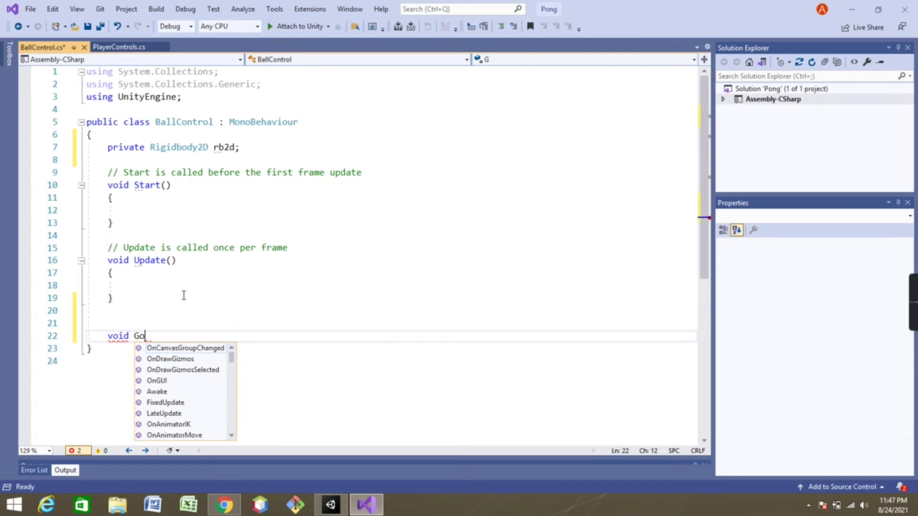
text(Ball())
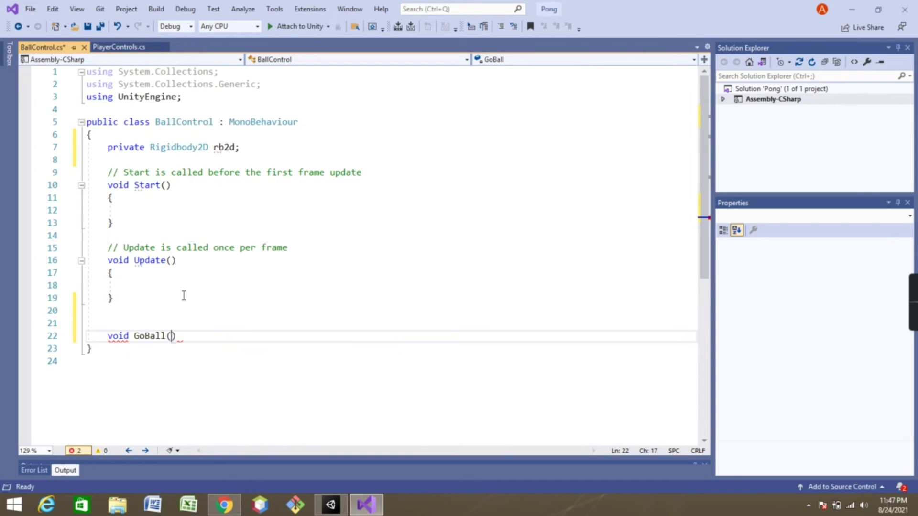
text( {)
key(Return)
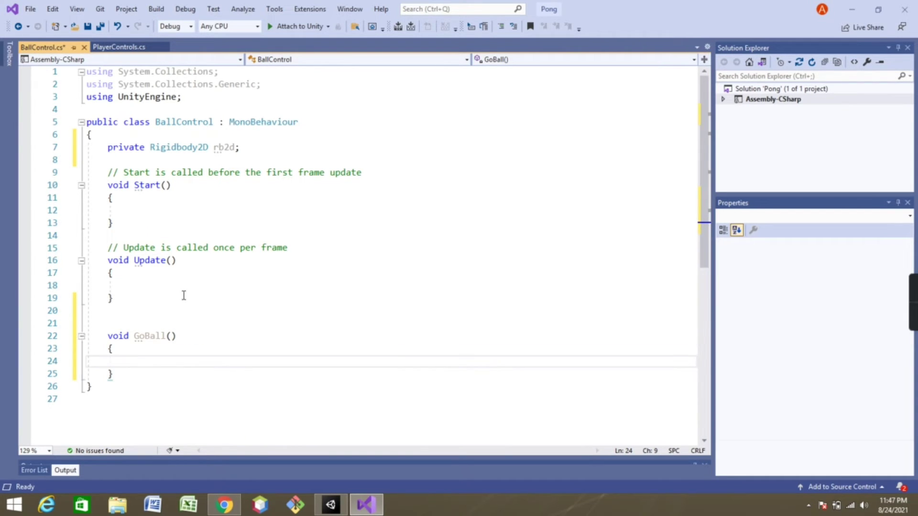
text(float ran)
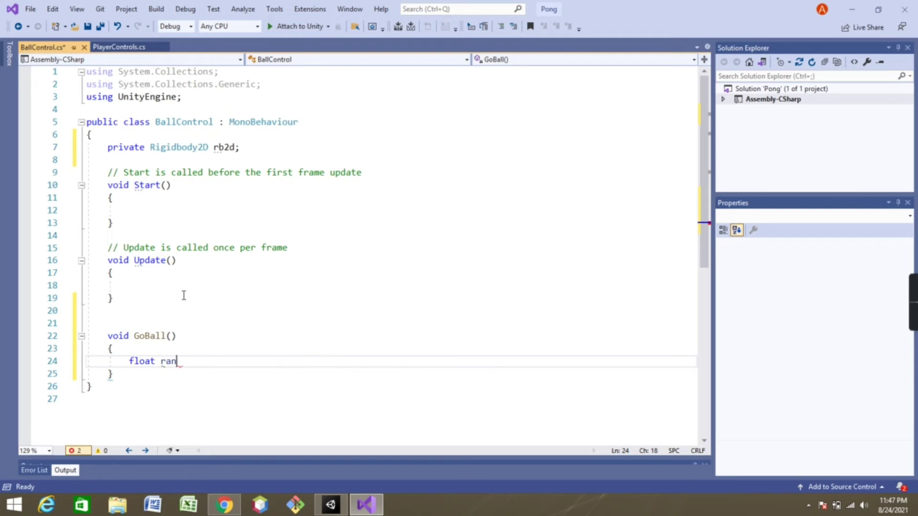
text(d = Ran)
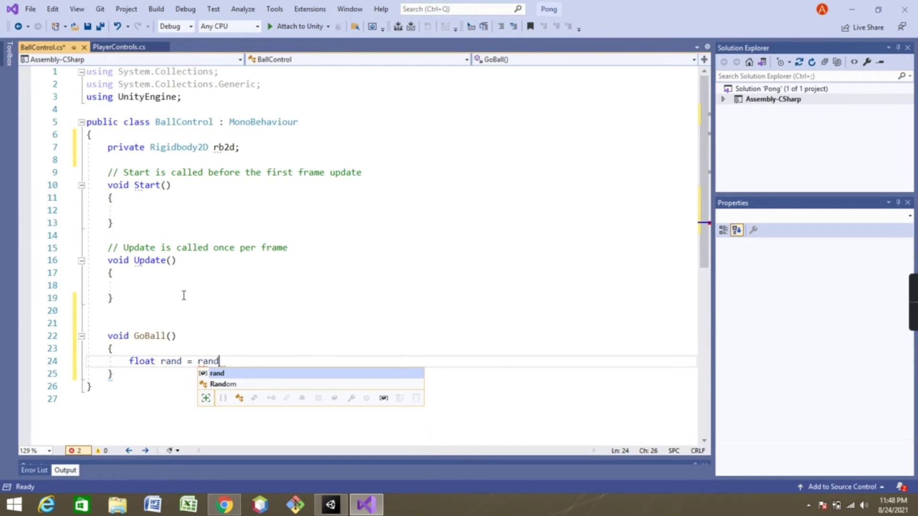
text(dom.Range)
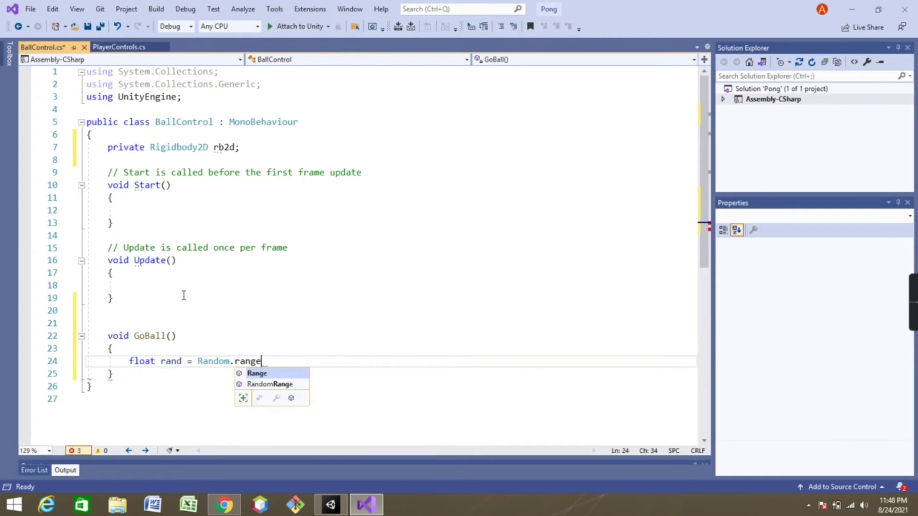
text((0, )
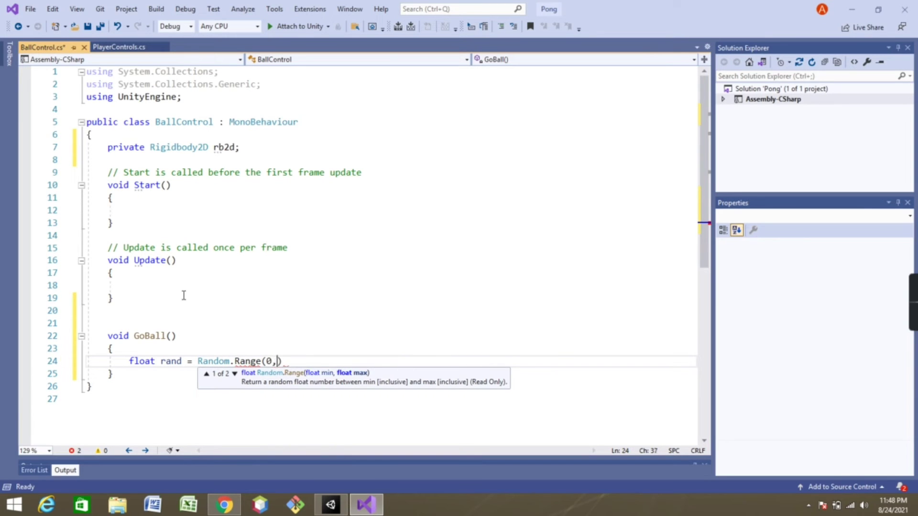
text(2);)
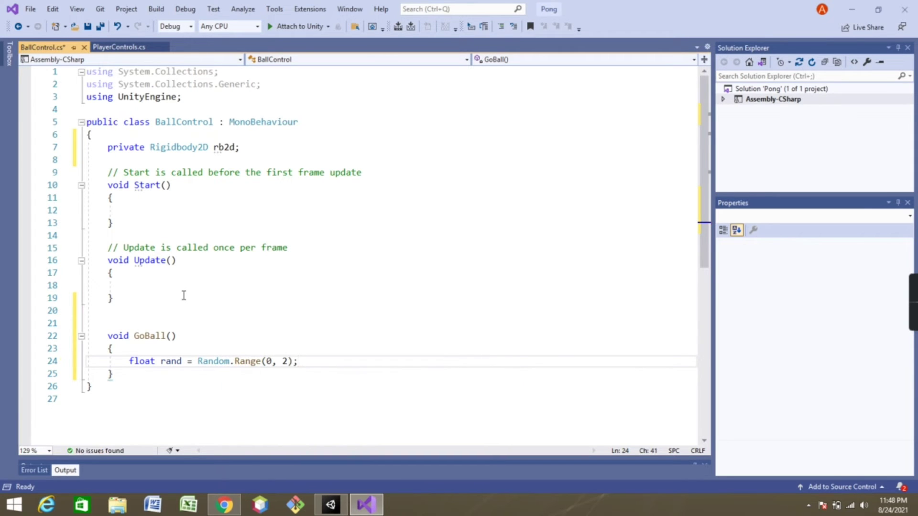
Step: Add an if (rand < 1) block starting rb2d.AddForce(new Vector2 inside GoBall
key(Return)
text(if)
key(Tab)
key(Tab)
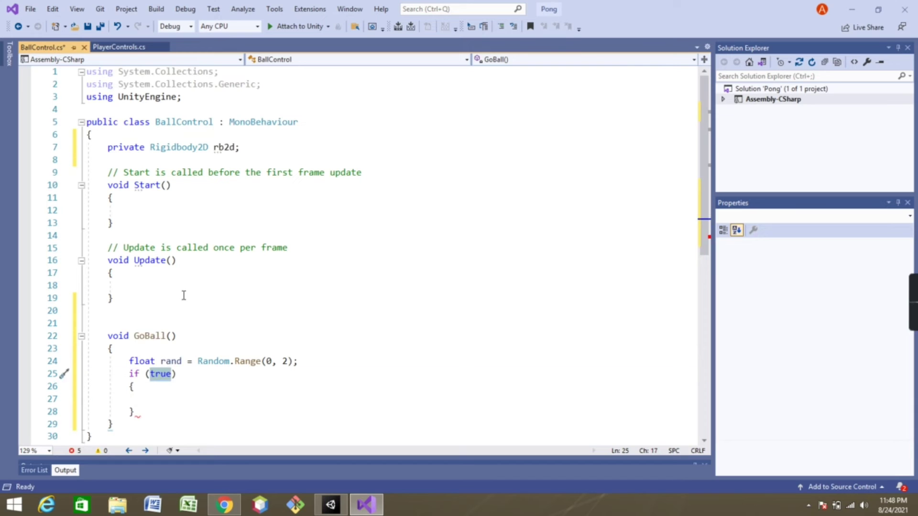
key(BackSpace)
text(rand <)
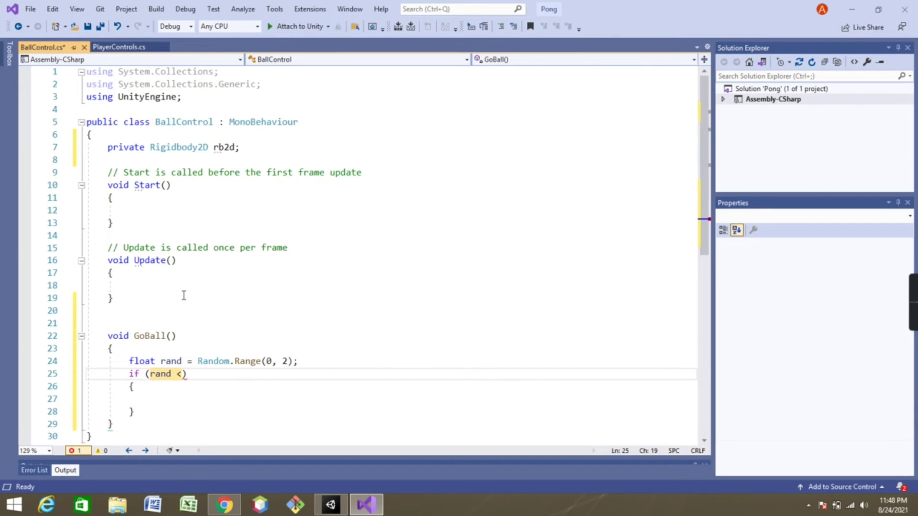
text( 1)
key(Down)
key(Down)
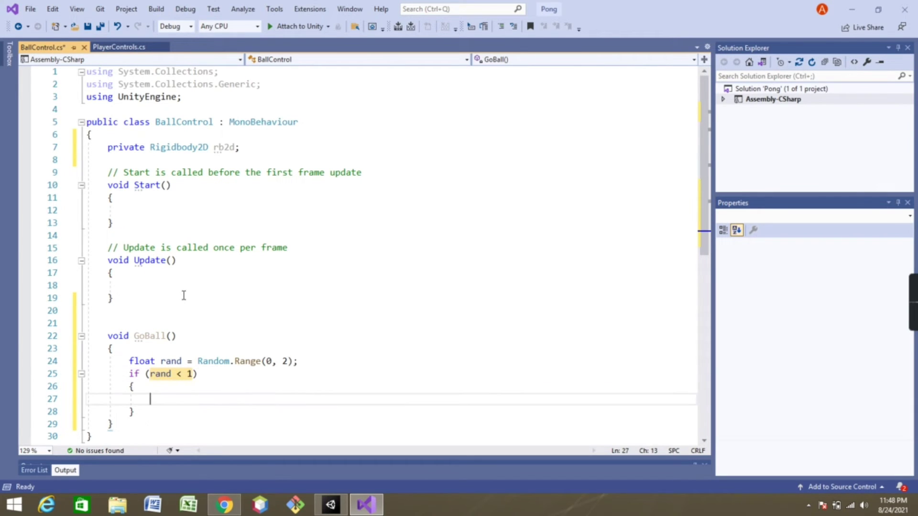
text(rb2d)
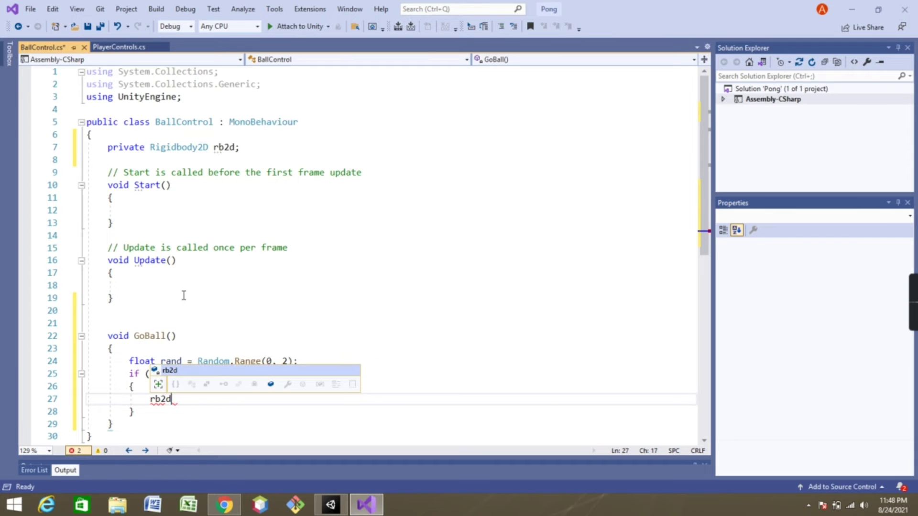
text(.add)
key(Tab)
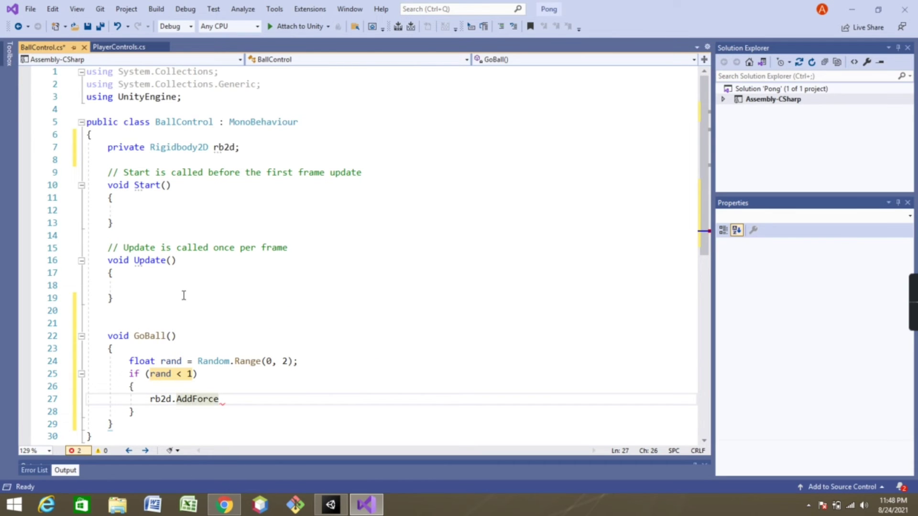
text((new )
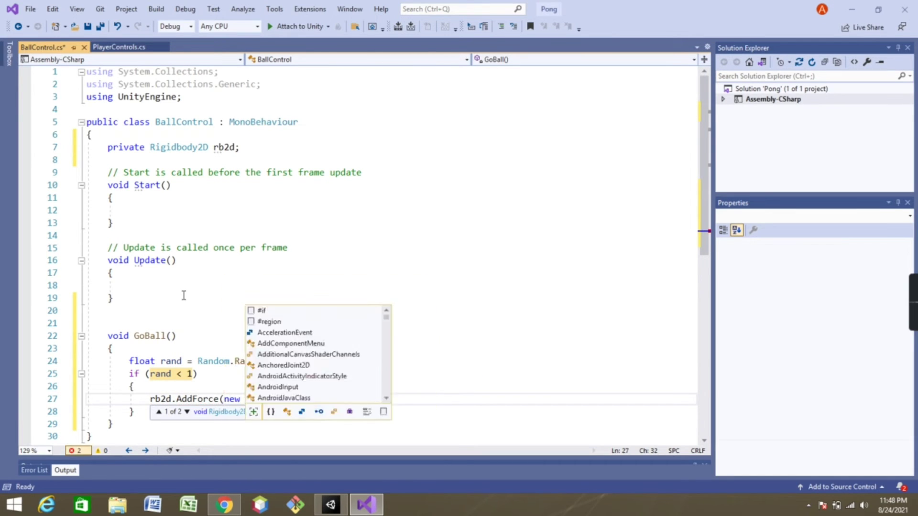
text(vector)
key(Tab)
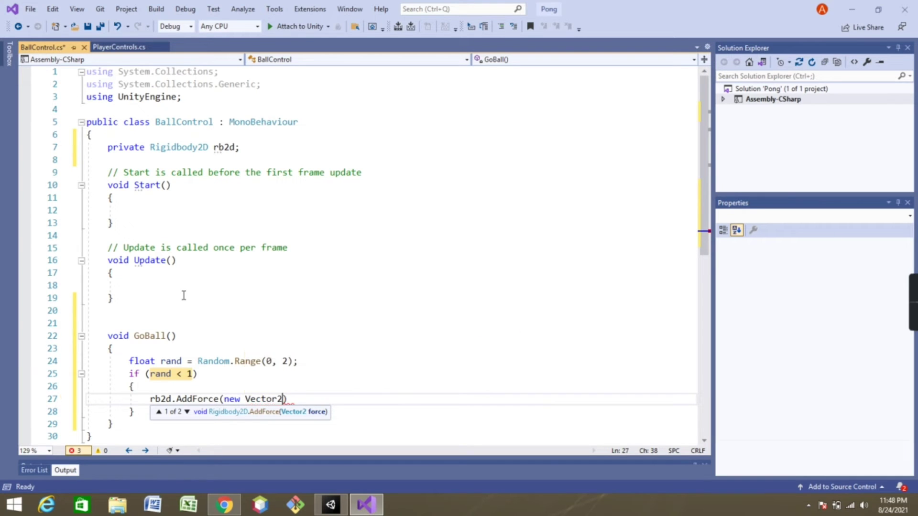
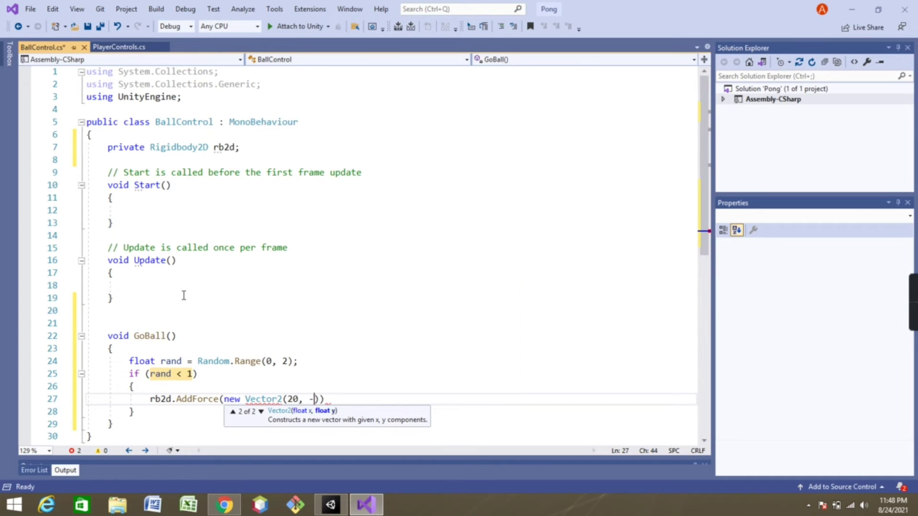
Step: Complete the first statement as rb2d.AddForce(new Vector2(20, -15)); and add space below
text(-1)
text(5));)
key(Down)
key(End)
key(Return)
key(Return)
scroll(173, 313, down, 3)
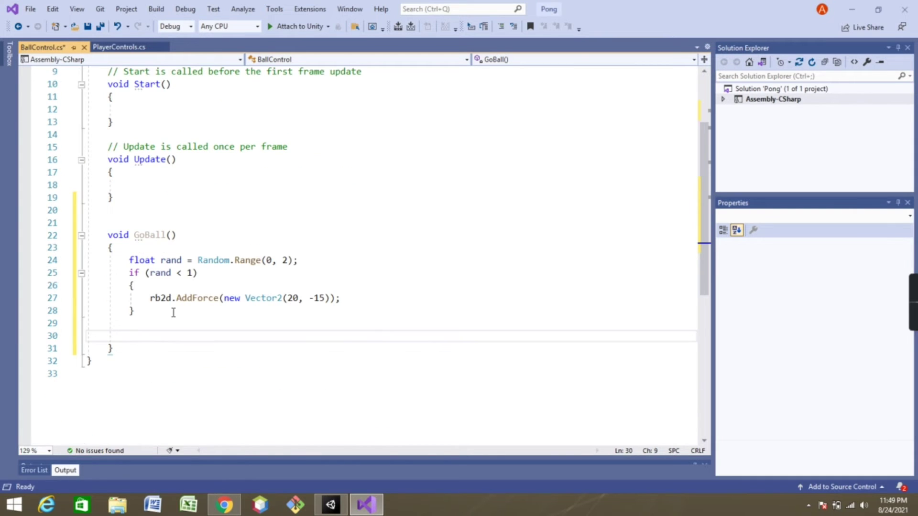
Step: Insert an empty else block after the if block in GoBall
text(else i)
key(Tab)
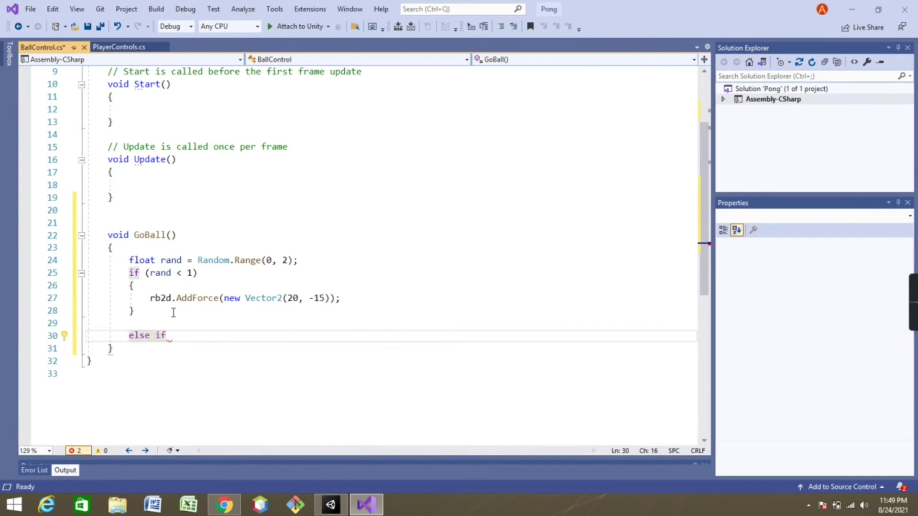
key(Tab)
key(BackSpace)
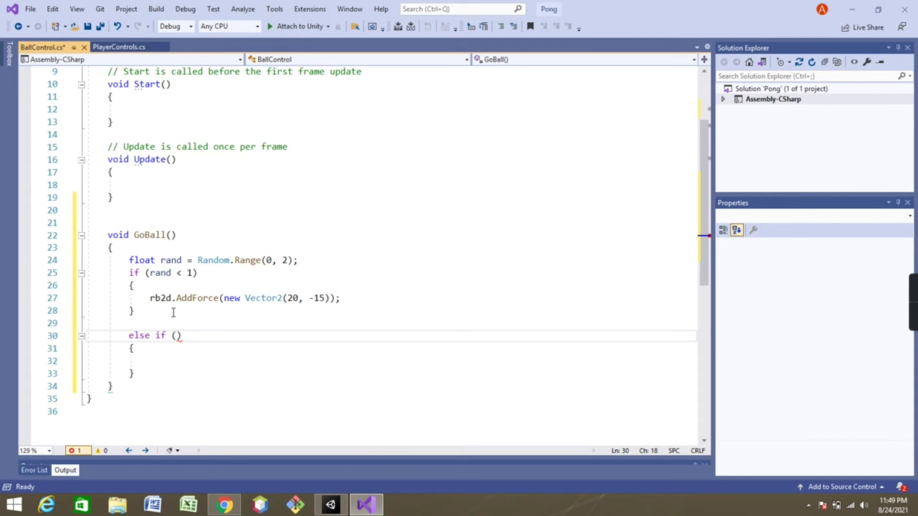
click(170, 337)
key(BackSpace)
key(BackSpace)
key(BackSpace)
key(End)
key(BackSpace)
key(BackSpace)
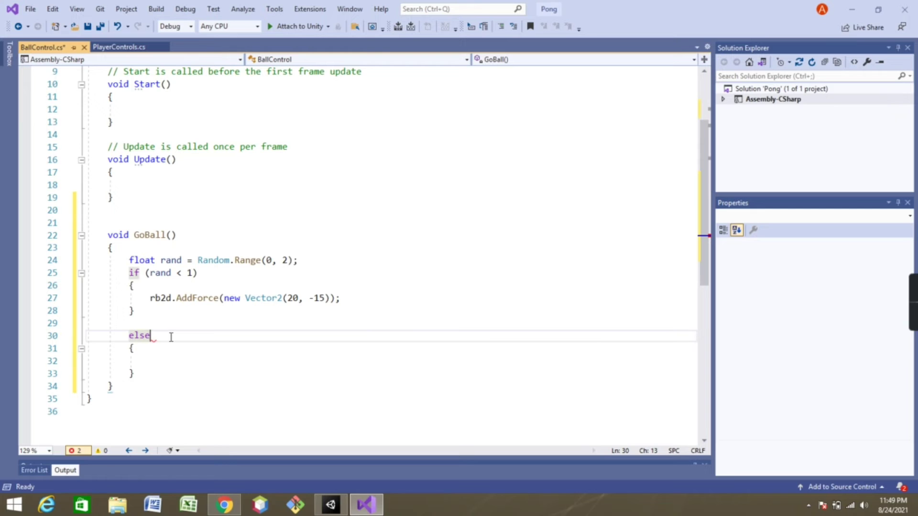
key(Down)
key(Down)
Step: Inside the else block, call rb2d.AddForce(new Vector2(-20, -15));
text(b2)
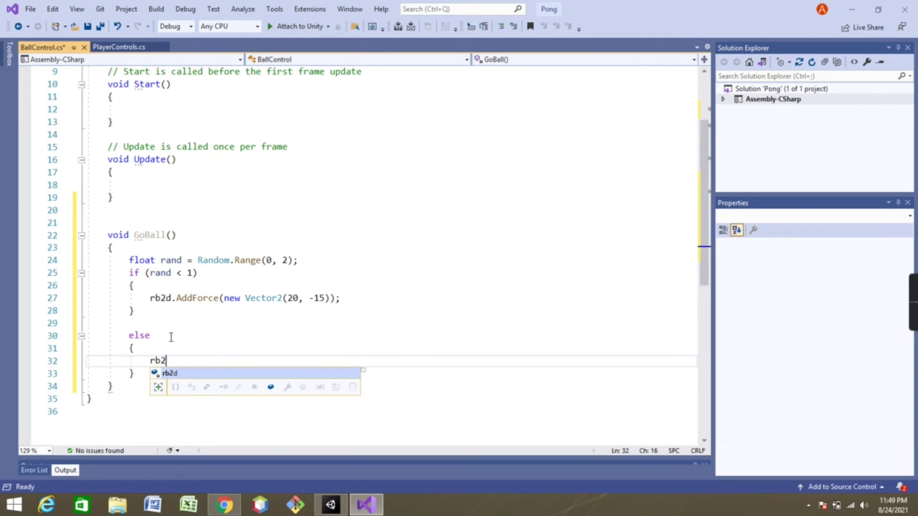
text(d.A)
key(Tab)
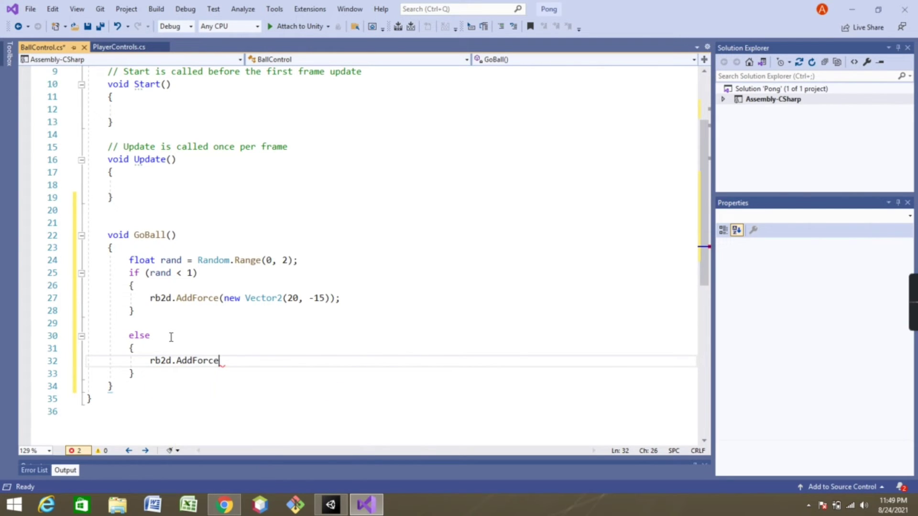
text((new )
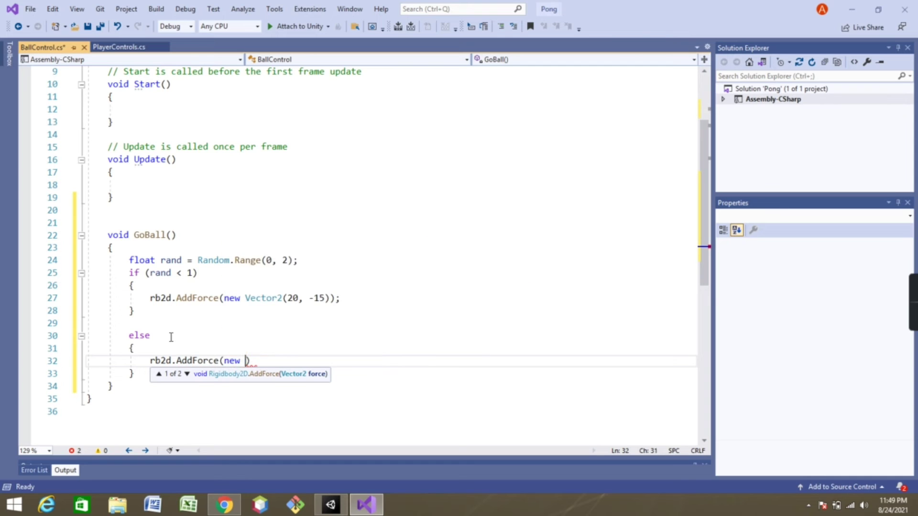
text(Vec)
key(Tab)
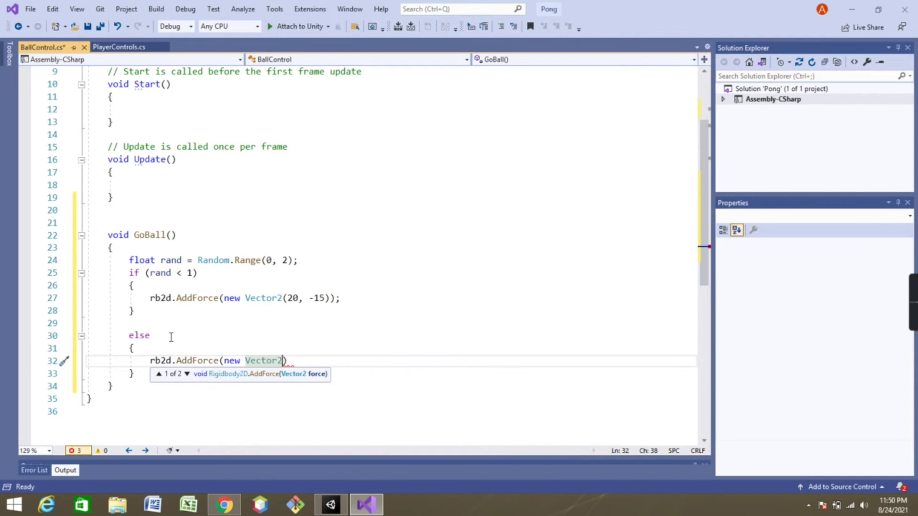
text((-20, )
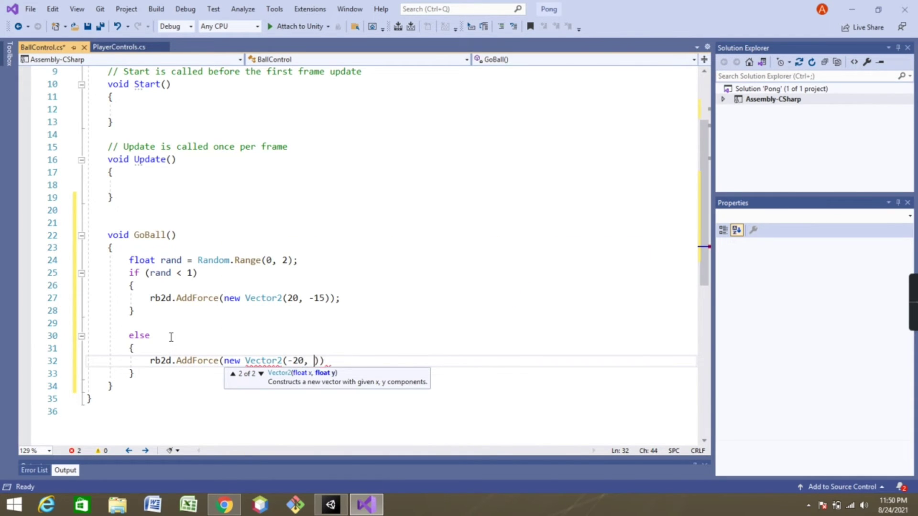
text(-15))
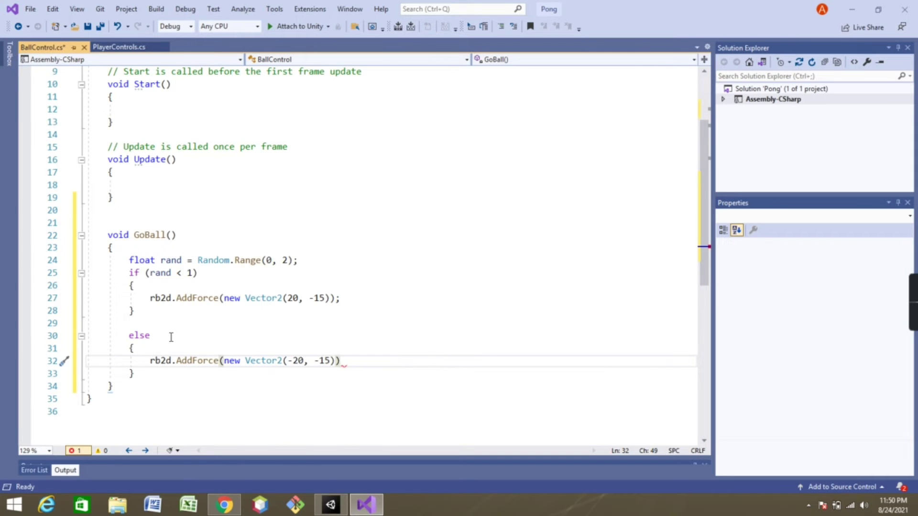
text();)
key(Down)
key(Down)
key(Down)
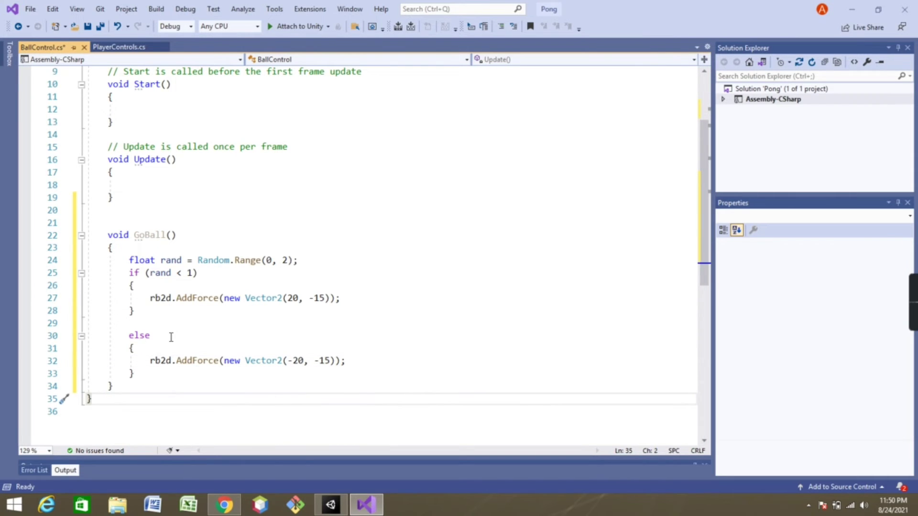
scroll(388, 353, down, 2)
Step: In Start, assign rb2d = GetComponent<Rigidbody2D>(); then add Invoke("GoBall", 2);
click(160, 317)
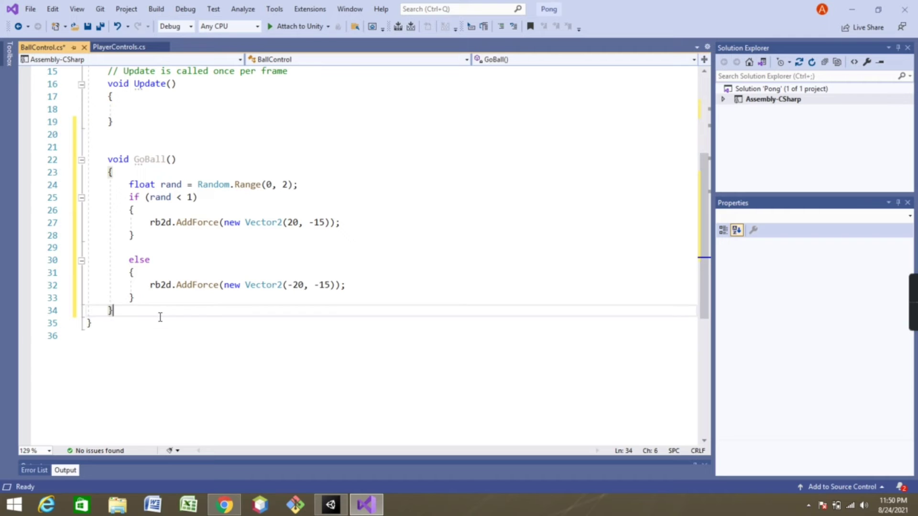
key(Return)
key(Return)
key(Return)
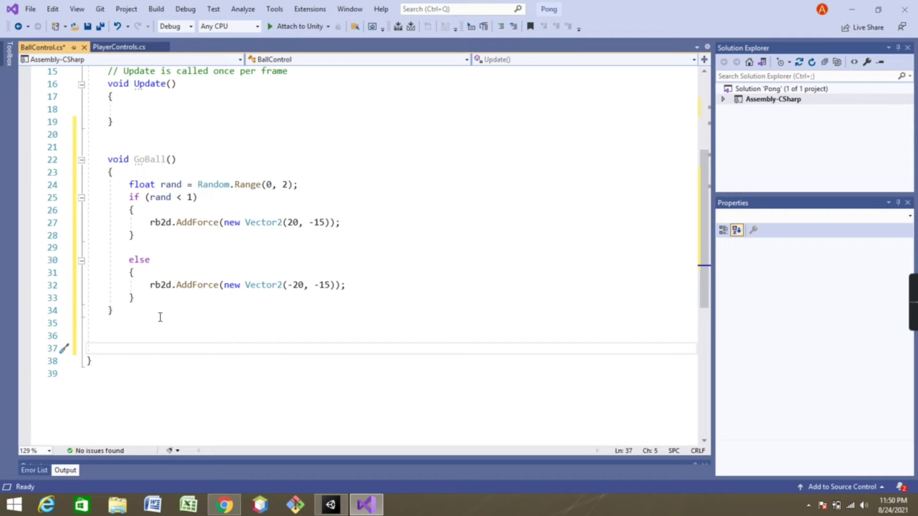
scroll(160, 317, up, 5)
click(198, 200)
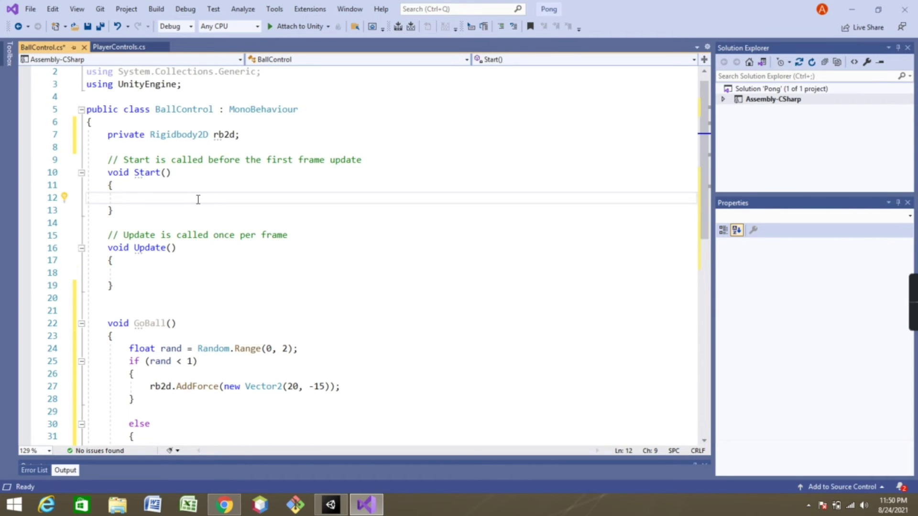
text(rb2d)
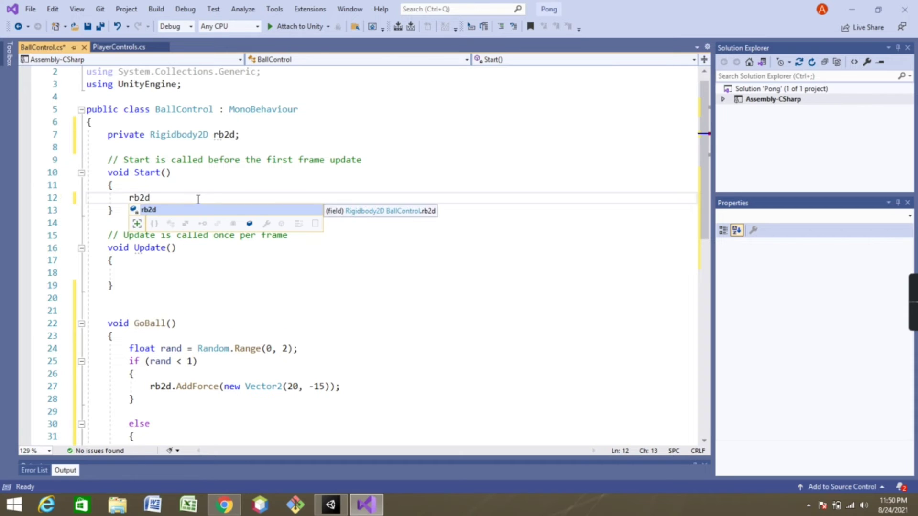
text( = )
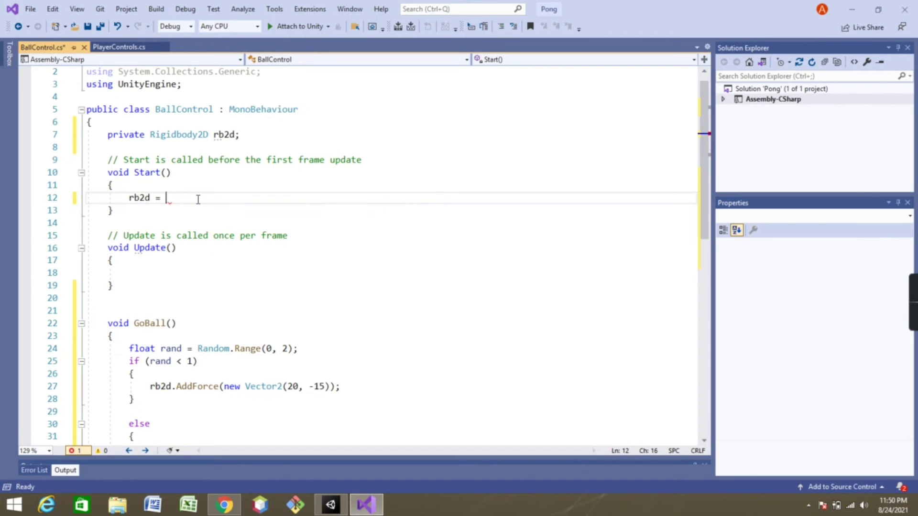
text(Get)
key(Tab)
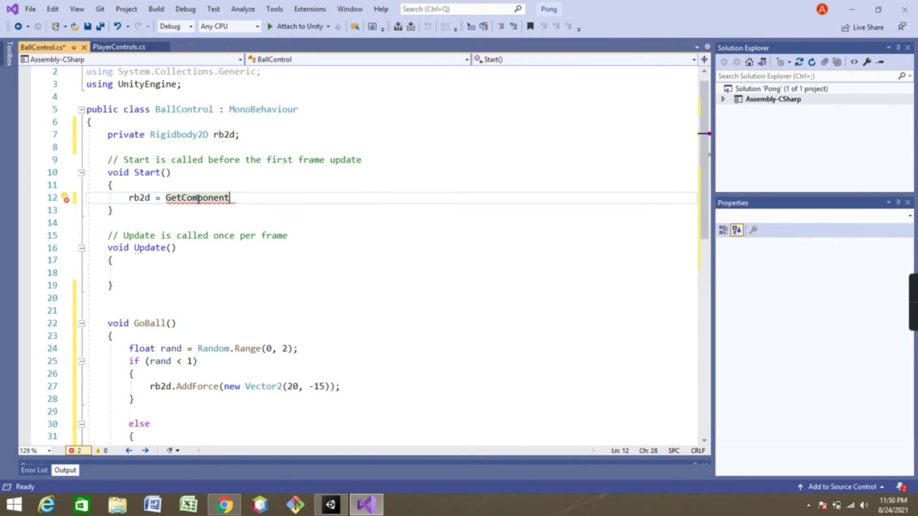
text(<rigi>)
key(Tab)
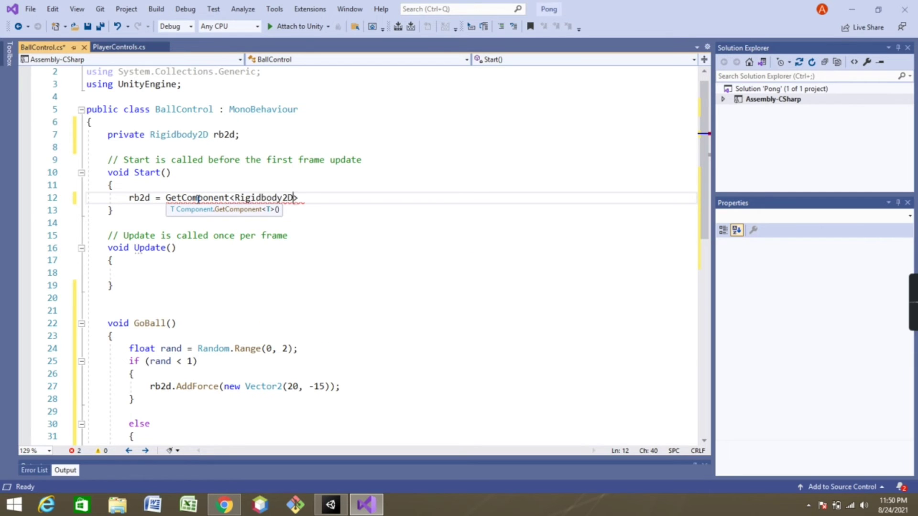
text(>();)
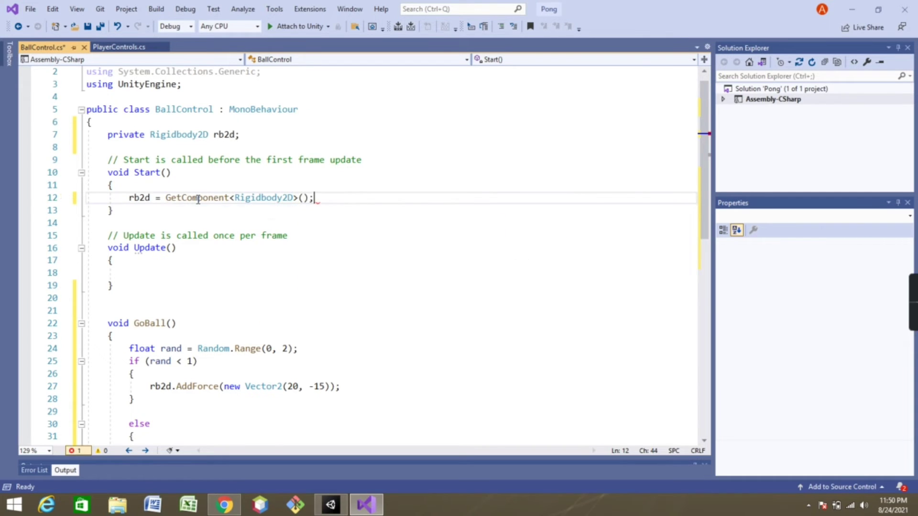
key(Return)
text(Invo)
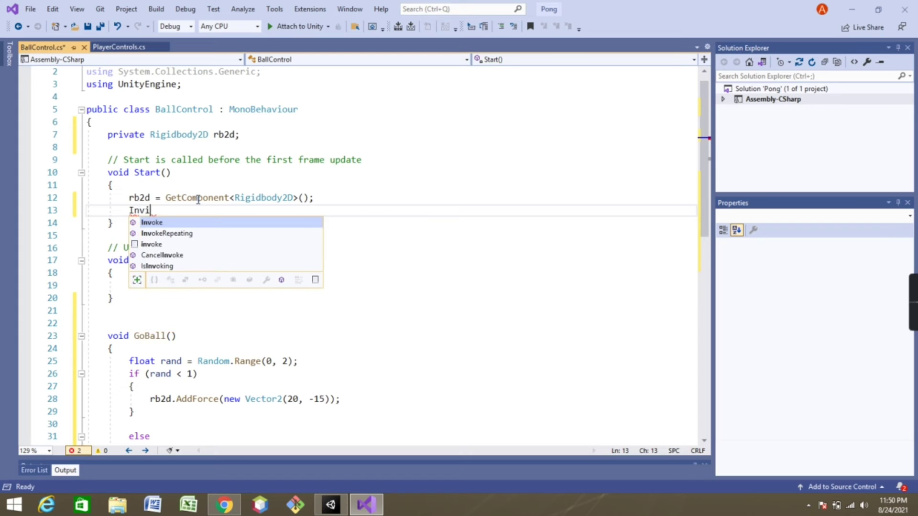
text(ke(")
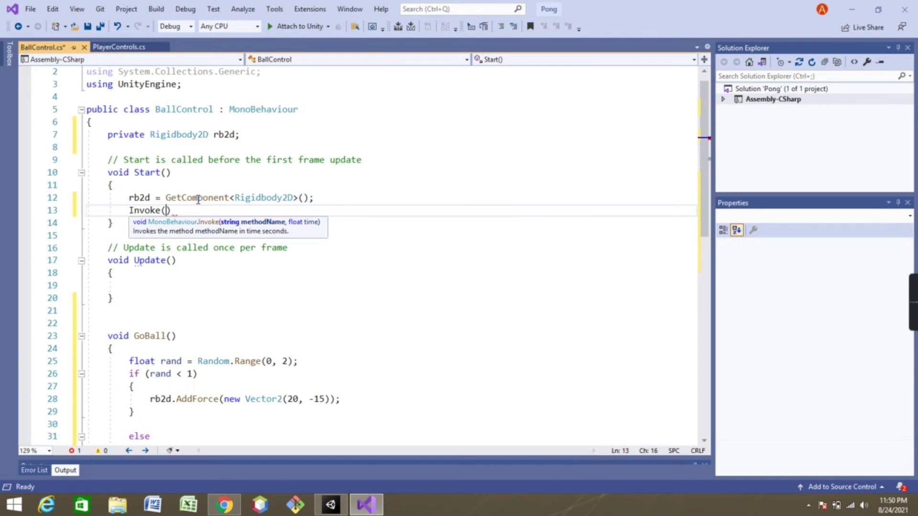
text(GoB)
text(all",)
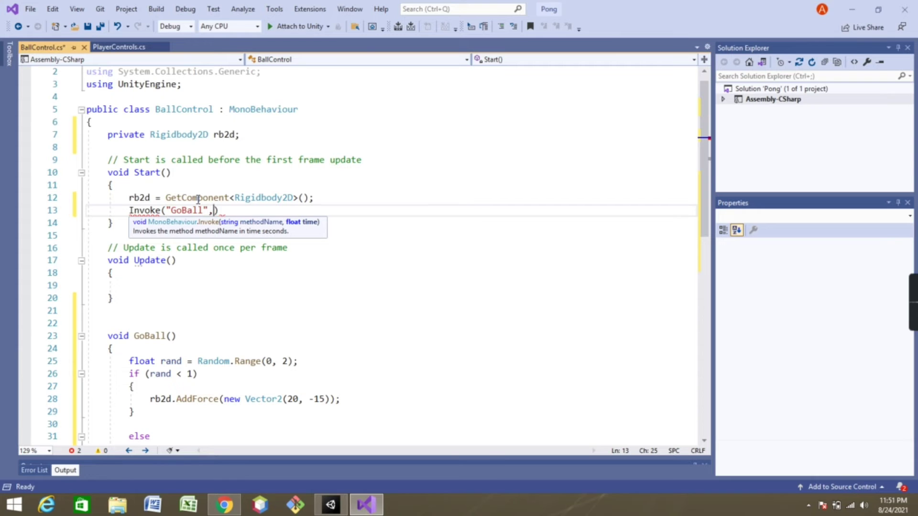
text( 2);)
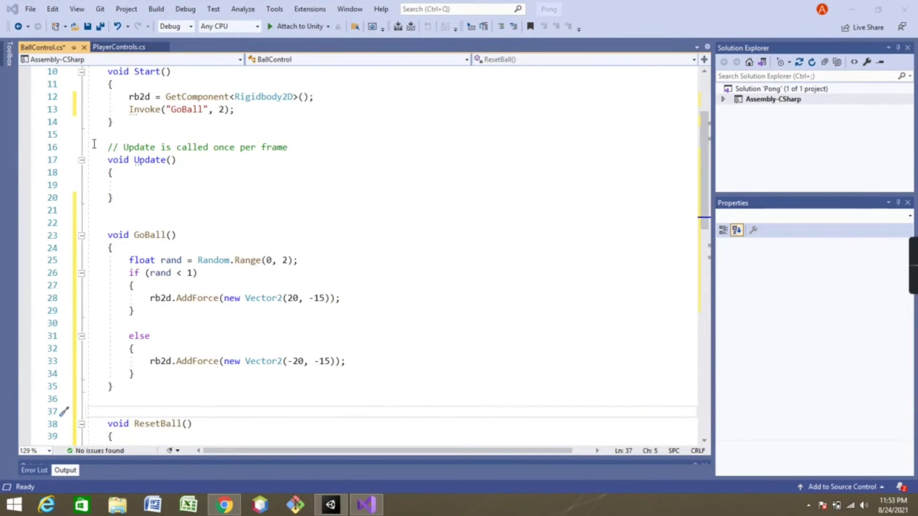
Step: Delete the unused Update method and its comment, plus the leftover blank line
drag(102, 147, 205, 212)
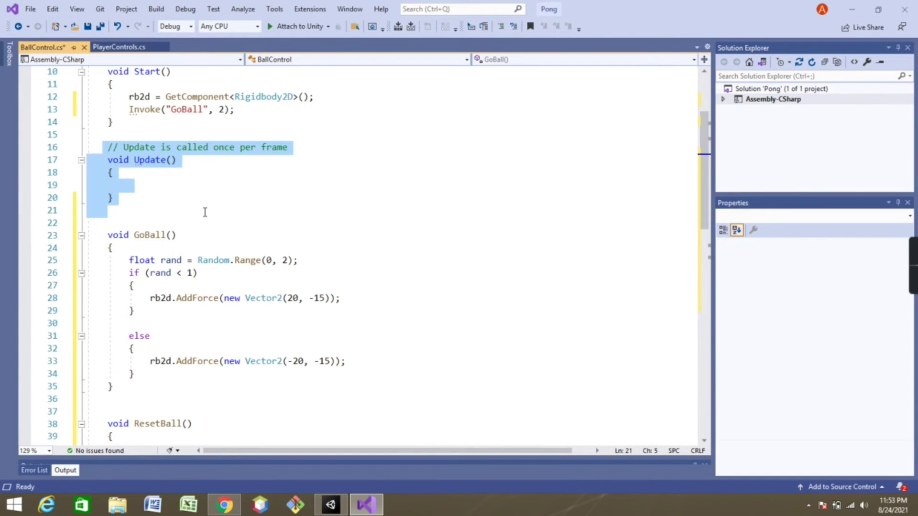
key(Delete)
key(BackSpace)
key(BackSpace)
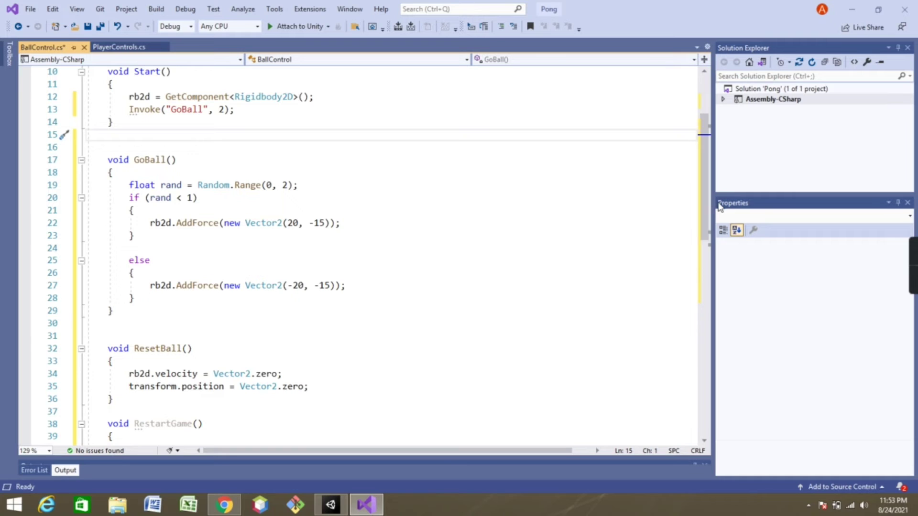
Step: Scroll down and highlight the ResetBall method to review it
scroll(707, 217, down, 1)
scroll(707, 218, down, 1)
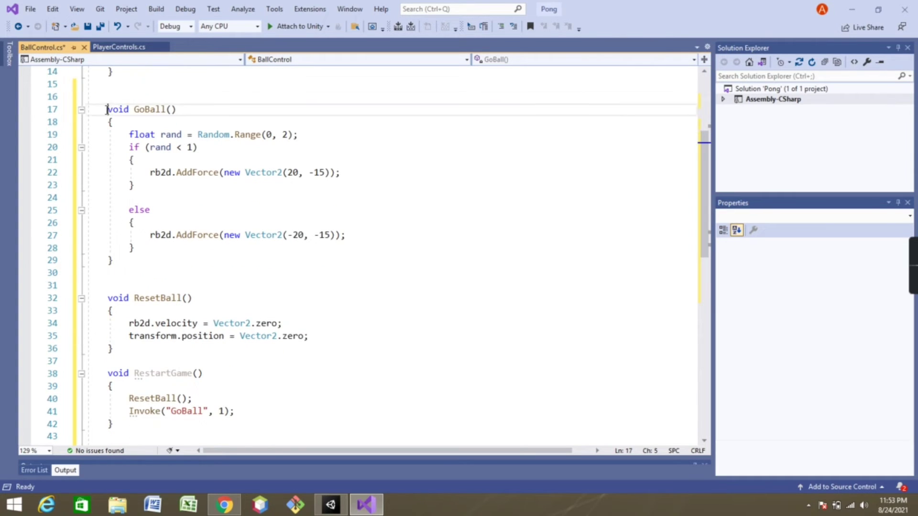
drag(107, 109, 233, 279)
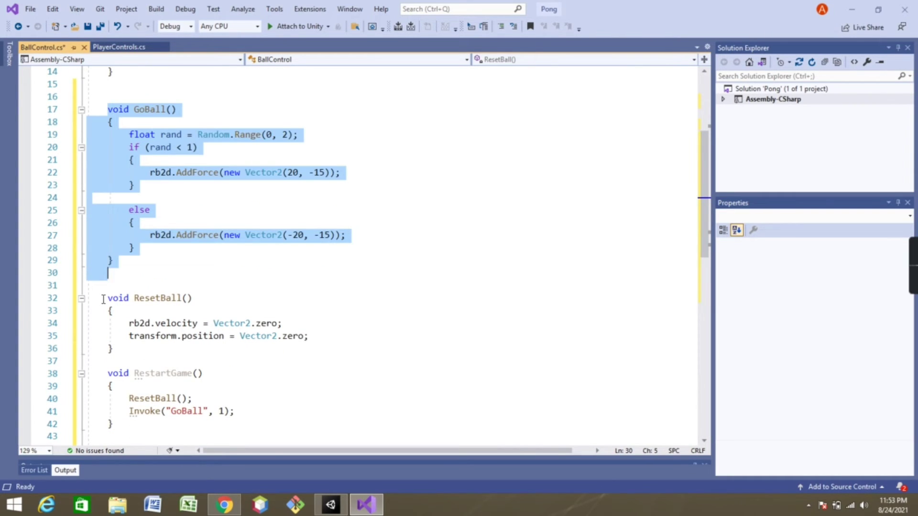
mouse_move(102, 299)
mouse_down()
mouse_move(190, 375)
mouse_move(178, 351)
mouse_up()
click(176, 348)
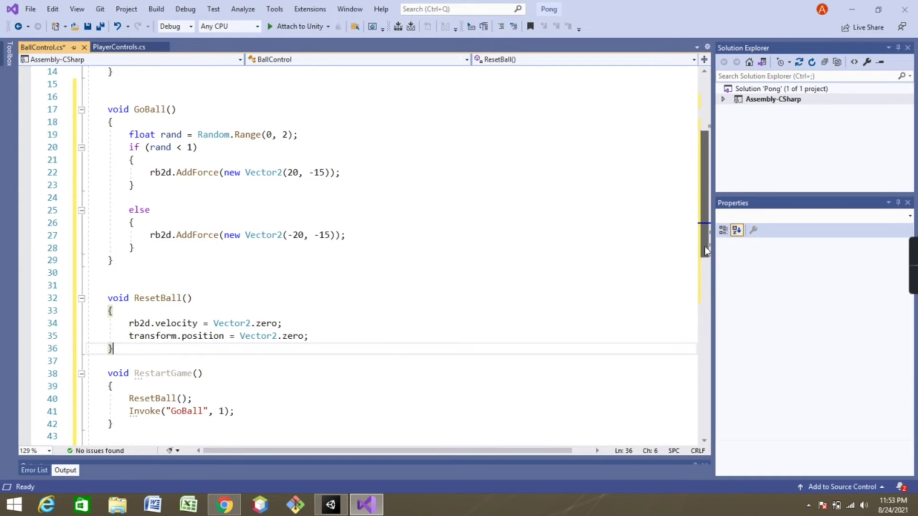
scroll(607, 296, down, 4)
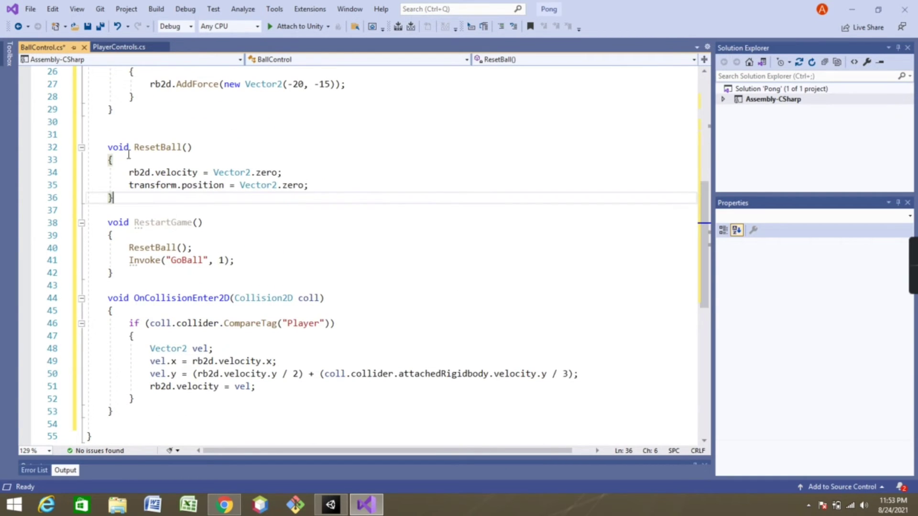
Step: Review ResetBall's velocity/position reset and the RestartGame method by highlighting them
drag(130, 147, 193, 148)
drag(129, 176, 326, 188)
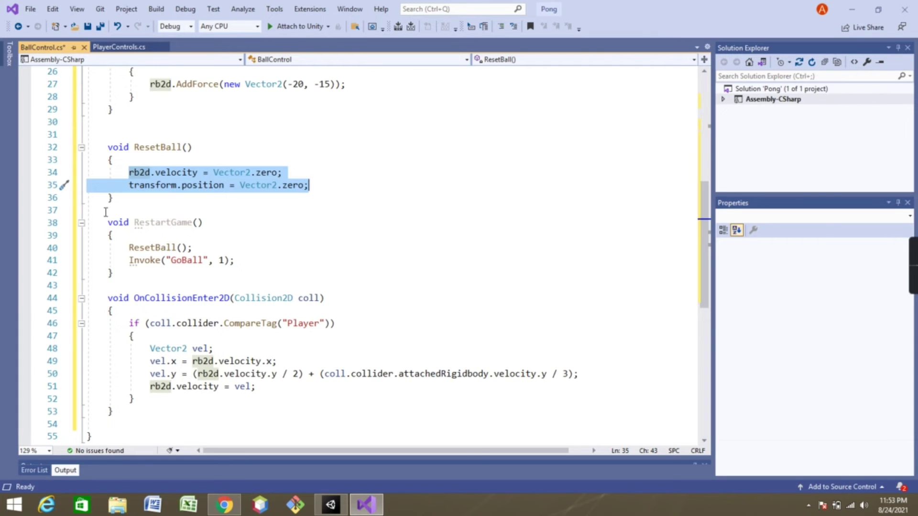
drag(105, 223, 203, 223)
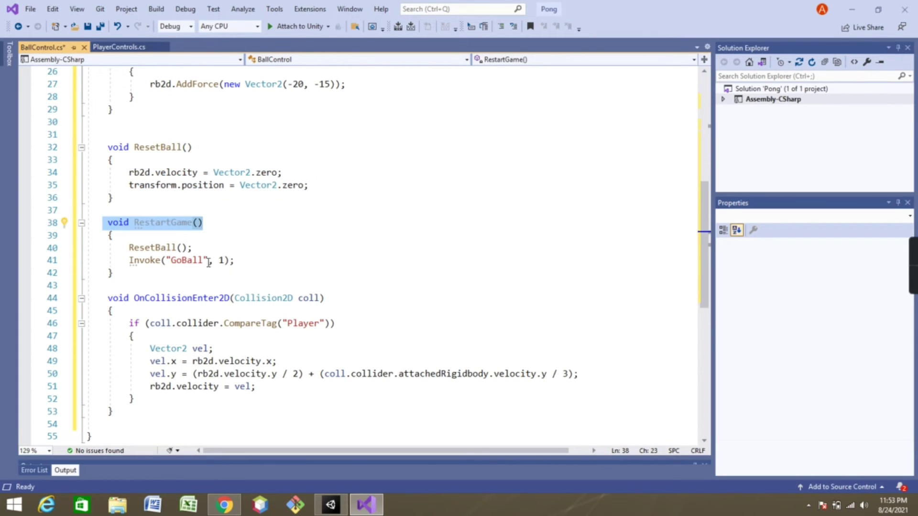
drag(126, 247, 258, 270)
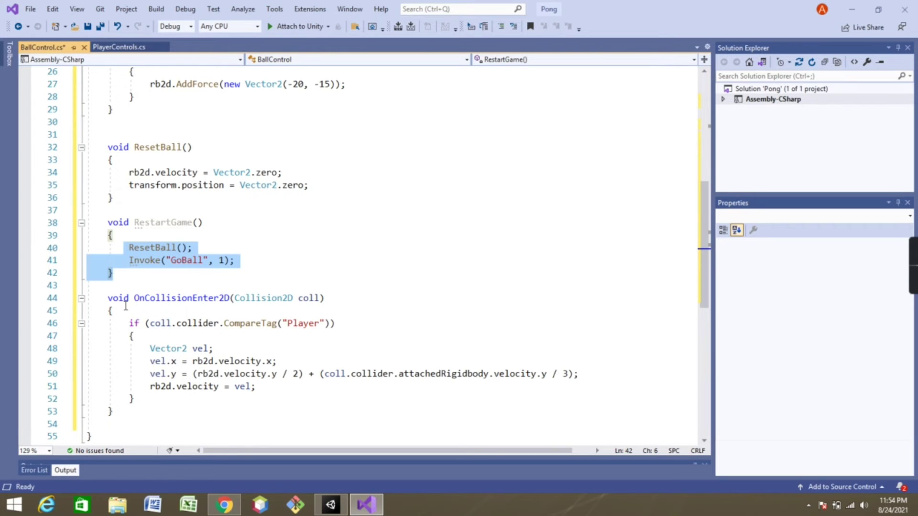
Step: Review the OnCollisionEnter2D Player-tag bounce logic, then save BallControl.cs
click(115, 299)
drag(121, 301, 345, 302)
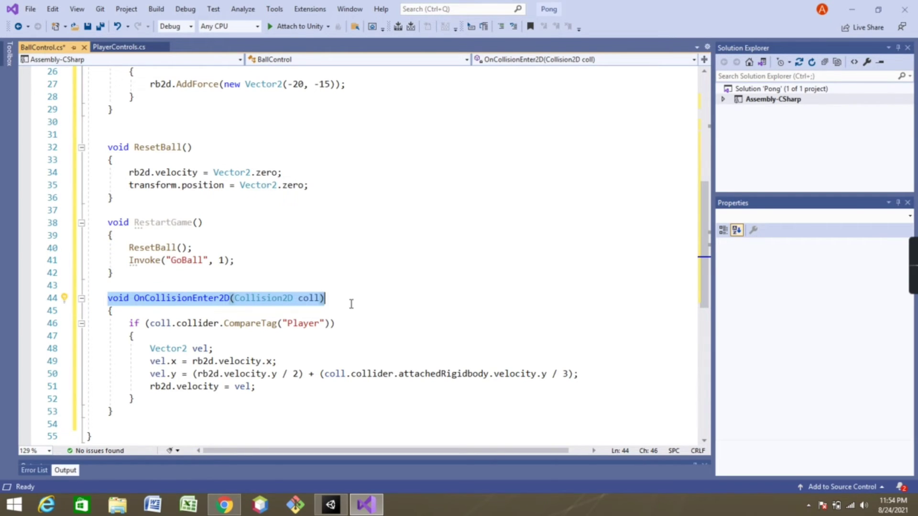
drag(124, 325, 333, 324)
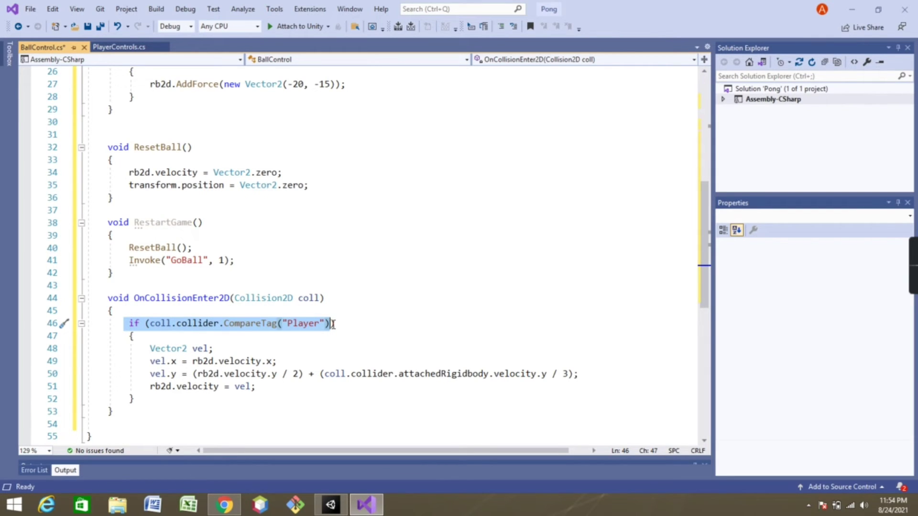
drag(333, 325, 350, 401)
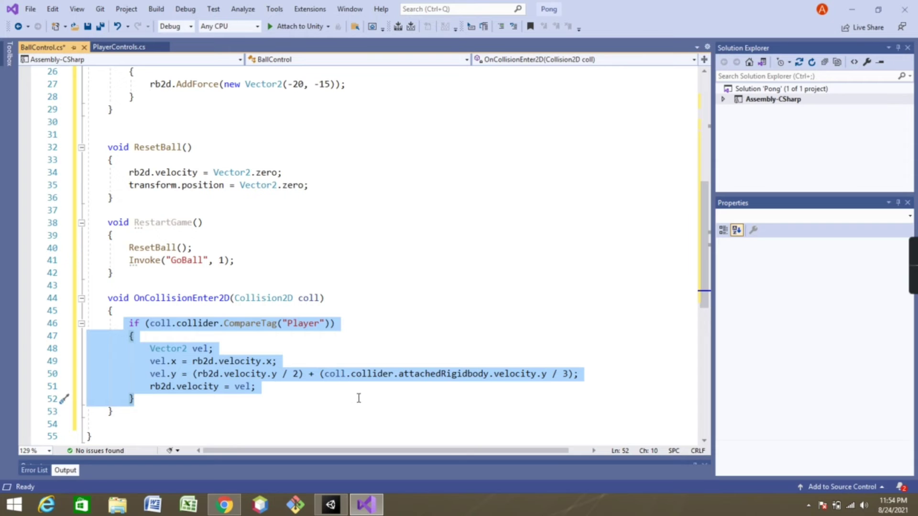
drag(707, 262, 706, 289)
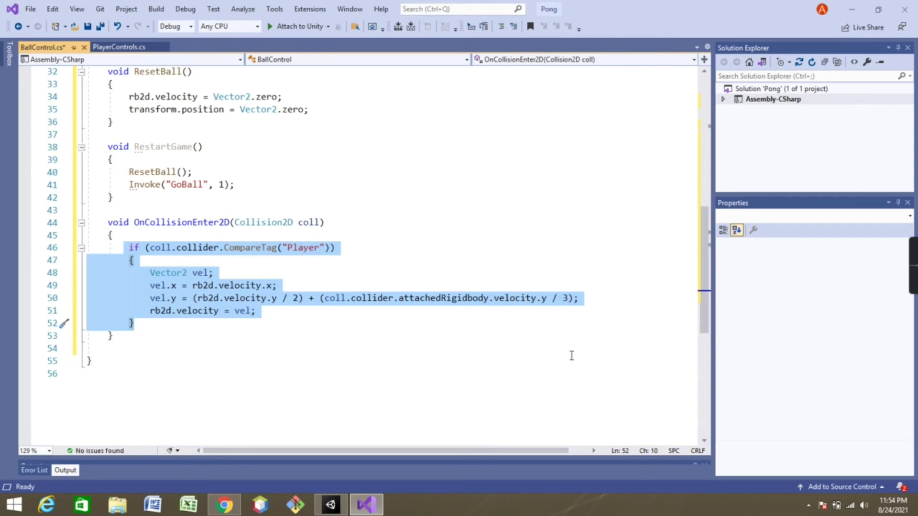
key(ctrl+s)
Step: Back in Unity, test the game in Play mode moving the right paddle, then stop
click(337, 505)
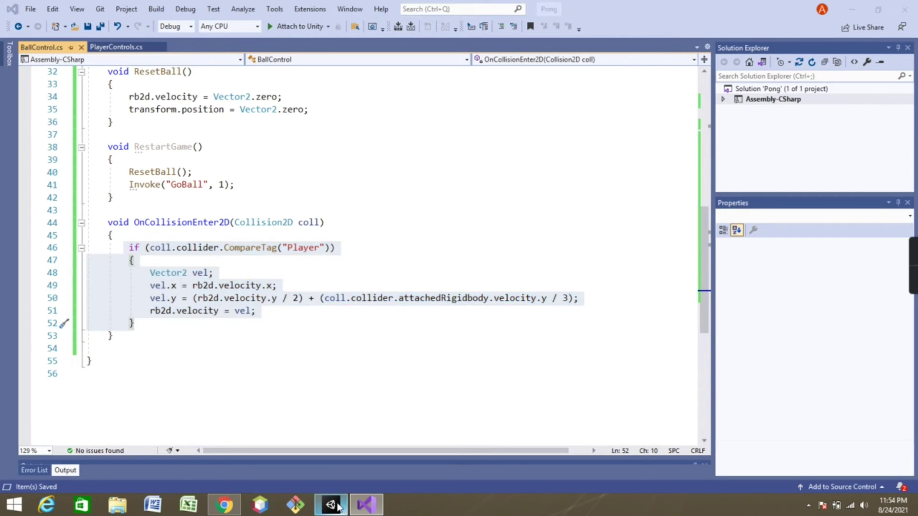
mouse_move(330, 505)
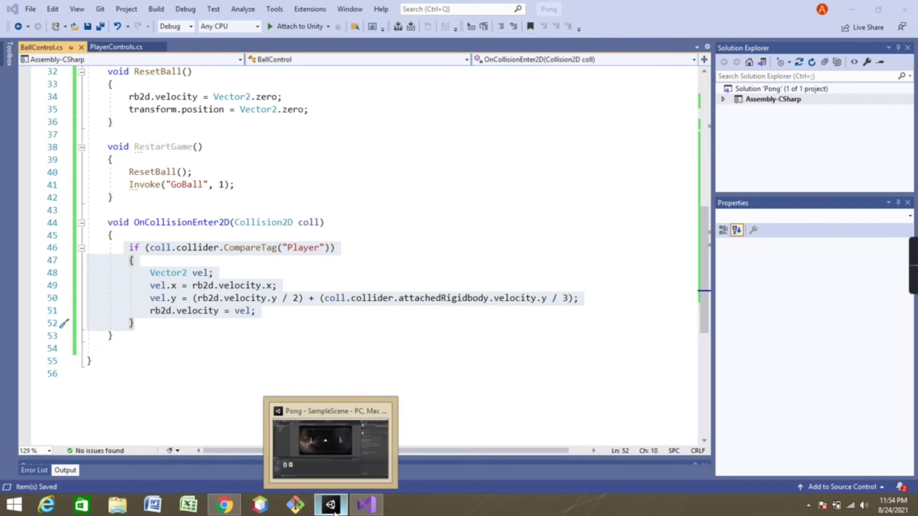
click(335, 435)
click(427, 38)
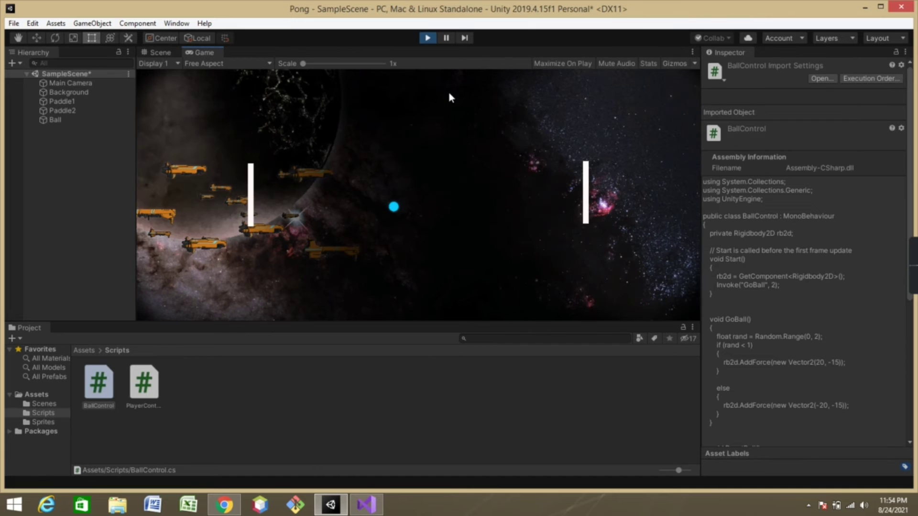
key(Up)
key(Down)
click(427, 38)
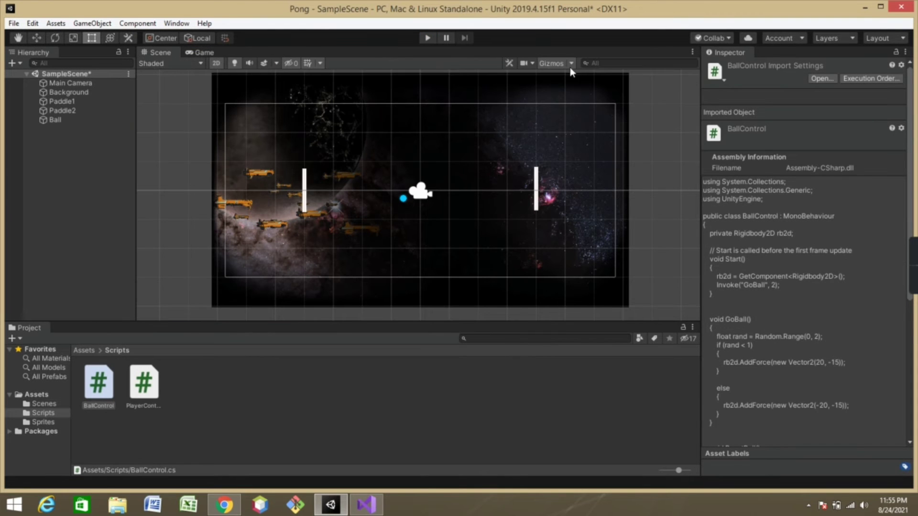
Step: Drag the BallControl script onto the Ball's Inspector to add it as a component
click(80, 121)
scroll(912, 228, down, 5)
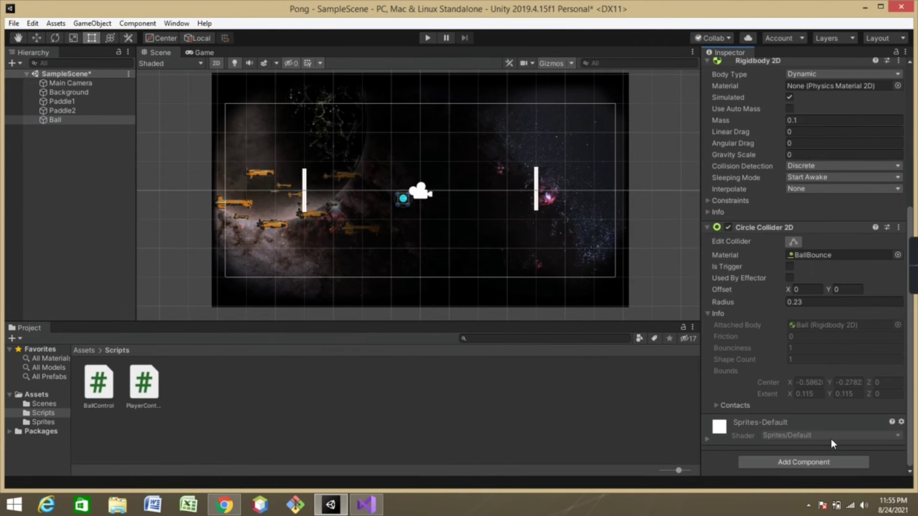
click(100, 399)
click(55, 120)
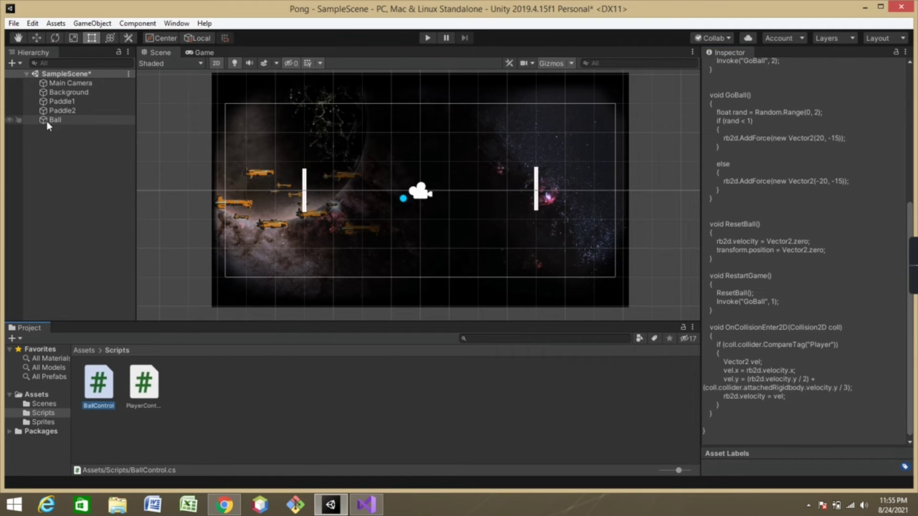
drag(108, 388, 830, 454)
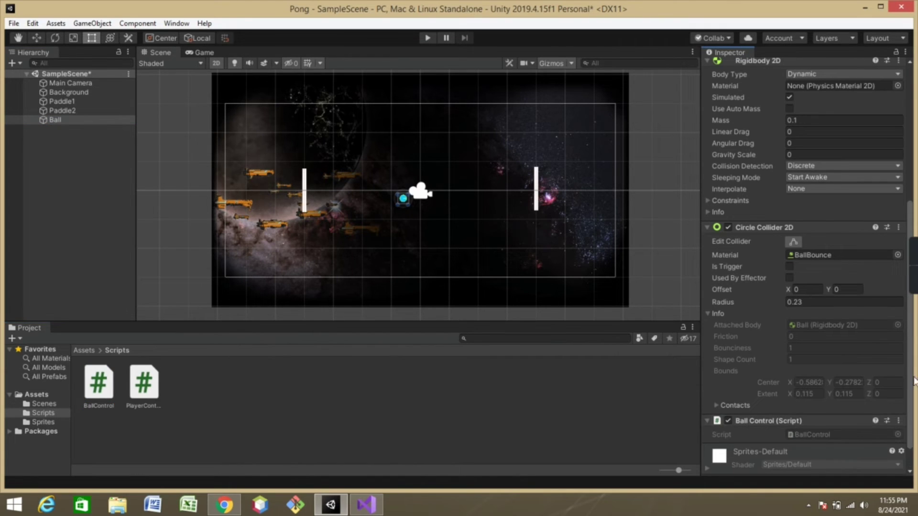
scroll(912, 382, down, 2)
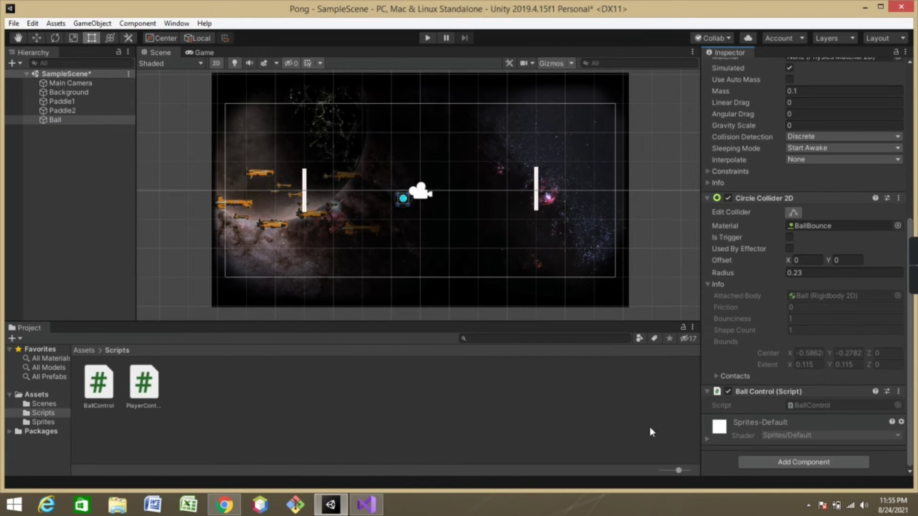
click(428, 38)
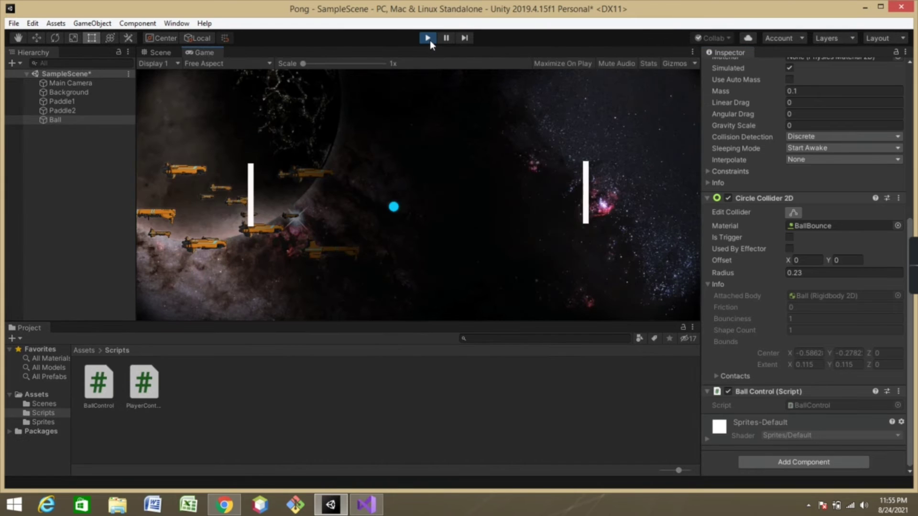
key(Down)
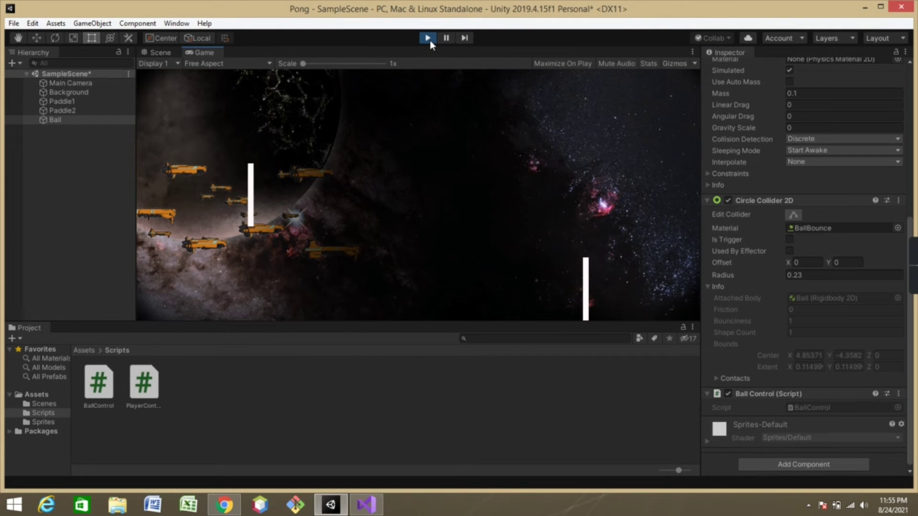
key(Up)
key(s)
key(w)
key(Down)
key(s)
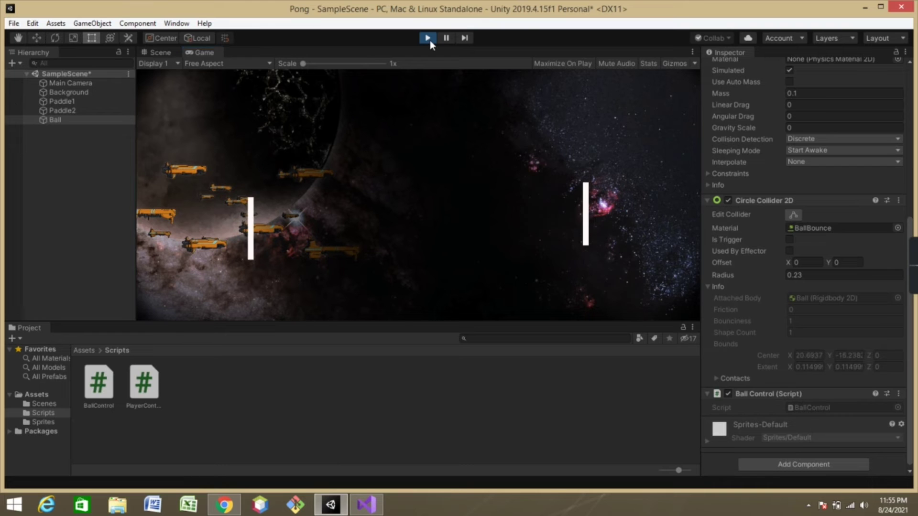
click(428, 38)
click(428, 40)
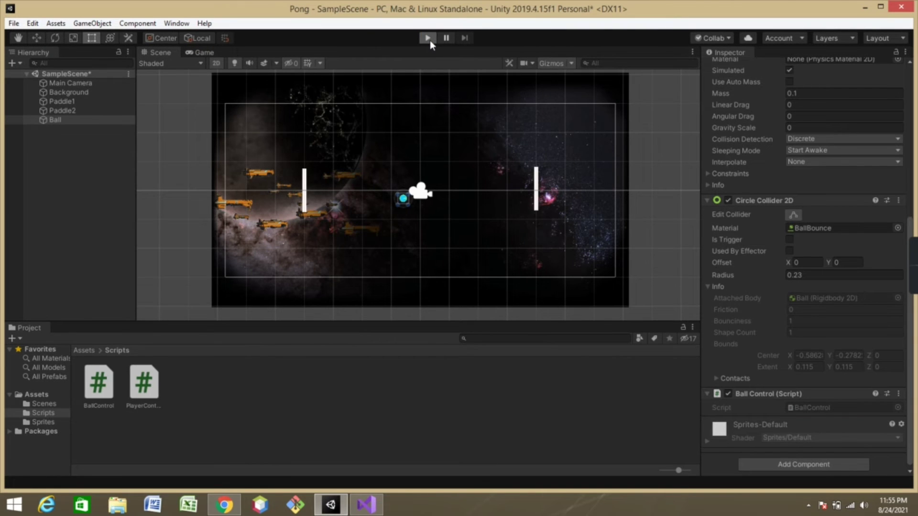
key(Down)
key(s)
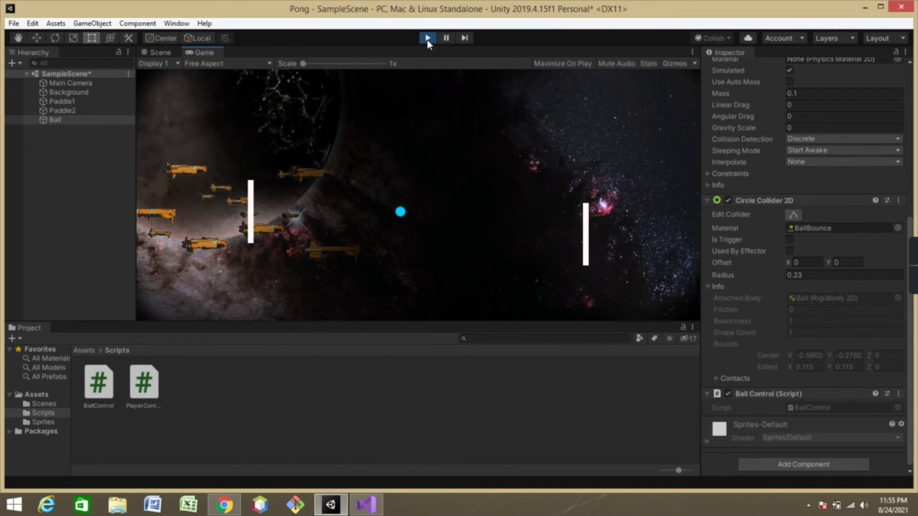
key(Down)
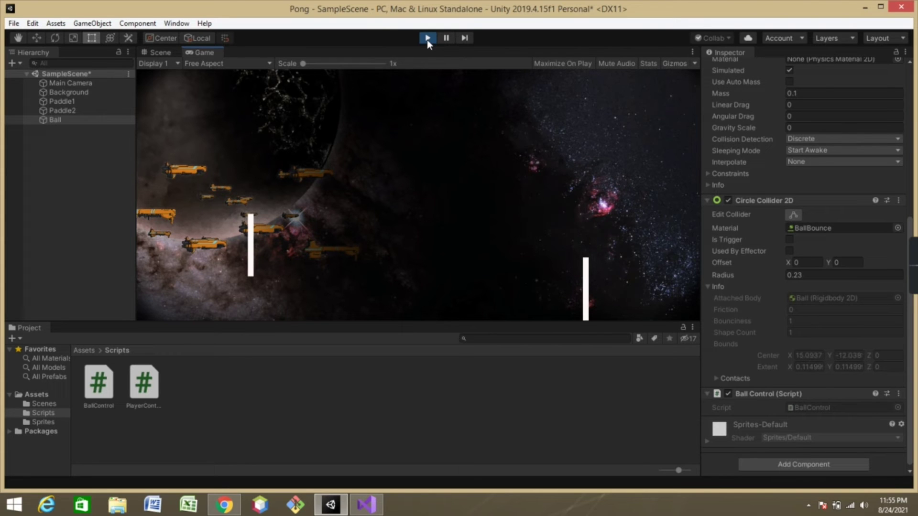
key(Up)
click(427, 39)
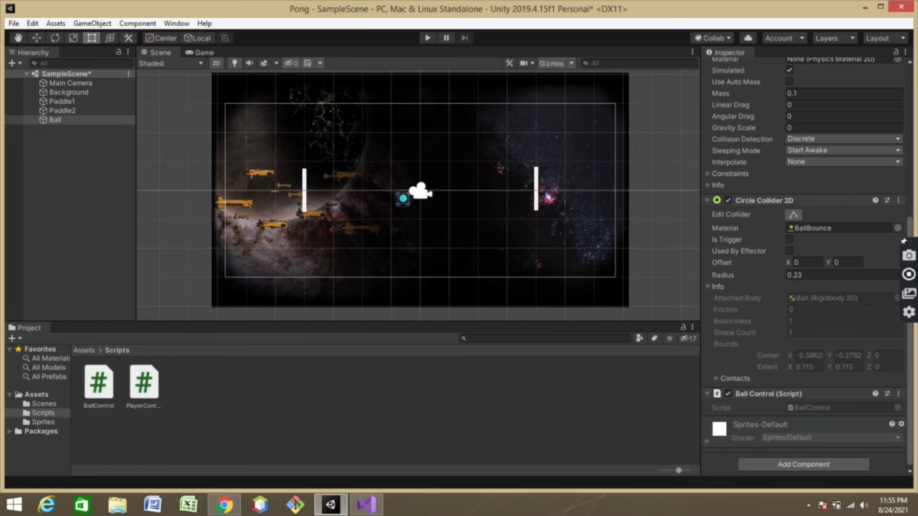
click(55, 120)
Step: Create an empty object named Walls and reset its Transform to the origin
right_click(51, 134)
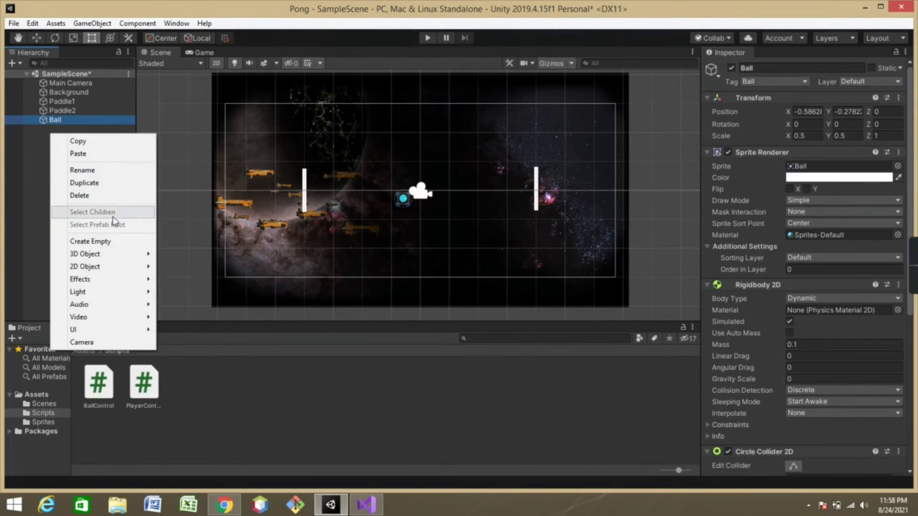
click(100, 241)
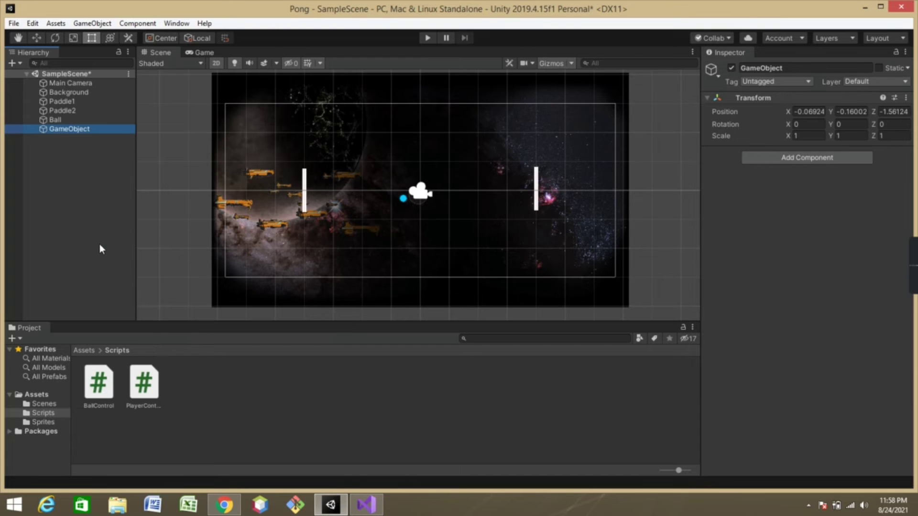
right_click(98, 132)
click(118, 169)
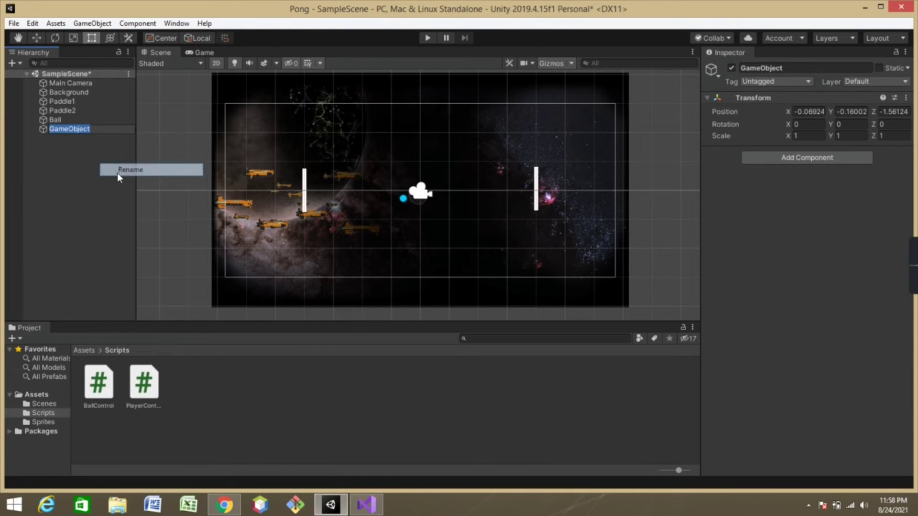
key(BackSpace)
text(W)
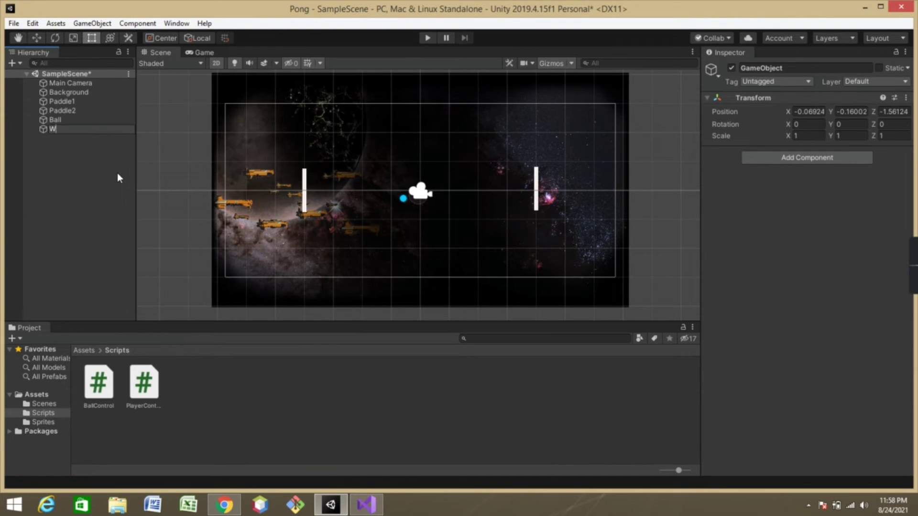
text(alls)
click(102, 168)
click(73, 130)
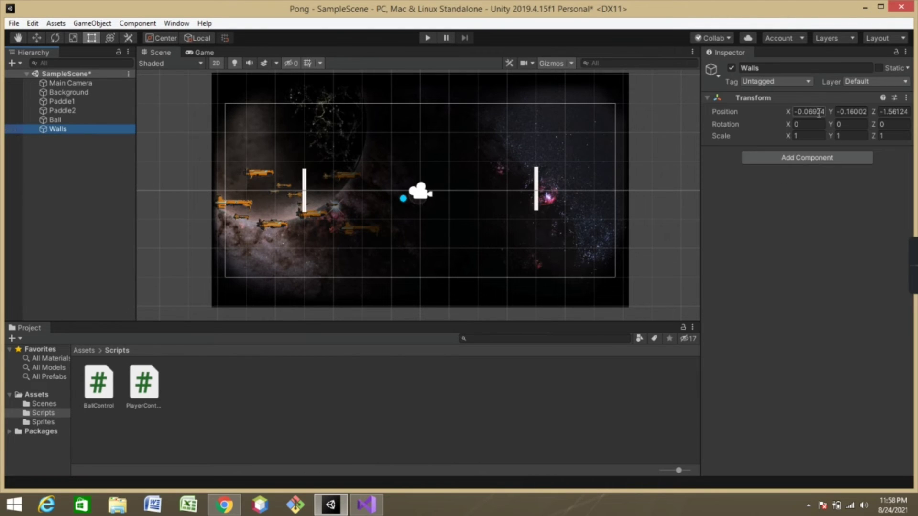
right_click(813, 98)
click(830, 197)
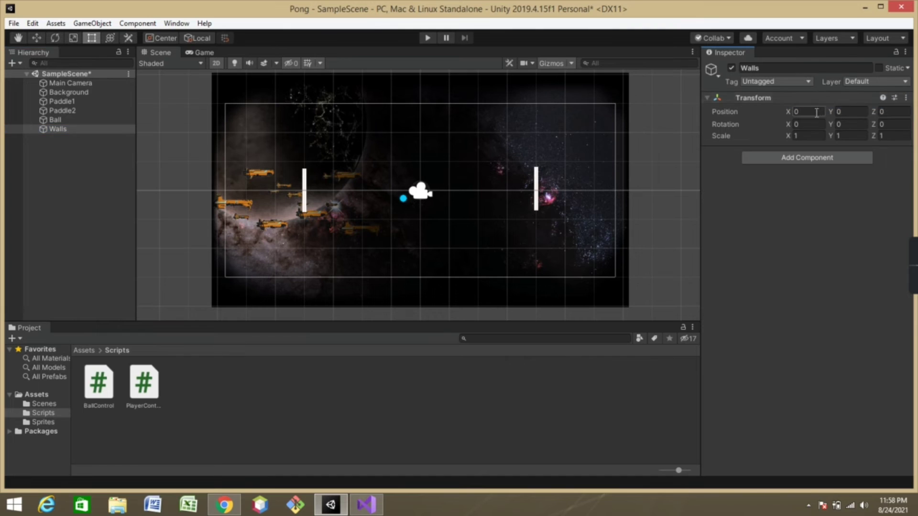
Step: Add an empty child object under Walls and begin renaming it RightWall
right_click(70, 128)
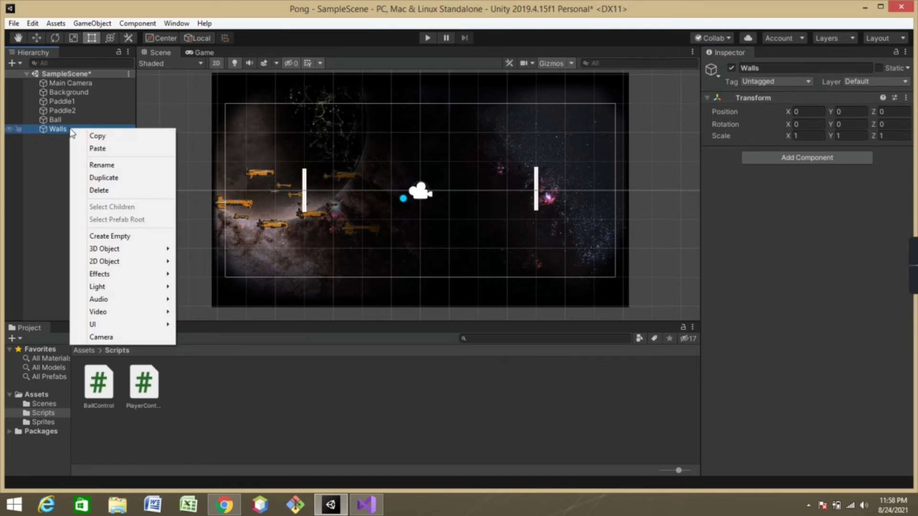
click(121, 239)
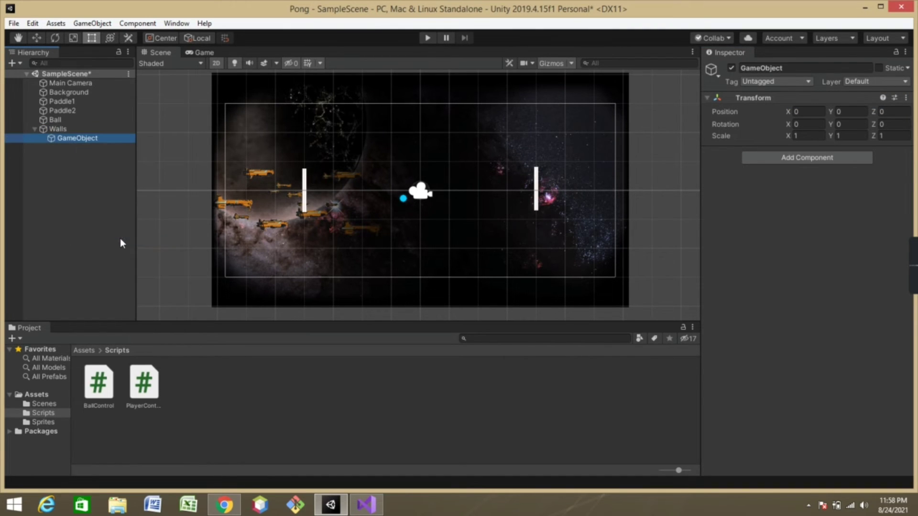
right_click(110, 137)
click(142, 175)
text(RightWall)
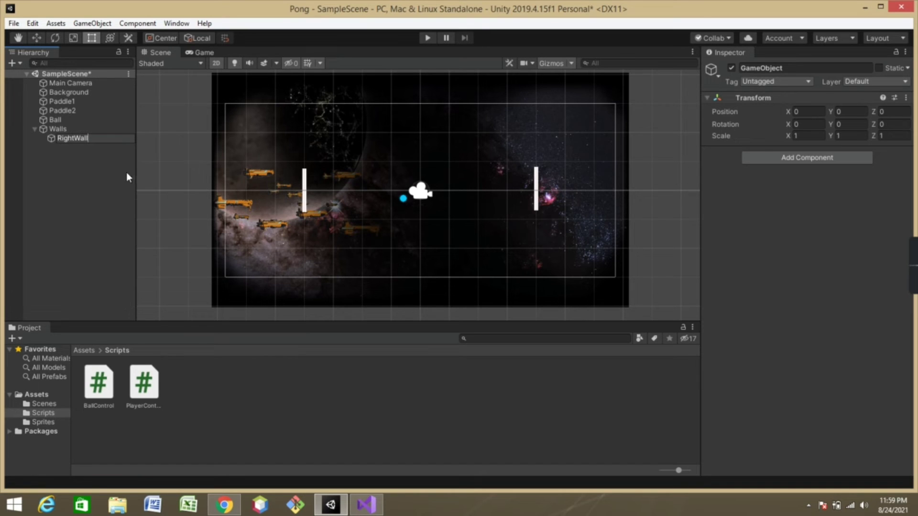
Step: Confirm the RightWall name and add a Box Collider 2D found by searching 'box'
click(127, 173)
click(65, 139)
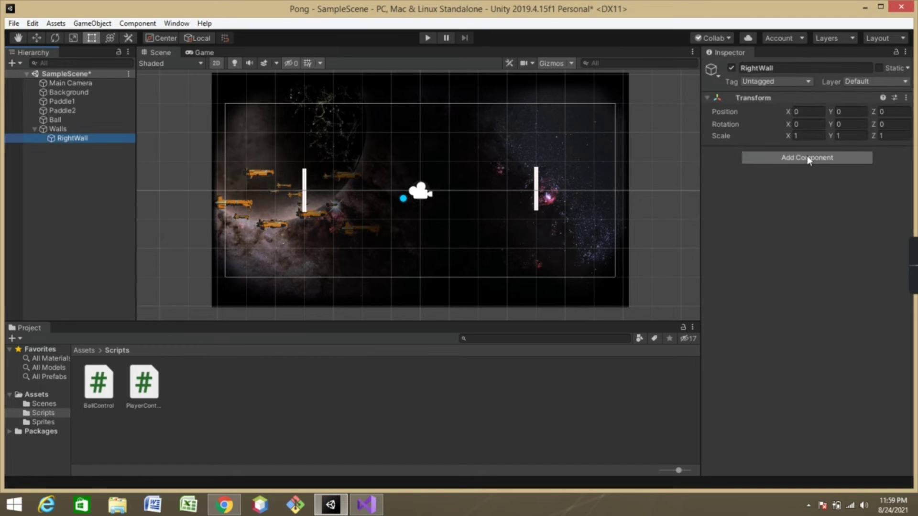
click(807, 159)
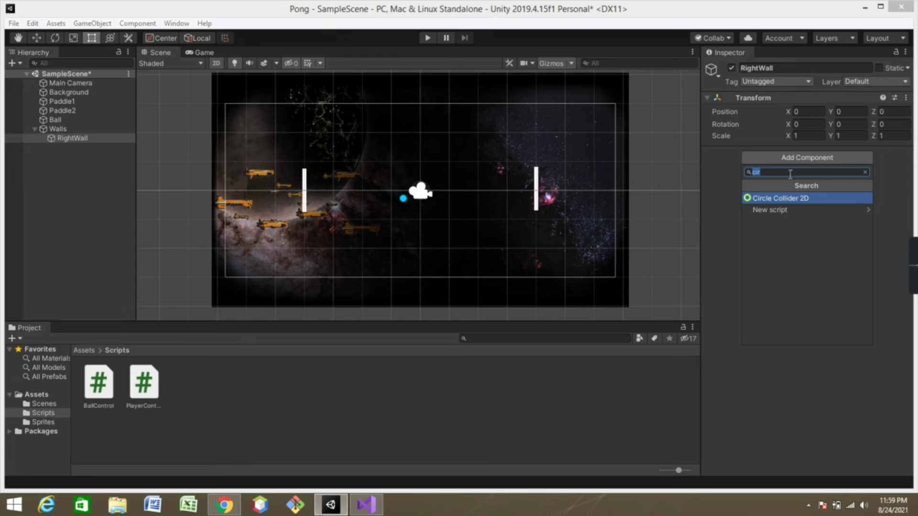
key(BackSpace)
text(box)
key(Down)
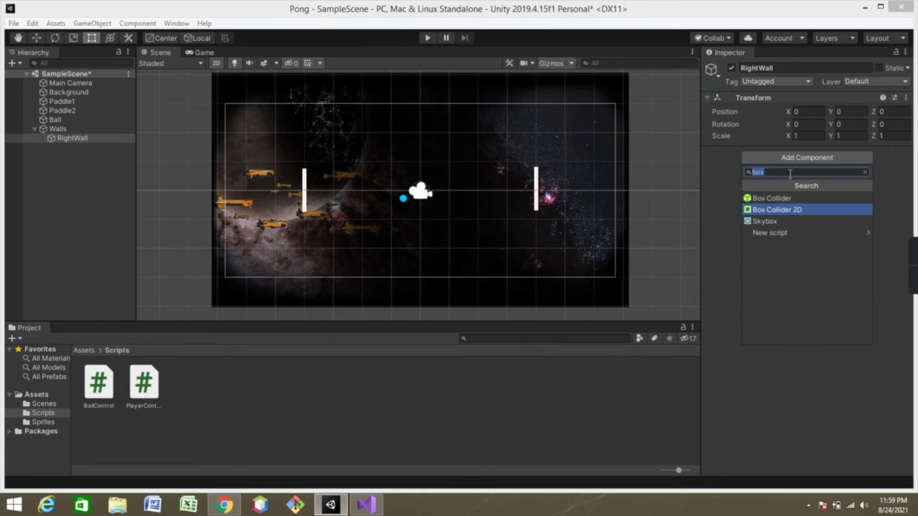
key(Return)
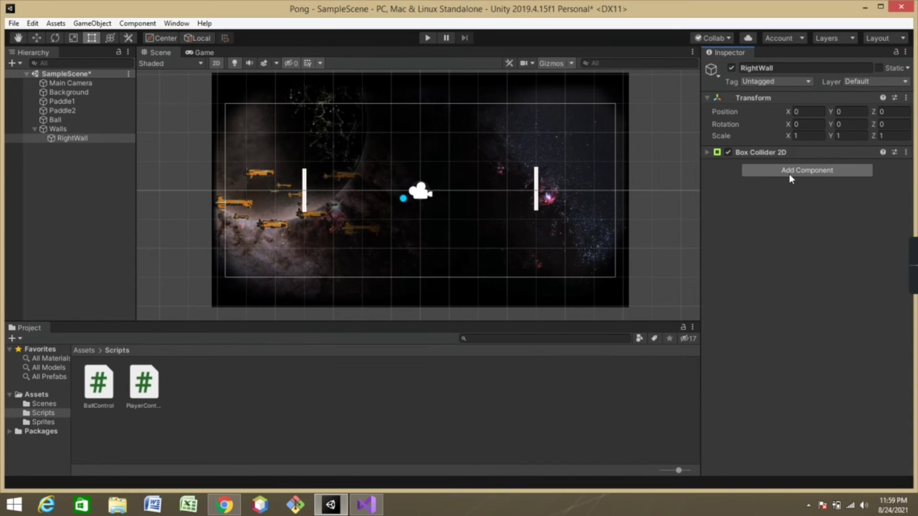
click(705, 154)
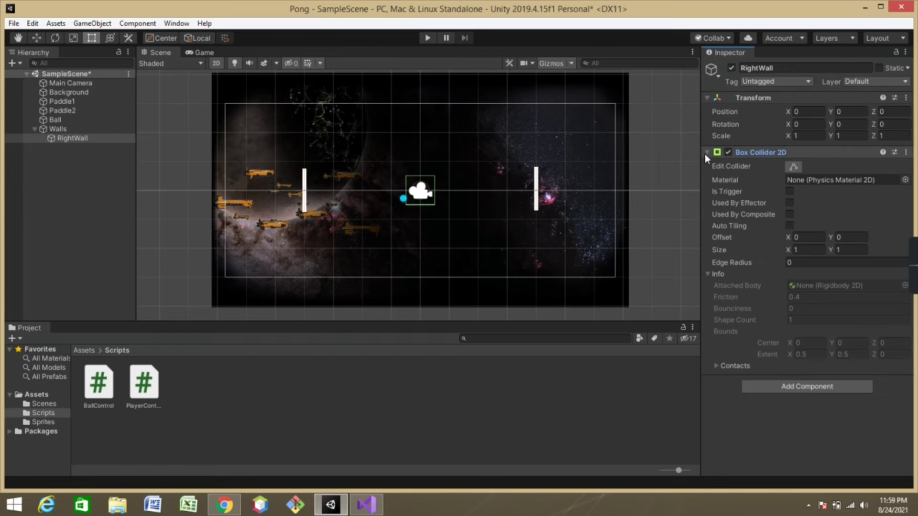
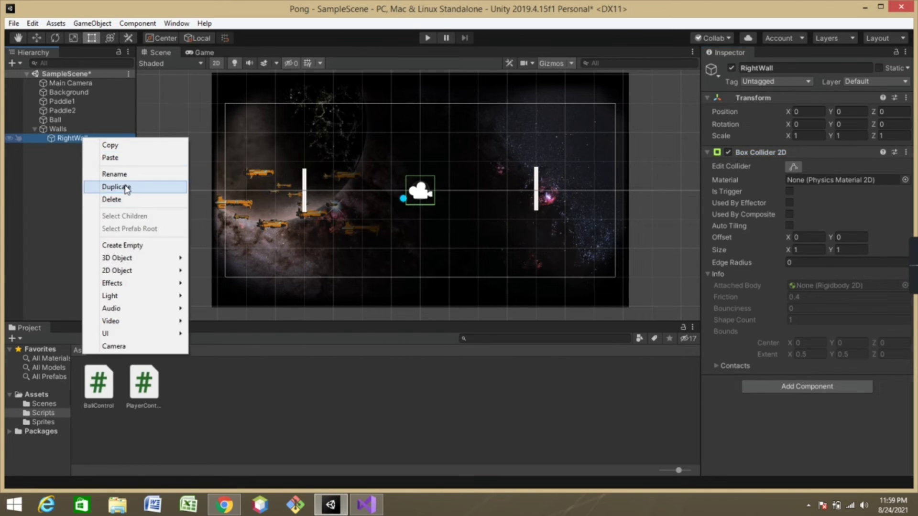
Step: Duplicate RightWall twice under Walls, creating RightWall (1) and RightWall (2)
click(124, 186)
right_click(102, 148)
click(124, 199)
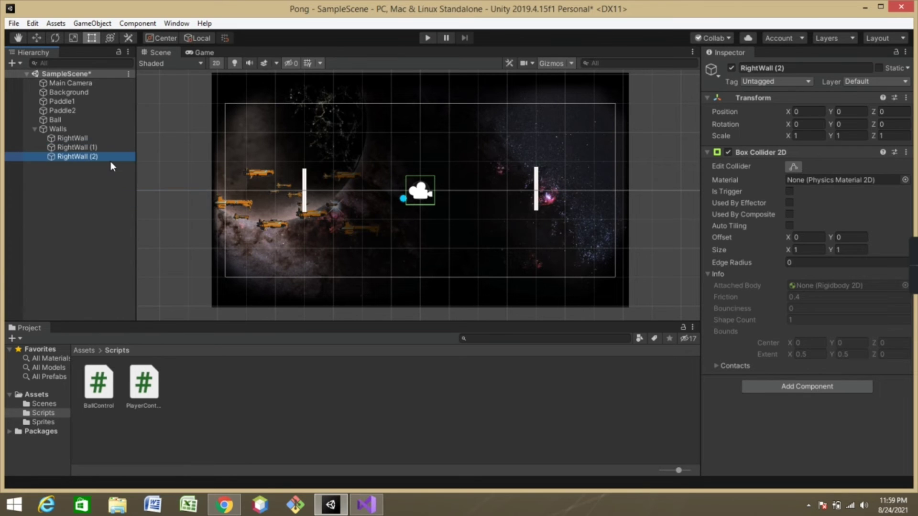
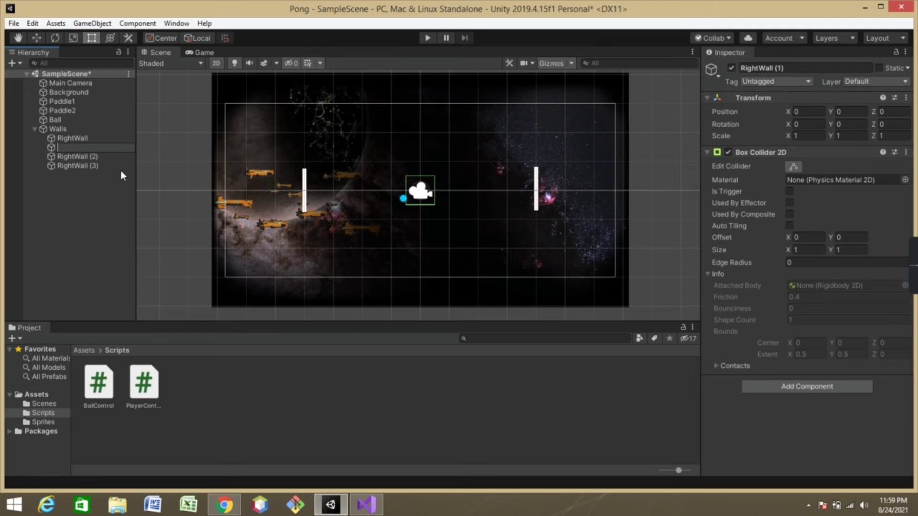
Step: Name the first wall copy LeftWall and give the other two copies BottomWall and TopWall names
text(Left)
text(Wall)
right_click(107, 157)
click(131, 197)
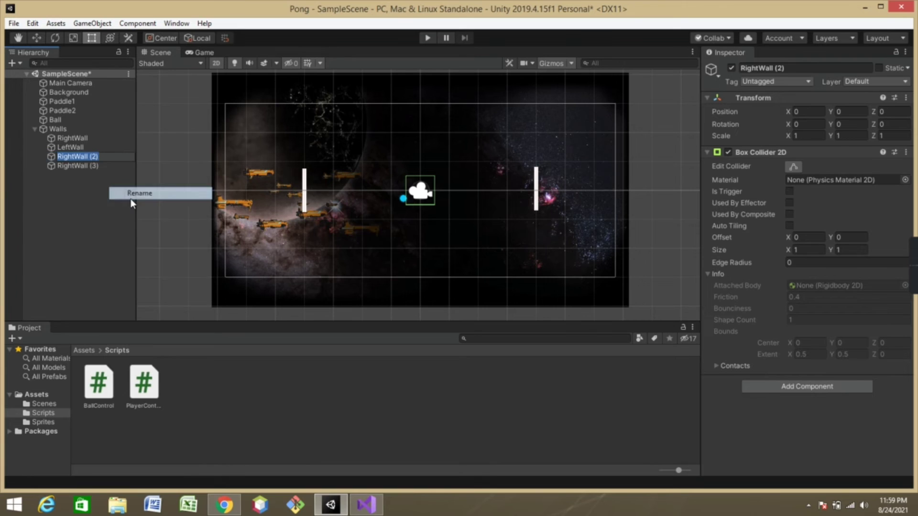
text(Botto)
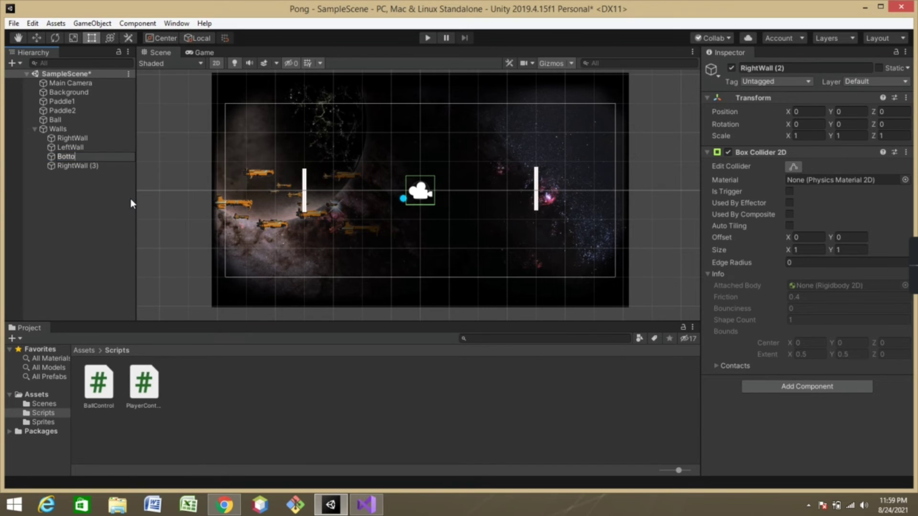
text(mWall)
right_click(107, 166)
click(166, 201)
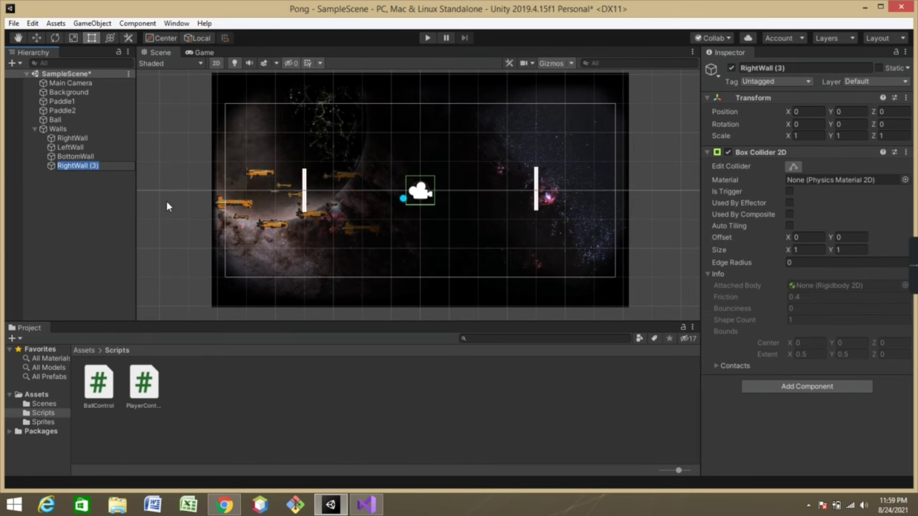
key(BackSpace)
text(Top)
text(Wall)
Step: Correct the names so the lower copy is BottomWall and the upper copy is TopWall
key(BackSpace)
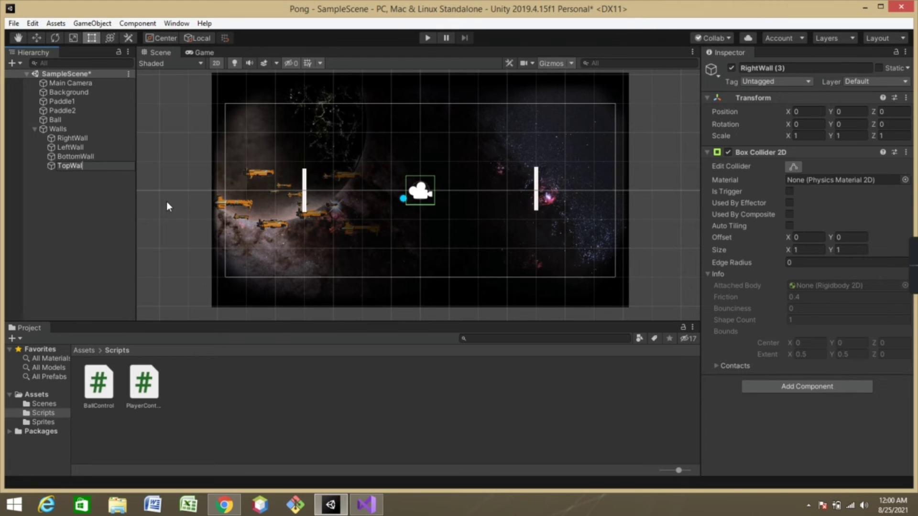
key(BackSpace)
key(BackSpace)
key(BackSpace)
key(BackSpace)
text(Bott)
text(omWa)
text(ll)
key(Return)
right_click(104, 160)
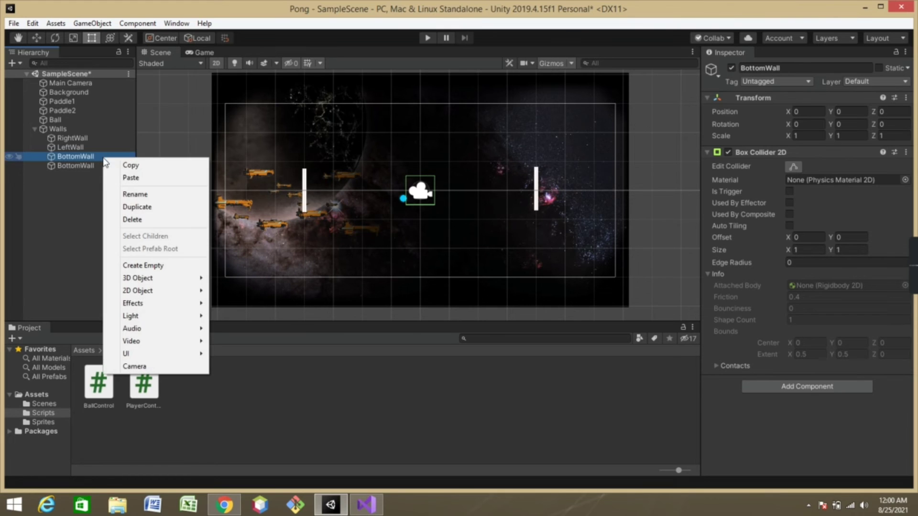
click(121, 191)
text(Top)
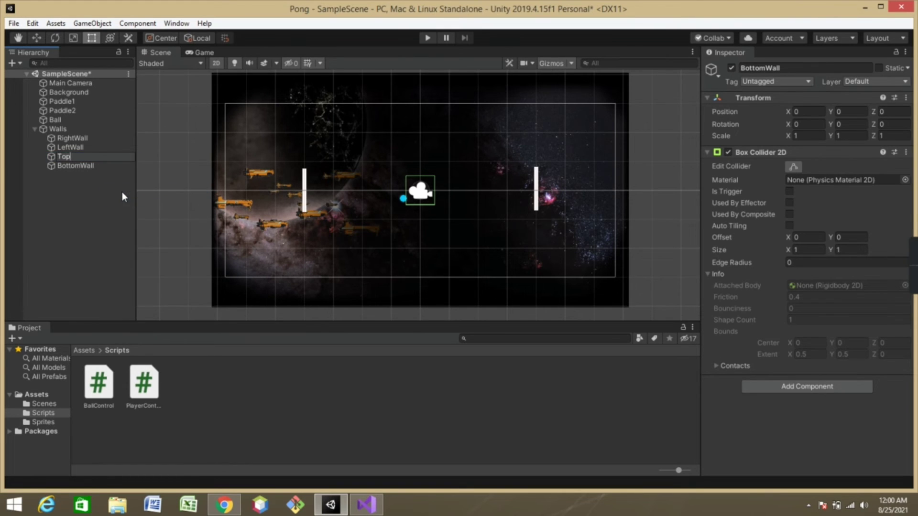
text(W)
text(all)
click(122, 192)
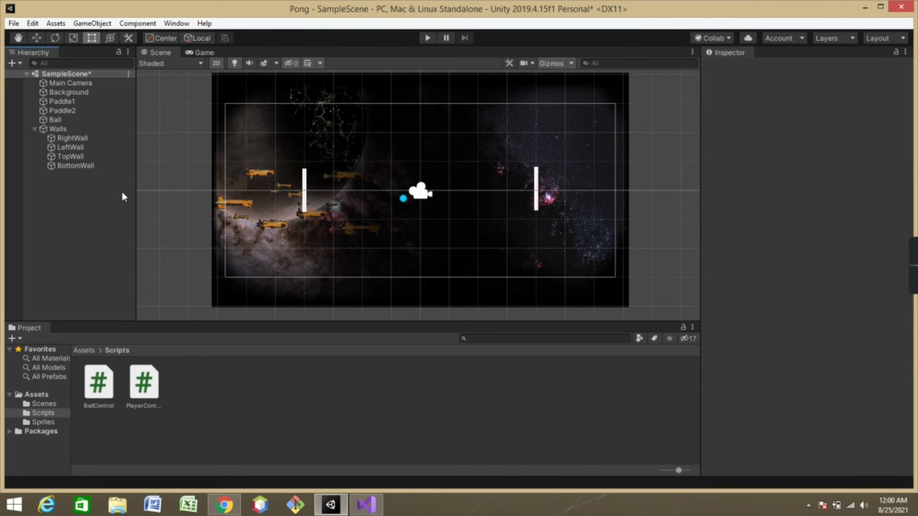
Step: Check each wall, then set RightWall to Position X 5.8 and Scale Y 6
click(71, 138)
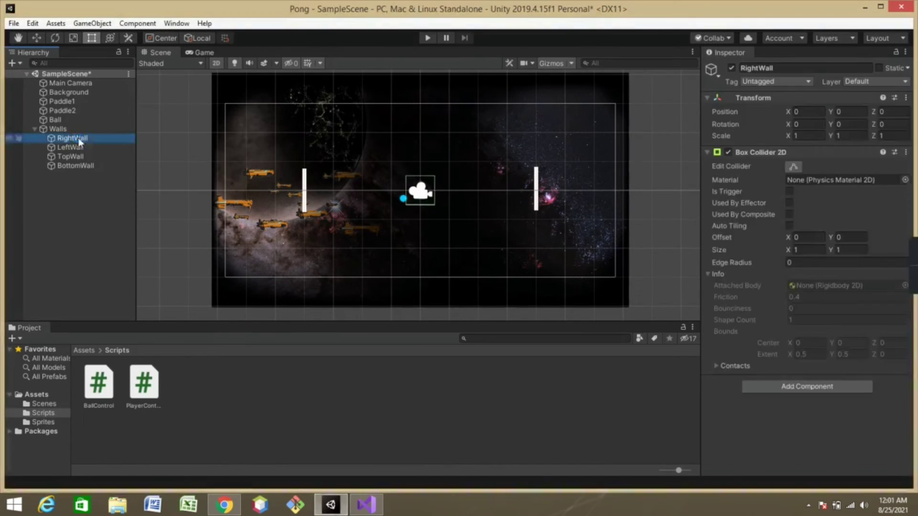
click(122, 147)
click(116, 157)
click(114, 165)
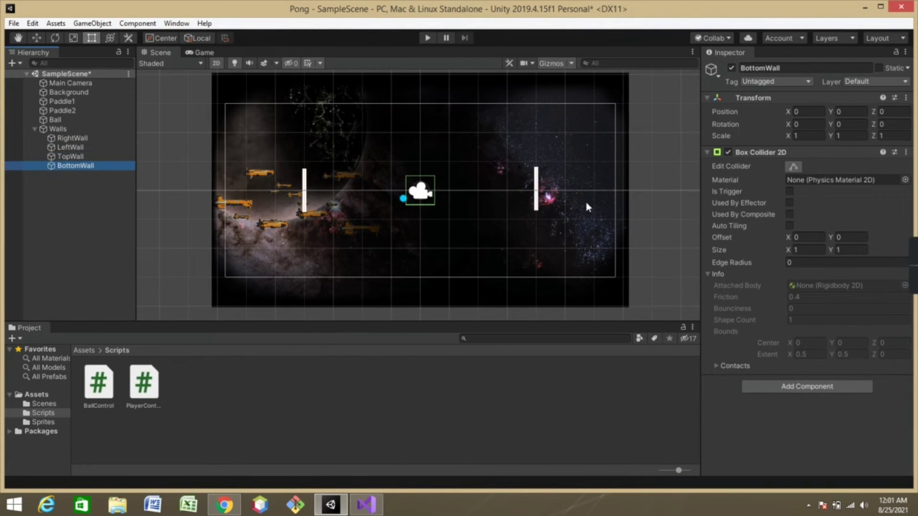
click(85, 139)
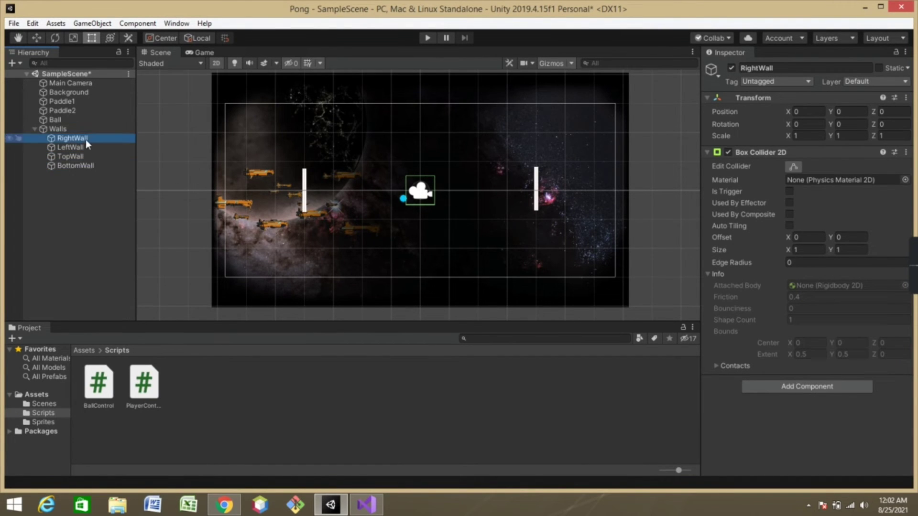
click(803, 111)
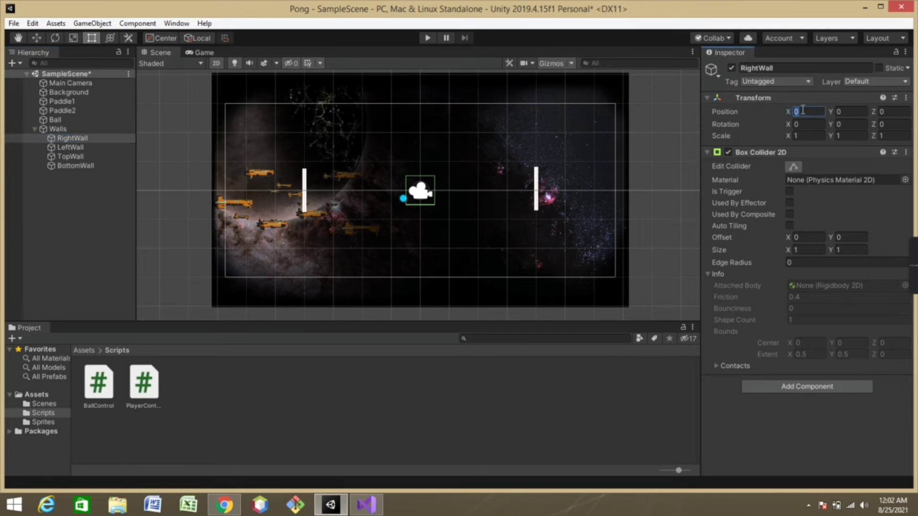
text(5.8)
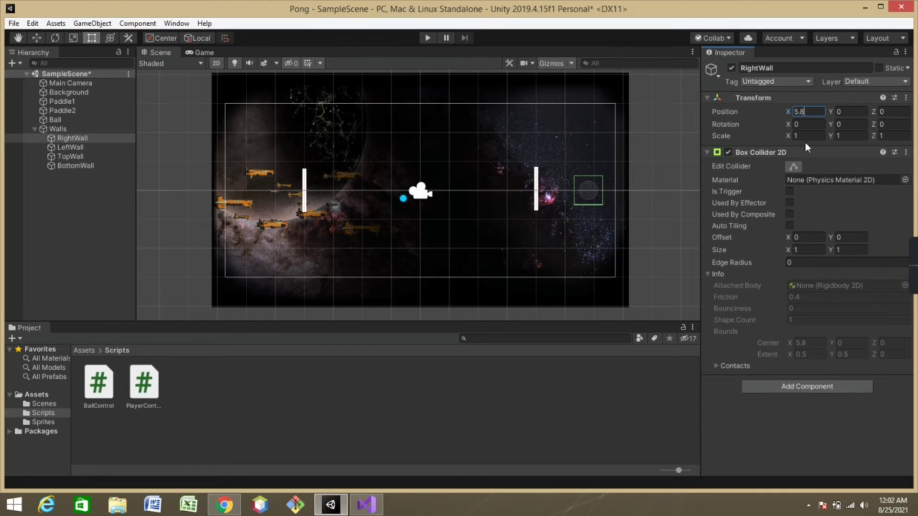
click(839, 136)
text(6)
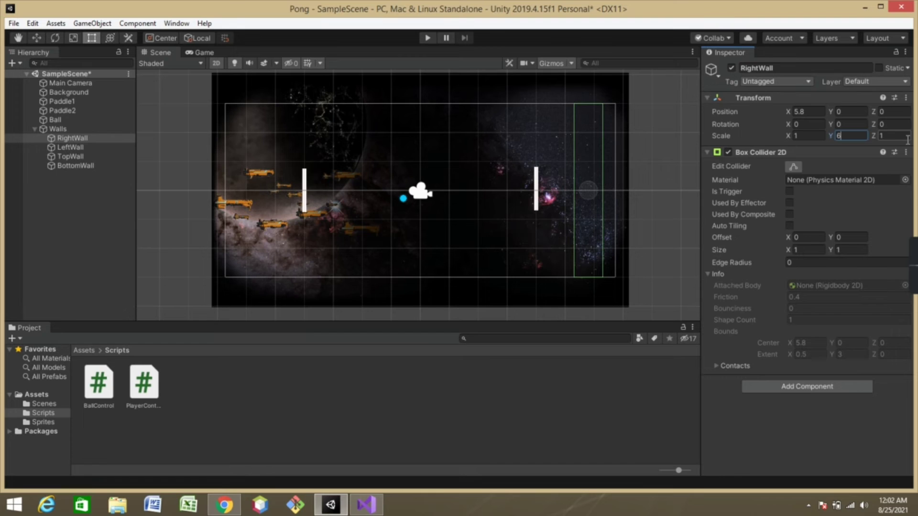
Step: Set LeftWall to Position X -5.8 and Scale Y 6
click(68, 148)
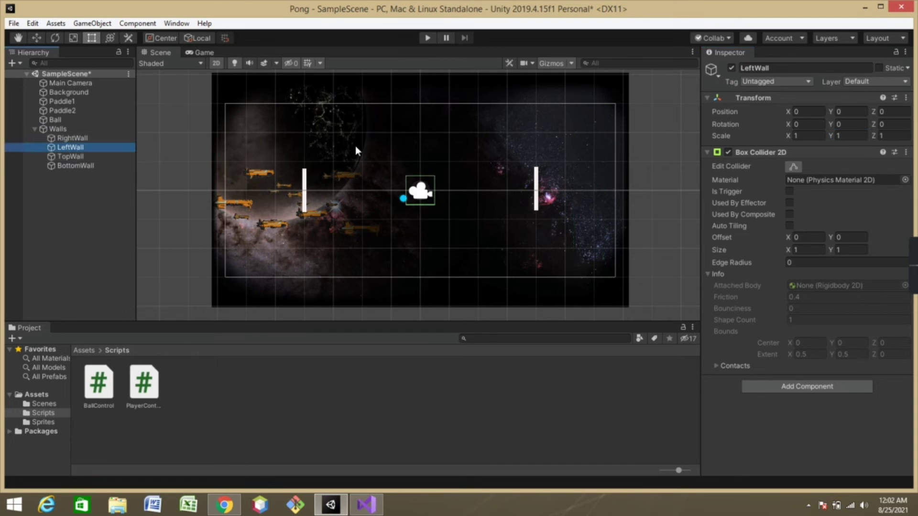
click(805, 112)
text(-)
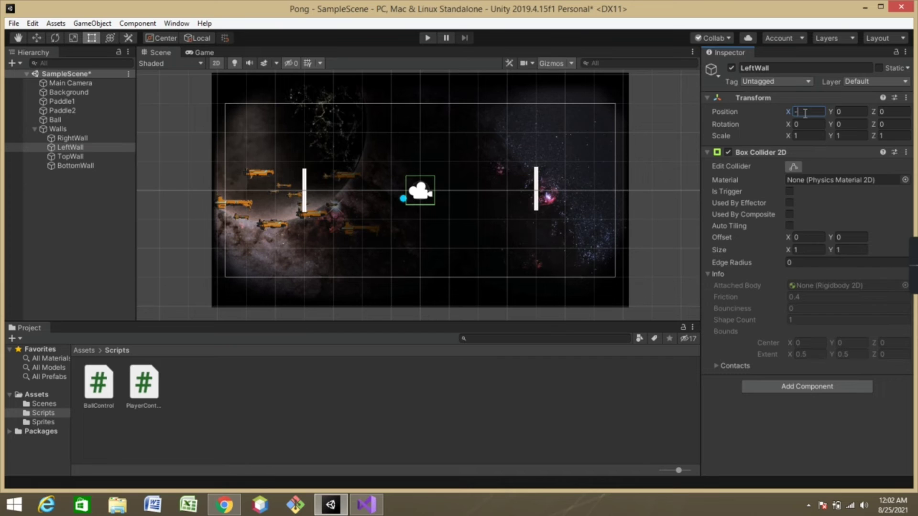
text(5.8)
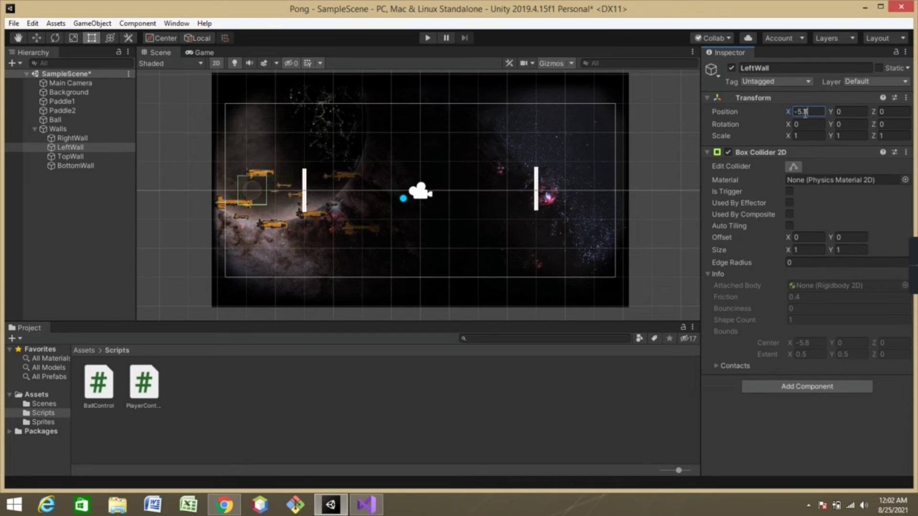
click(815, 135)
click(854, 136)
text(6)
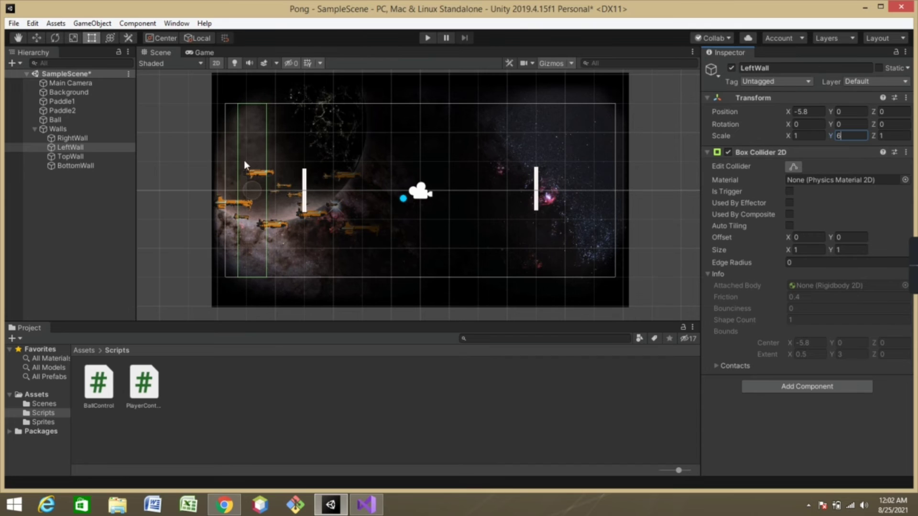
click(77, 157)
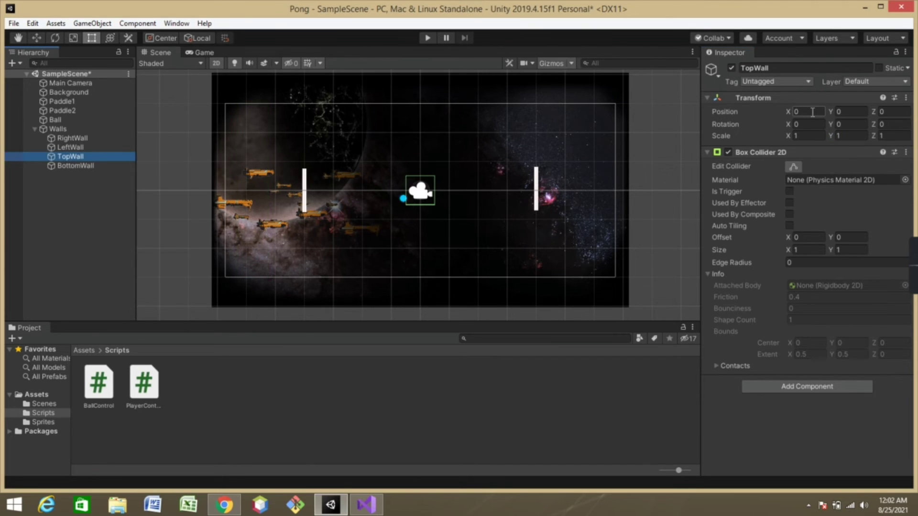
Step: Set TopWall to Position Y 3.5 and Scale X 10.7
click(842, 112)
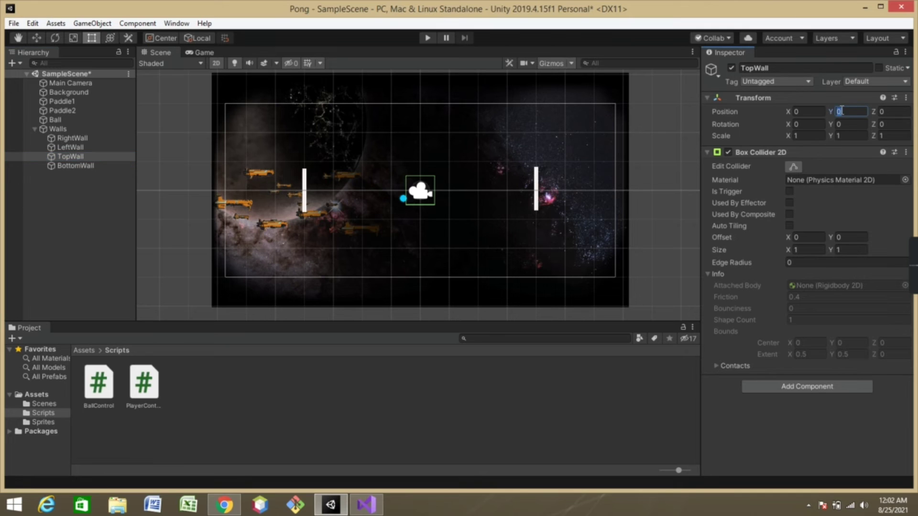
text(3.5)
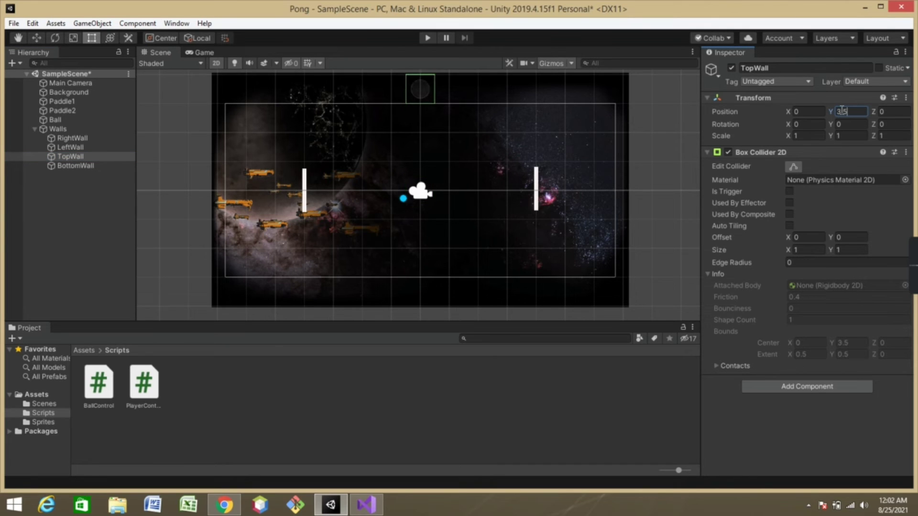
click(813, 136)
text(10.)
text(7)
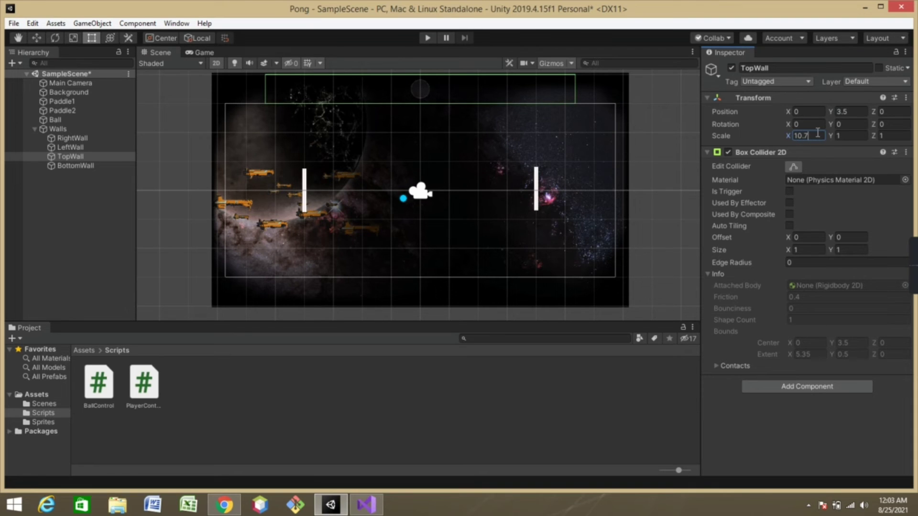
key(Return)
Step: Set BottomWall to Position Y -3.5 and Scale X 10.7, then start Play mode
click(113, 166)
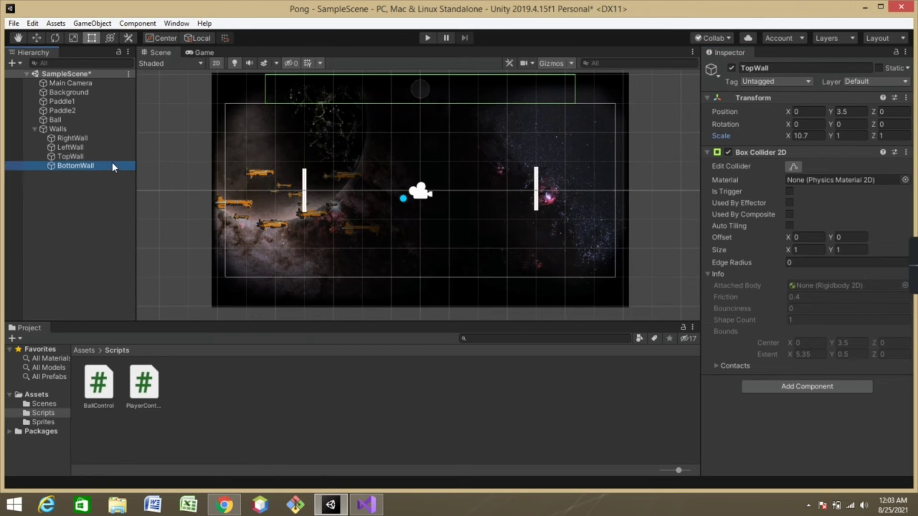
click(850, 112)
text(-3.5)
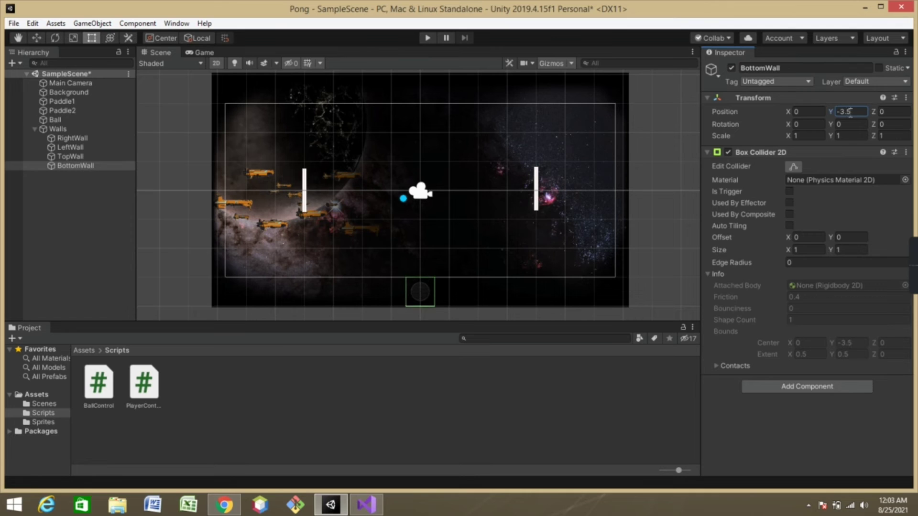
click(804, 135)
text(10.7)
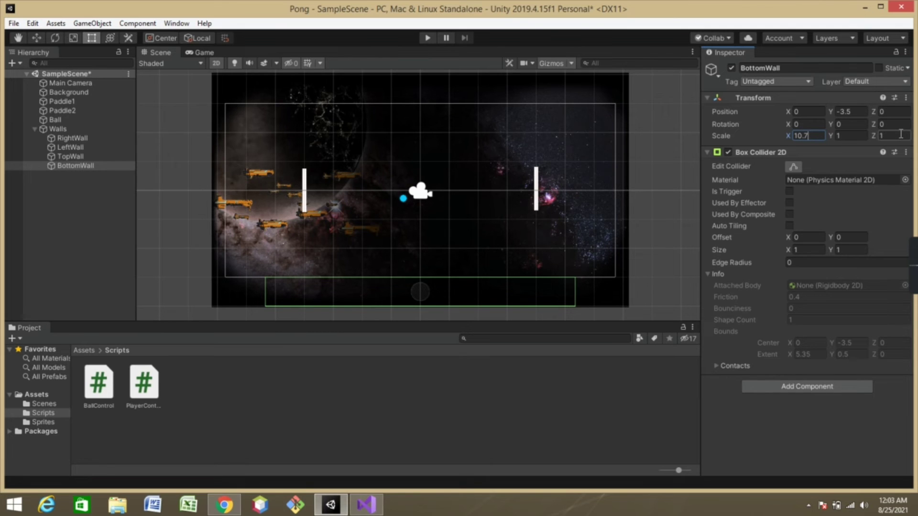
click(425, 37)
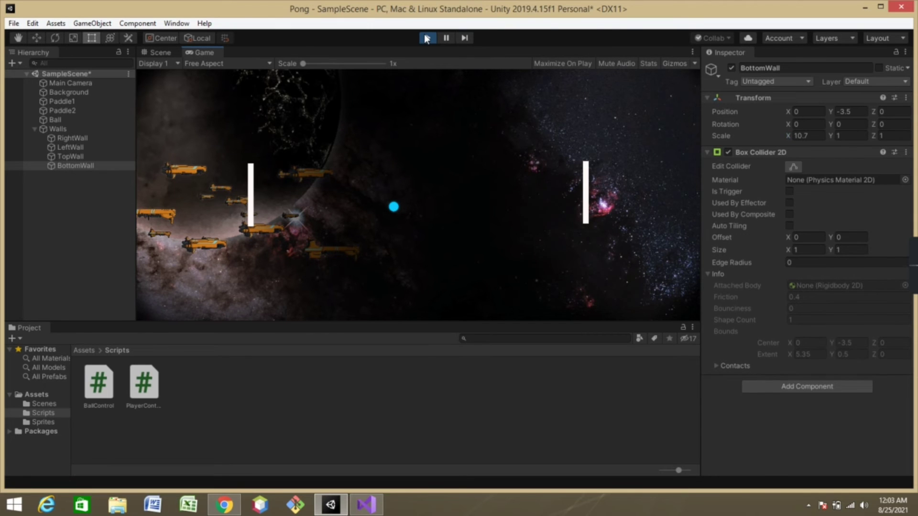
Step: Drive both paddles up and down with W/S and the arrow keys, then stop Play mode
key(Down)
key(s)
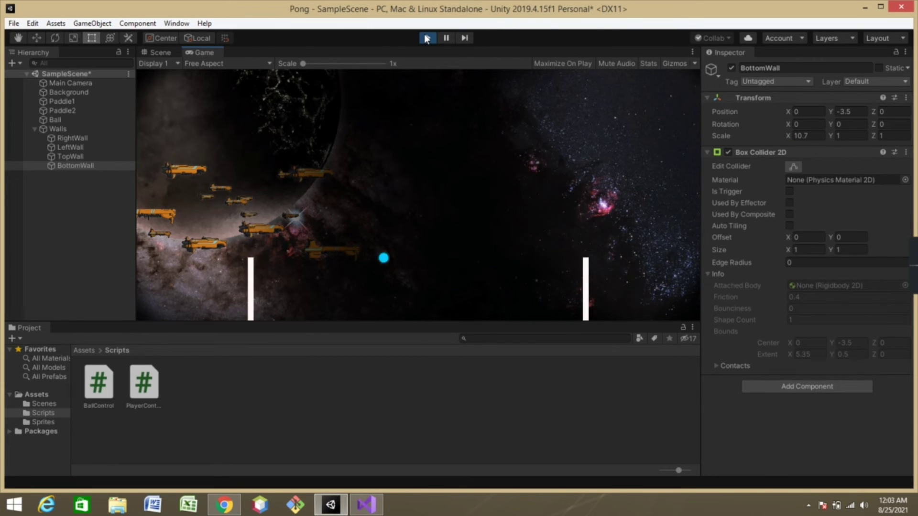
key(w)
key(Up)
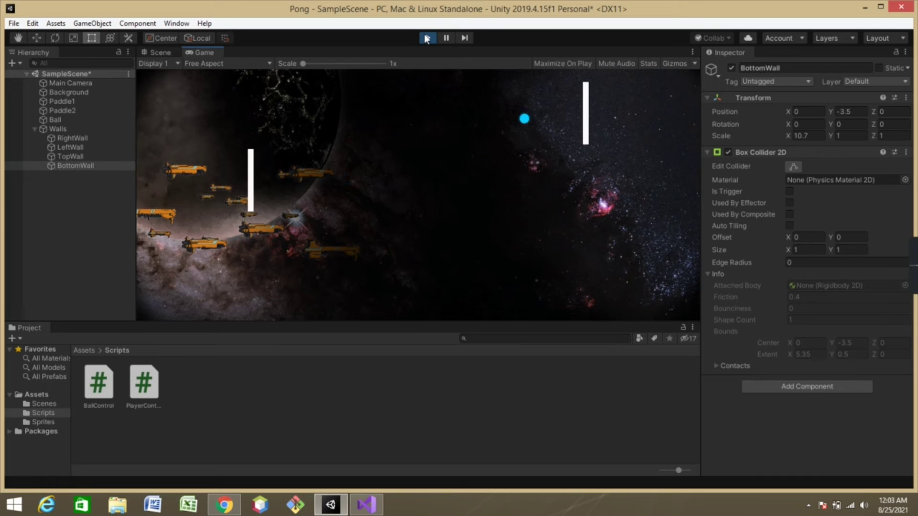
key(w)
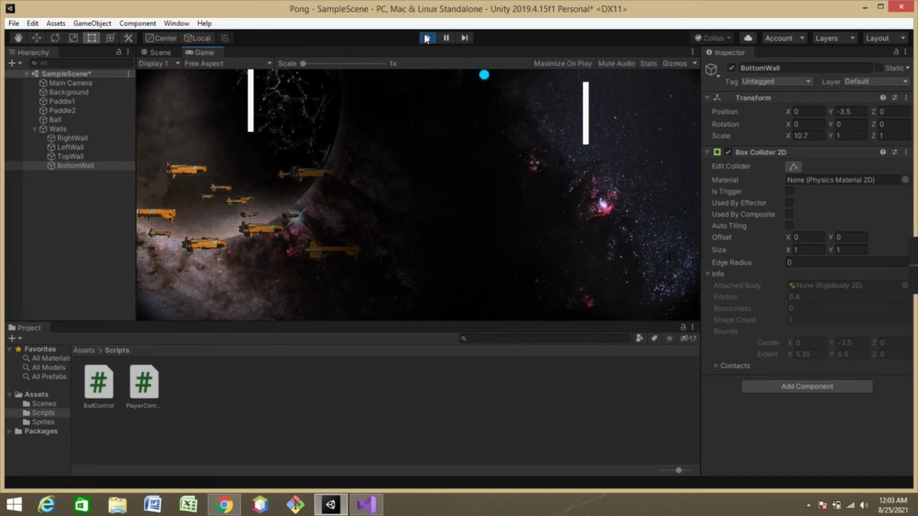
key(Up)
key(s)
key(w)
key(w)
key(Down)
key(Up)
key(s)
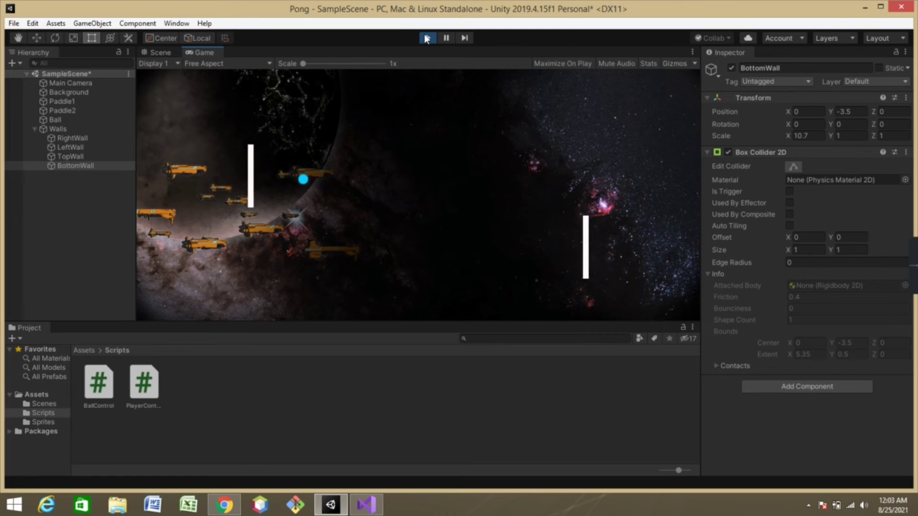
key(w)
key(Up)
key(Down)
key(s)
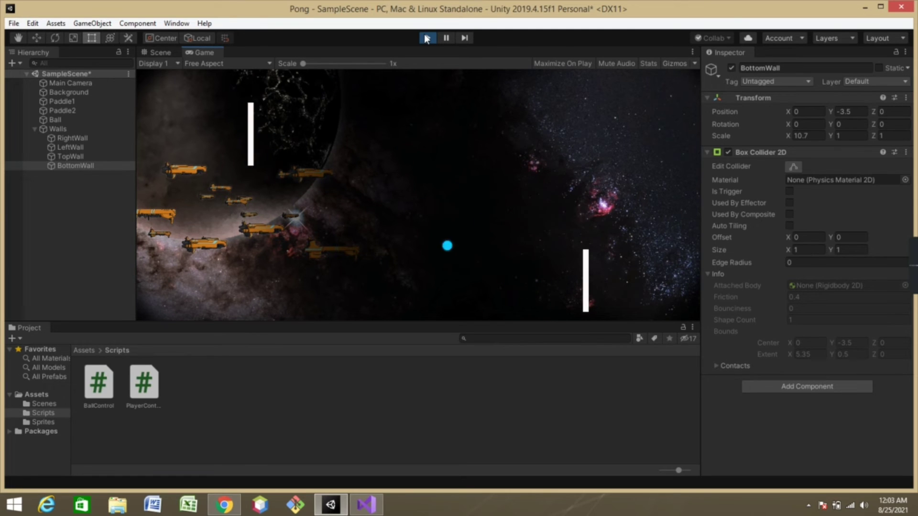
key(s)
key(w)
key(Up)
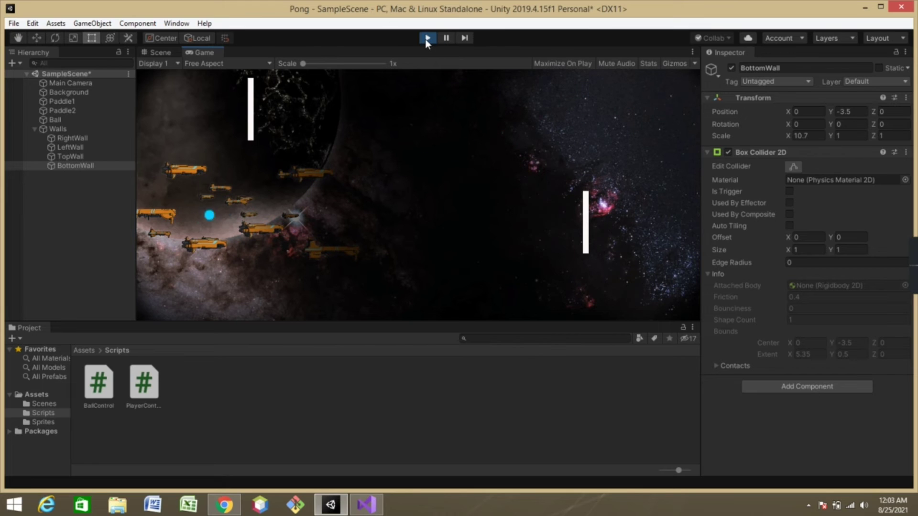
click(426, 40)
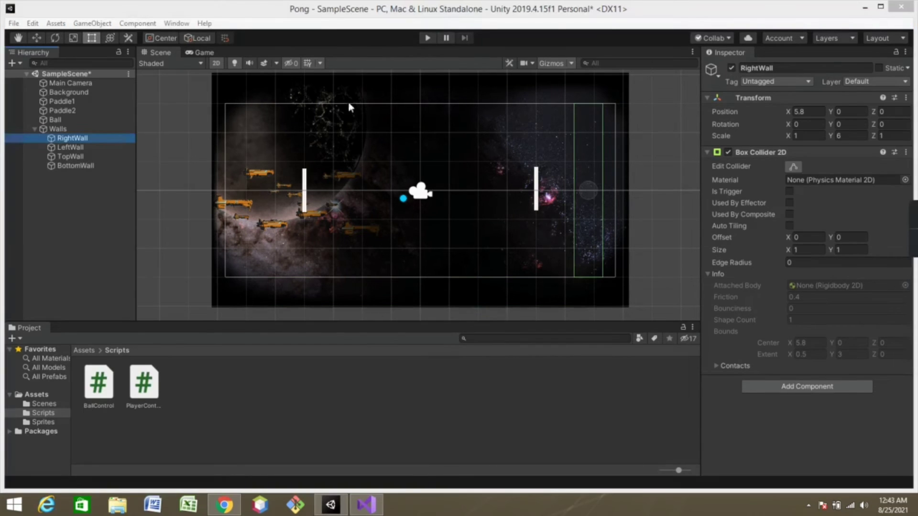
Step: Create an empty object named HUD and reset its Transform to zero
right_click(71, 193)
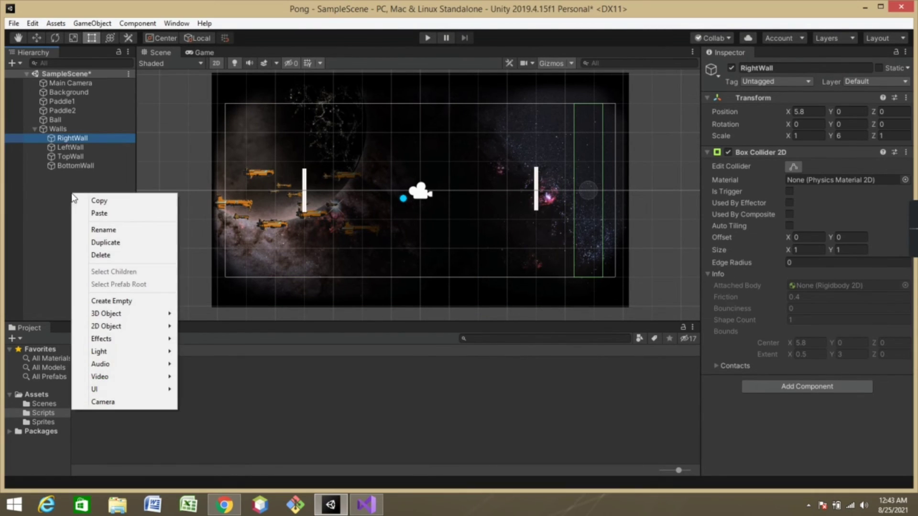
click(106, 304)
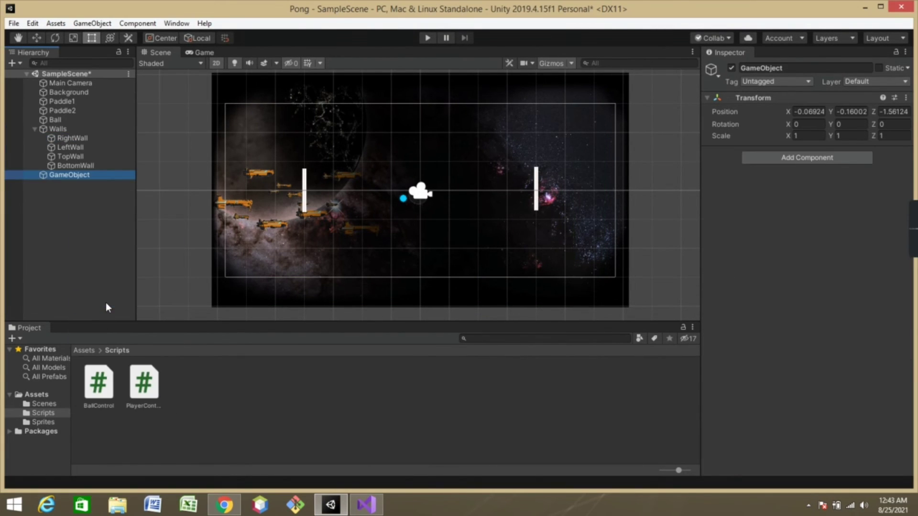
click(803, 68)
key(BackSpace)
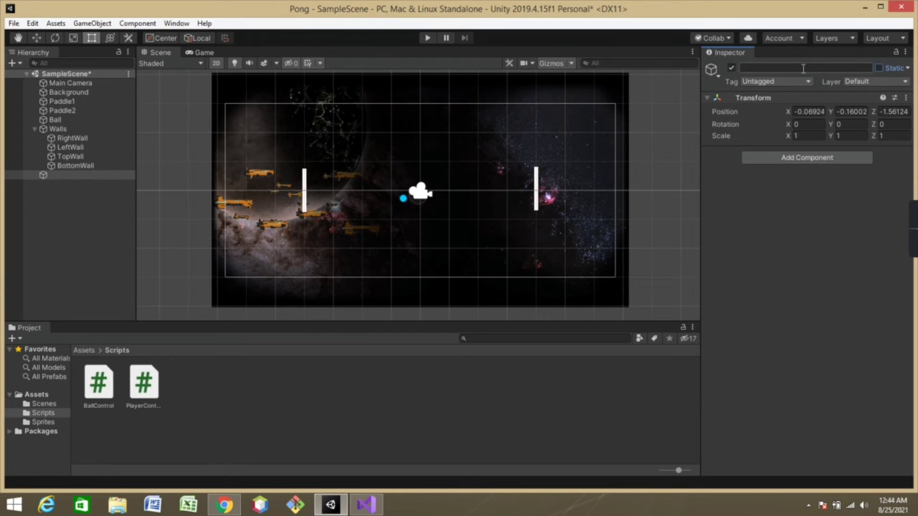
click(803, 68)
text(HUD)
key(Return)
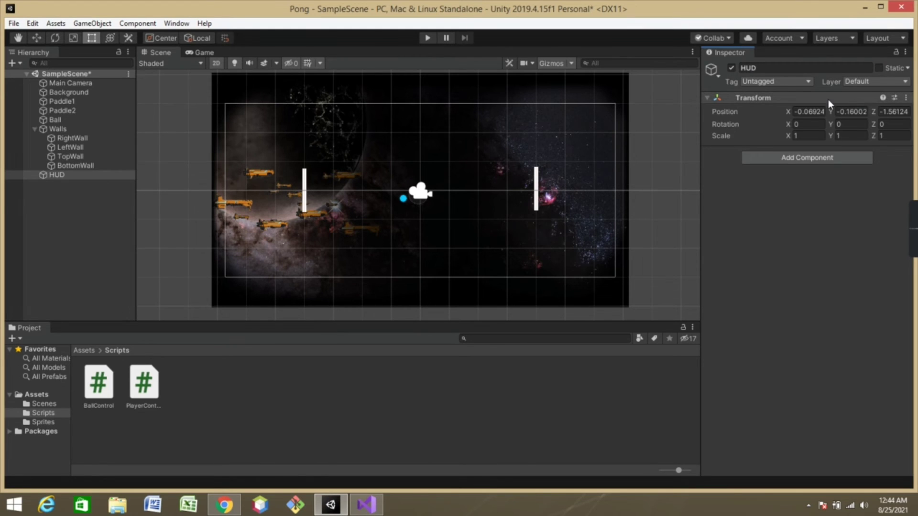
right_click(828, 99)
click(829, 106)
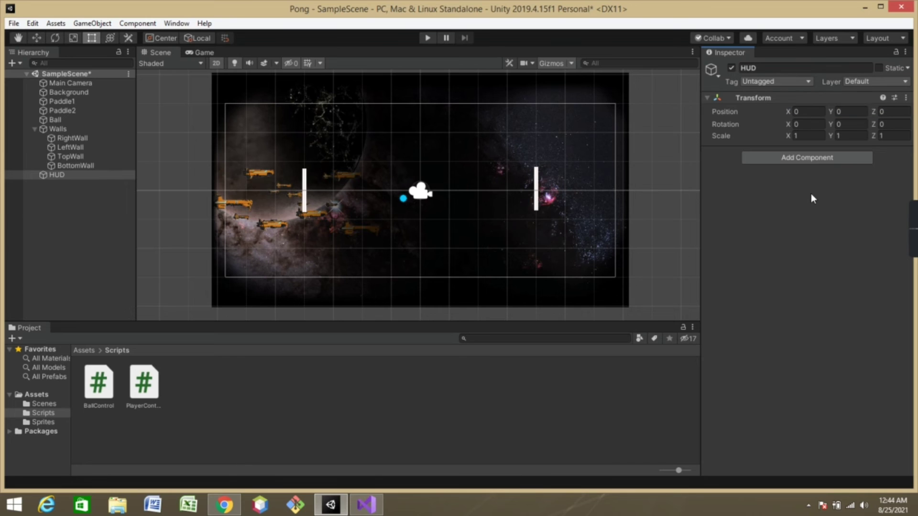
Step: Browse HUD's Add Component list without adding anything, then open the Sprites folder
click(54, 175)
click(806, 164)
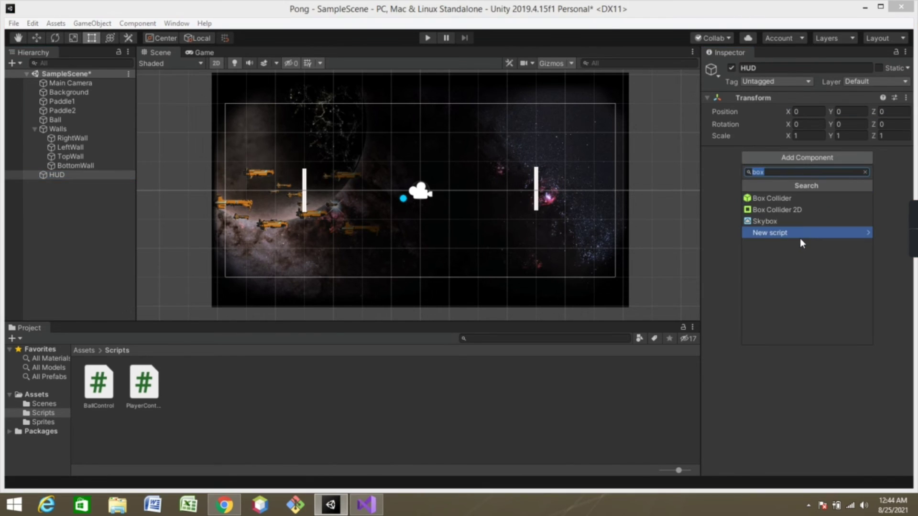
click(752, 377)
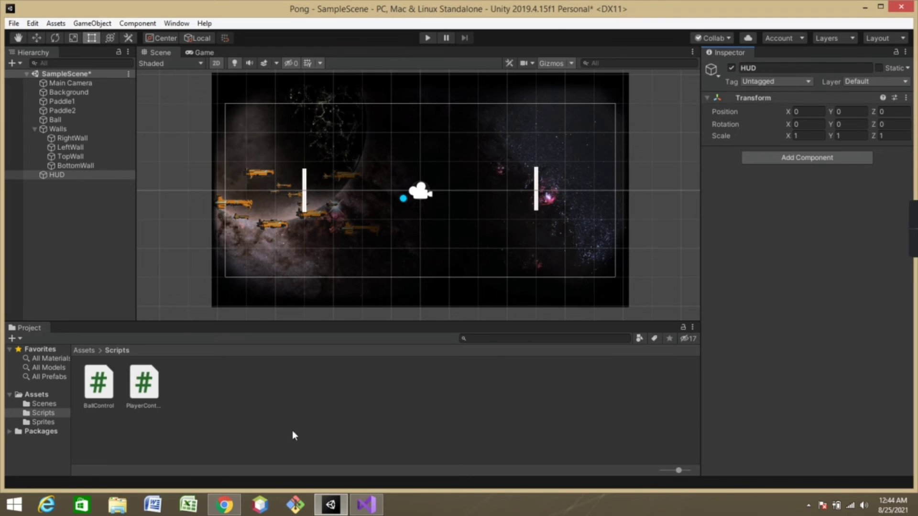
click(45, 422)
Step: In the Scripts folder, add a new C# Script and name it GameManager
click(48, 413)
right_click(246, 414)
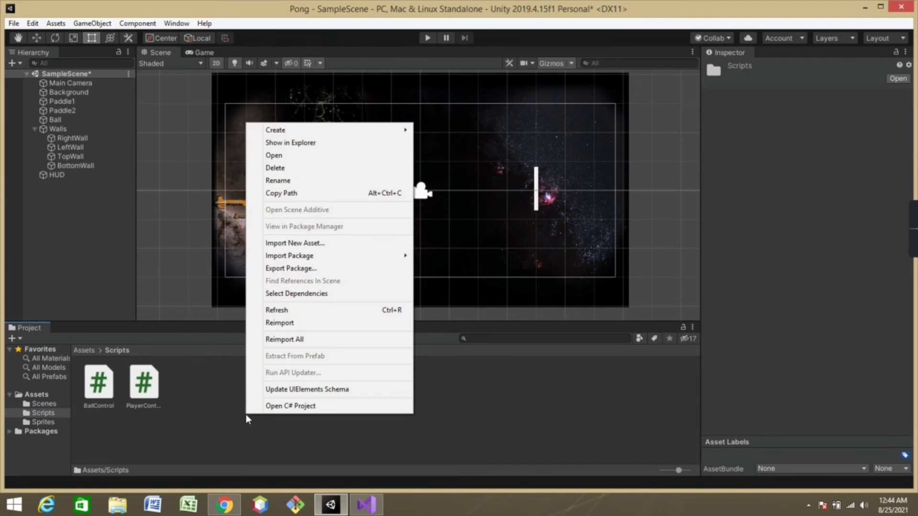
mouse_move(306, 132)
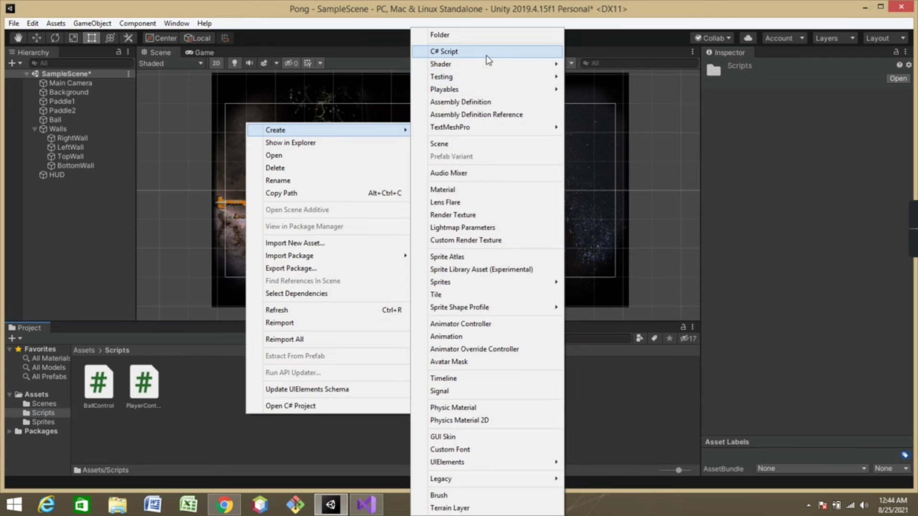
click(487, 53)
key(BackSpace)
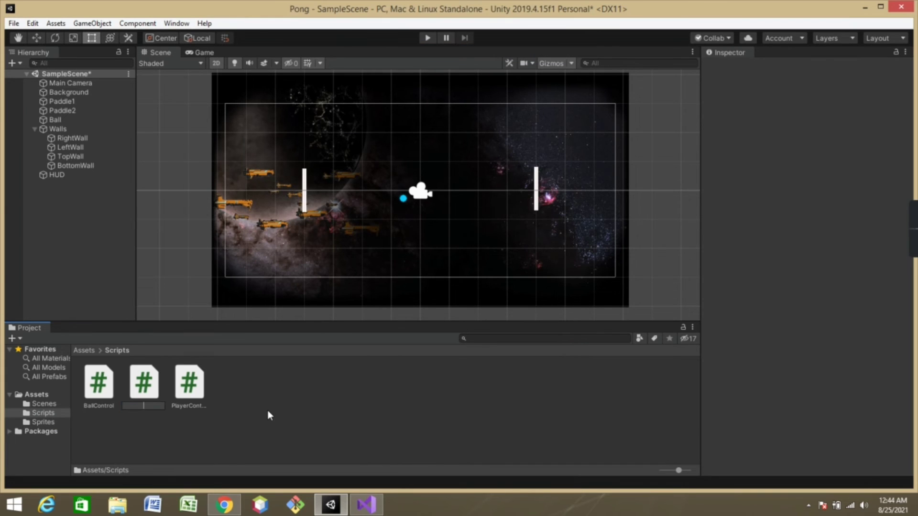
text(GameM)
text(anager)
key(Return)
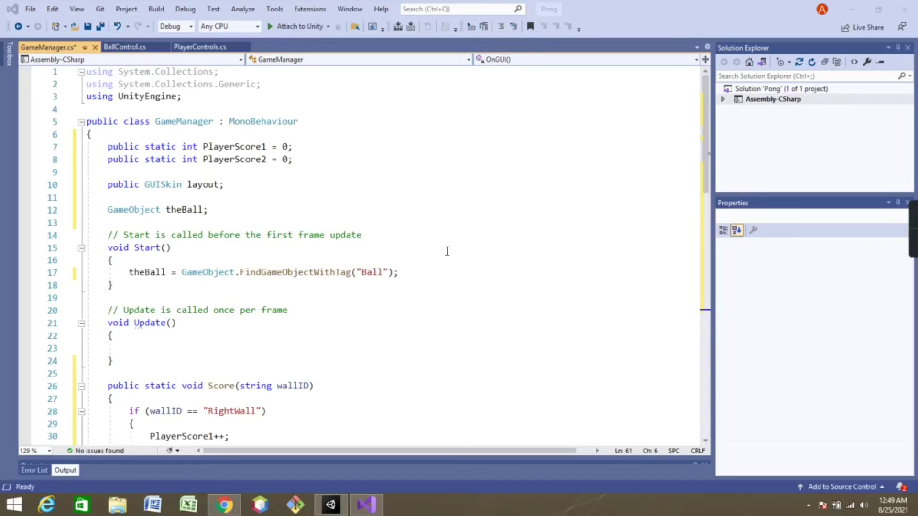
Step: Review GameManager's score variables and the Start line that finds the Ball-tagged object
click(448, 251)
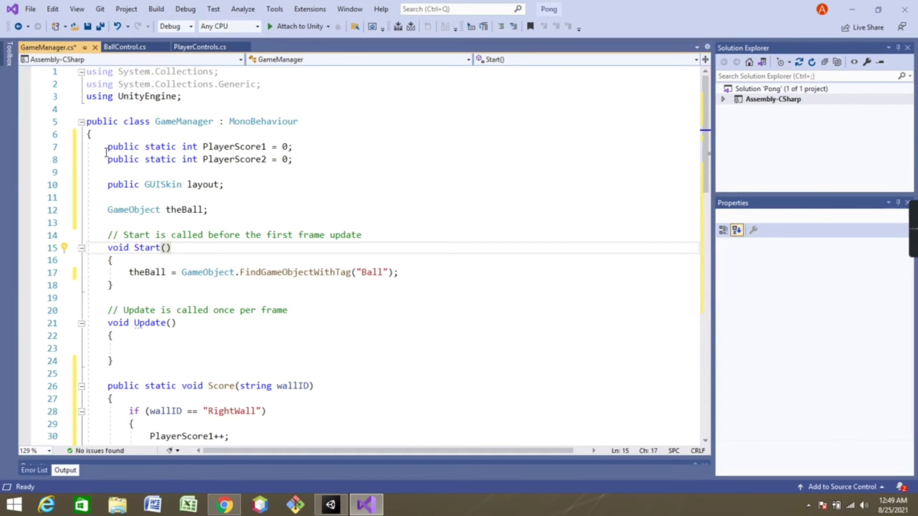
drag(104, 148, 238, 215)
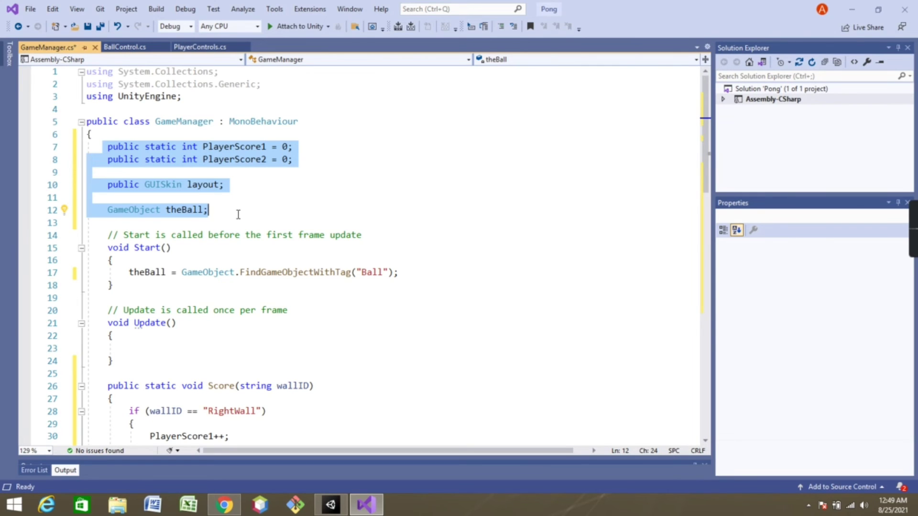
click(238, 215)
drag(106, 247, 177, 290)
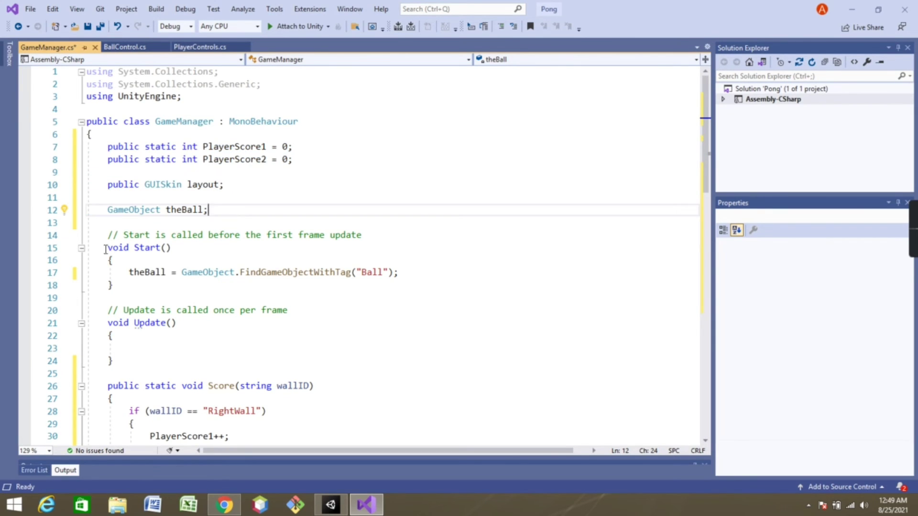
click(178, 291)
click(127, 272)
mouse_move(367, 272)
mouse_down()
mouse_move(413, 276)
mouse_move(123, 273)
mouse_up()
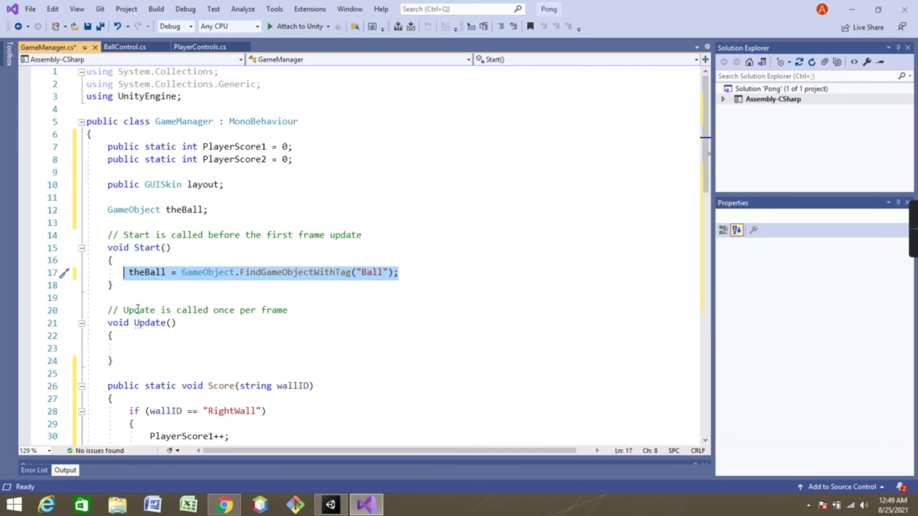
Step: Delete the empty Update method and its comment, then review the Score method
drag(106, 309, 299, 364)
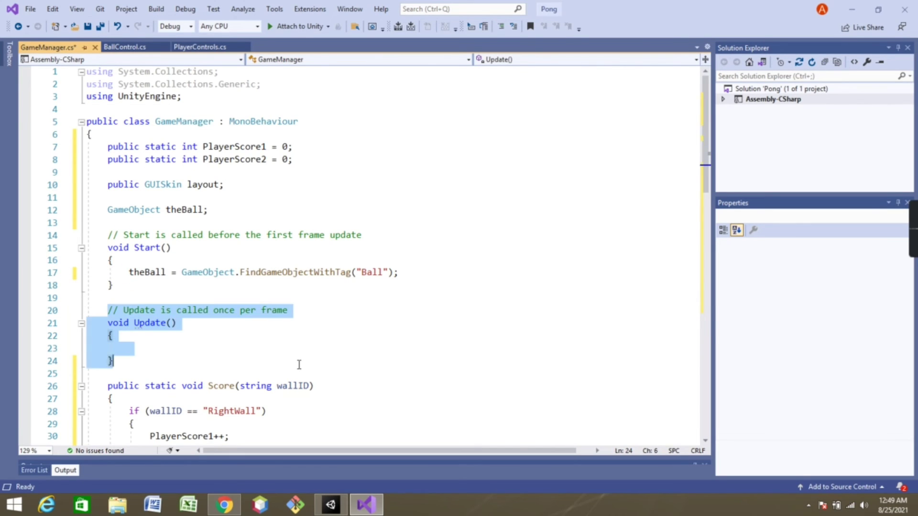
key(BackSpace)
key(BackSpace)
key(BackSpace)
key(BackSpace)
drag(706, 183, 709, 228)
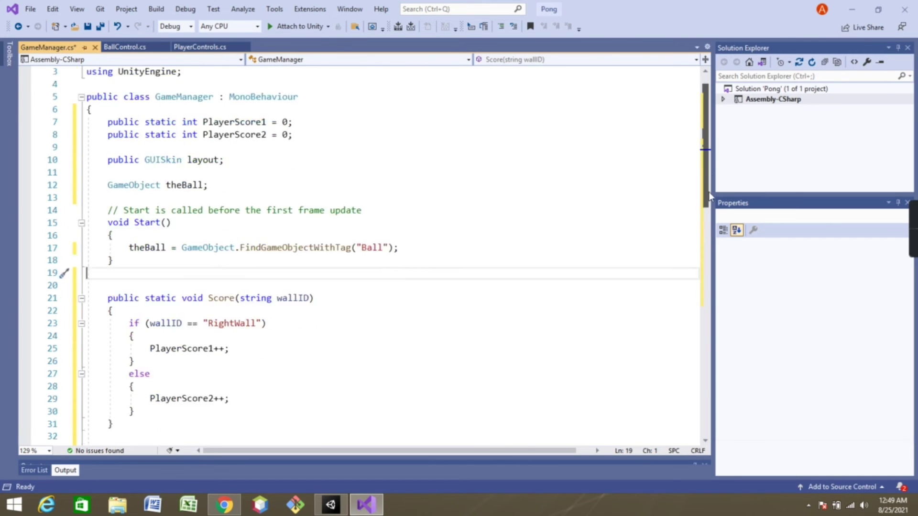
drag(103, 172, 214, 310)
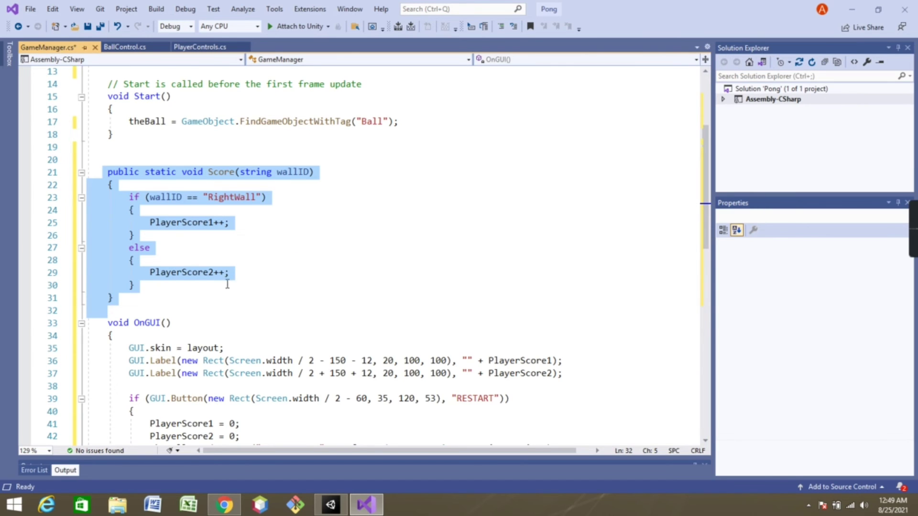
scroll(584, 240, down, 2)
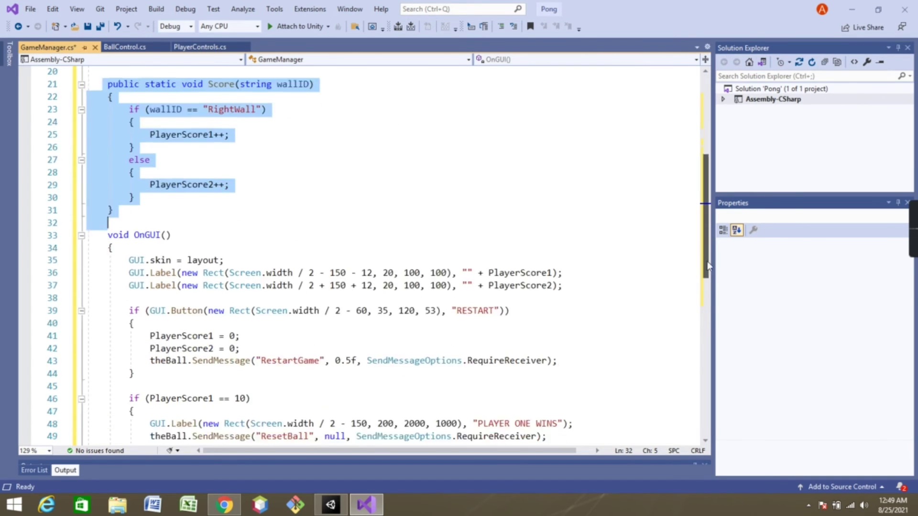
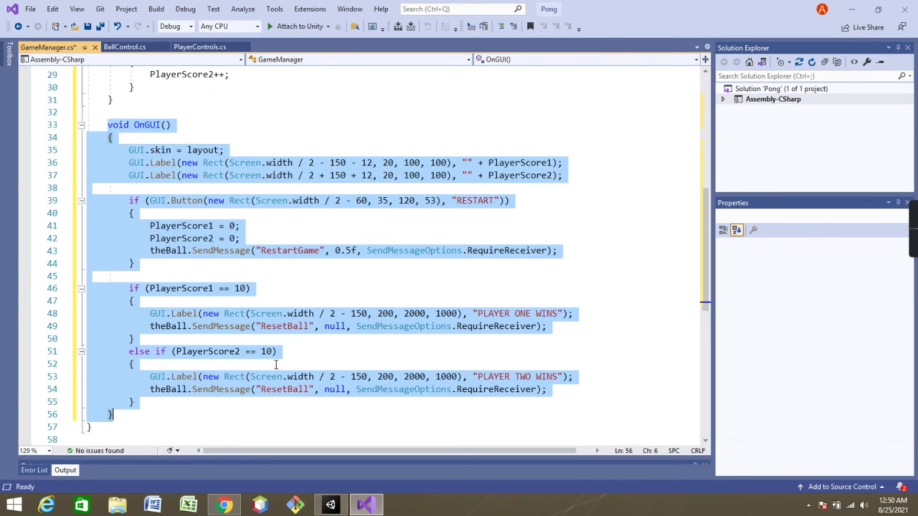
Step: Save GameManager.cs with its OnGUI scores, RESTART button and win messages, then return to Unity
drag(706, 306, 706, 333)
click(539, 356)
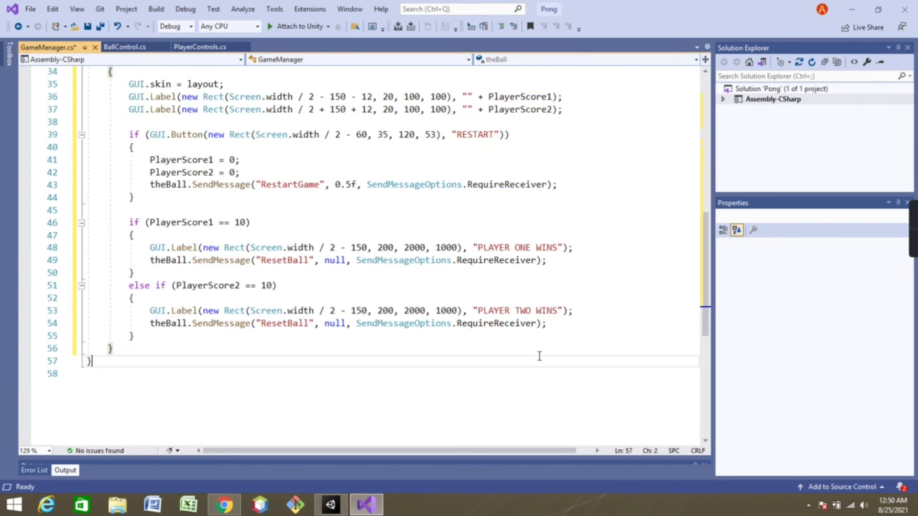
key(ctrl+s)
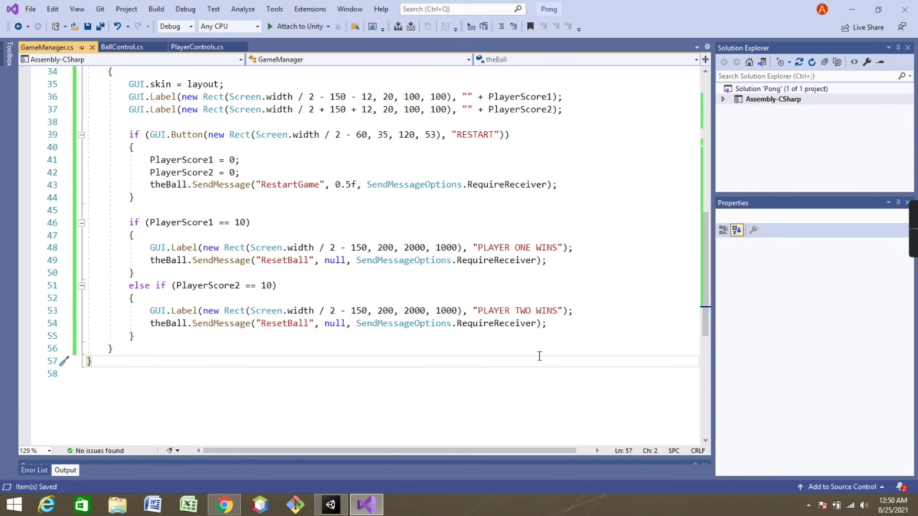
click(331, 504)
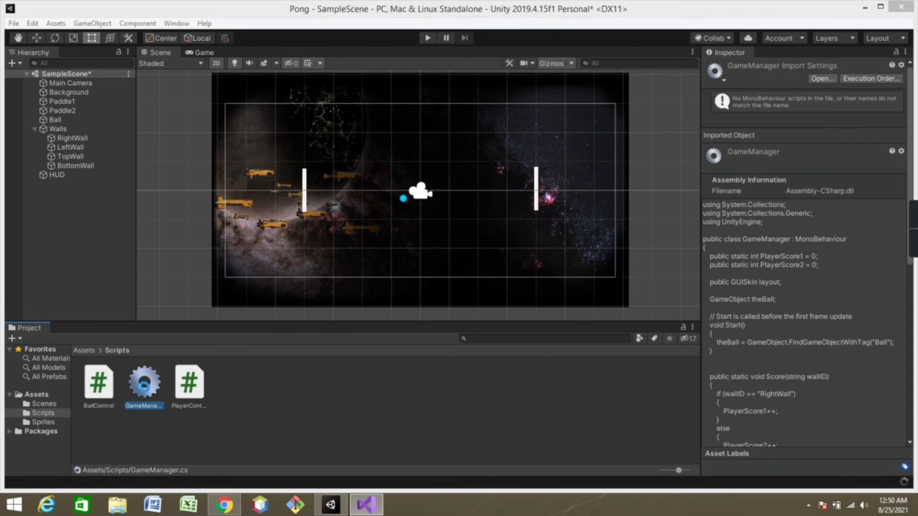
Step: Attach GameManager to HUD and create a GUI Skin asset named ScoreSkin in Assets
click(65, 173)
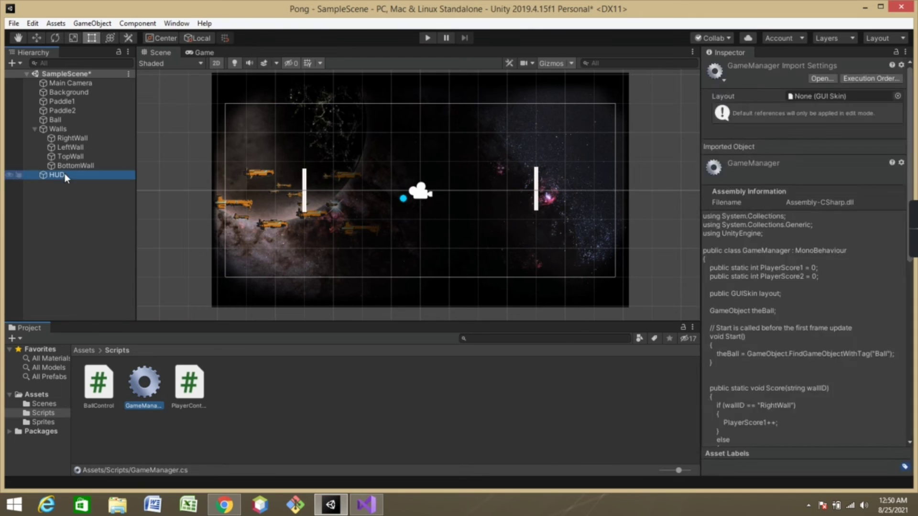
drag(144, 382, 788, 168)
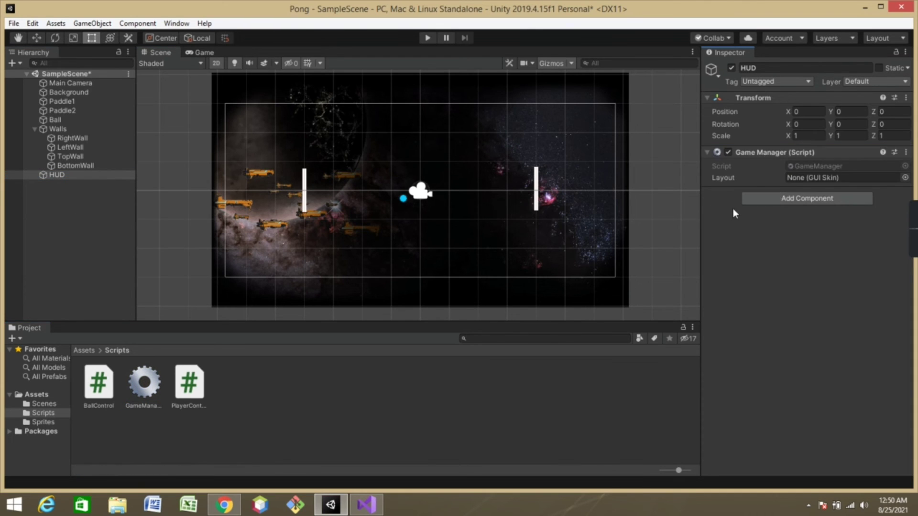
click(36, 395)
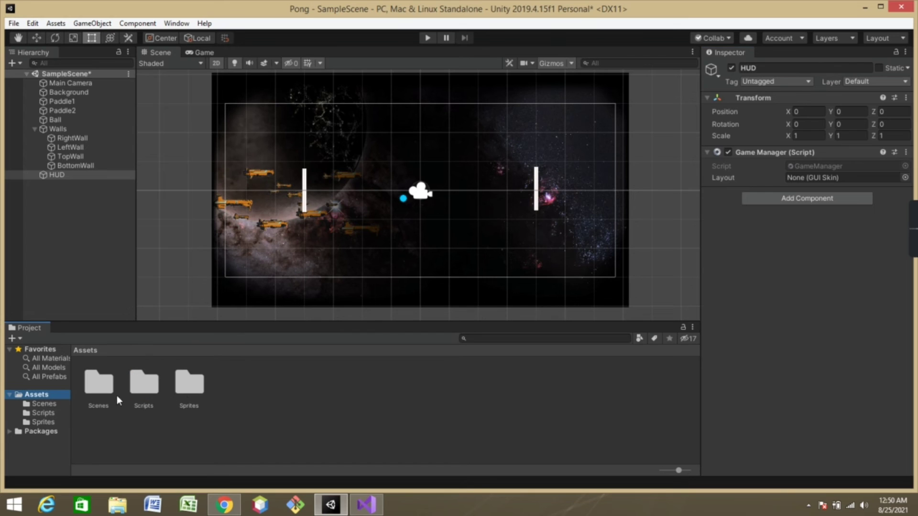
right_click(236, 399)
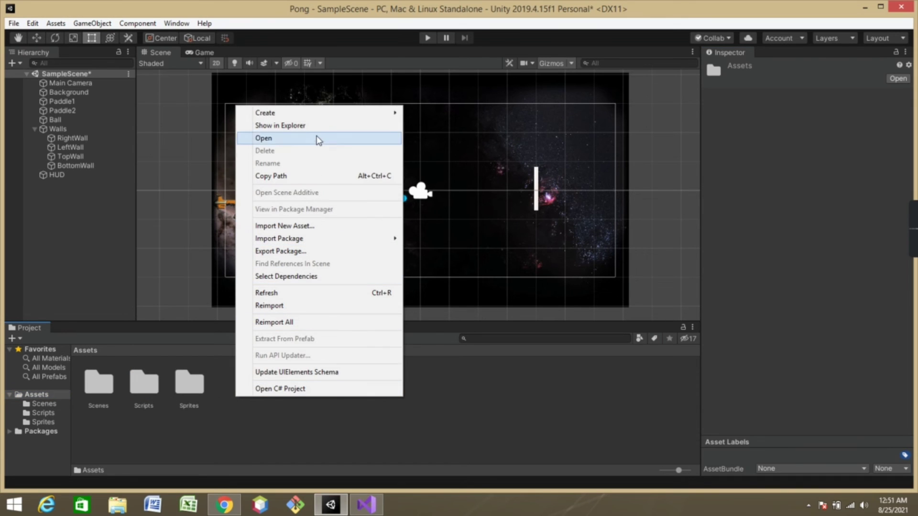
mouse_move(315, 117)
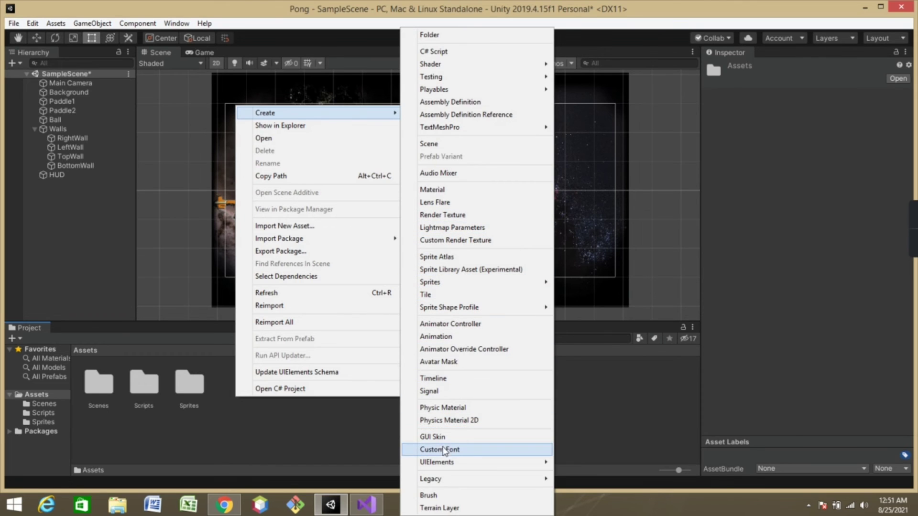
click(428, 439)
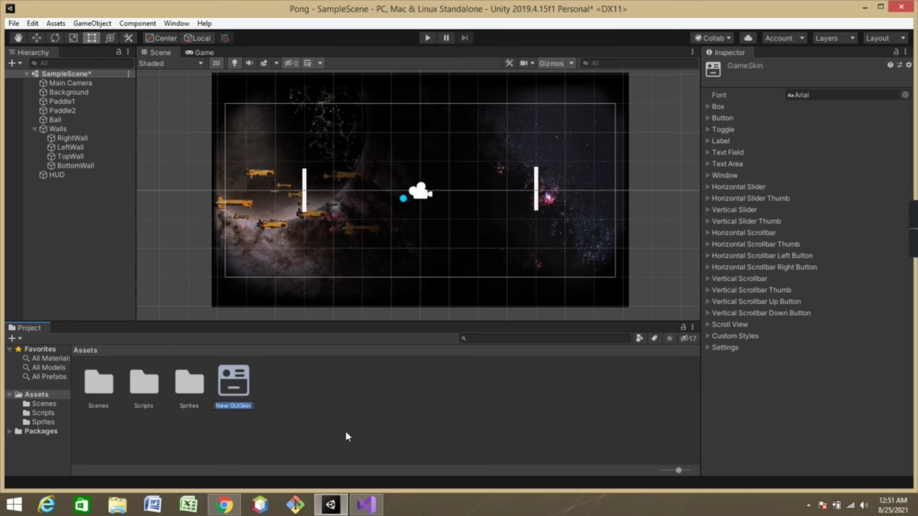
key(BackSpace)
text(Scor)
text(eS)
text(kin)
key(Return)
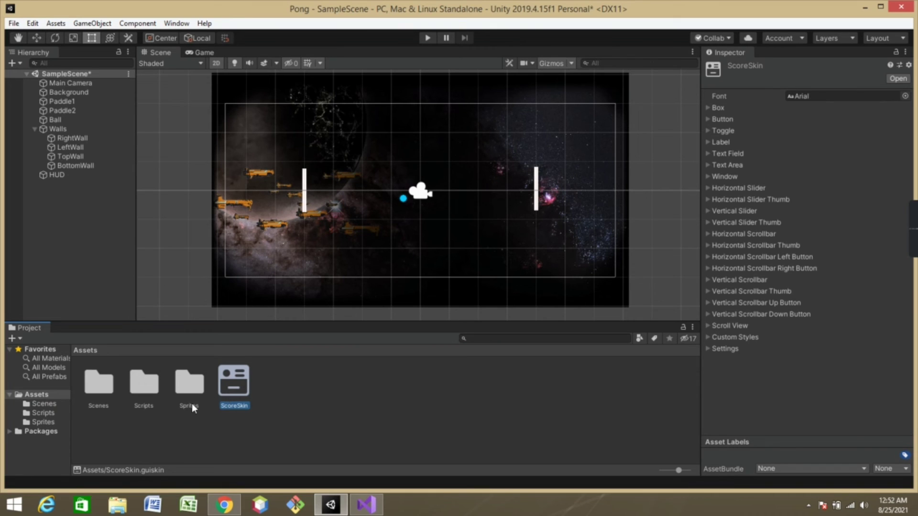
Step: Give ScoreSkin the 6809 chargen font and a button font size of 20
click(44, 421)
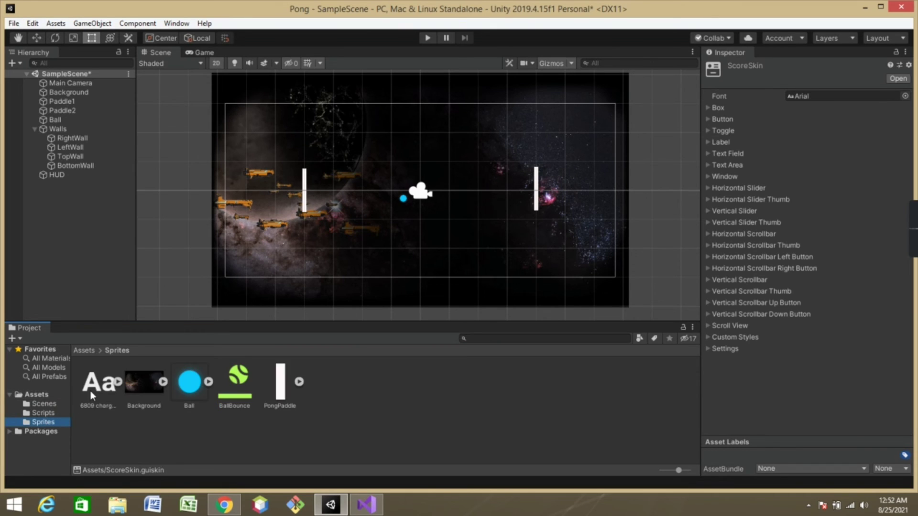
mouse_move(91, 391)
mouse_down()
mouse_move(129, 367)
mouse_move(827, 96)
mouse_up()
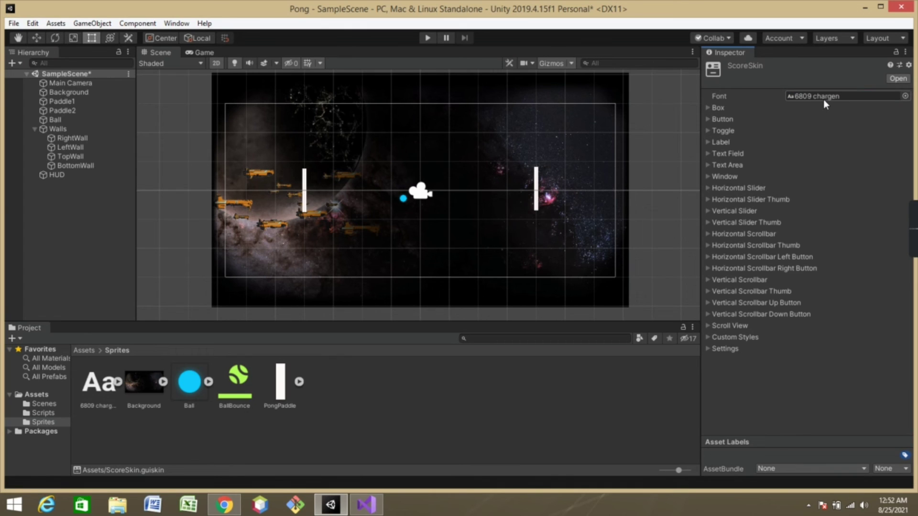
click(708, 119)
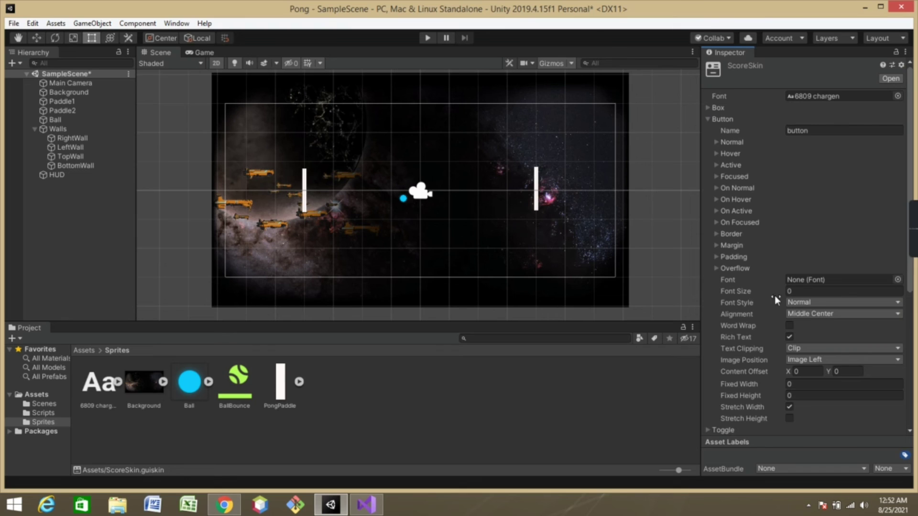
click(797, 291)
text(20)
click(708, 120)
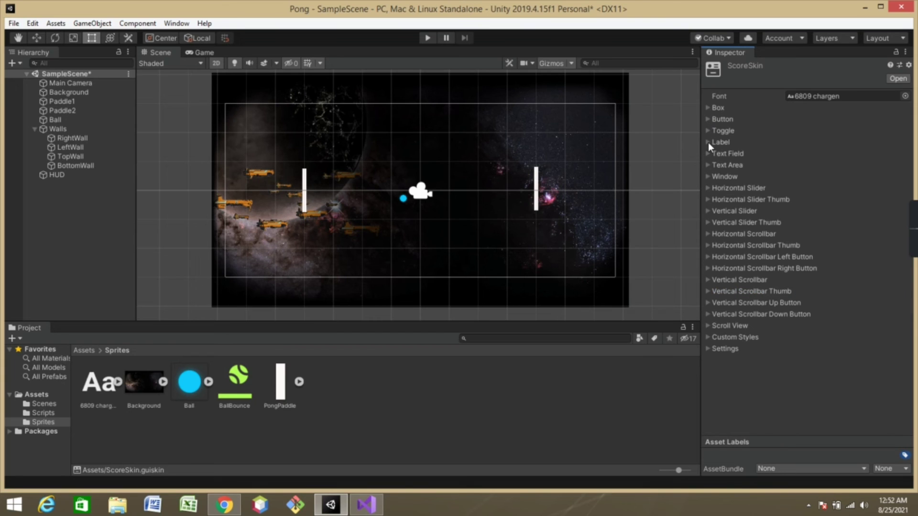
Step: Set ScoreSkin's label font size to 42
click(708, 143)
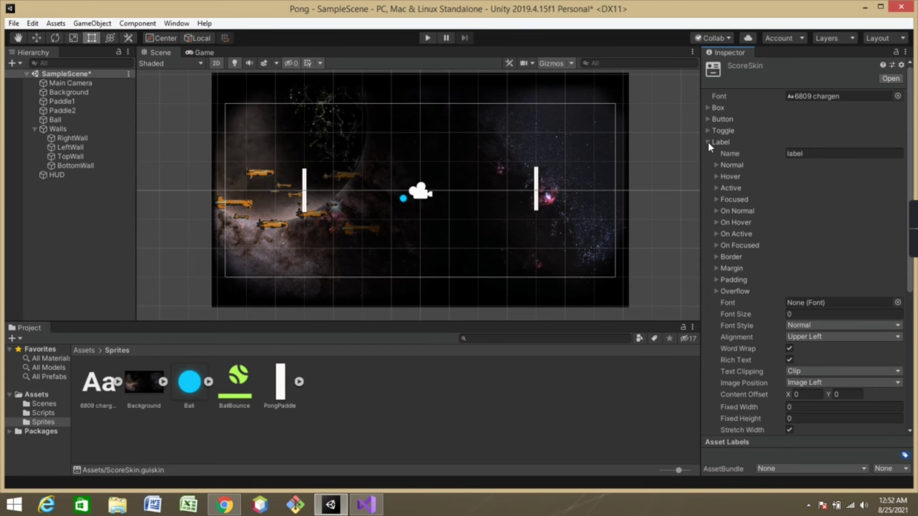
click(804, 315)
text(4)
text(2)
click(812, 268)
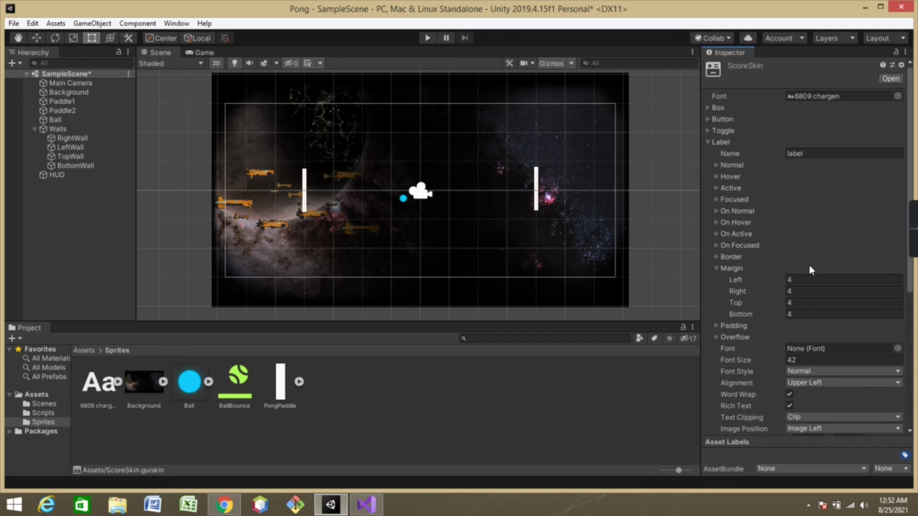
click(708, 143)
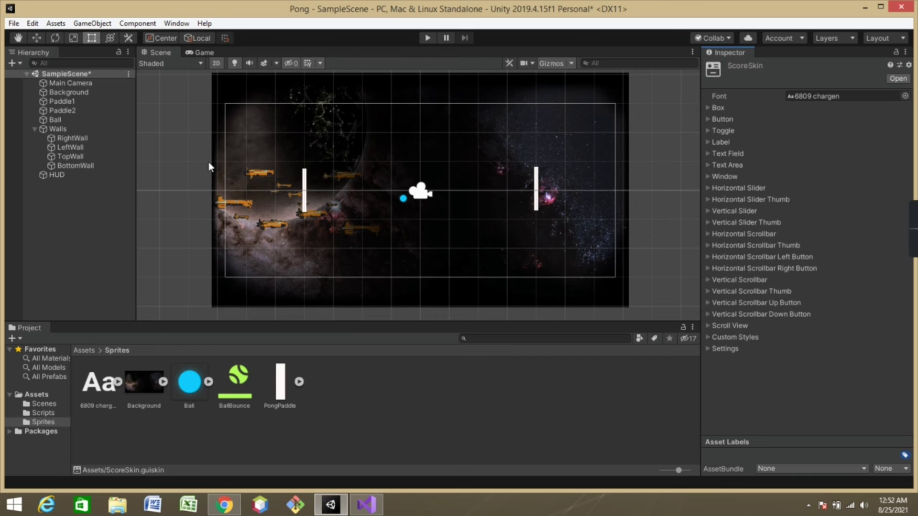
click(82, 174)
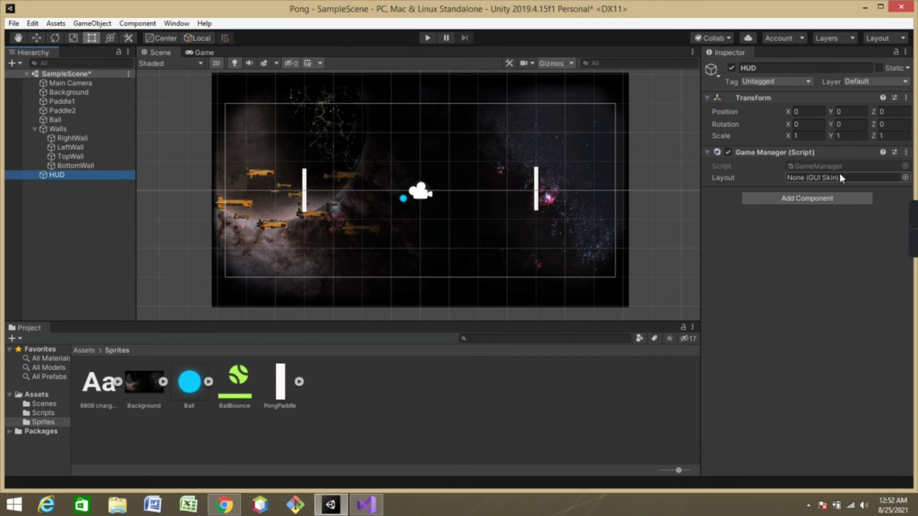
Step: Pick ScoreSkin as the Layout skin of HUD's Game Manager component
click(837, 178)
click(905, 178)
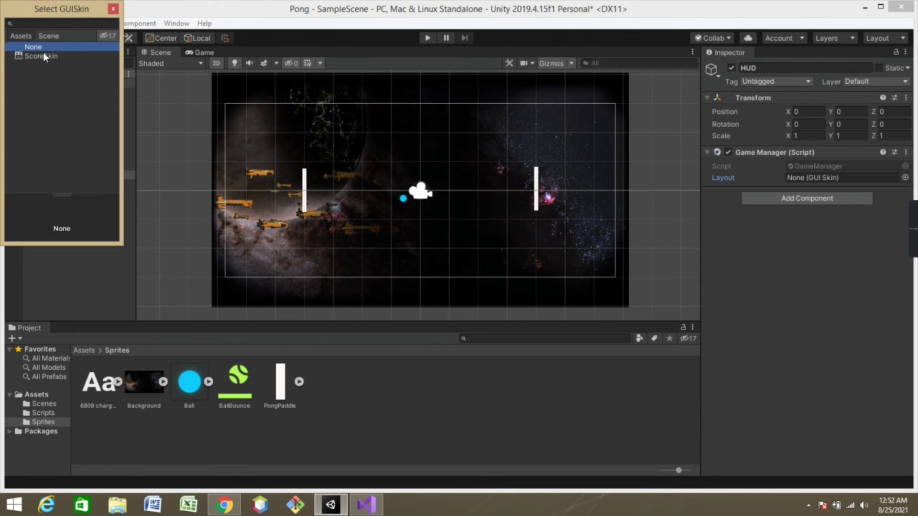
click(43, 56)
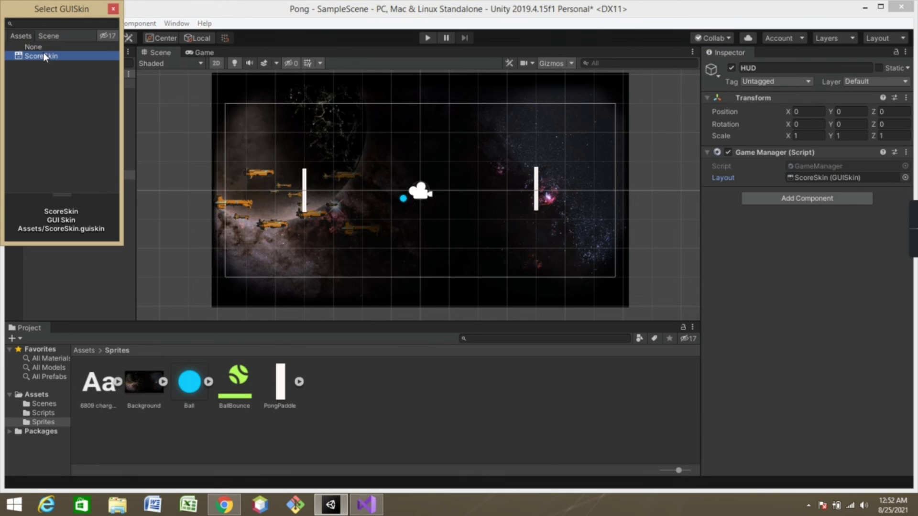
click(140, 95)
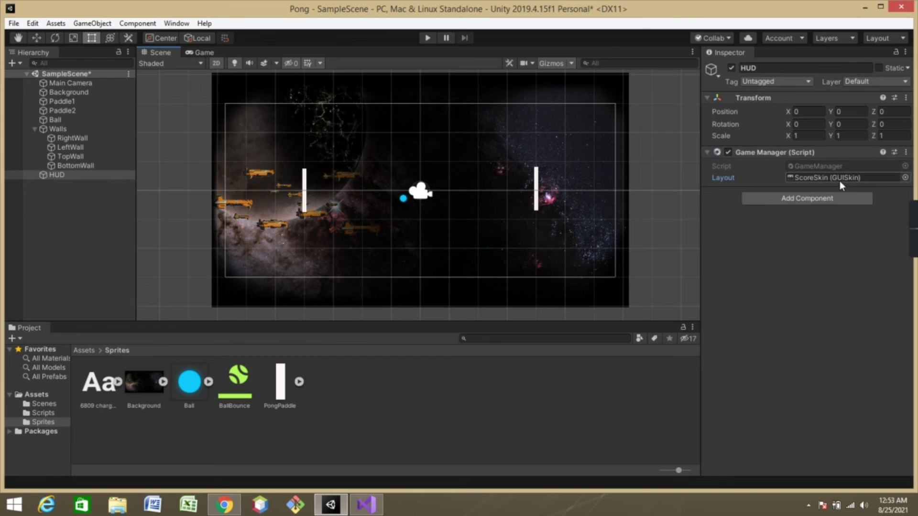
Step: Play-test the game, trying RESTART and moving both paddles with W/S and arrow keys, then stop
click(428, 35)
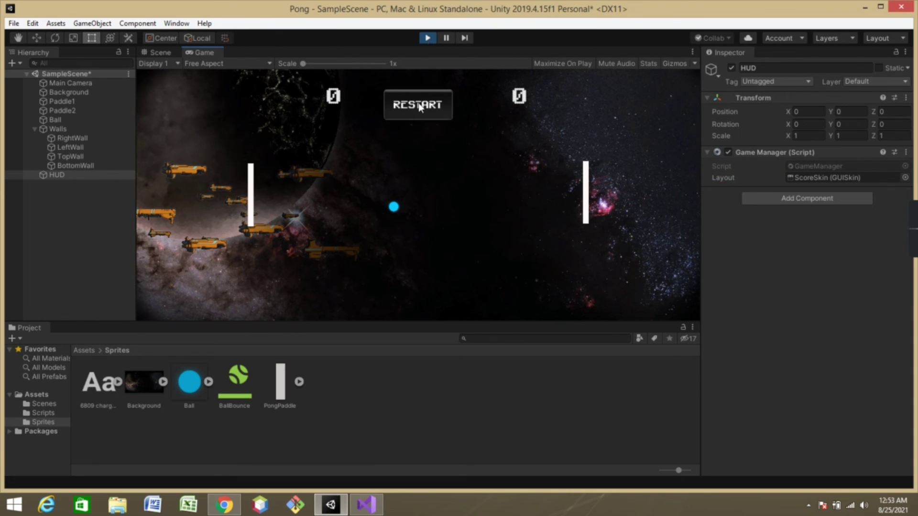
click(405, 115)
click(424, 115)
key(s)
key(w)
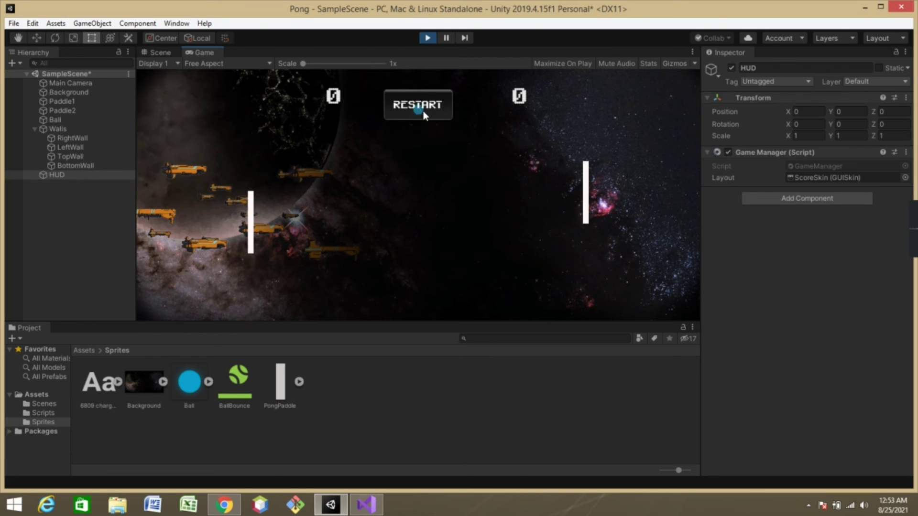
key(w)
key(s)
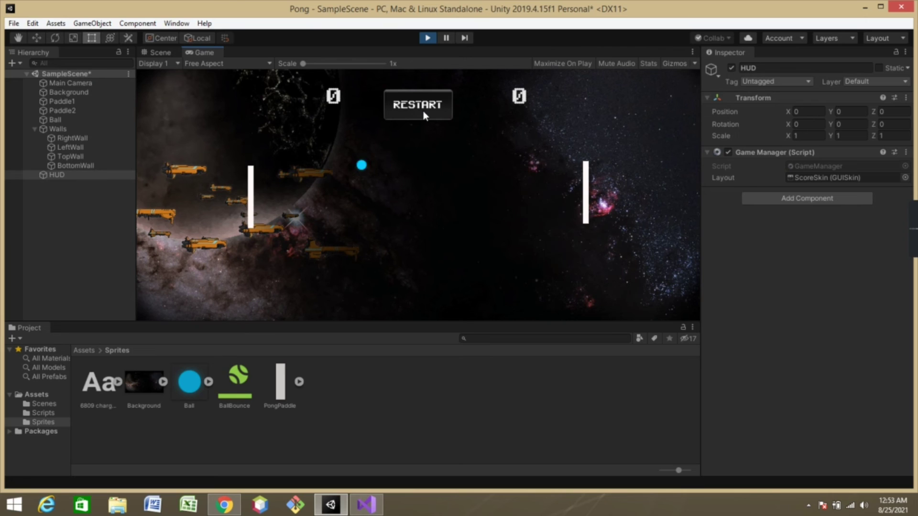
key(w)
key(Down)
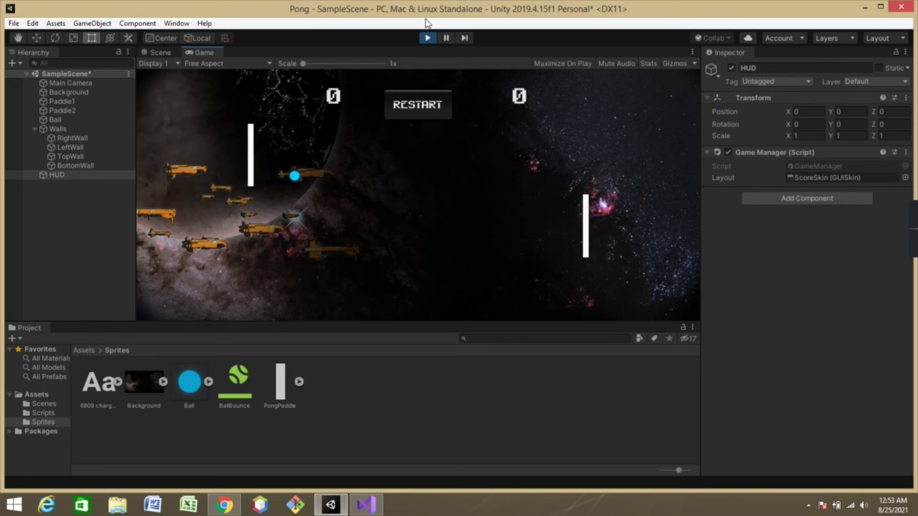
click(427, 38)
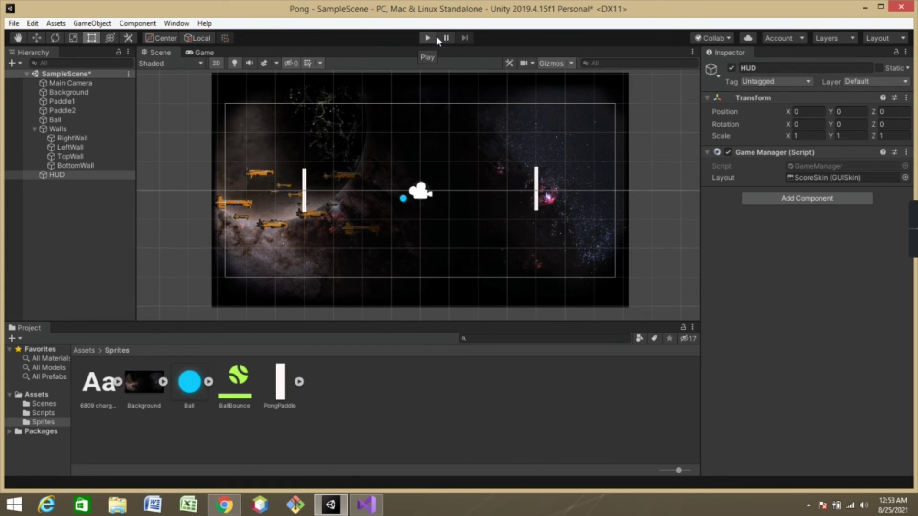
Step: Play-test again in the Game view, moving the right paddle, then stop and select RightWall
click(203, 51)
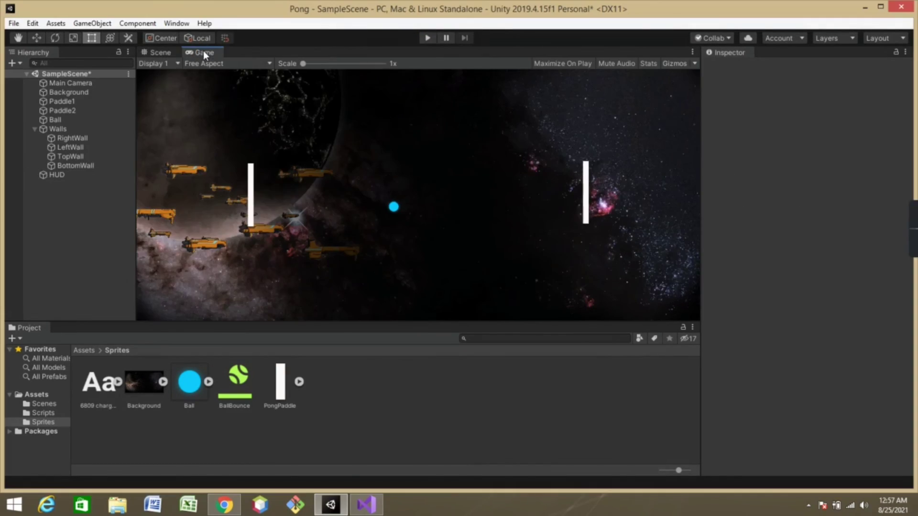
click(231, 64)
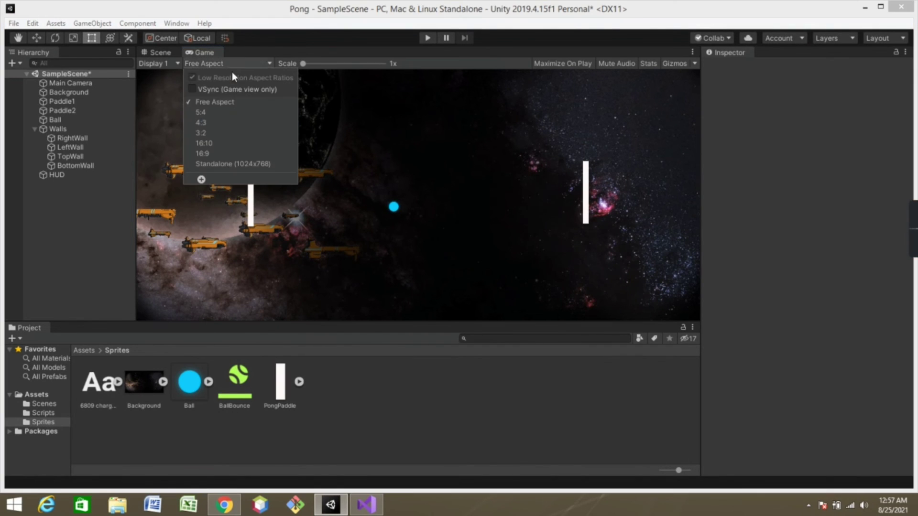
click(205, 154)
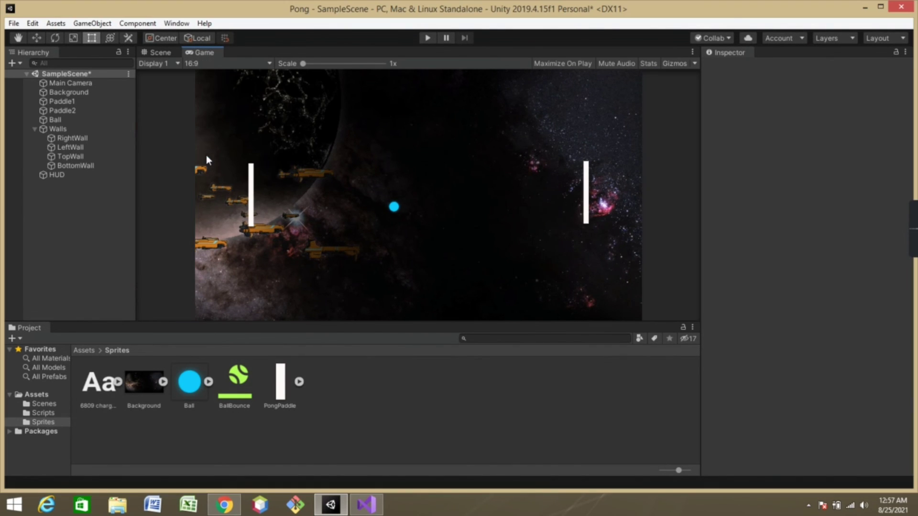
click(427, 38)
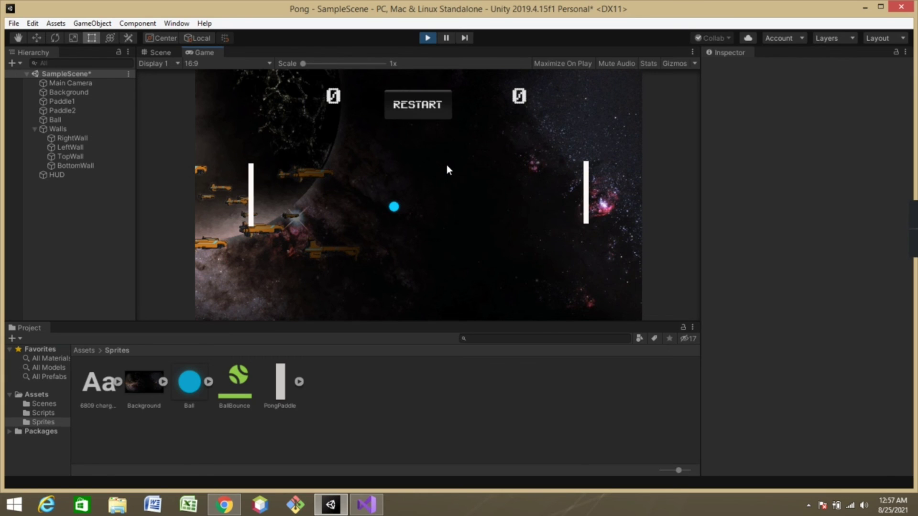
key(Up)
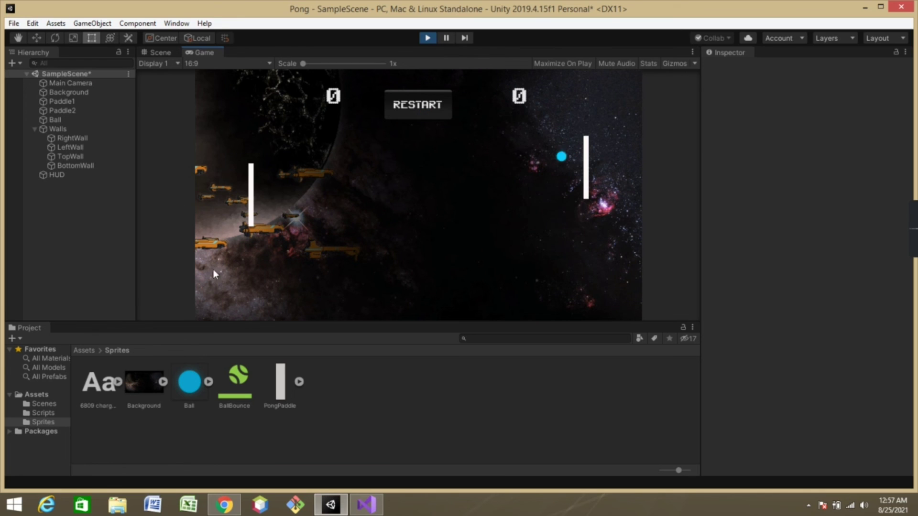
click(424, 40)
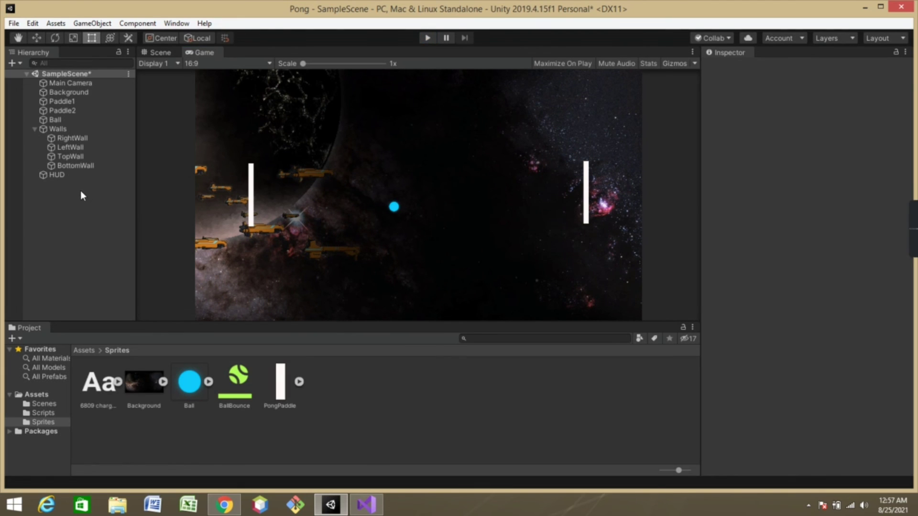
click(74, 139)
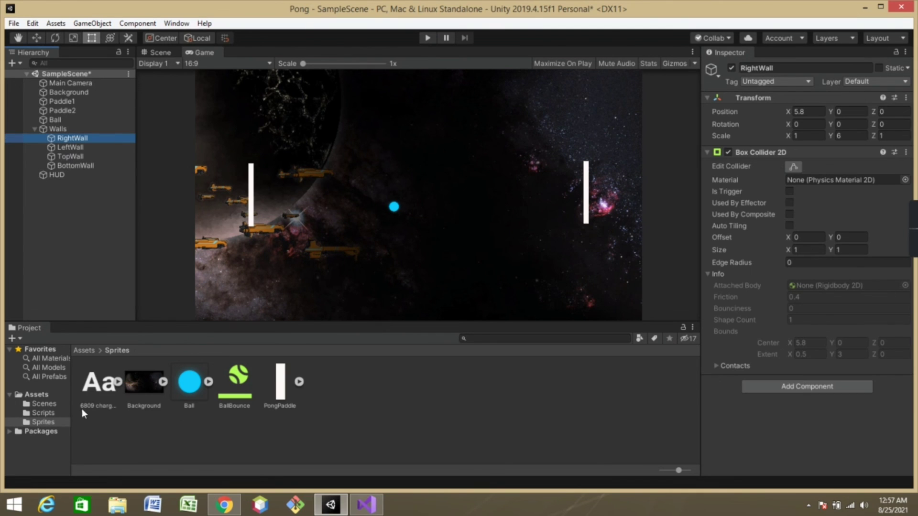
Step: Create a C# script named SideWalls in the Scripts folder
click(50, 413)
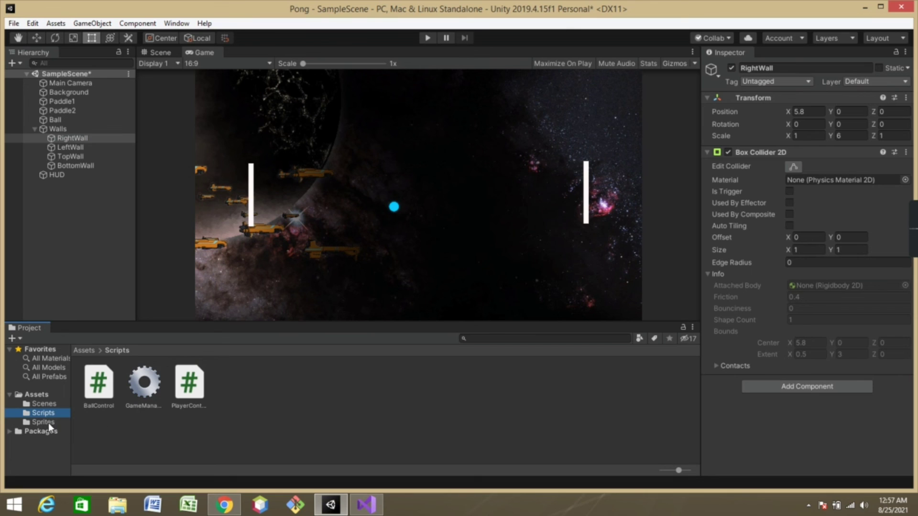
right_click(234, 414)
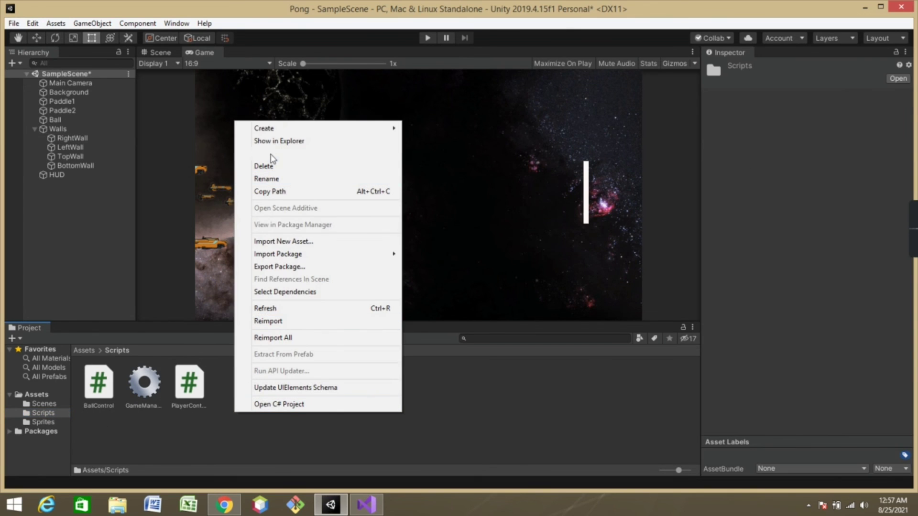
mouse_move(274, 127)
click(470, 50)
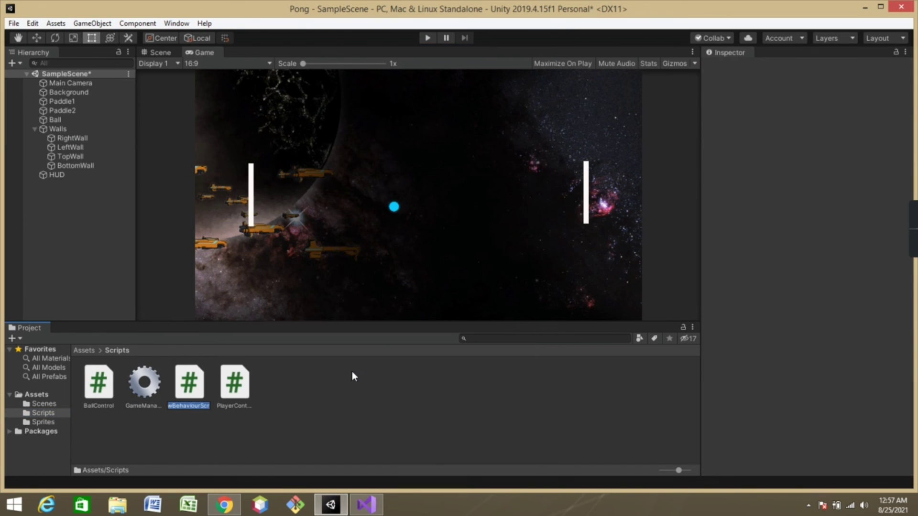
text(SideWa)
text(lls)
key(Return)
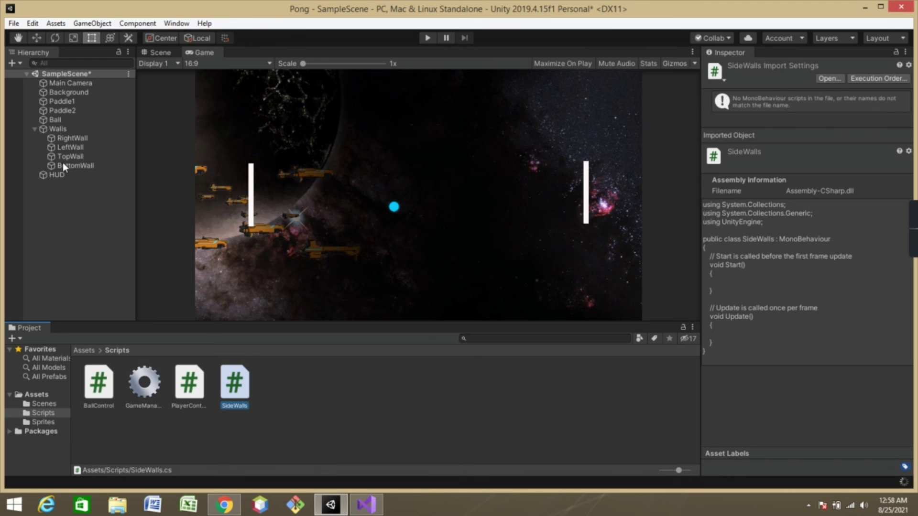
Step: Attach the SideWalls script to both RightWall and LeftWall
click(68, 138)
click(68, 138)
click(238, 387)
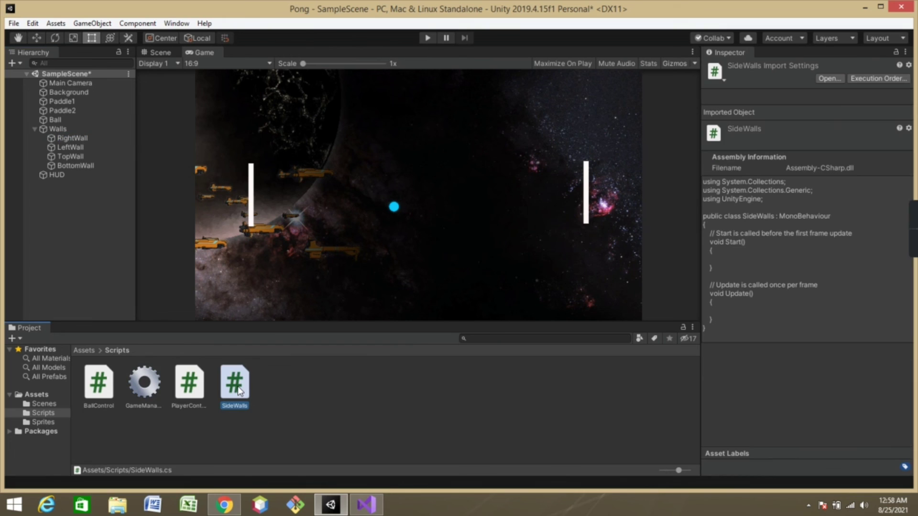
click(72, 138)
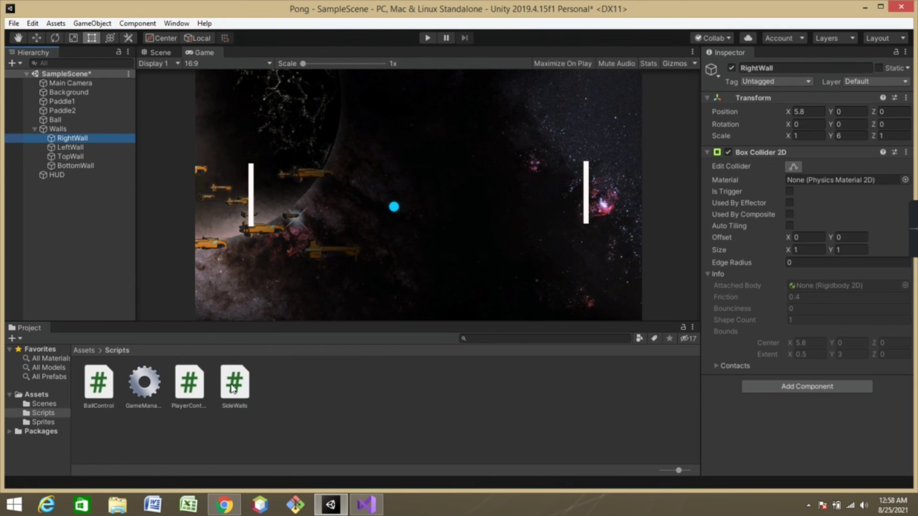
drag(234, 383, 731, 379)
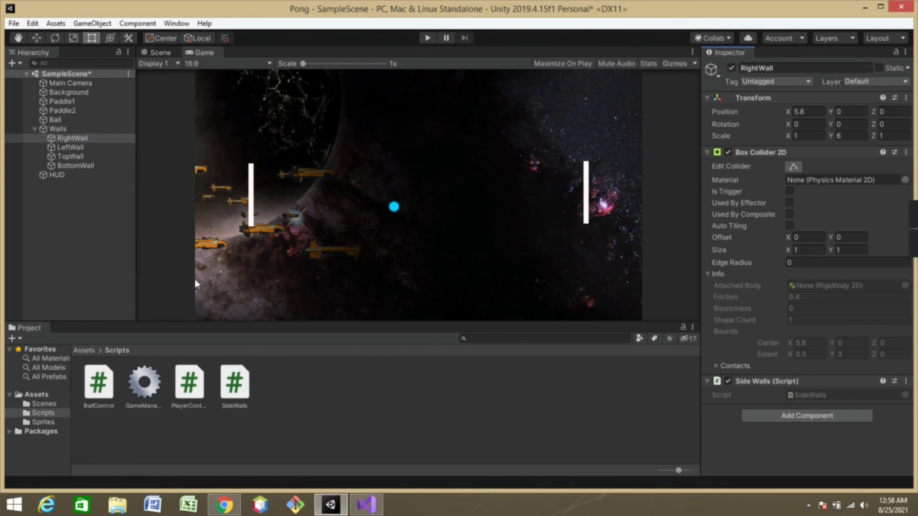
click(92, 150)
drag(234, 383, 732, 395)
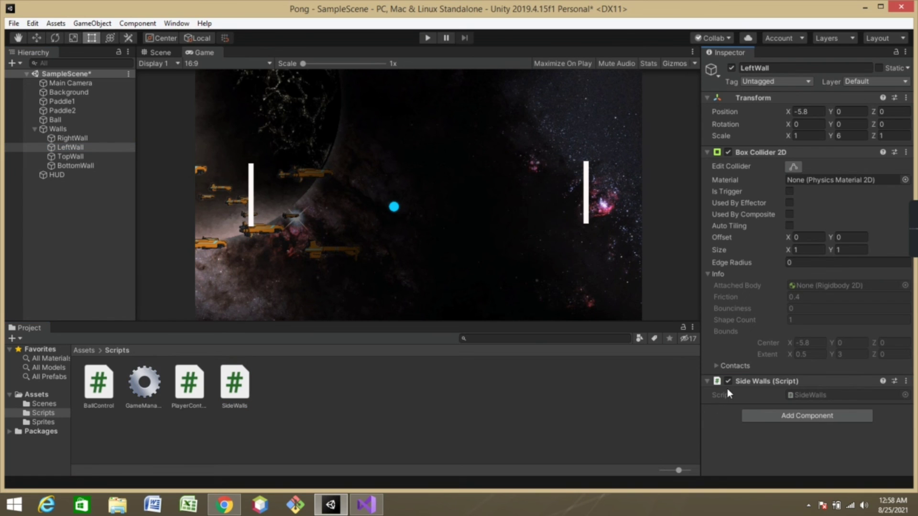
click(229, 390)
Step: Open SideWalls.cs, review its OnTriggerEnter2D scoring code, save it and return to Unity
double_click(228, 390)
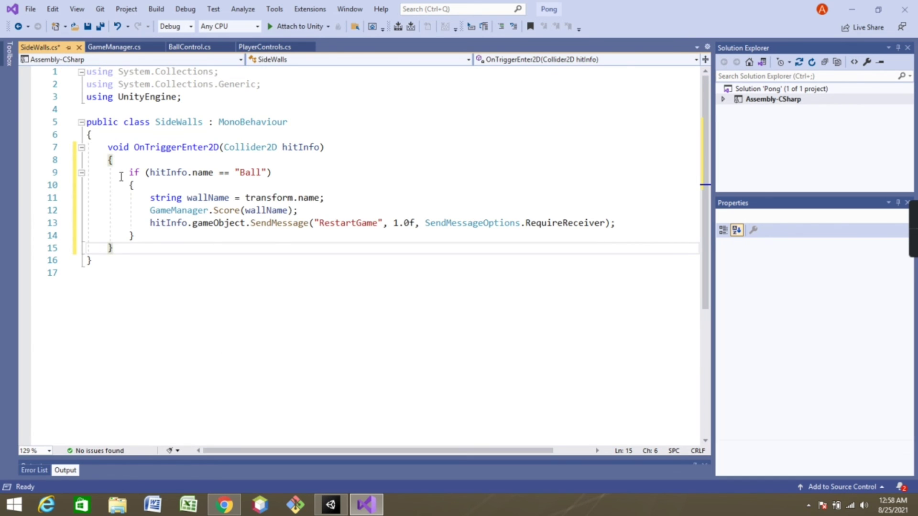
drag(108, 147, 321, 152)
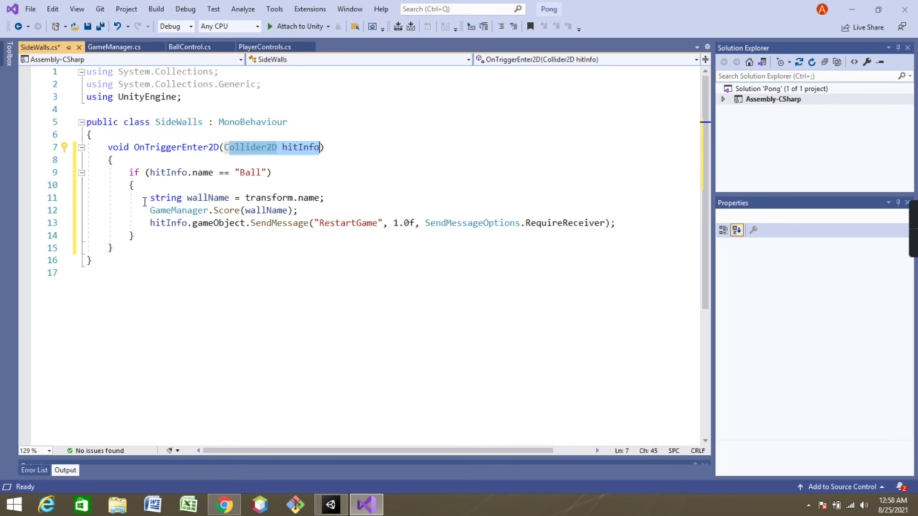
drag(128, 173, 279, 244)
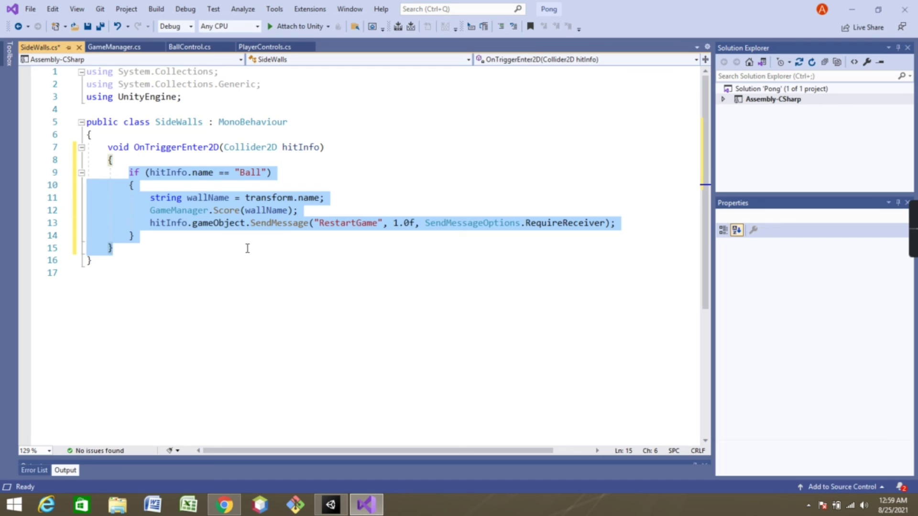
click(276, 253)
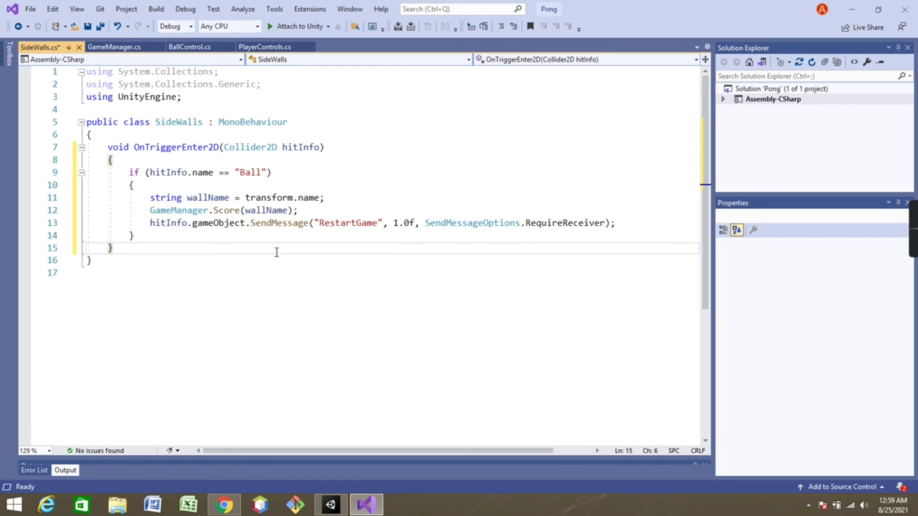
key(ctrl+s)
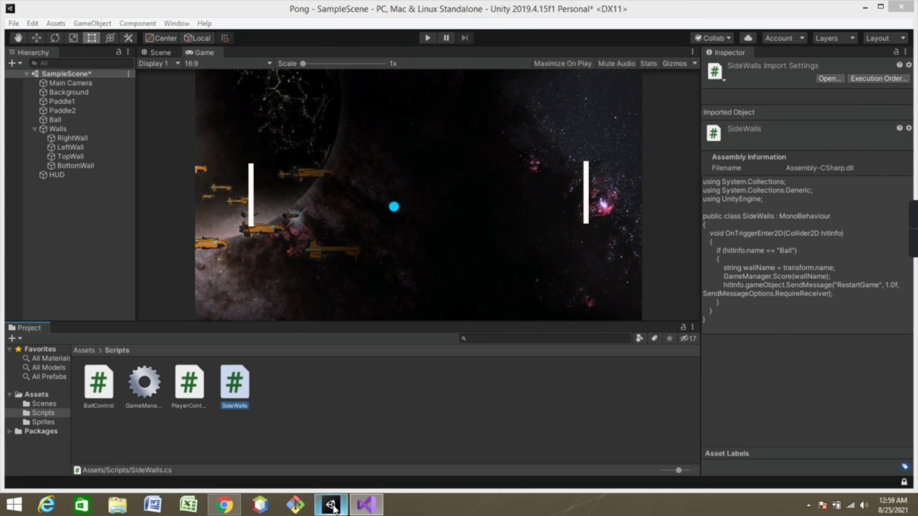
click(334, 509)
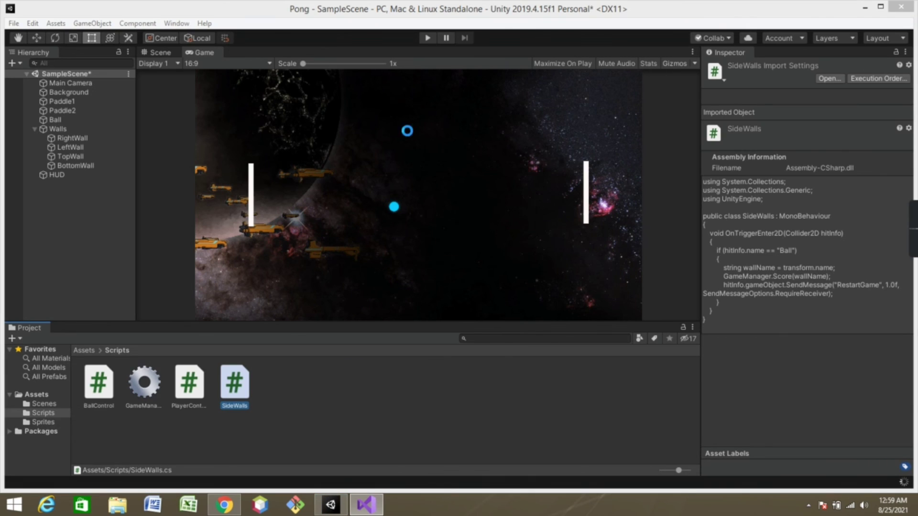
Step: Tick Is Trigger on the Box Collider 2D of both RightWall and LeftWall
click(425, 38)
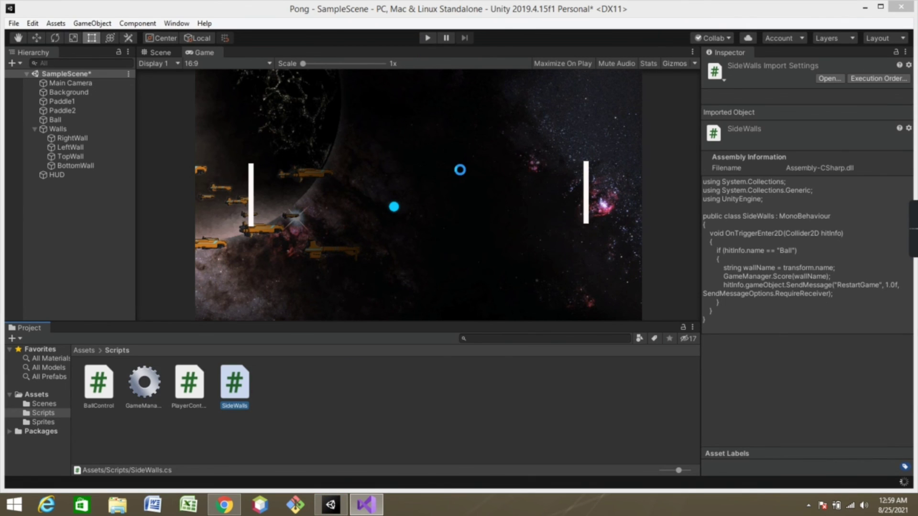
click(460, 170)
click(98, 139)
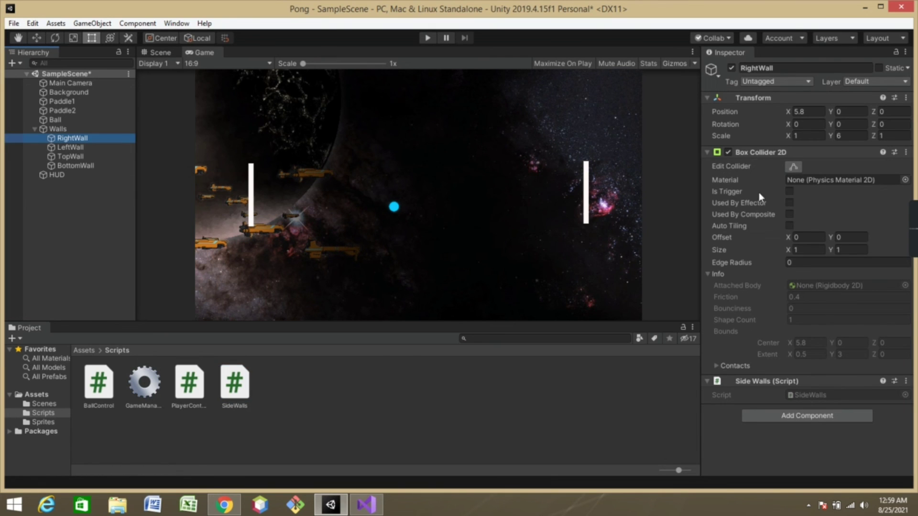
click(789, 191)
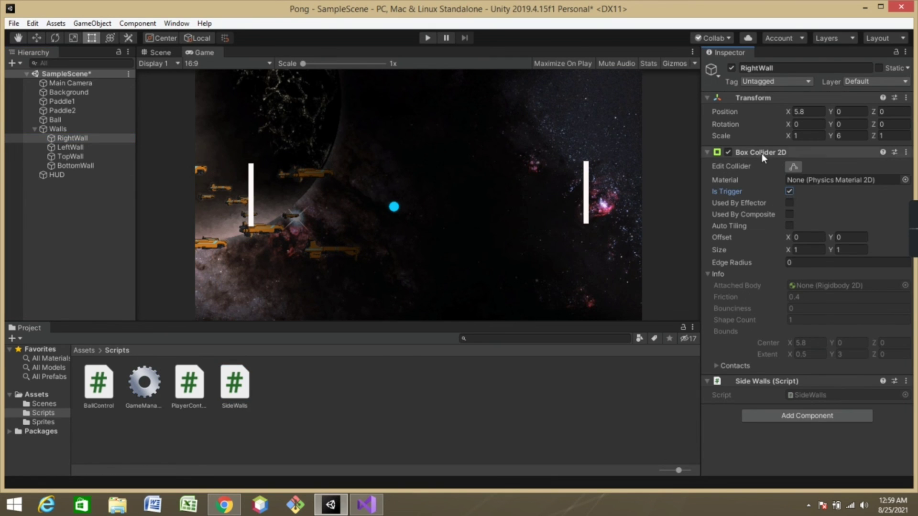
click(71, 146)
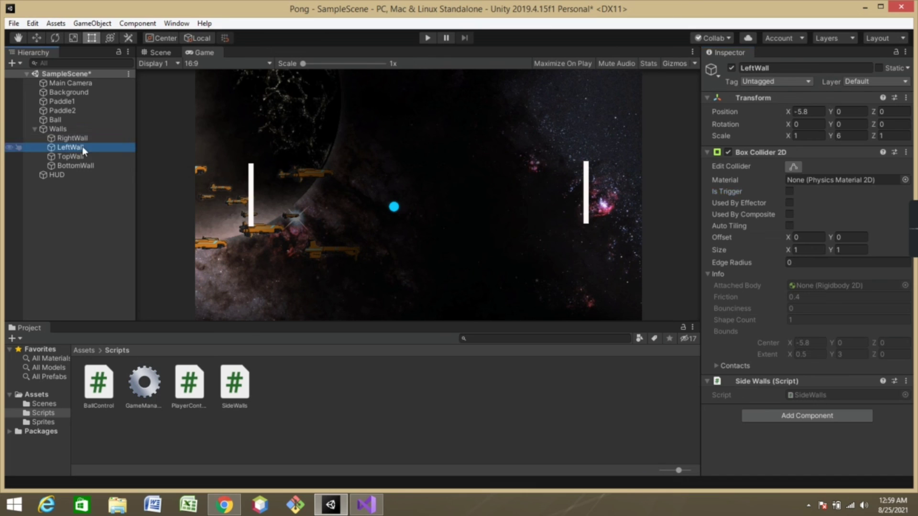
click(789, 191)
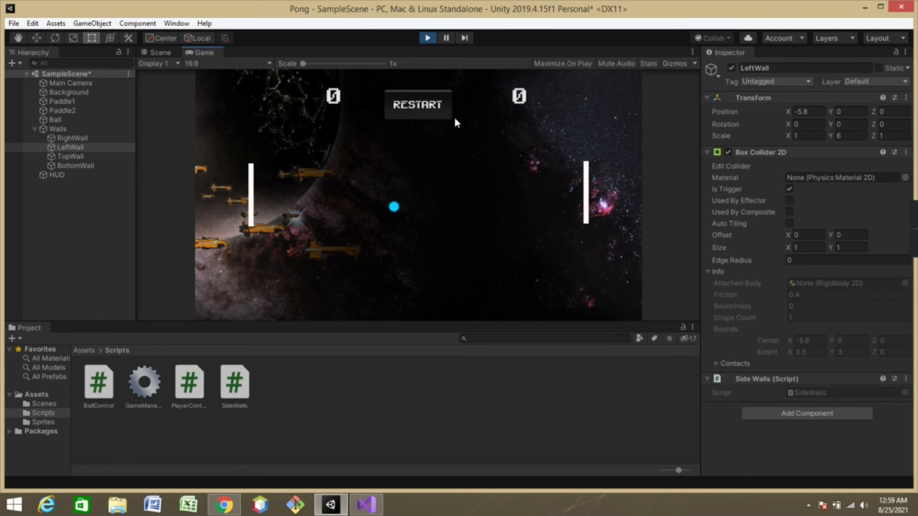
Step: Play Pong with W/S and arrow keys while side-wall hits raise the scores to 1 and 3
key(s)
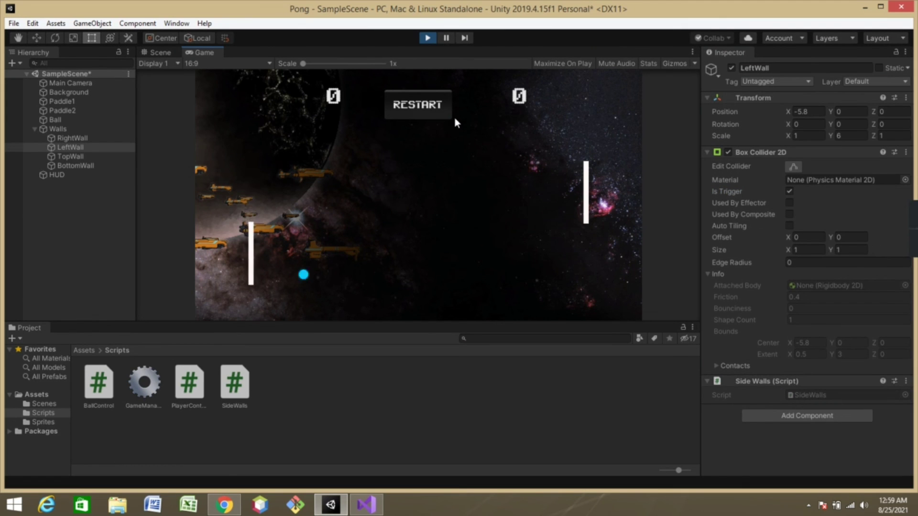
key(Down)
key(Up)
key(Down)
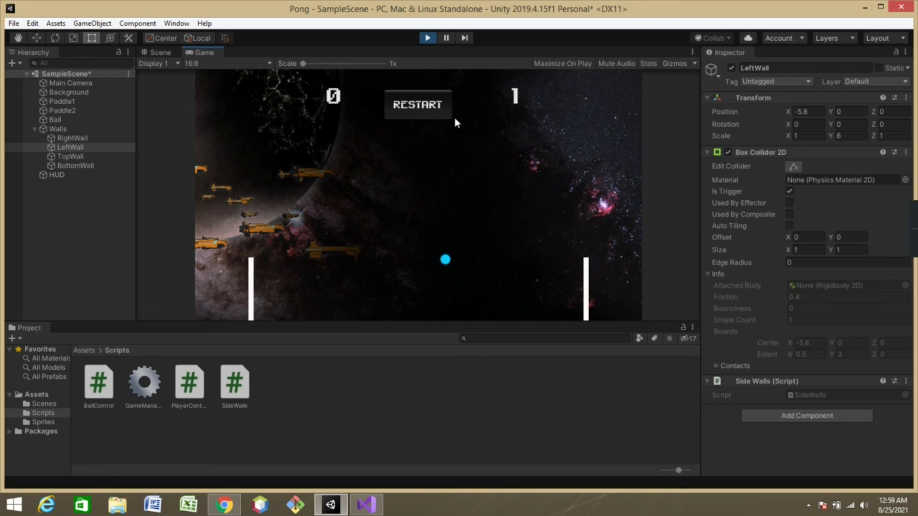
key(w)
key(s)
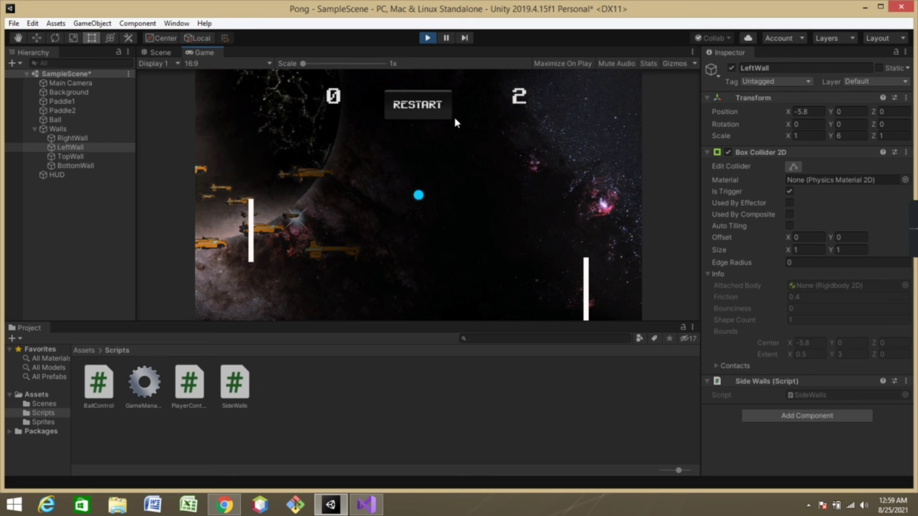
key(Up)
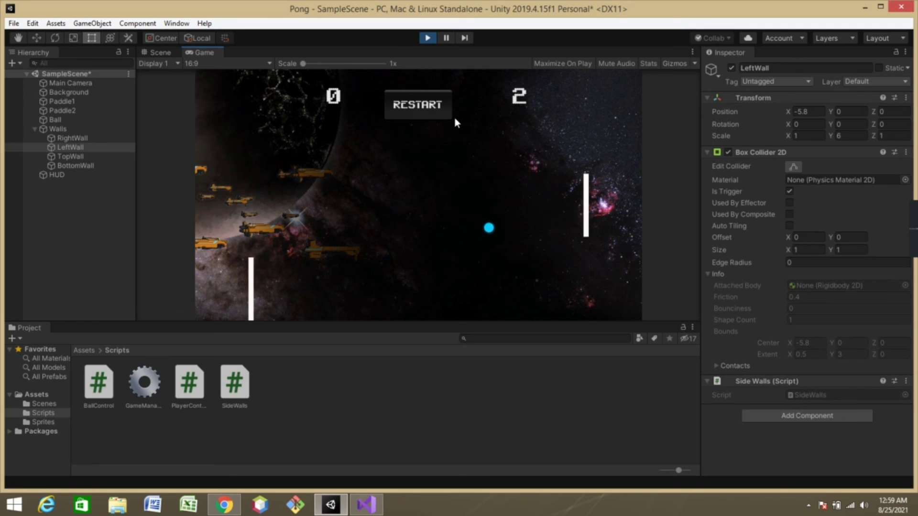
key(Up)
key(w)
key(s)
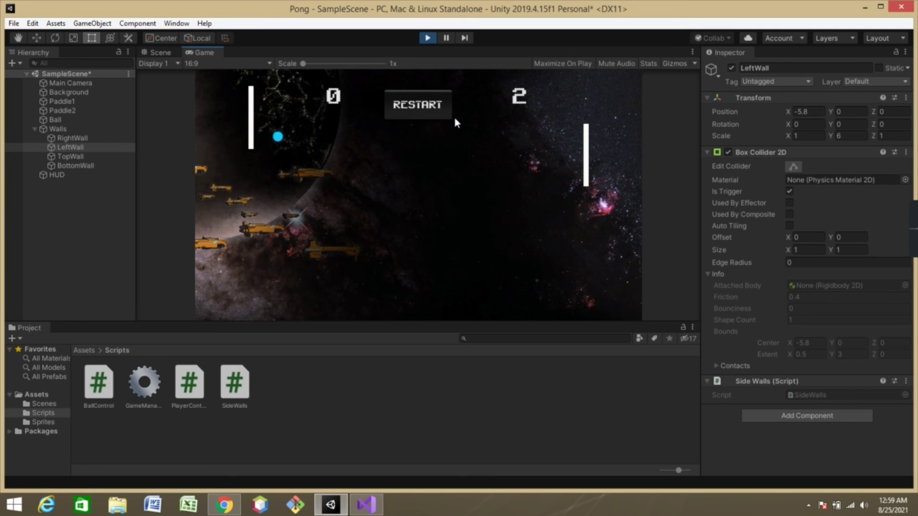
key(Up)
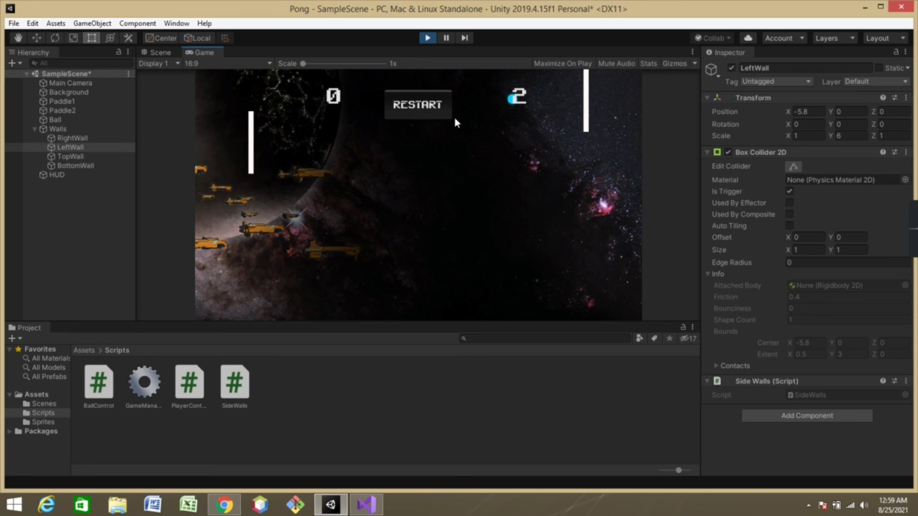
key(w)
key(Down)
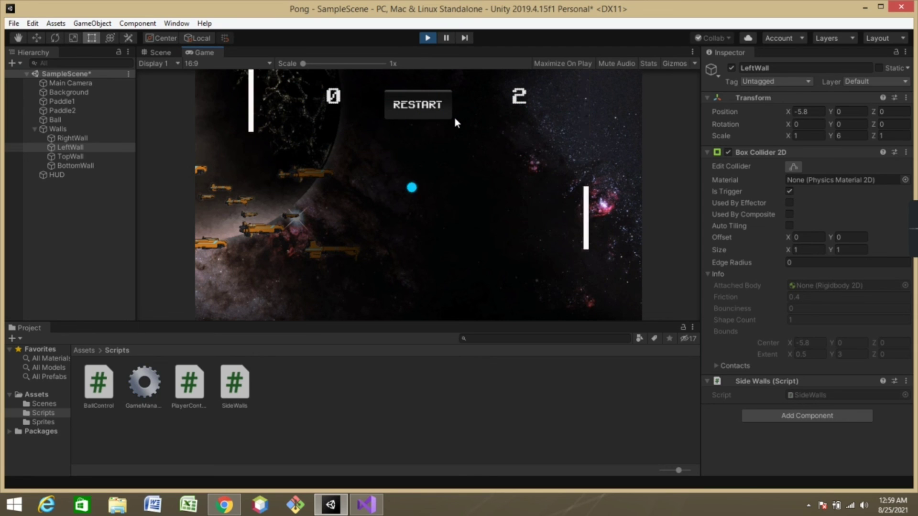
key(Down)
key(s)
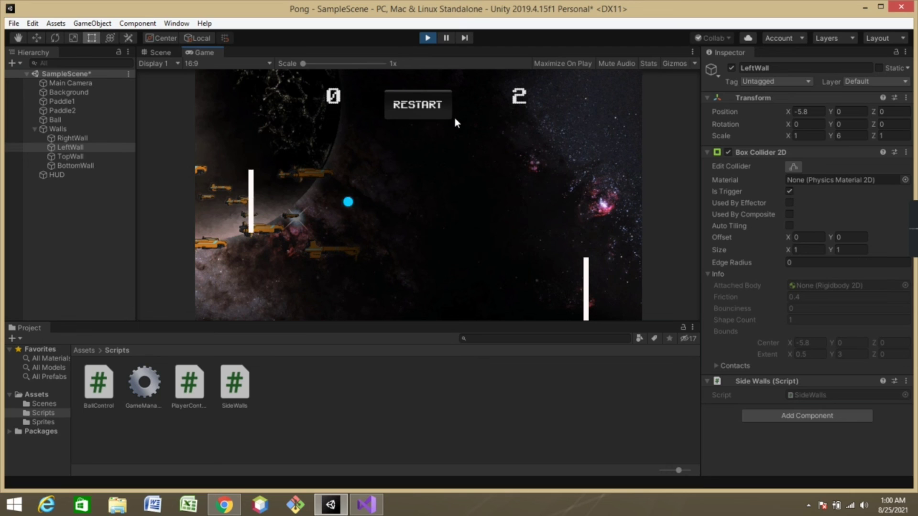
key(w)
key(Up)
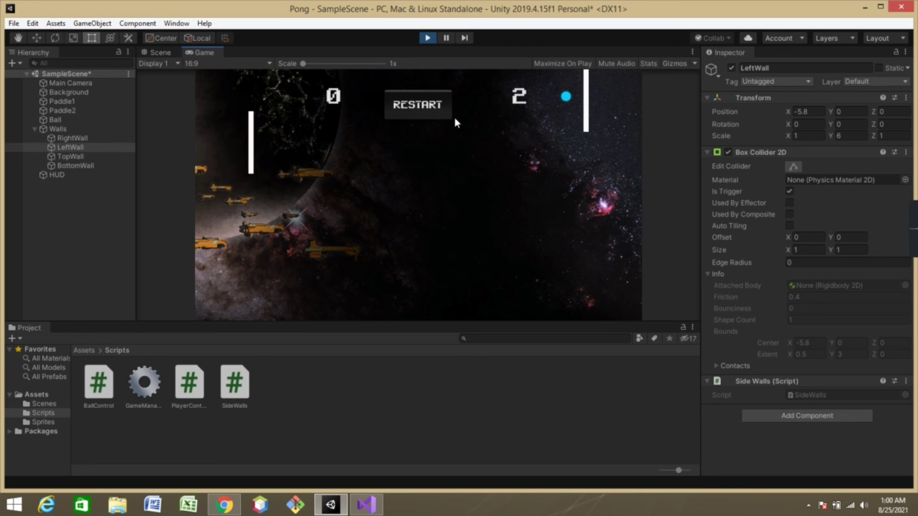
key(Down)
key(s)
key(w)
key(s)
key(w)
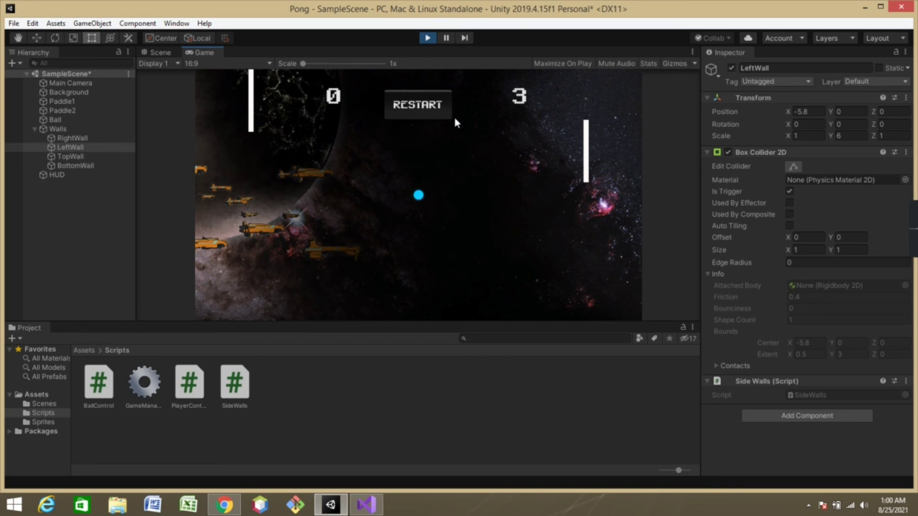
key(Down)
key(s)
key(Down)
key(Up)
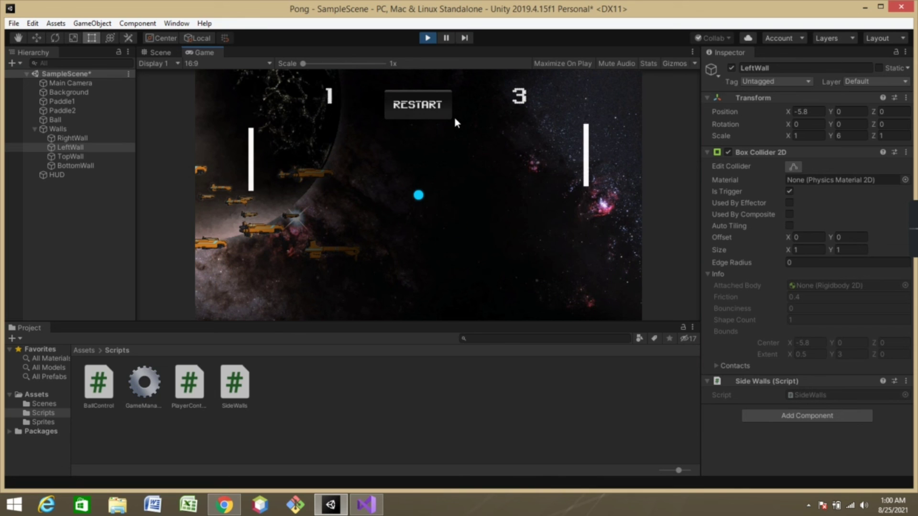
Step: Finish moving the paddles, add the open SampleScene to the Build Settings scene list, and open Player settings
key(s)
key(w)
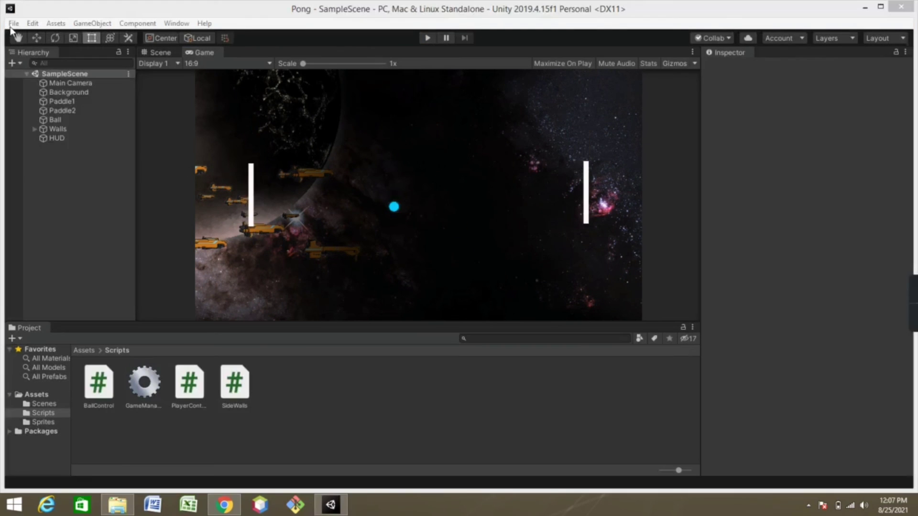
click(12, 23)
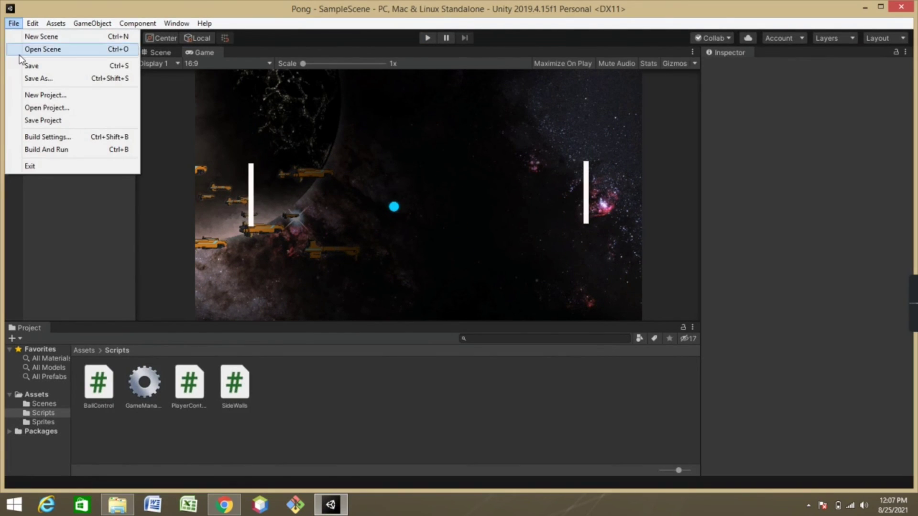
click(66, 137)
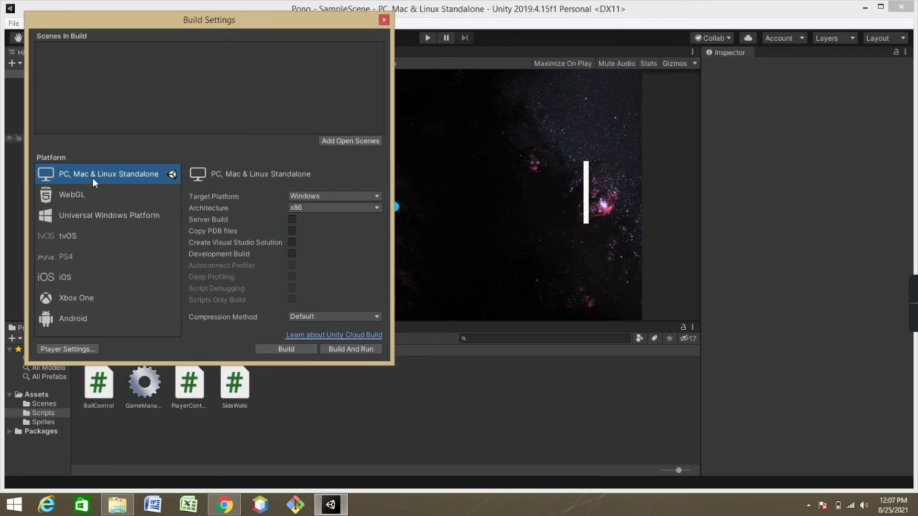
click(345, 140)
click(85, 351)
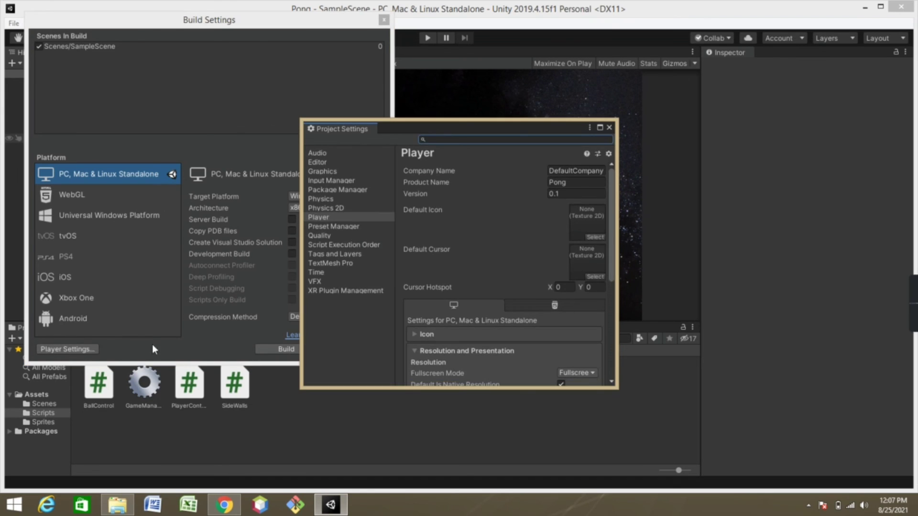
Step: Set the Ball texture as the Player's default icon
click(354, 218)
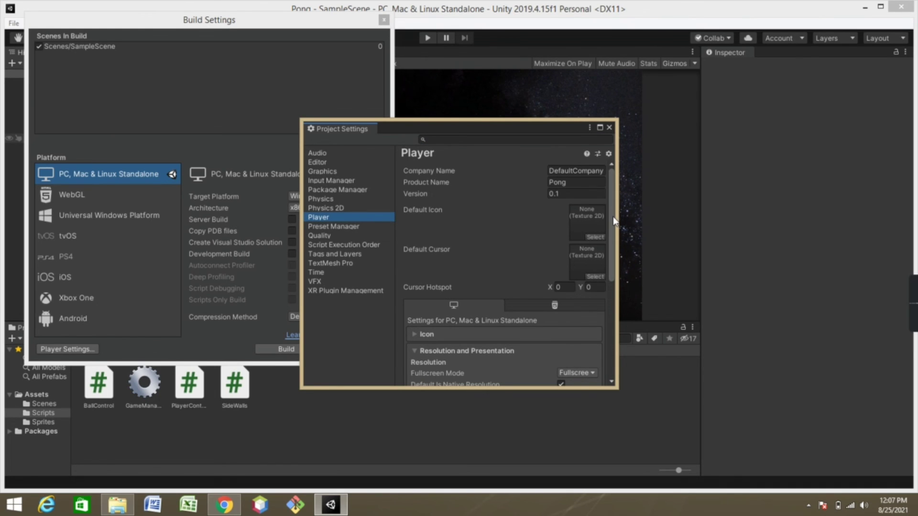
drag(614, 221, 611, 255)
click(415, 236)
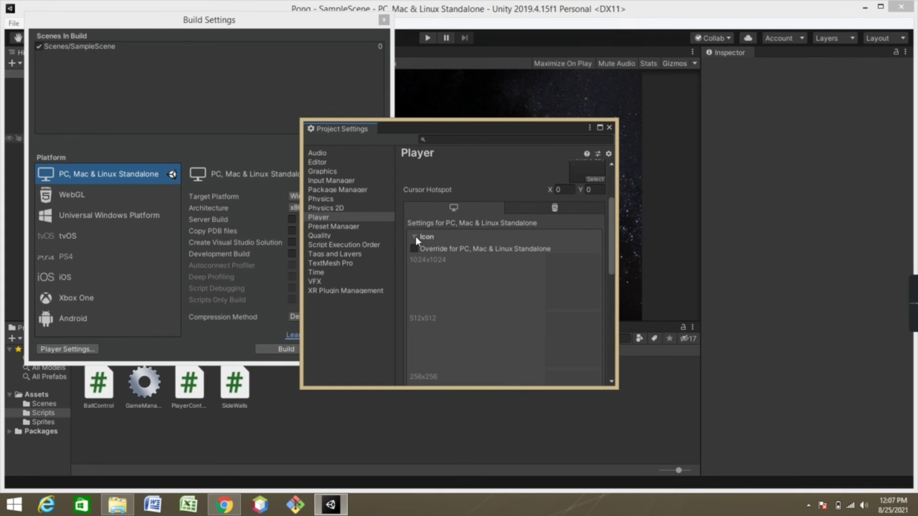
click(524, 236)
scroll(603, 225, up, 2)
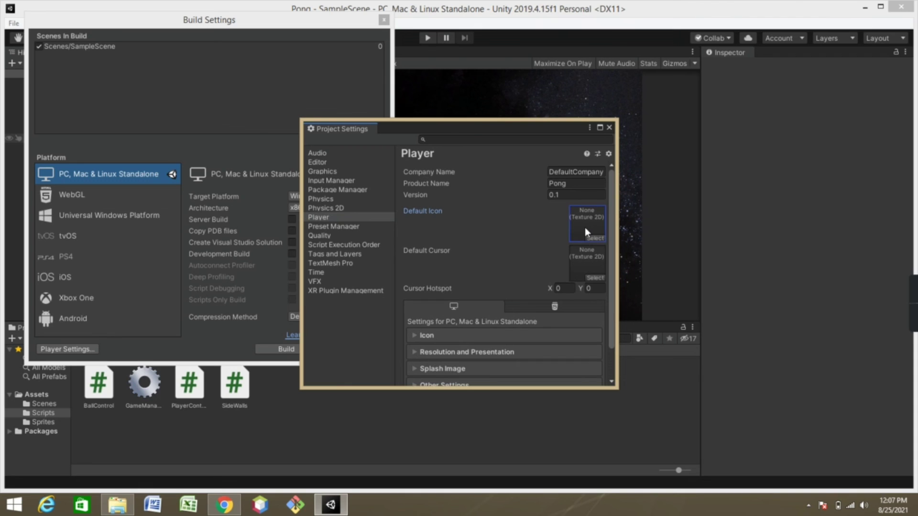
click(595, 237)
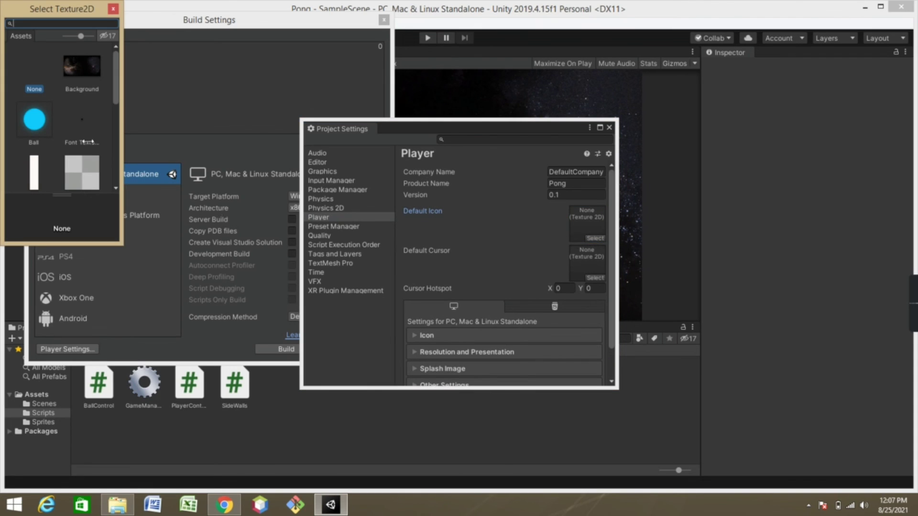
click(34, 120)
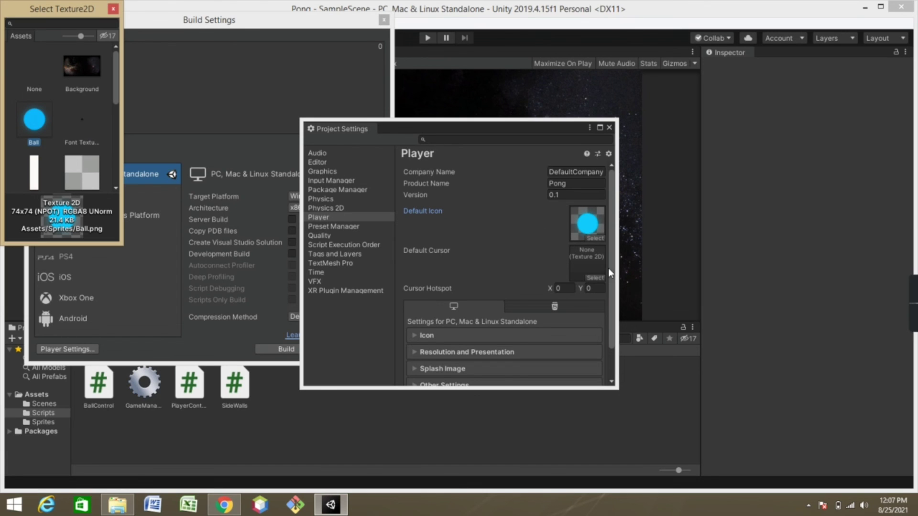
Step: Expand and review the Resolution and Presentation options
drag(610, 269, 611, 301)
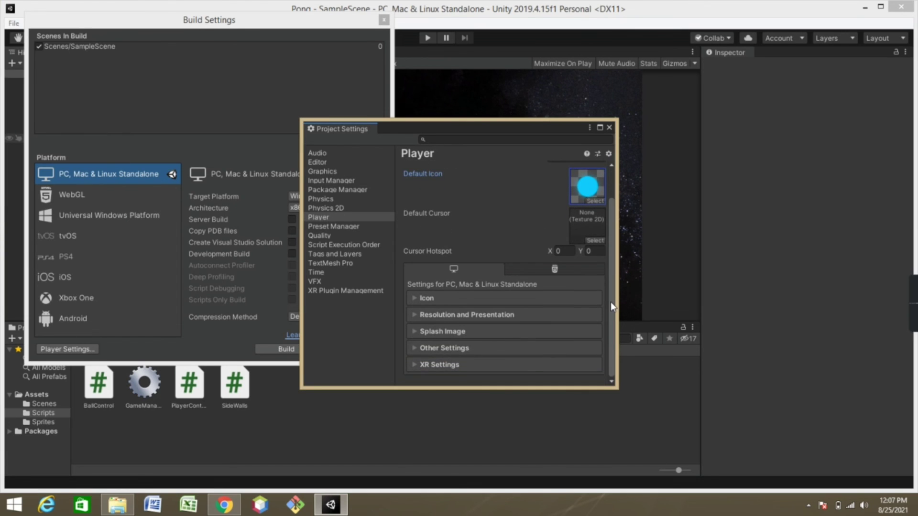
click(446, 314)
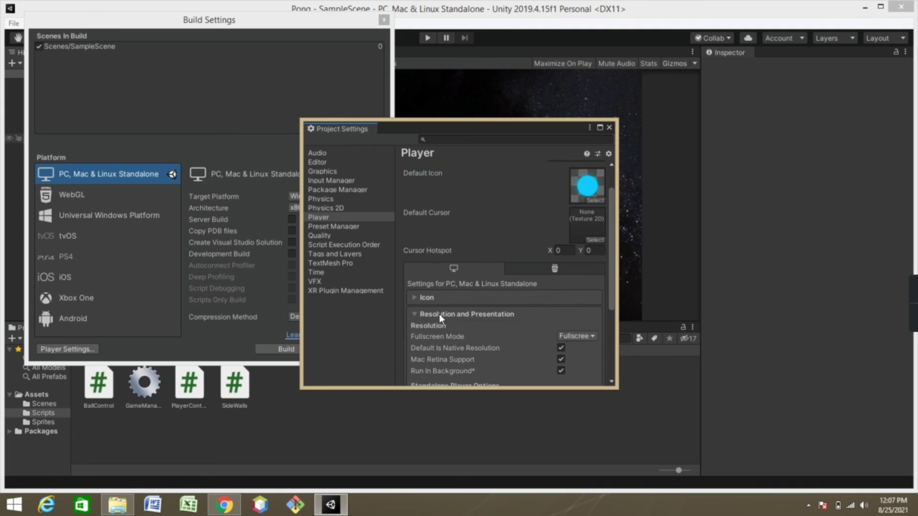
mouse_move(615, 294)
mouse_down()
mouse_move(615, 351)
mouse_move(617, 249)
mouse_up()
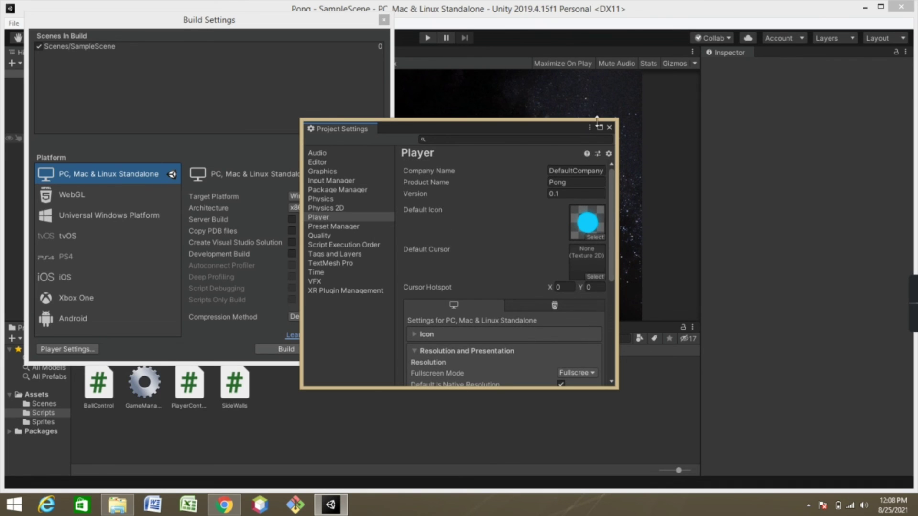
Step: Close Project Settings and build the standalone game into the Desktop folder
click(610, 127)
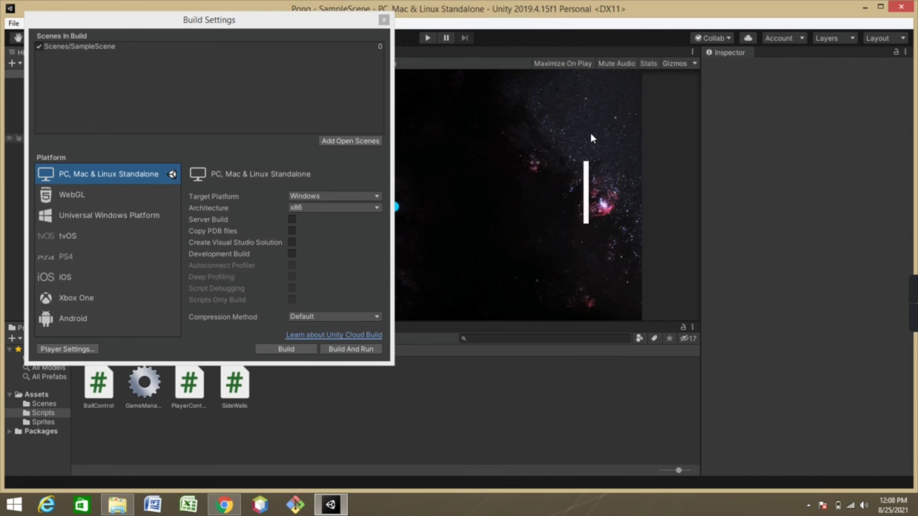
click(315, 349)
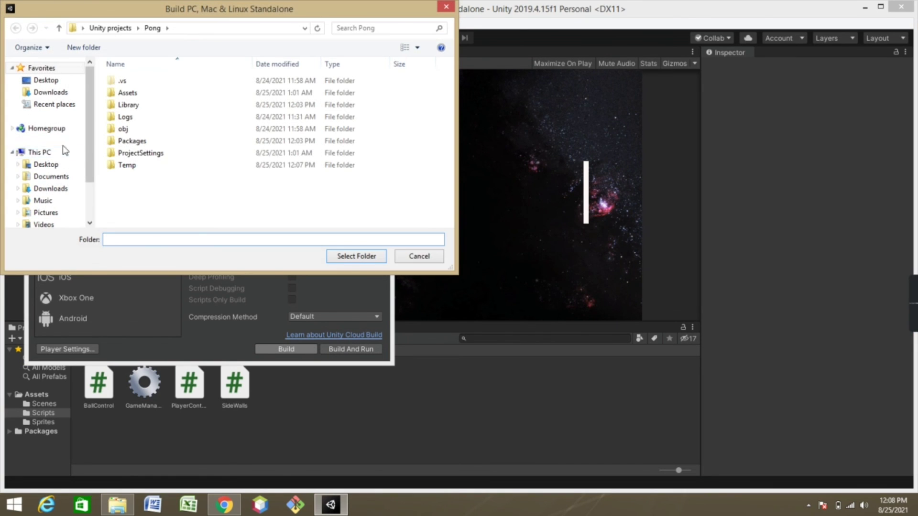
click(56, 166)
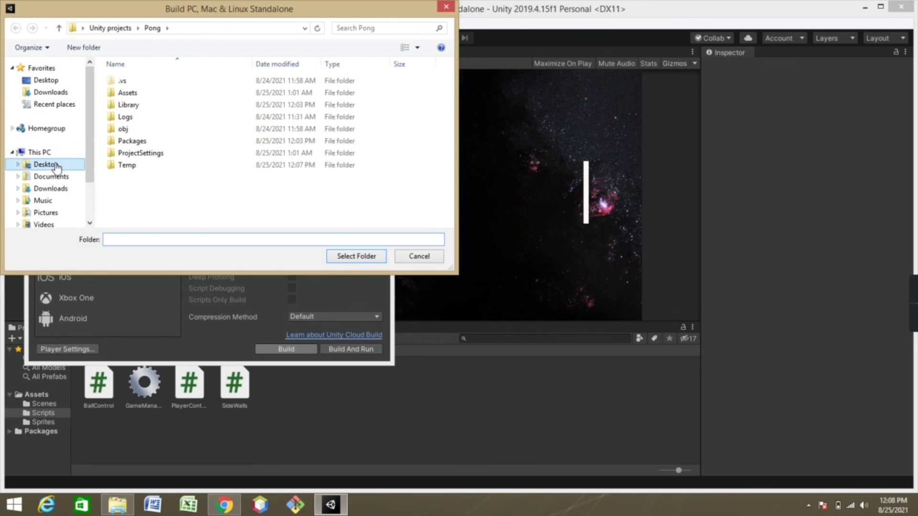
click(348, 258)
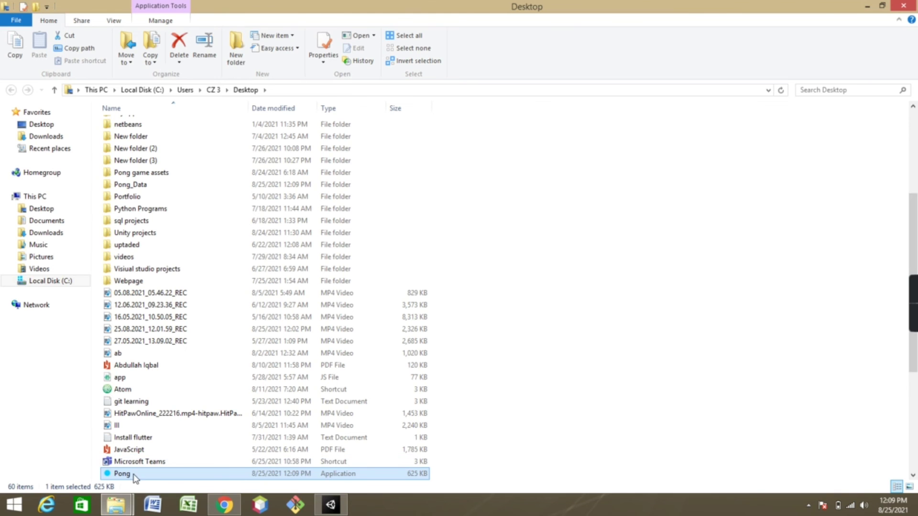
Step: Reveal the desktop and launch the built Pong application
click(867, 6)
click(331, 505)
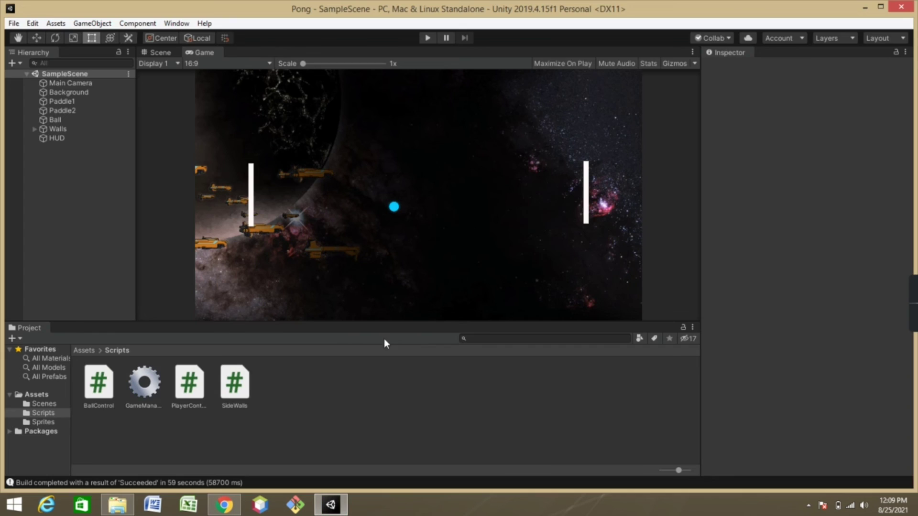
key(super+d)
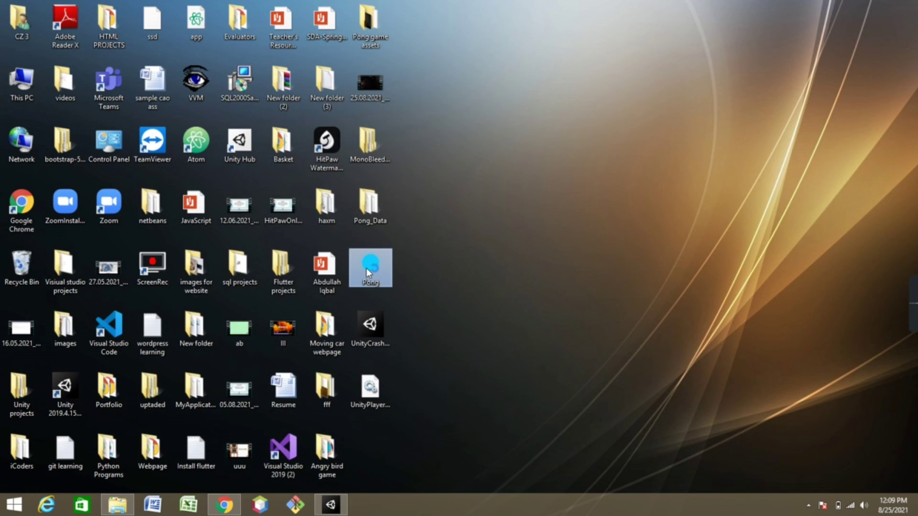
double_click(367, 268)
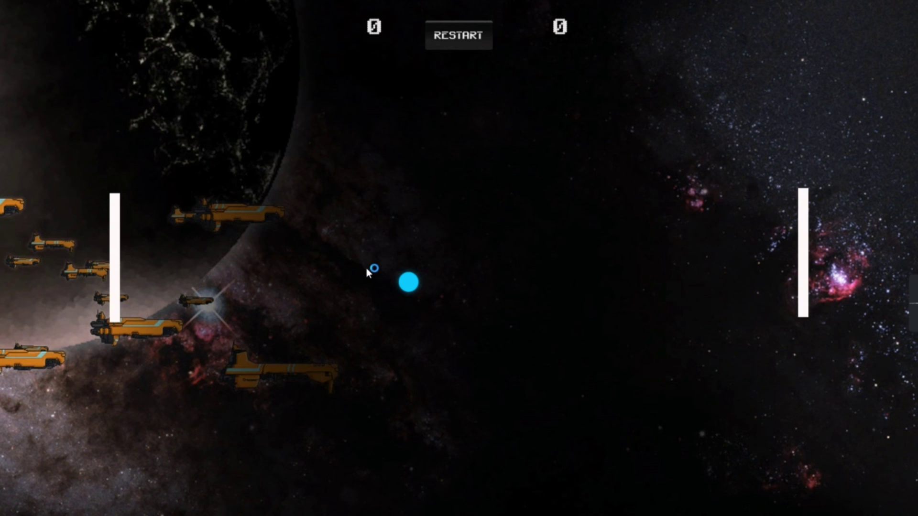
Step: Play the built Pong with W/S and Up/Down until the score reaches 0–2
key(w)
key(s)
key(w)
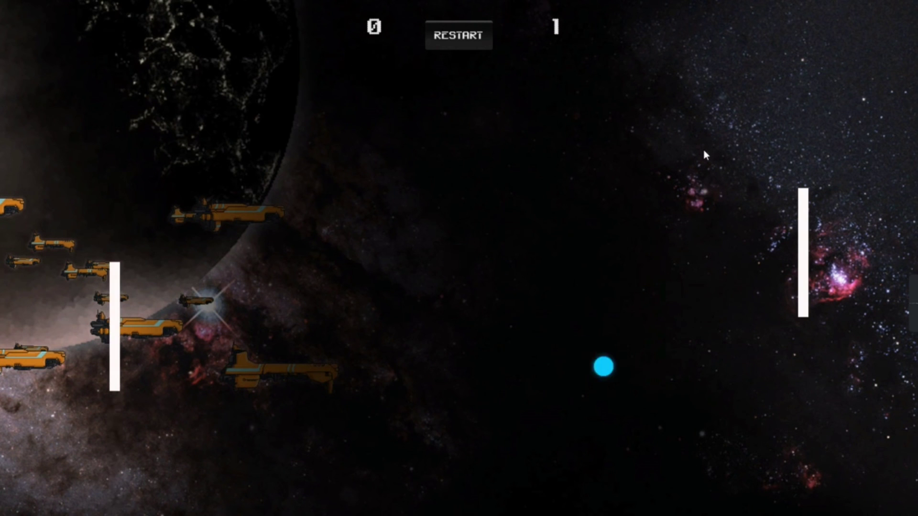
key(Down)
key(w)
key(s)
key(w)
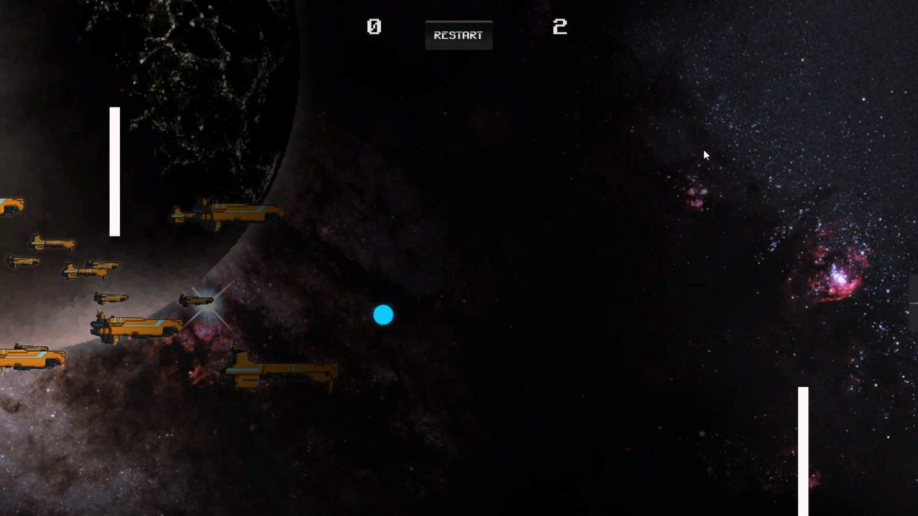
key(s)
key(Up)
key(Up)
key(w)
key(w)
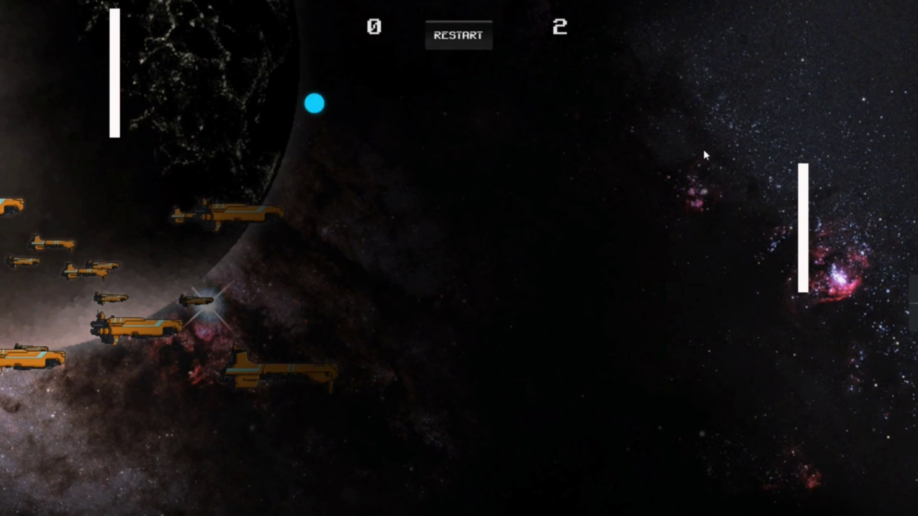
key(s)
key(Up)
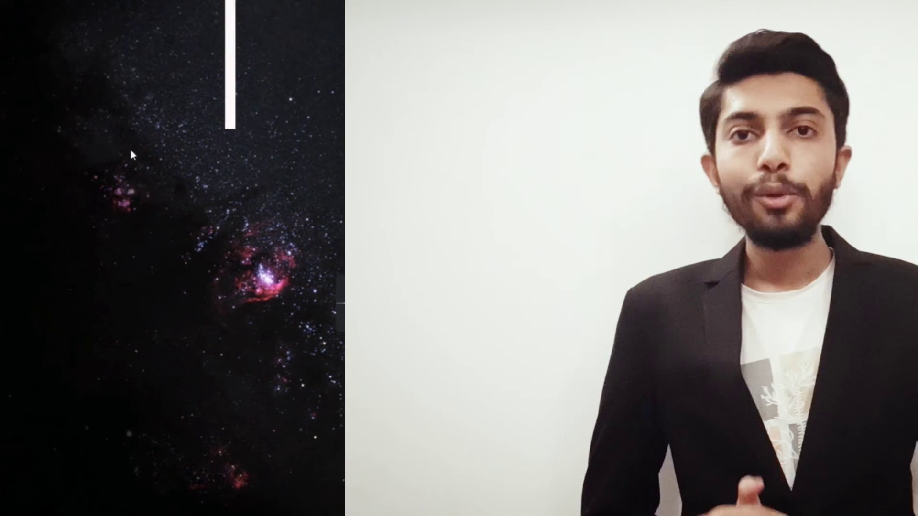